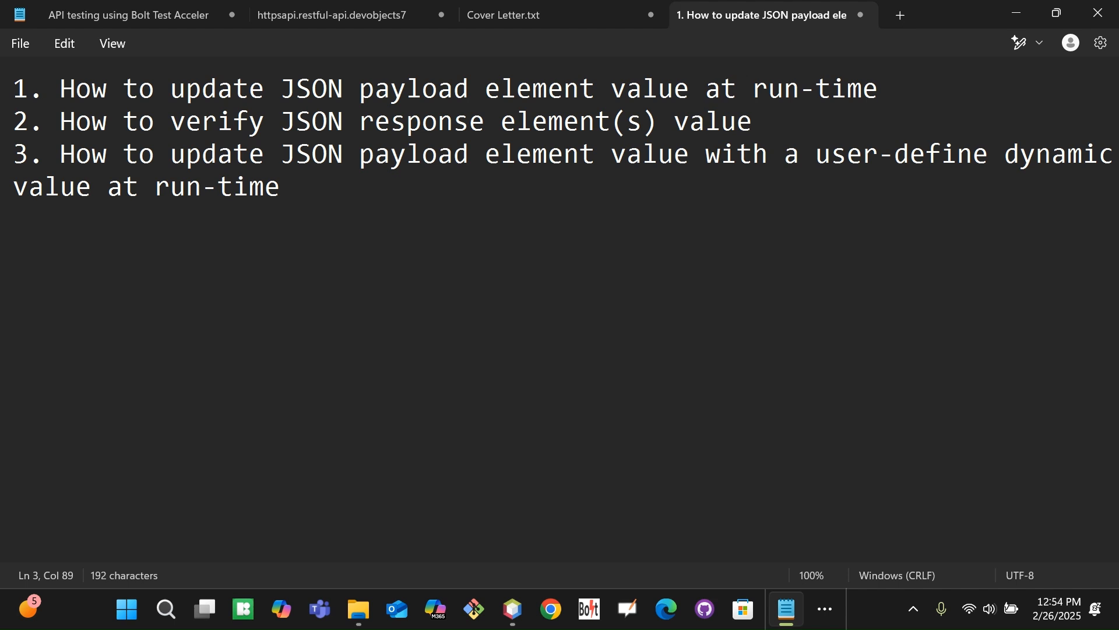
Bring Bolt Test Accelerator up from the taskbar overflow, move its window lower, and choose API Test
click(825, 608)
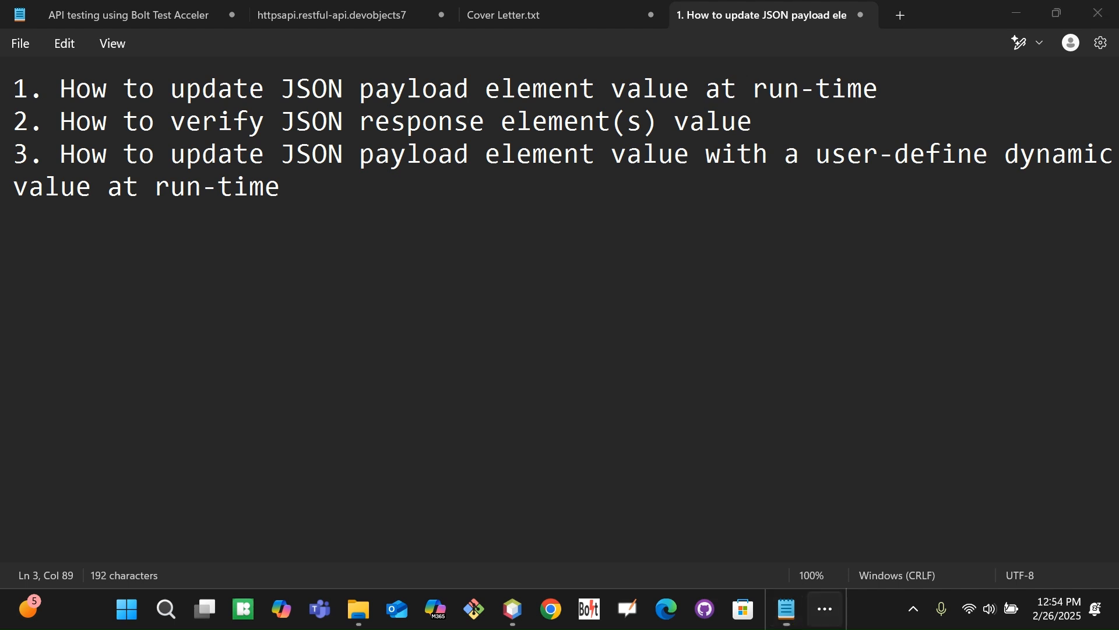
click(827, 554)
drag(642, 177, 594, 243)
click(127, 308)
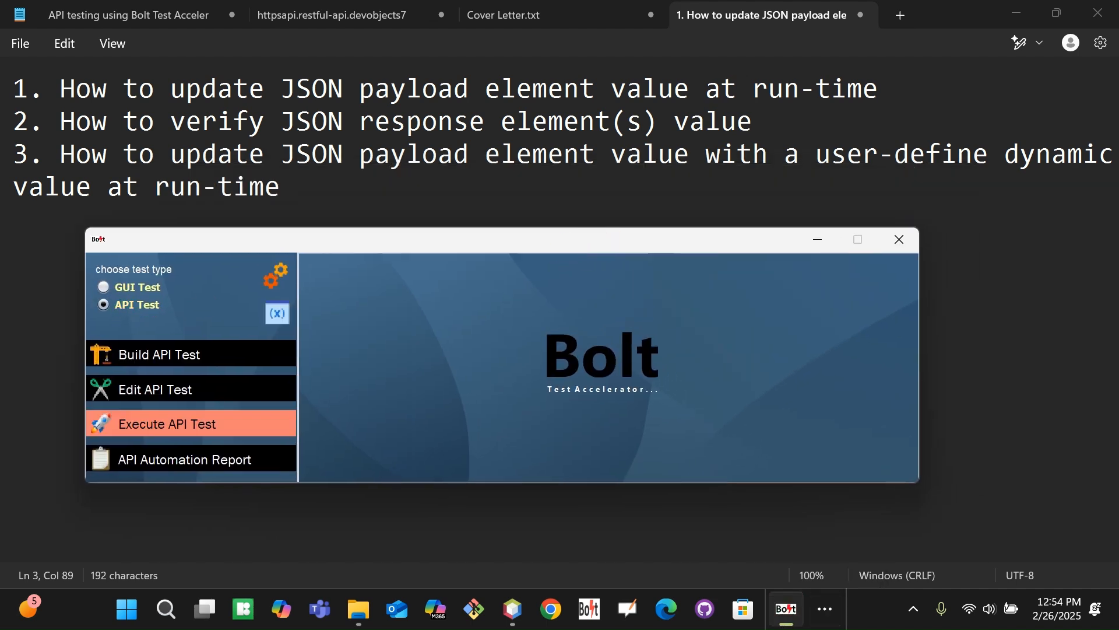
Load testApiForProduct.xlsx from the Bolt folder into the Edit API Test editor
click(180, 389)
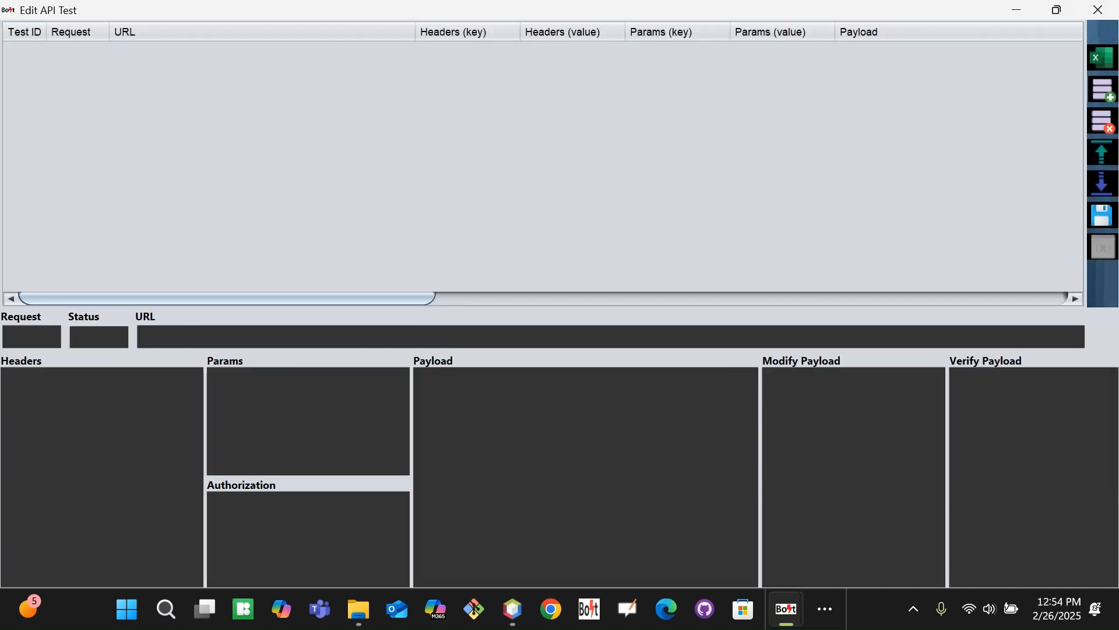
click(1102, 58)
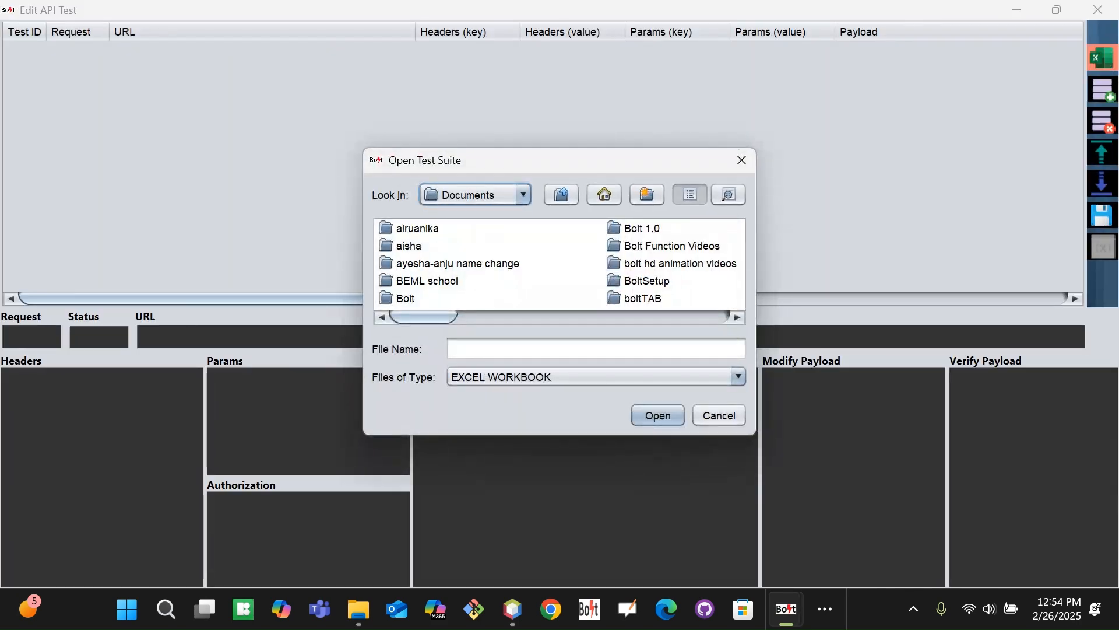
double_click(405, 296)
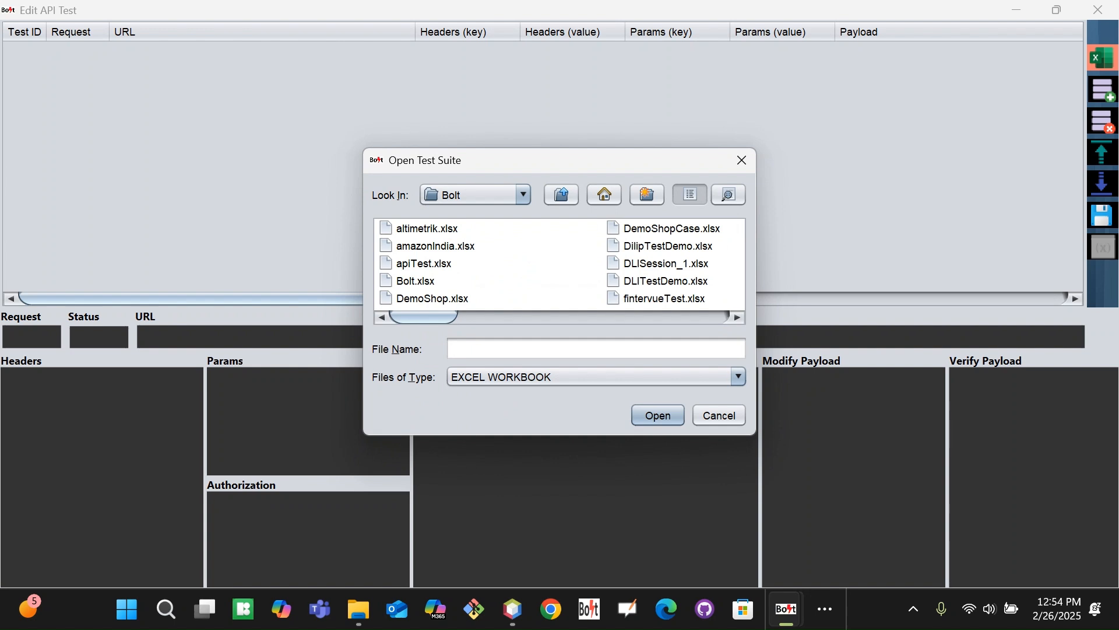
click(432, 298)
key(t)
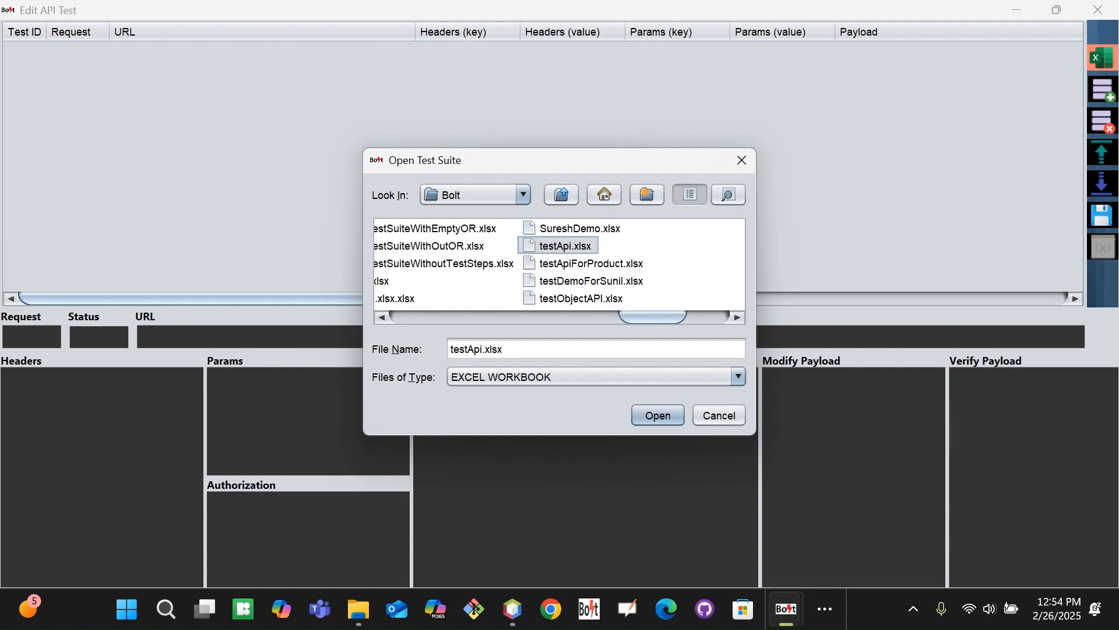
key(Down)
key(Return)
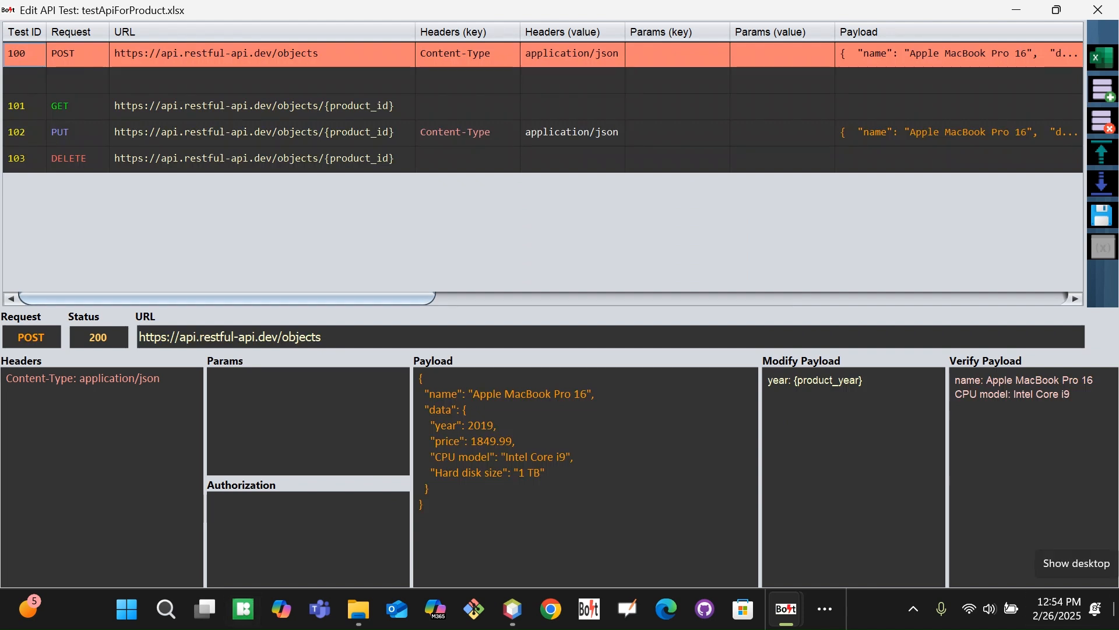
Step through the test rows from POST down to the PUT test
key(Down)
key(Down)
key(Down)
key(Down)
key(Up)
key(Up)
key(Up)
key(Up)
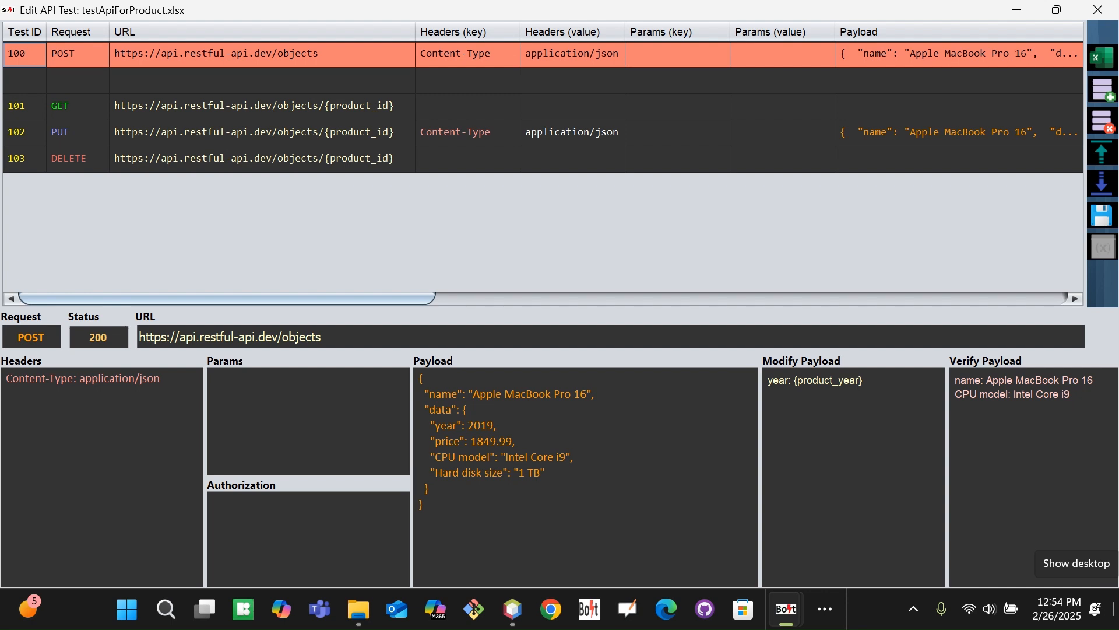
key(Down)
key(Up)
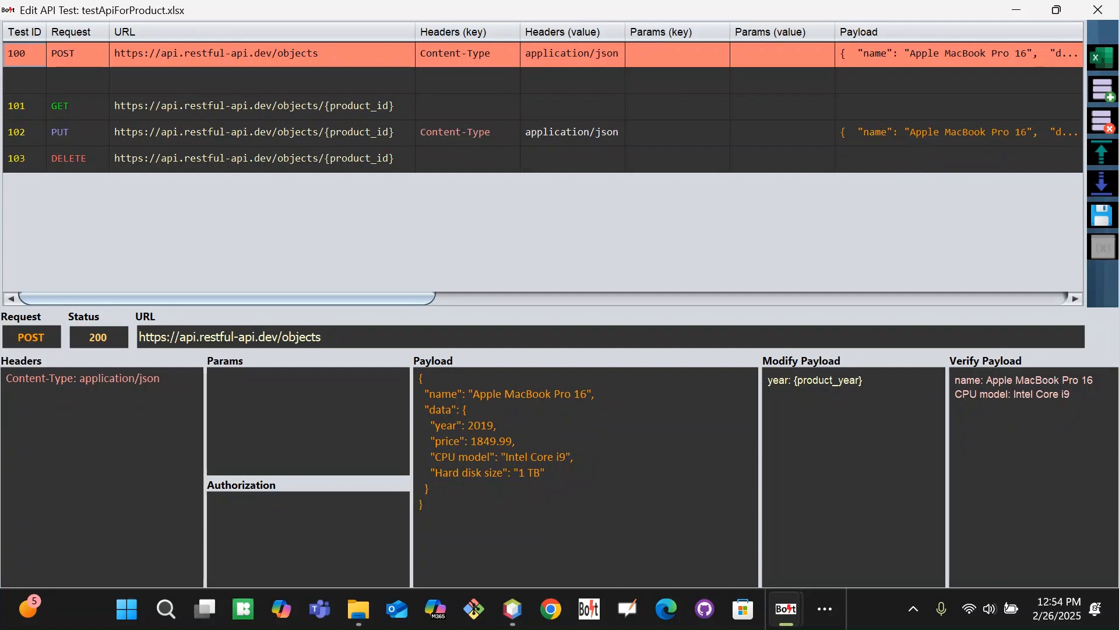
key(Down)
key(Down)
key(Down)
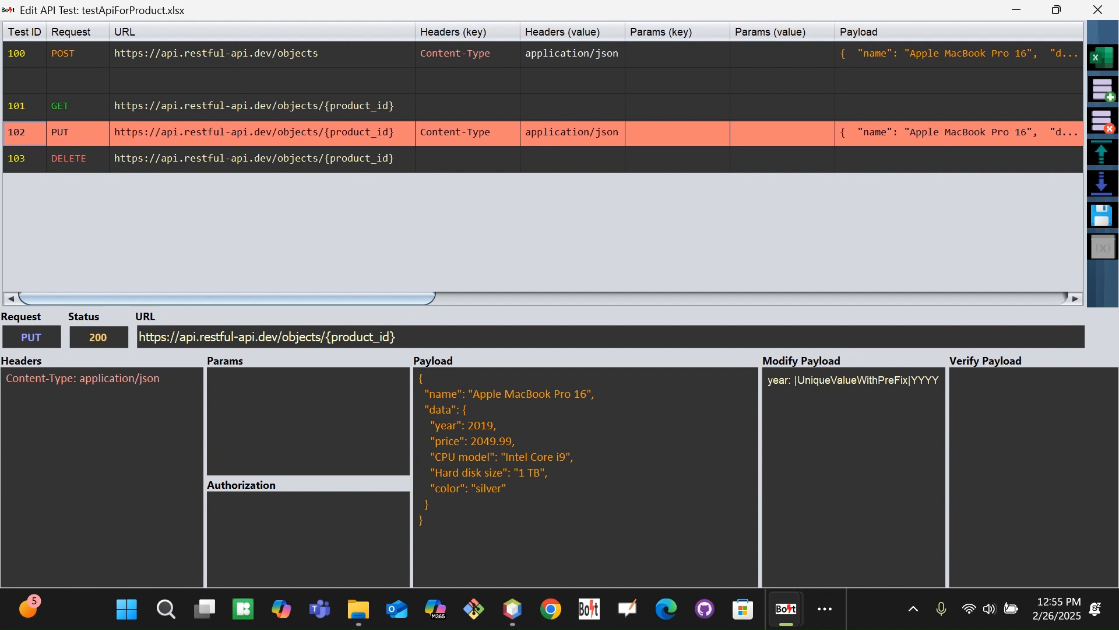
Save the suite and check the environment variables list in the Bolt main window
click(1102, 216)
key(alt+Tab)
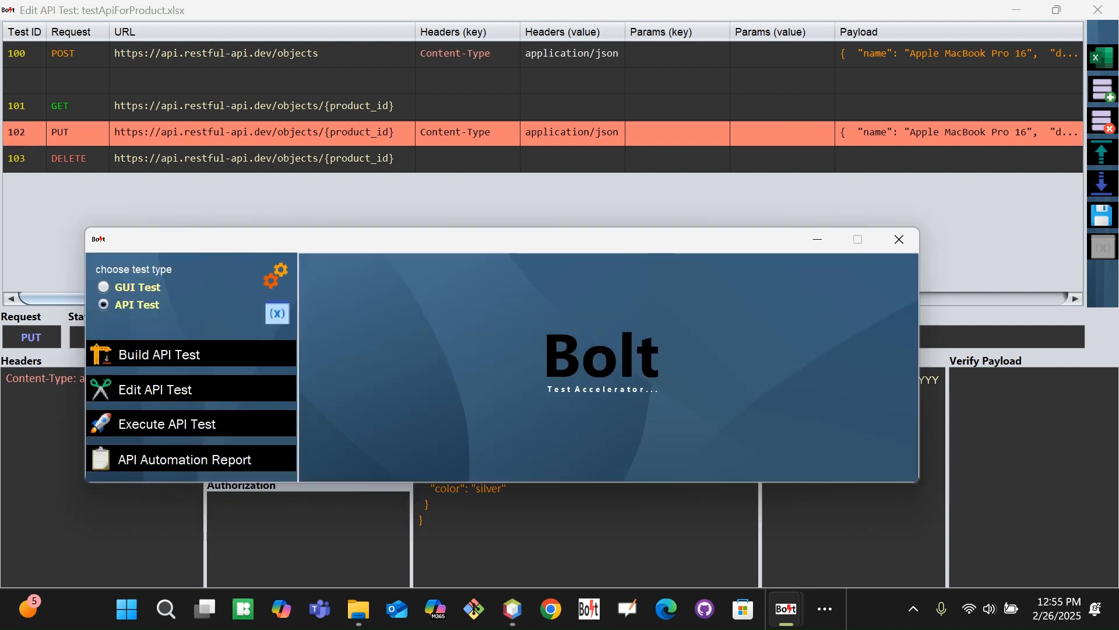
click(277, 313)
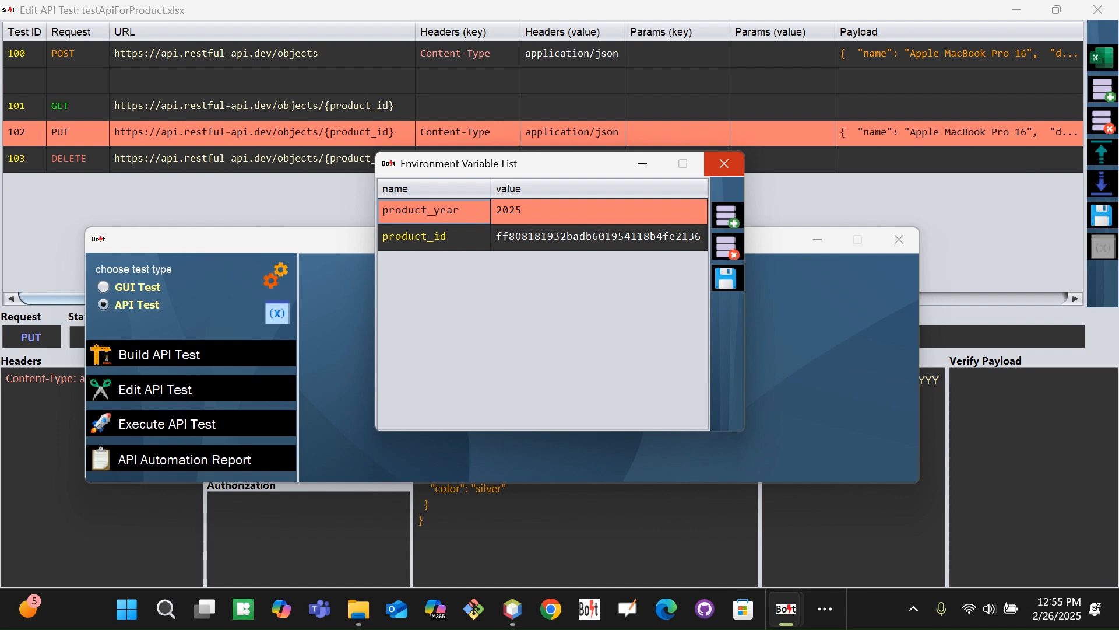
key(alt+Tab)
drag(274, 299, 581, 324)
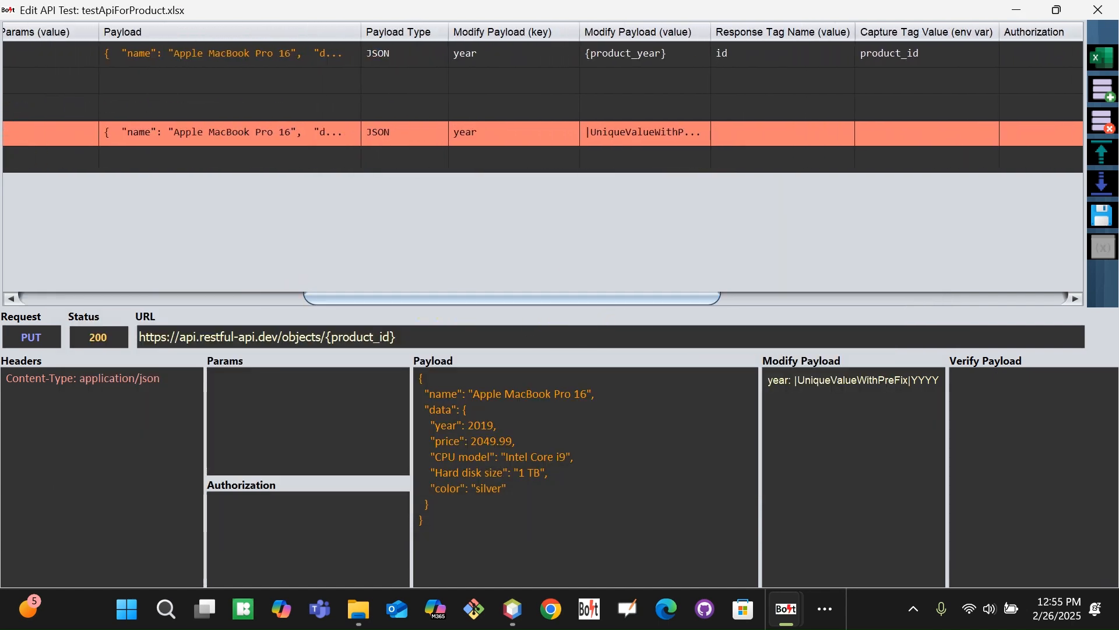
Replace the PUT test's Modify Payload value with {product_year} copied from the POST row
double_click(625, 135)
key(ctrl+a)
key(BackSpace)
click(619, 55)
key(ctrl+a)
key(ctrl+c)
click(608, 128)
key(ctrl+v)
key(Tab)
Inspect the price key in the payload and insert a blank row below the PUT test
drag(522, 298, 237, 333)
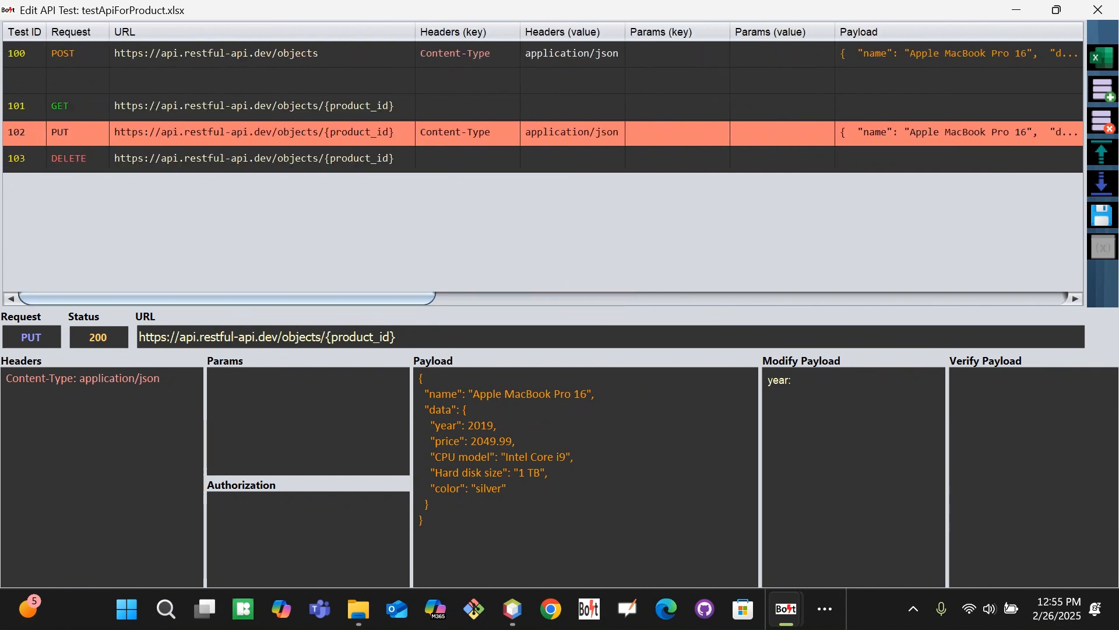
double_click(446, 441)
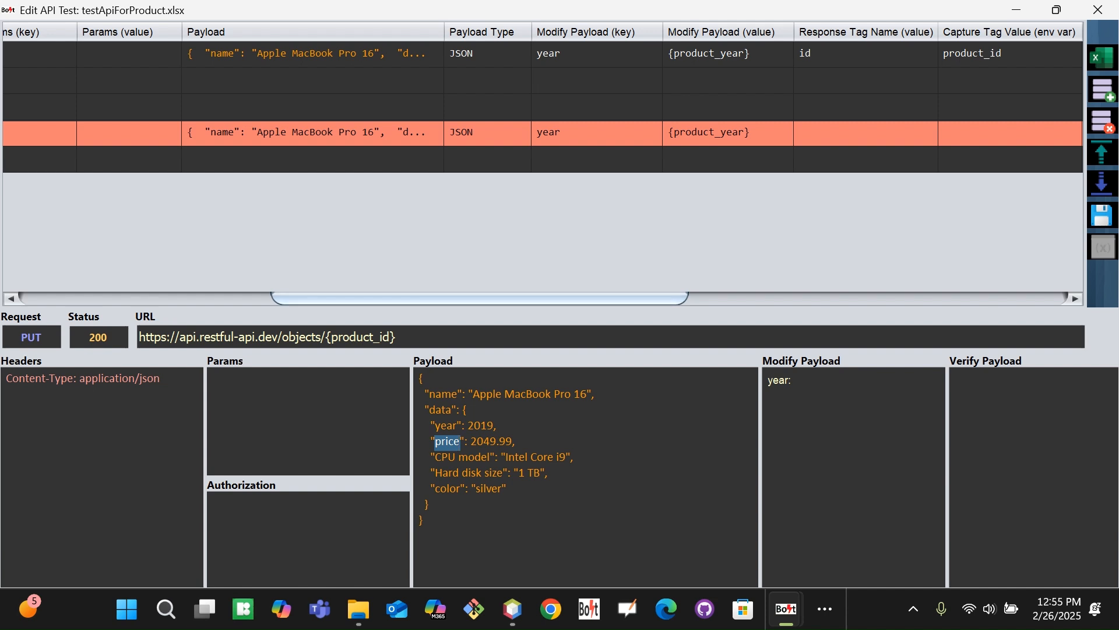
drag(578, 300, 602, 300)
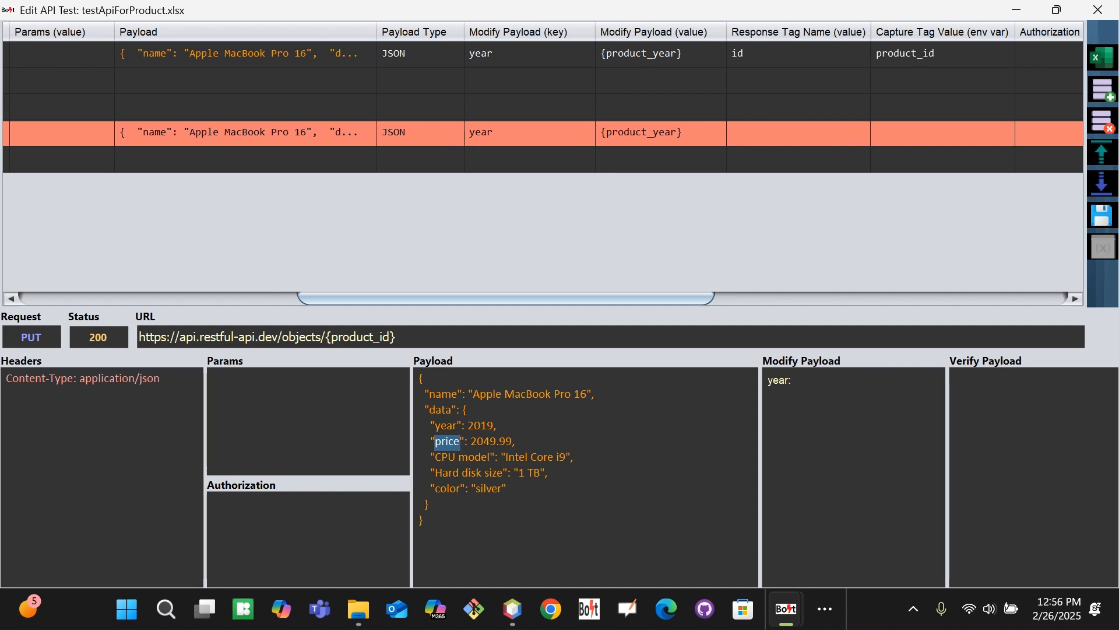
drag(471, 299, 585, 257)
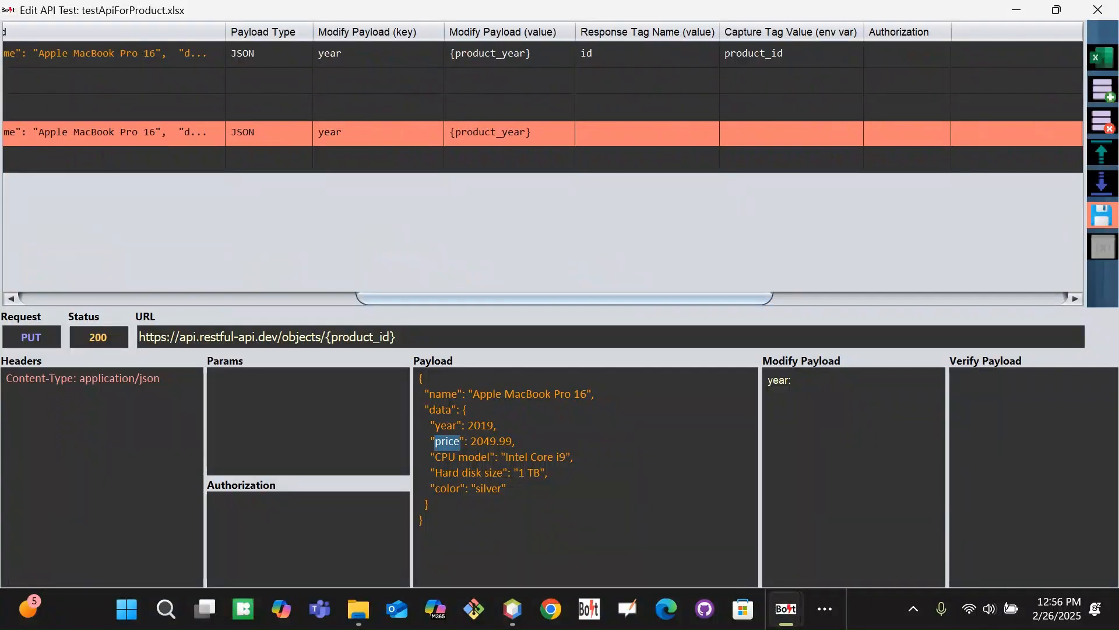
click(1102, 184)
drag(401, 297, 667, 302)
Enter price as the new row's Modify Payload key
double_click(574, 156)
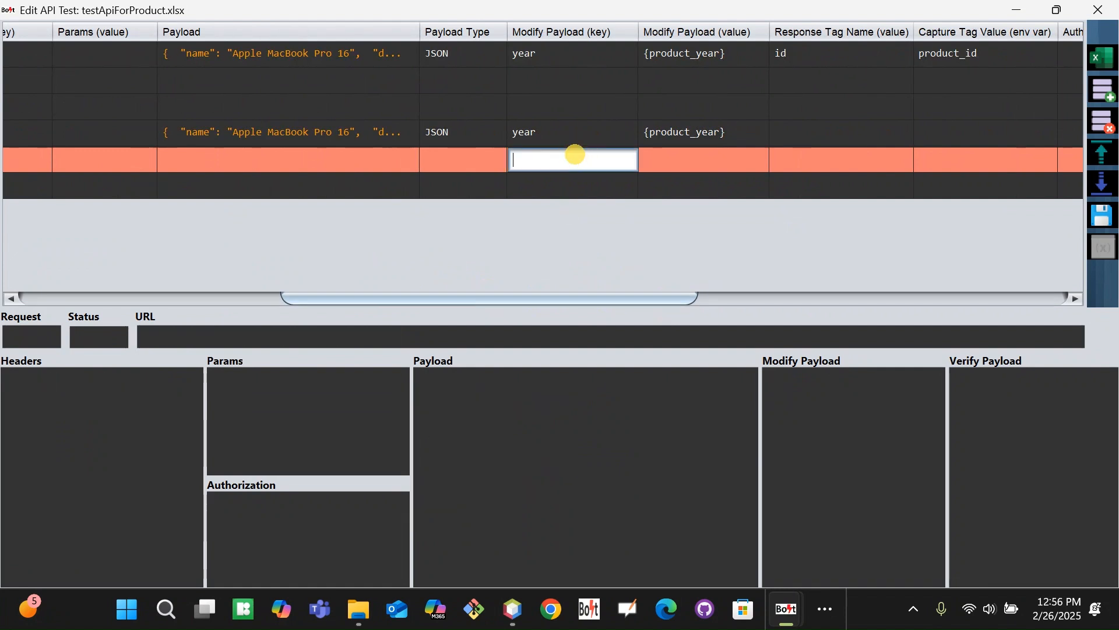
text(price)
key(BackSpace)
key(BackSpace)
text(ce)
key(Tab)
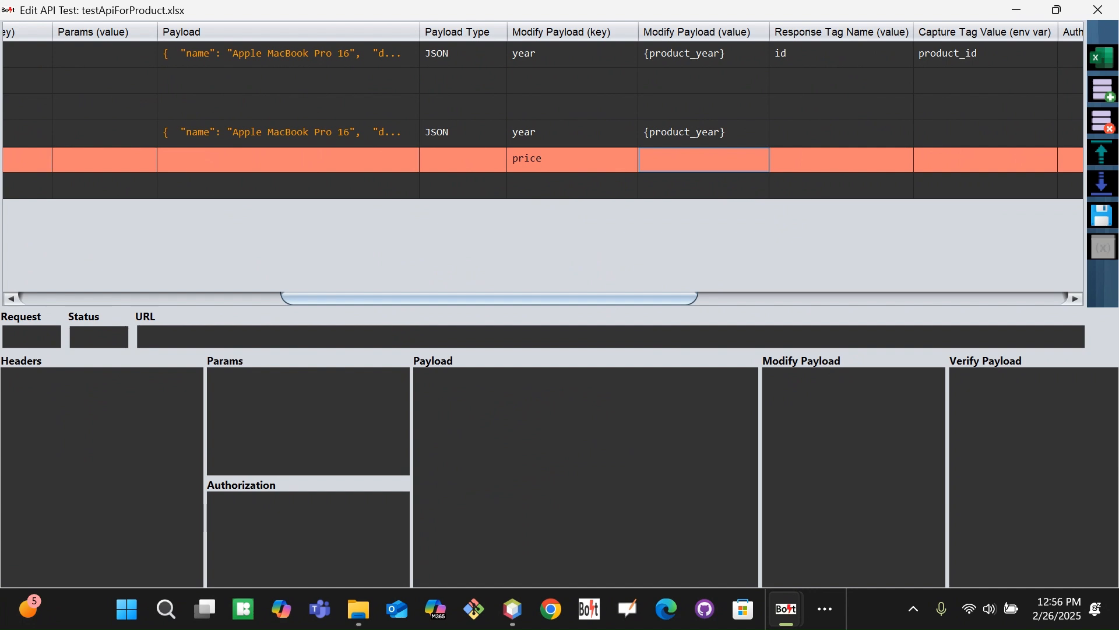
Review the POST, blank, GET and PUT rows and their columns
key(Up)
key(Up)
key(Up)
key(Up)
key(Down)
key(Up)
key(Left)
key(Left)
key(Left)
key(Left)
key(Left)
key(Left)
key(Left)
key(Left)
key(Left)
key(Left)
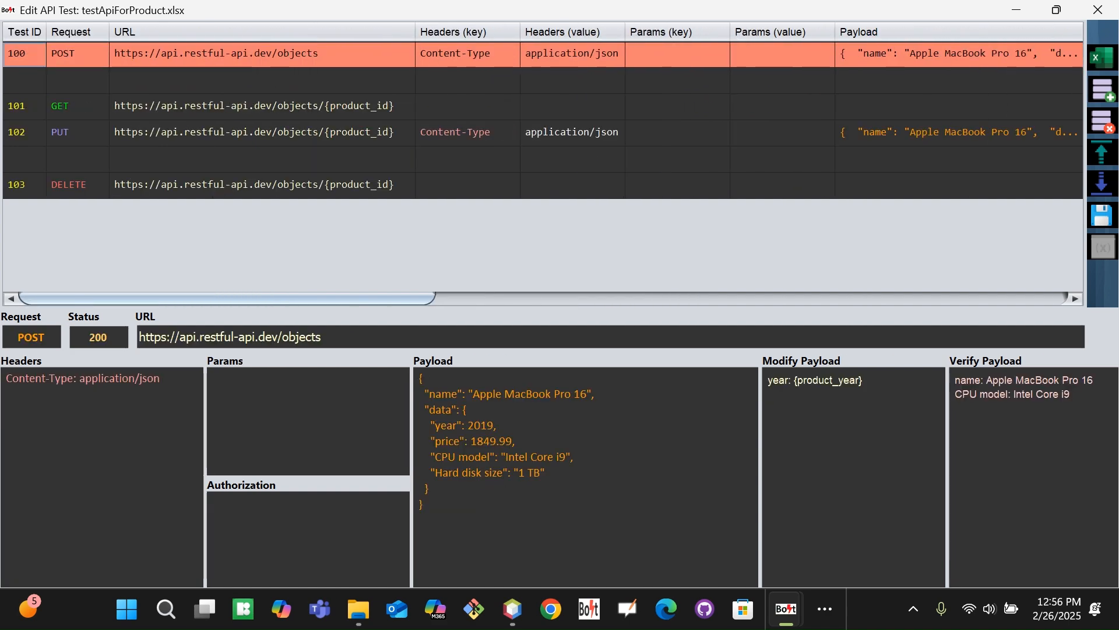
key(Down)
key(Down)
key(Up)
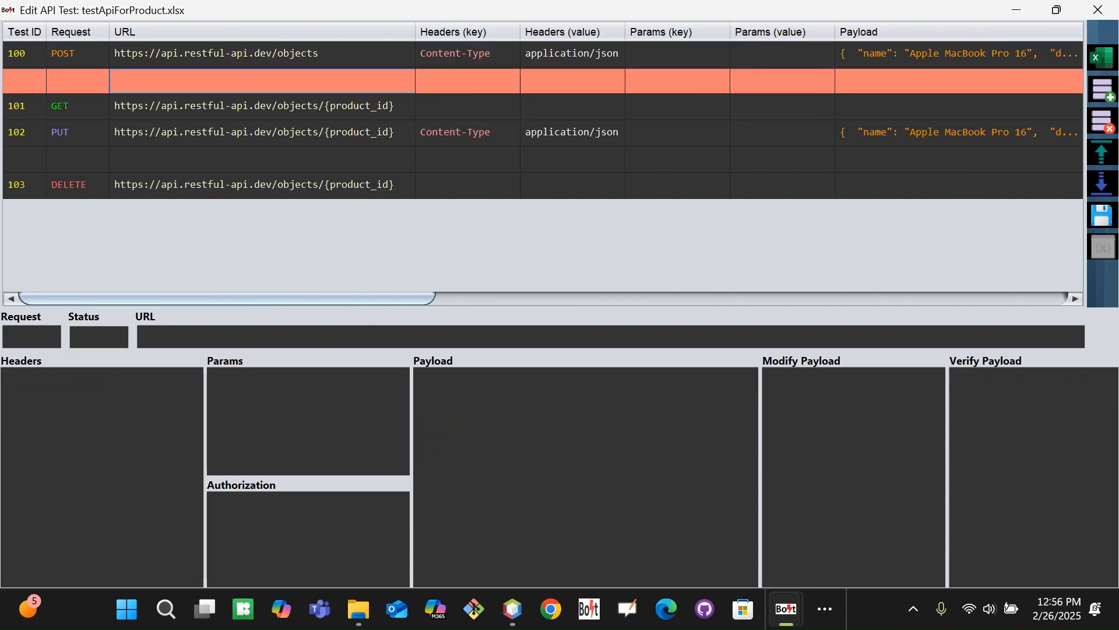
key(Right)
key(Right)
key(Right)
key(Right)
key(Right)
key(Right)
key(Right)
key(Right)
key(Right)
key(Right)
key(Right)
key(Right)
key(Right)
key(Right)
key(Right)
key(Right)
key(Right)
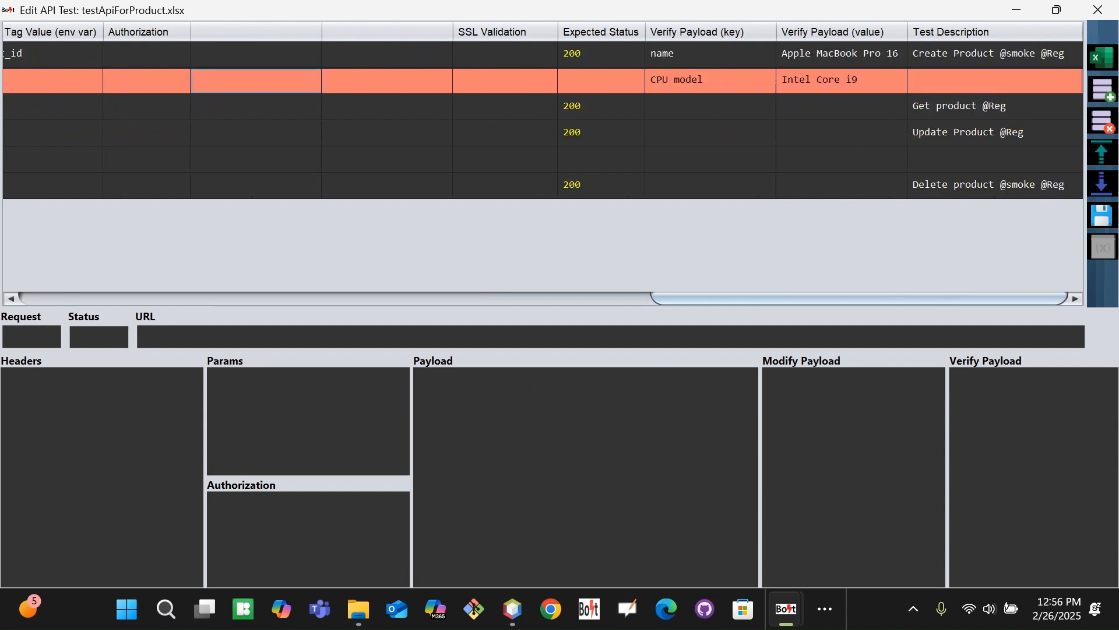
key(Left)
key(Left)
key(Left)
key(Left)
key(Left)
key(Left)
key(Left)
key(Left)
key(Left)
key(Left)
key(Left)
key(Left)
key(Left)
key(Down)
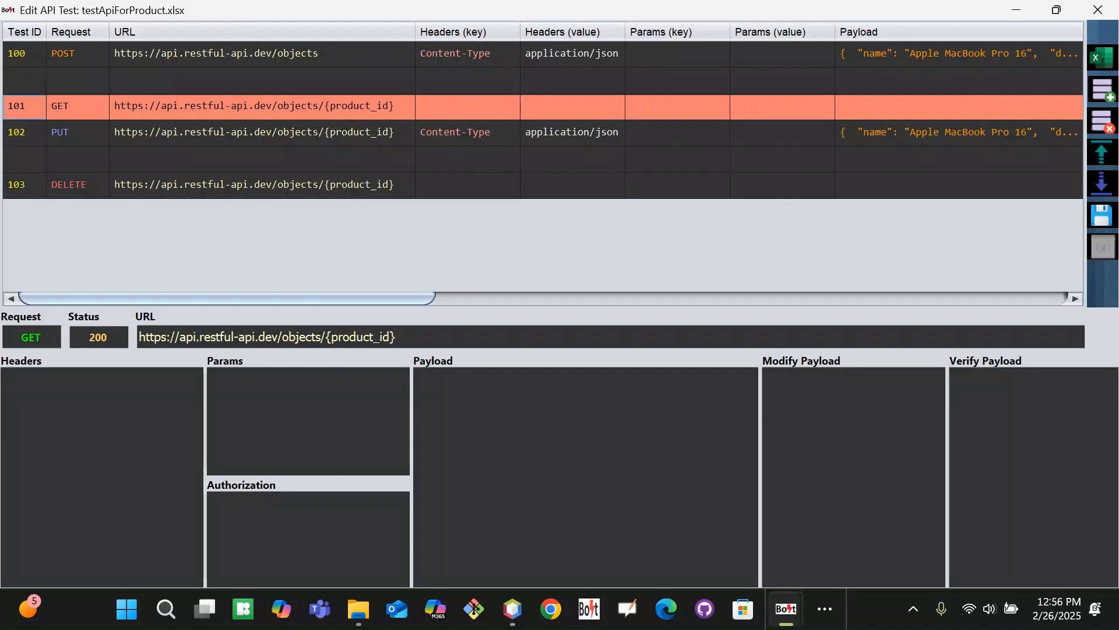
key(Down)
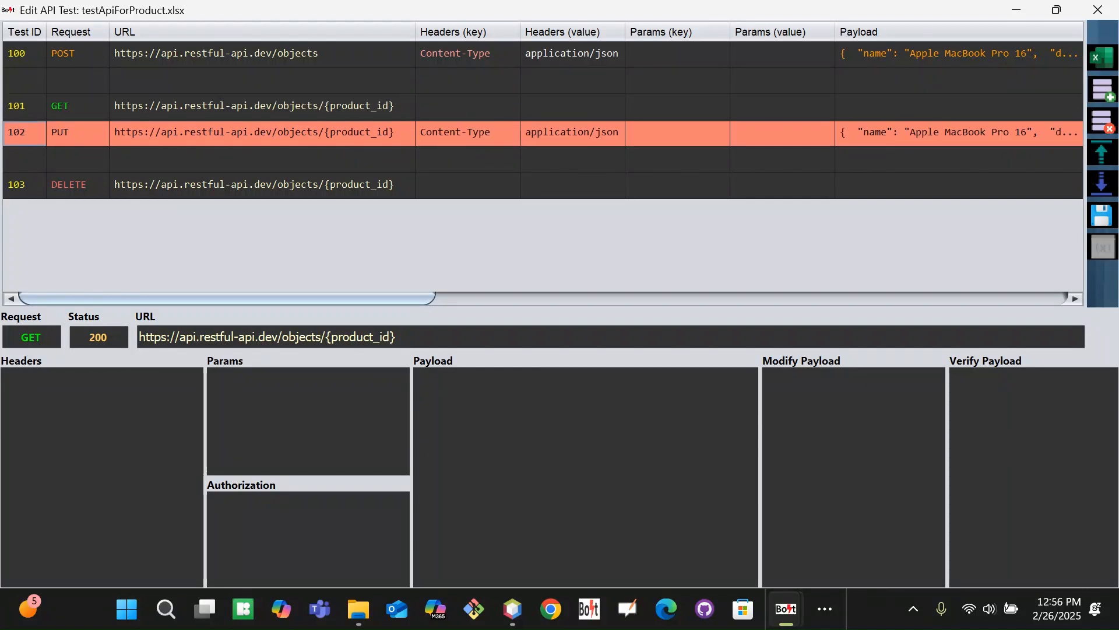
key(Up)
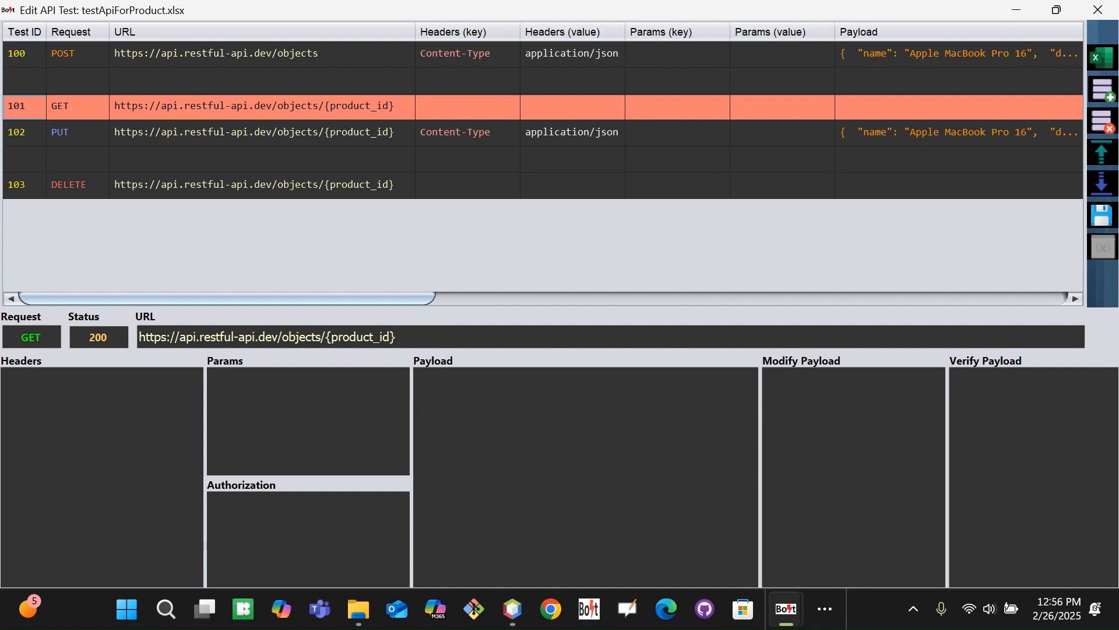
Delete the price row, save the suite, and switch back to the main Bolt launcher
drag(291, 298, 576, 269)
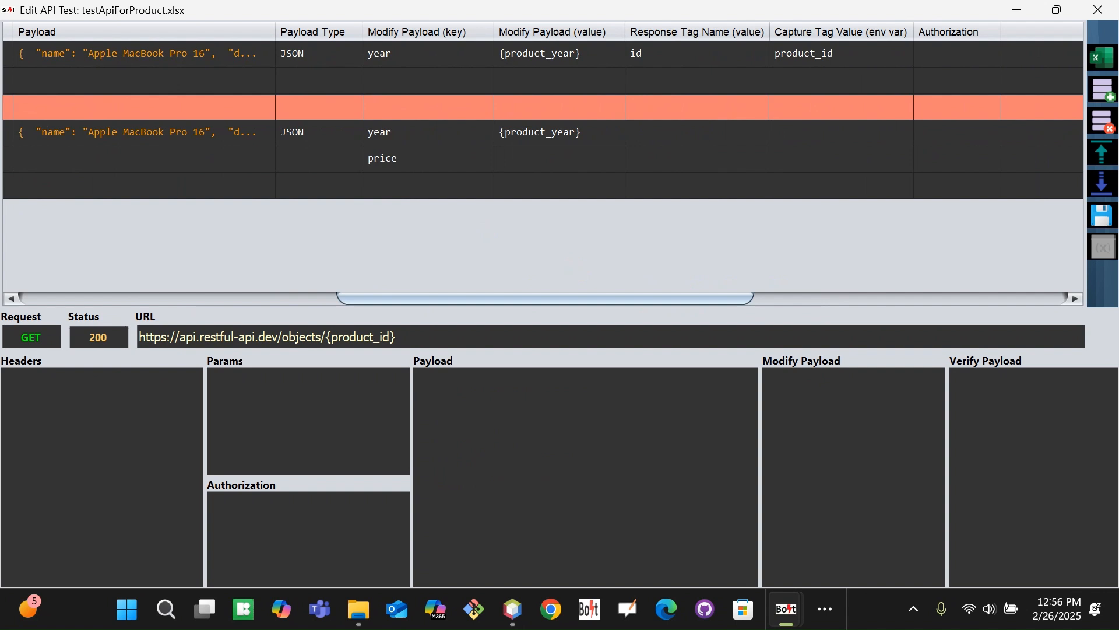
double_click(530, 161)
click(696, 160)
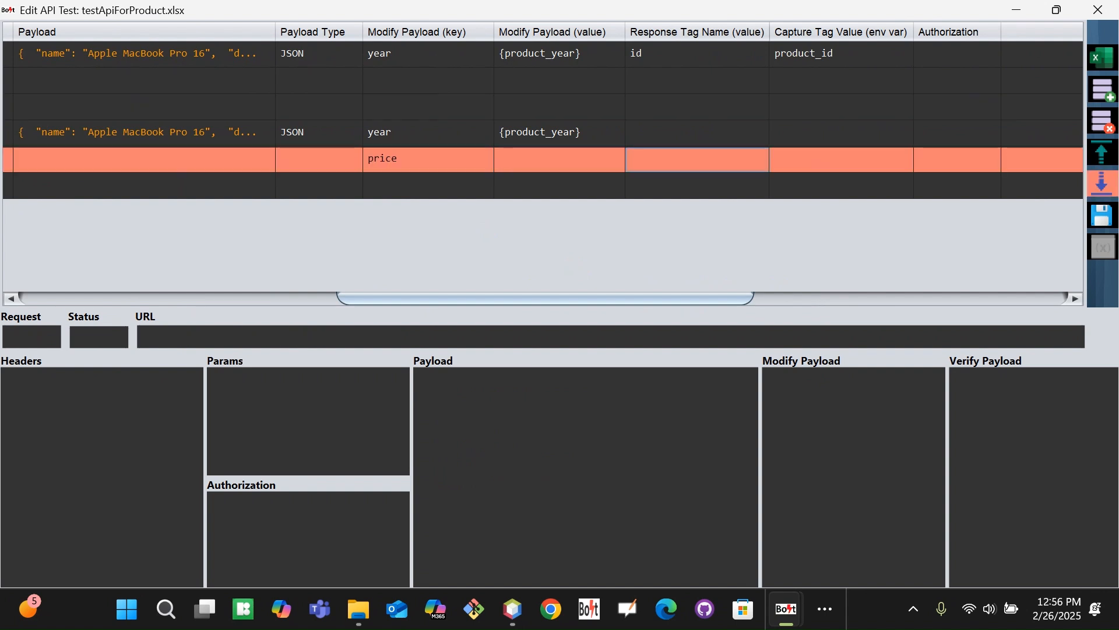
click(1102, 121)
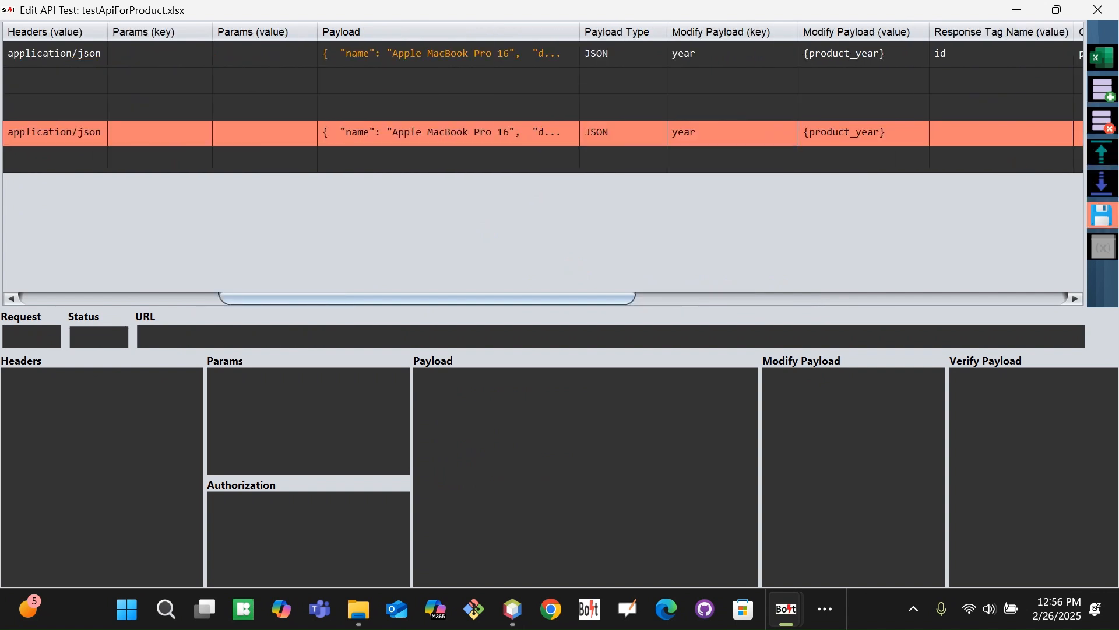
click(1101, 216)
click(695, 349)
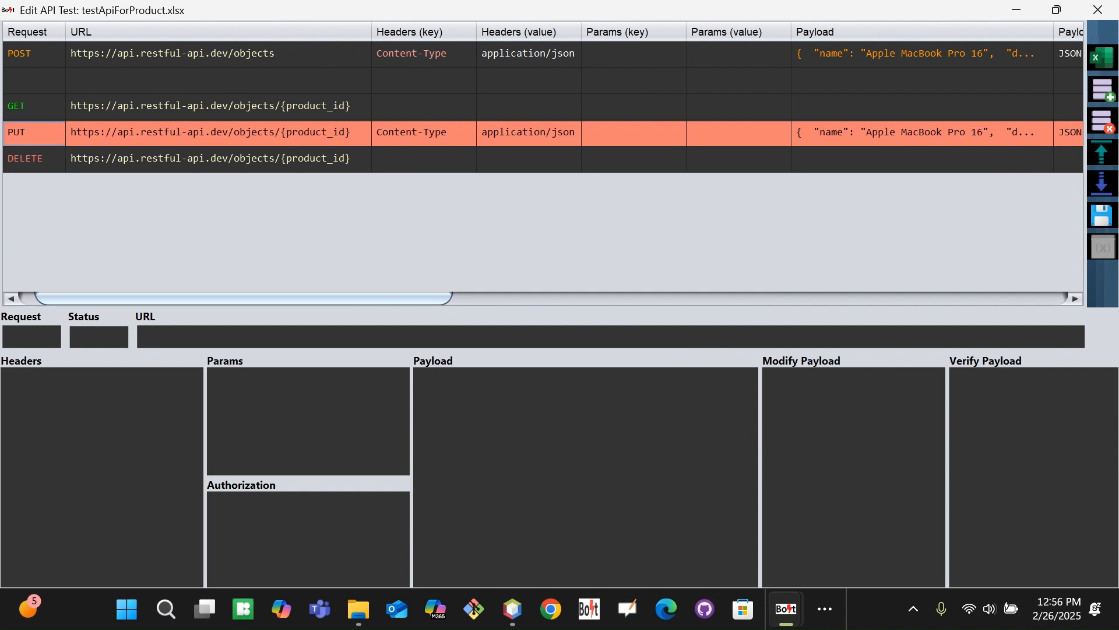
key(alt+Tab)
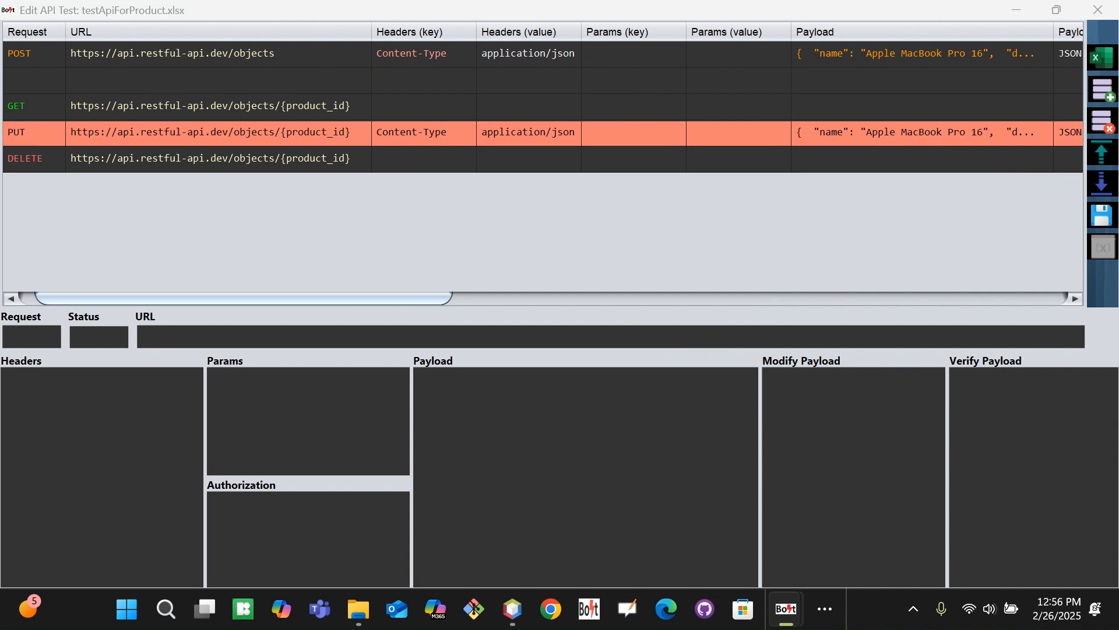
key(alt+Tab)
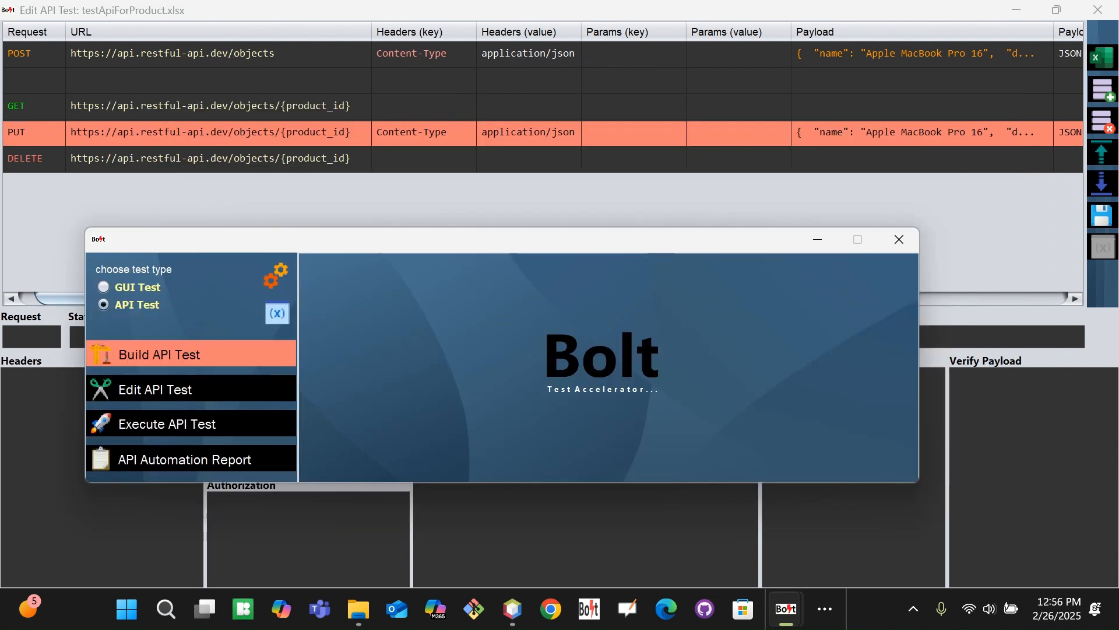
Open Execute API Test, load testApiForProduct.xlsx from the Bolt folder, and run all four tests
click(201, 424)
click(190, 498)
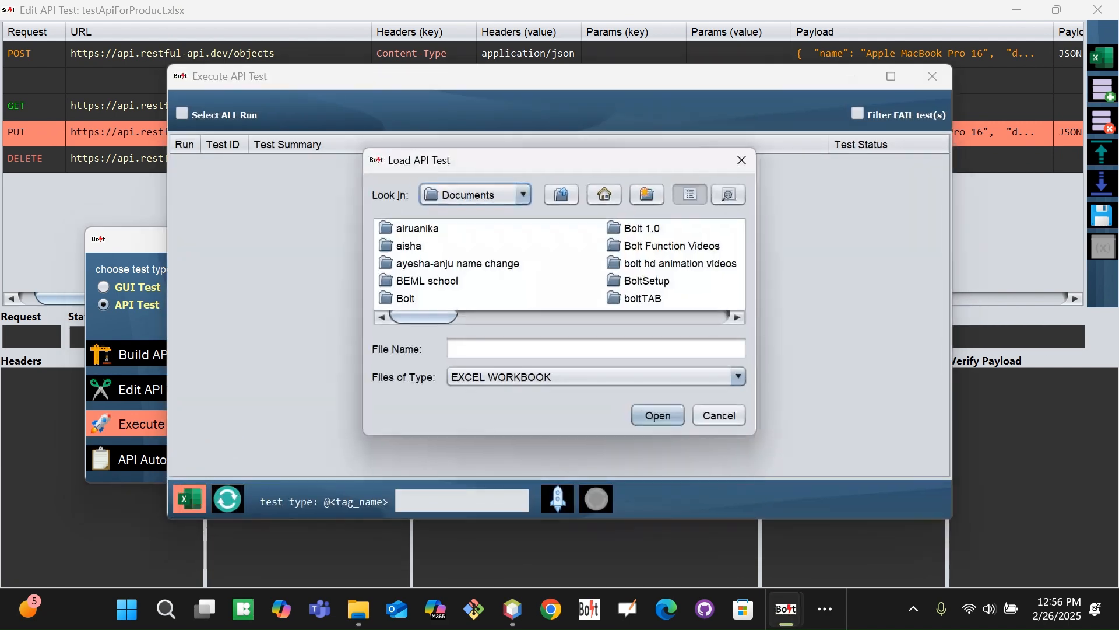
click(405, 298)
double_click(405, 300)
click(406, 299)
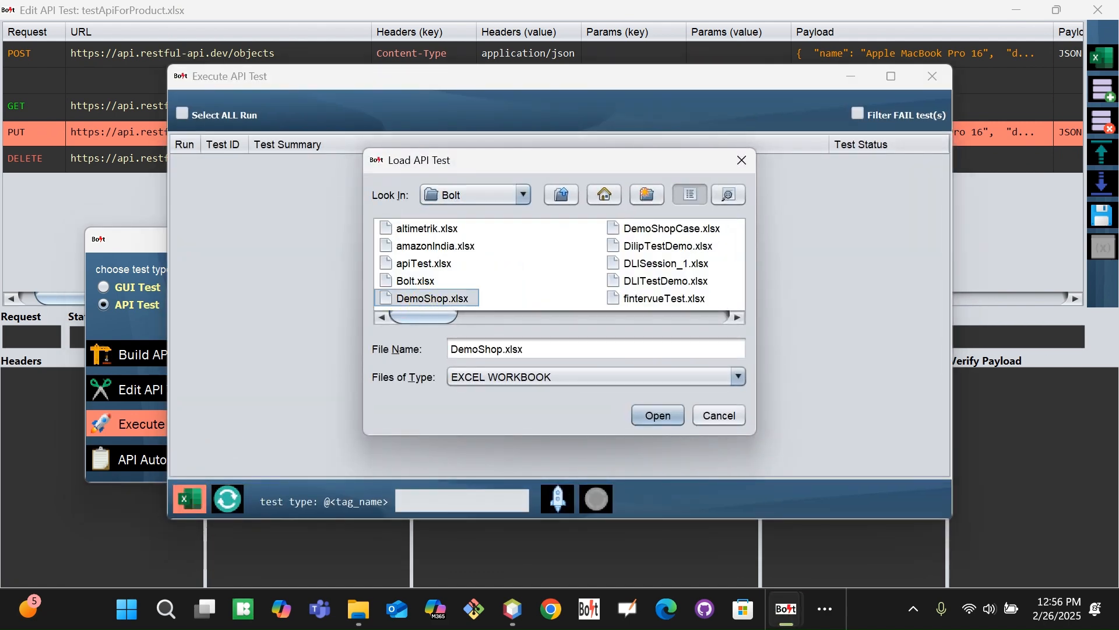
key(t)
double_click(591, 264)
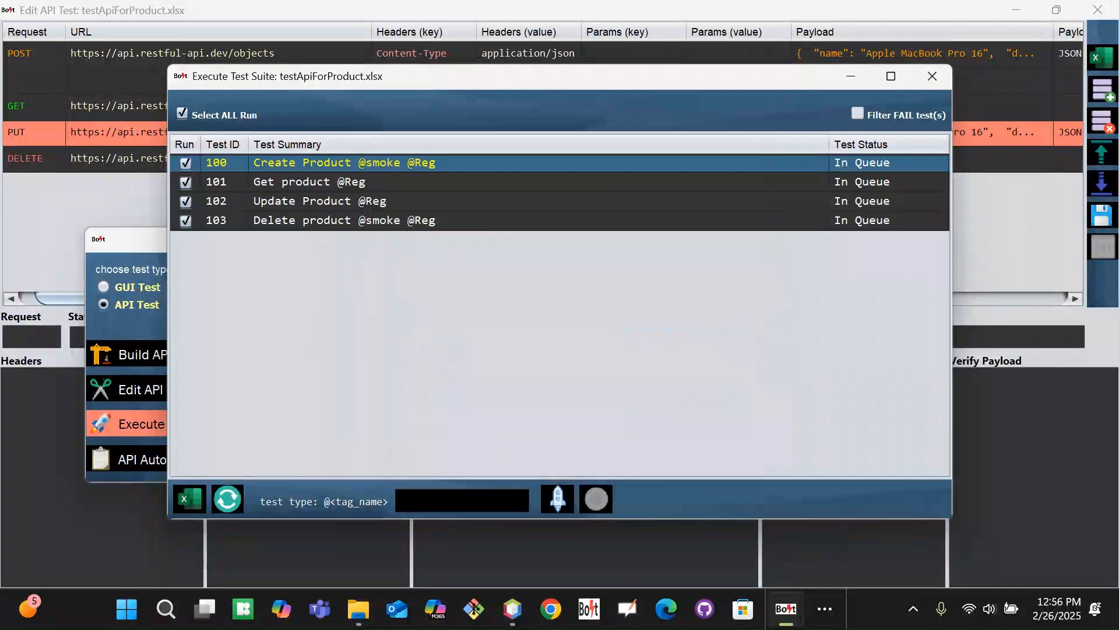
click(557, 498)
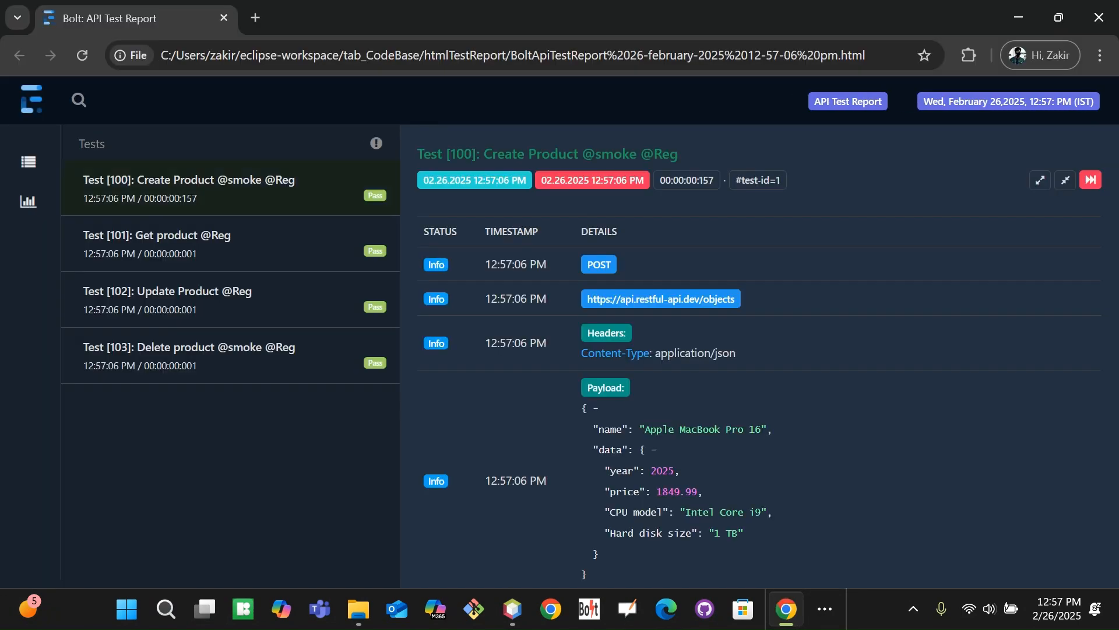
Open Test 100 Create Product in the Chrome report and scroll to its payload
click(275, 192)
click(620, 179)
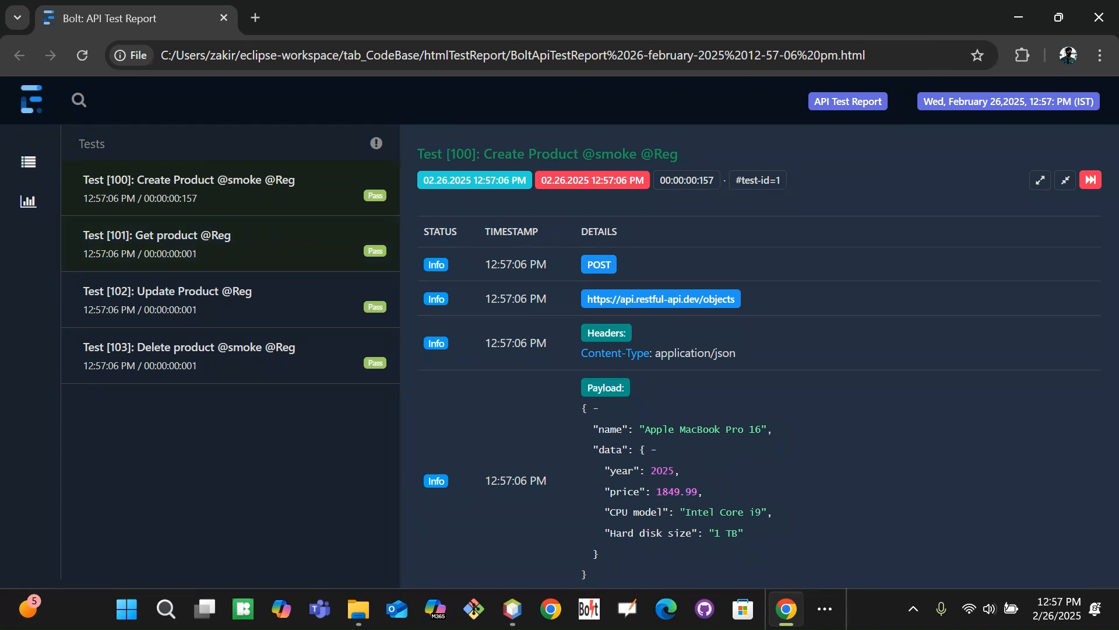
click(231, 182)
click(1068, 261)
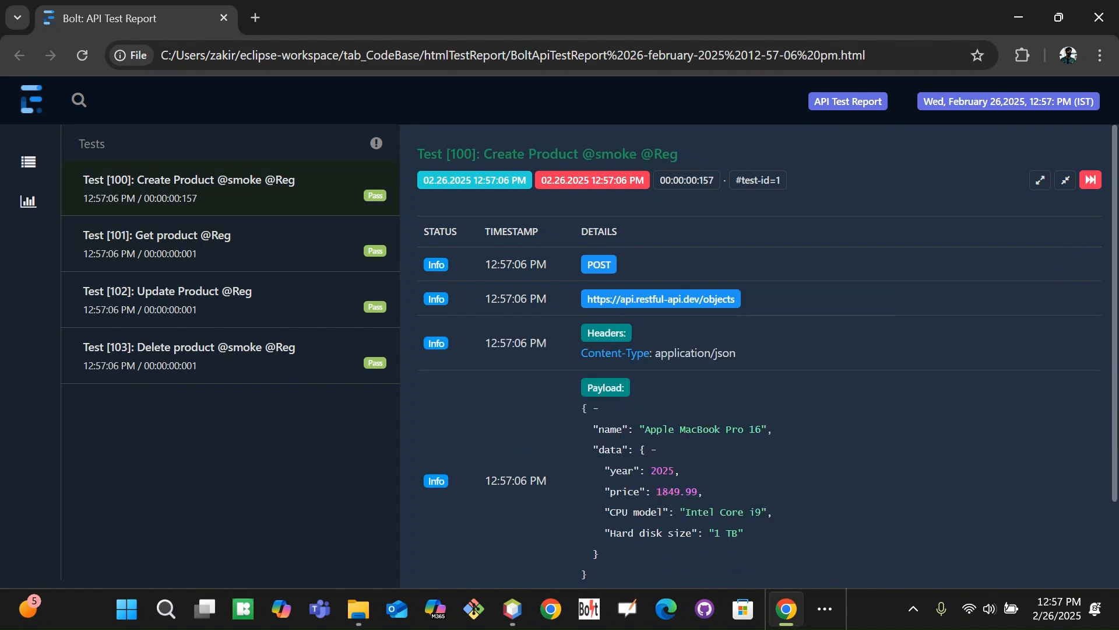
click(1110, 448)
drag(1111, 447, 1110, 564)
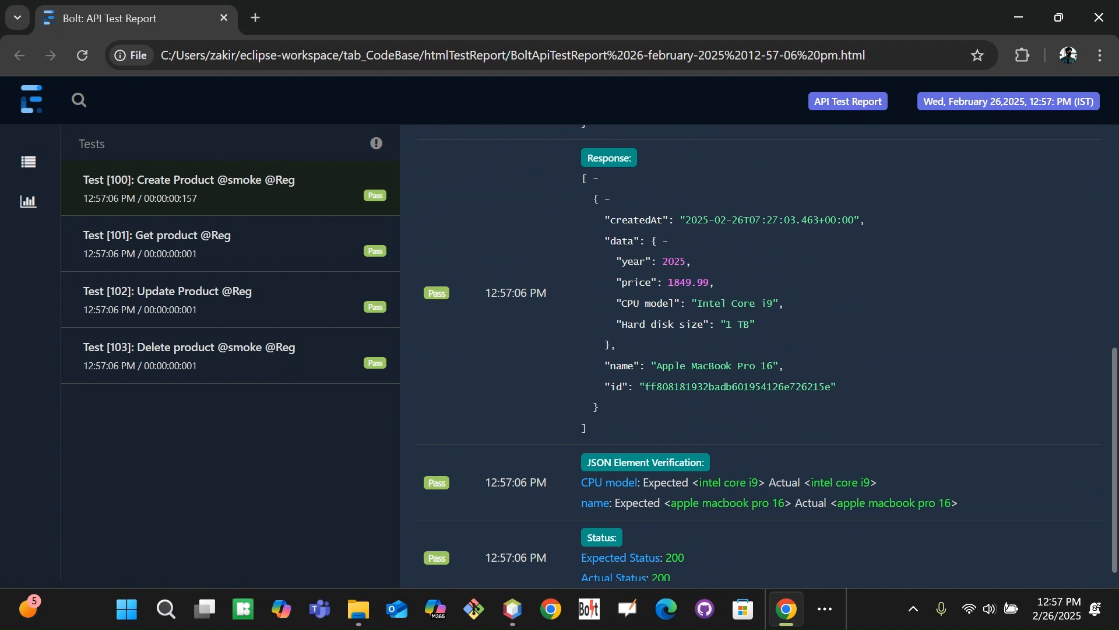
Check the year and id values in the response and verification, then return to Bolt
double_click(672, 260)
drag(1110, 432, 1110, 373)
scroll(1108, 327, down, 2)
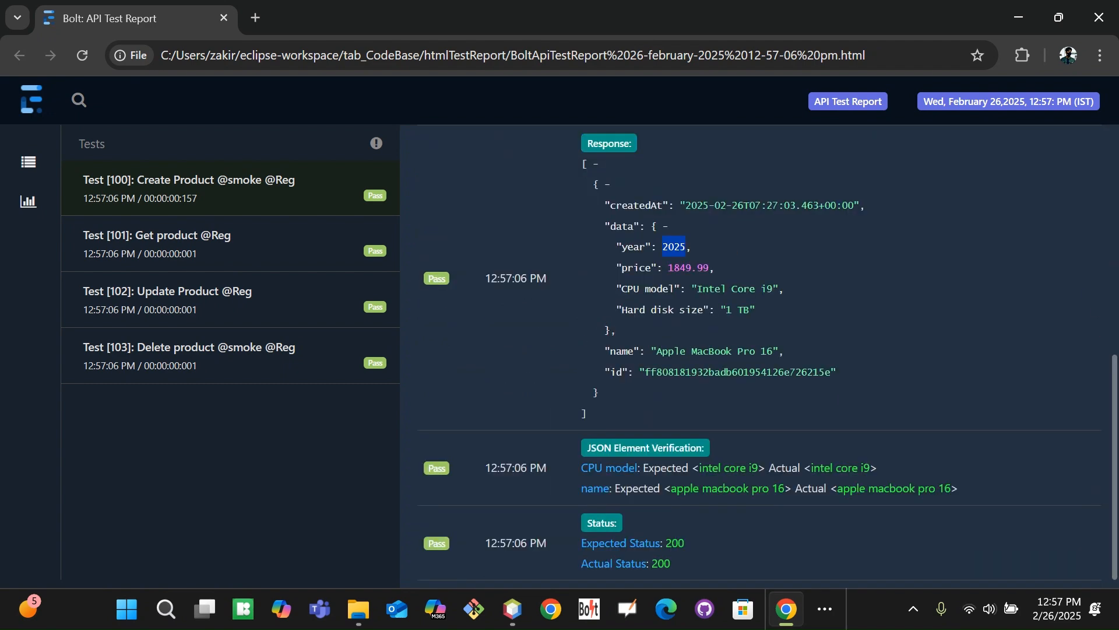
click(863, 274)
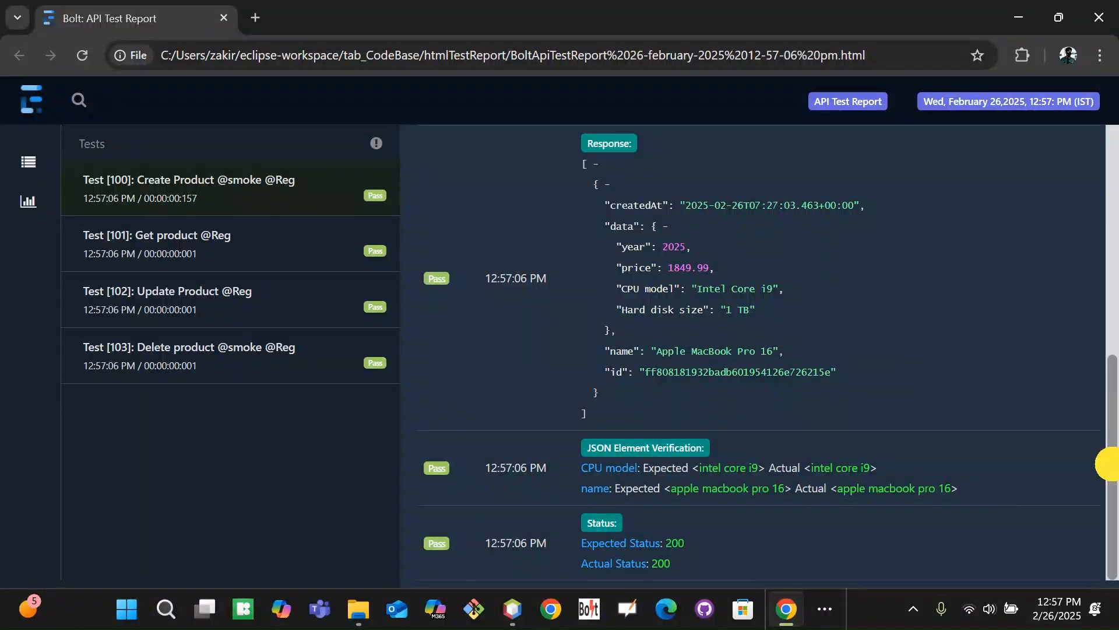
mouse_move(1111, 464)
mouse_down()
mouse_move(1113, 328)
mouse_move(1113, 457)
mouse_up()
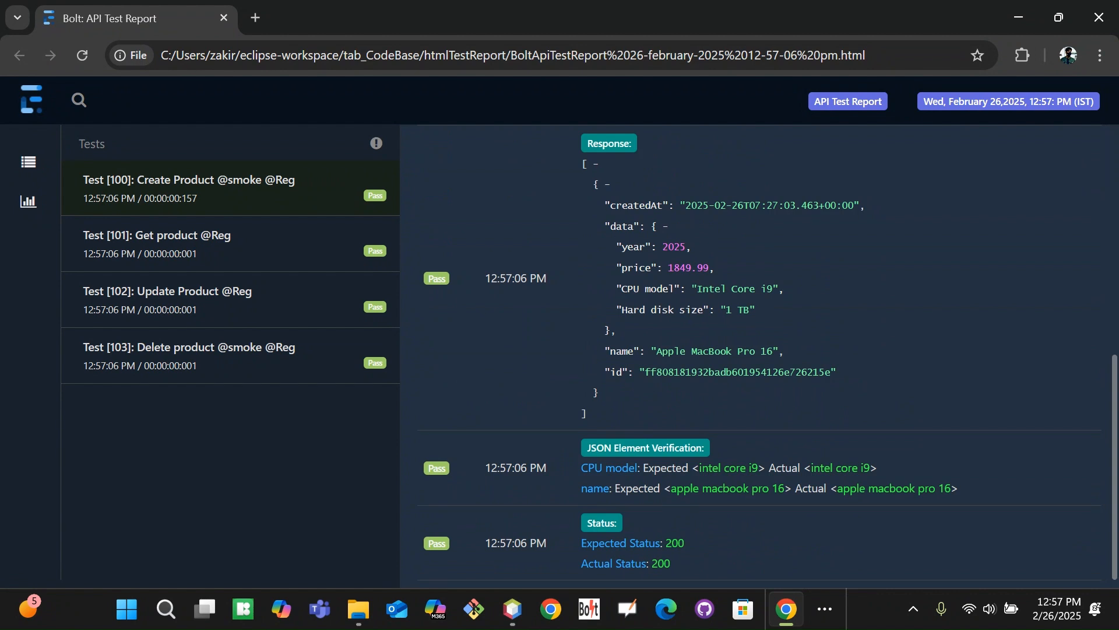
double_click(618, 376)
click(753, 381)
scroll(1107, 467, up, 2)
scroll(1106, 467, down, 2)
key(alt+Tab)
key(alt+Tab)
key(alt+Tab)
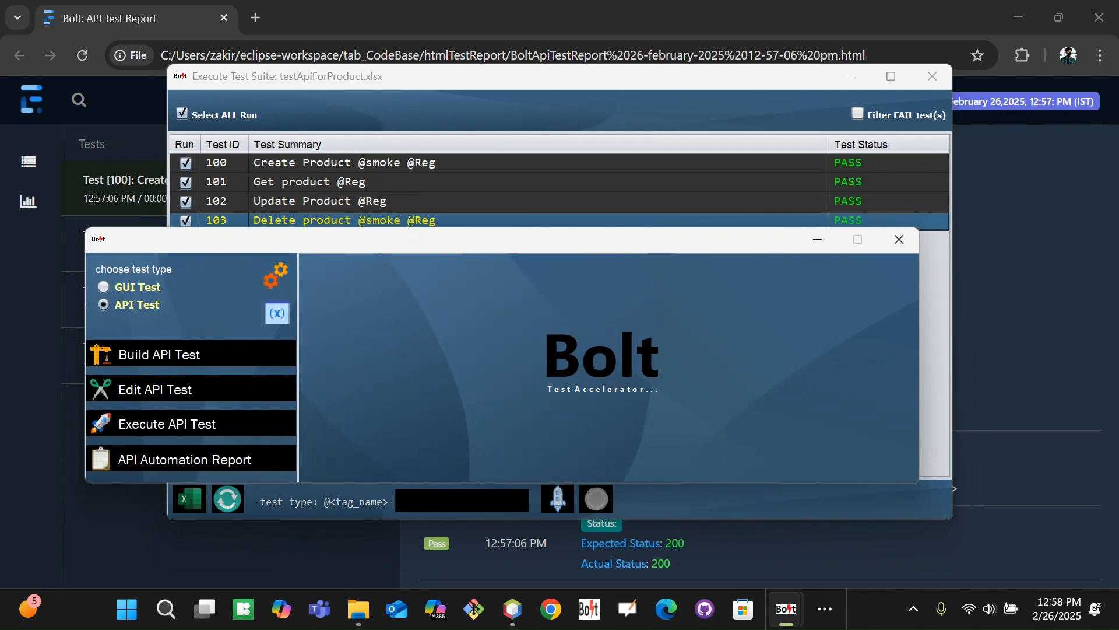
Open testApiForProduct.xlsx in the editor and view the GET test's request details
click(170, 387)
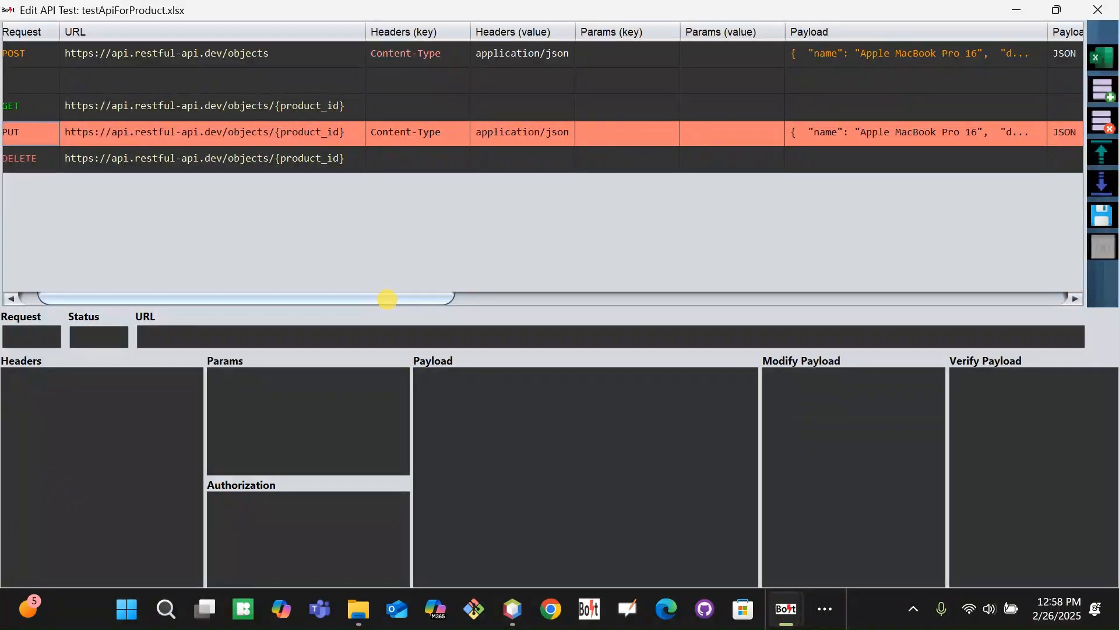
click(234, 106)
scroll(233, 107, right, 1)
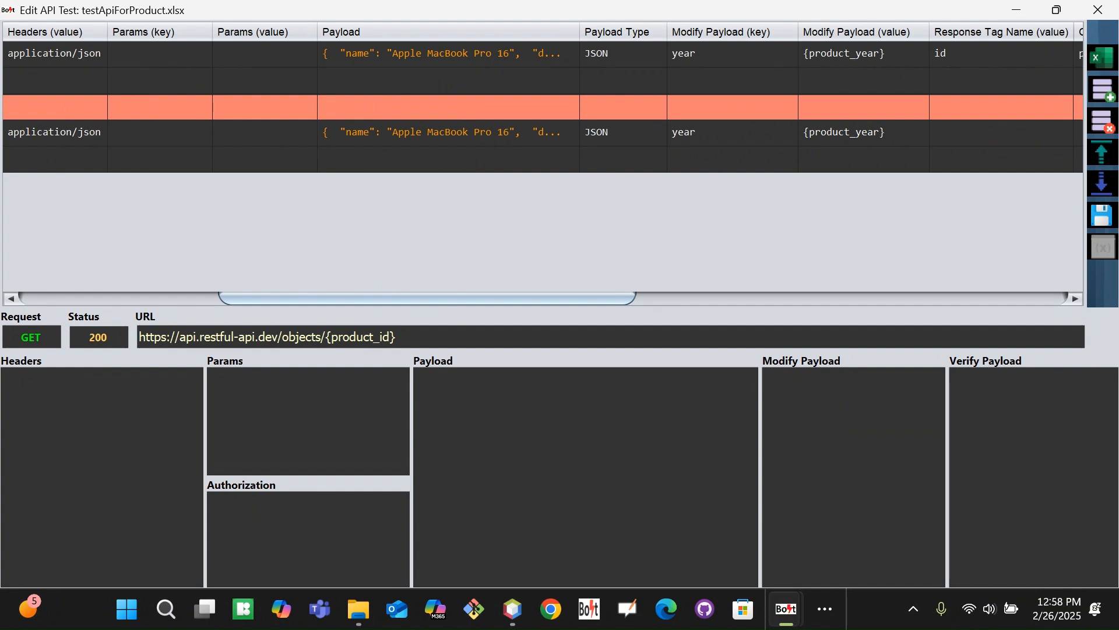
drag(419, 298, 678, 272)
Move along the PUT row's columns and insert an empty row below test 102
key(Down)
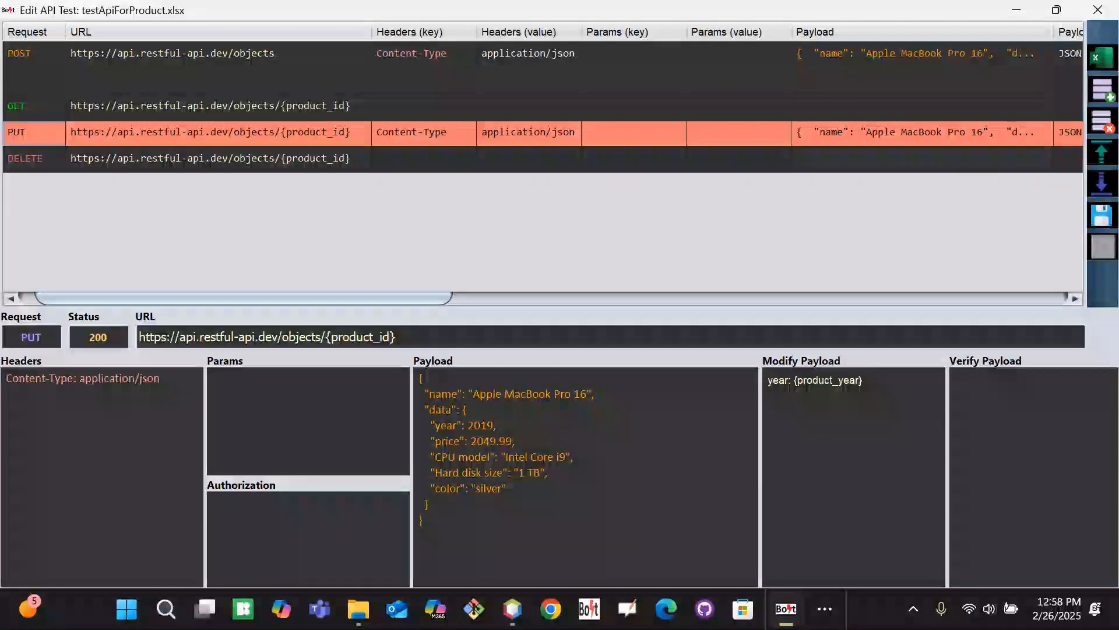
key(Right)
key(Right)
key(Right)
key(Right)
key(Right)
key(Right)
key(Right)
key(Right)
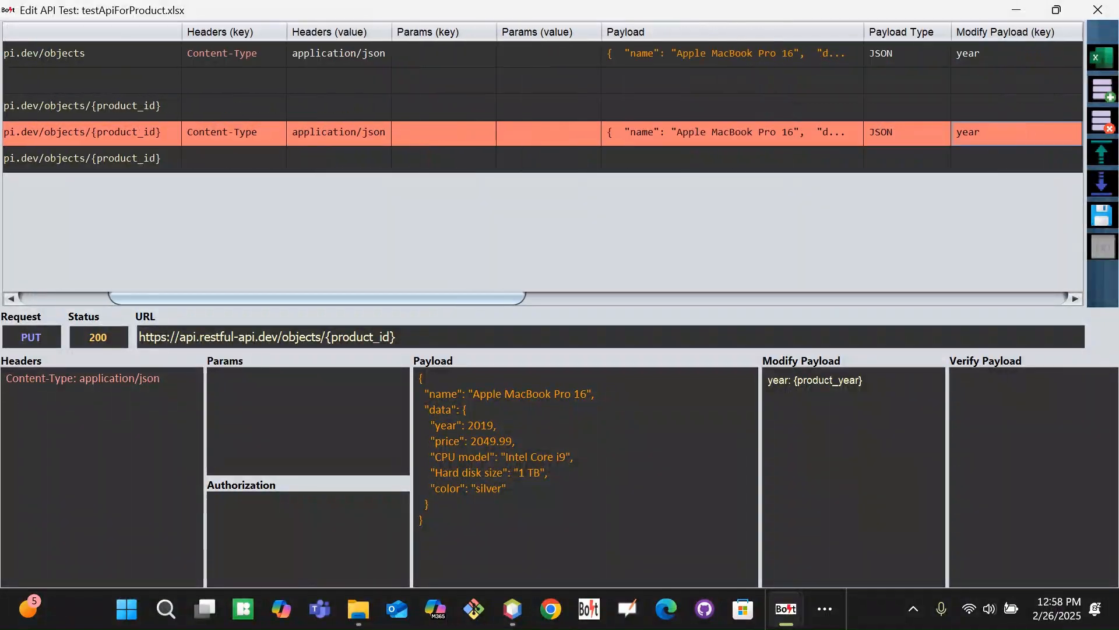
key(Right)
key(Right)
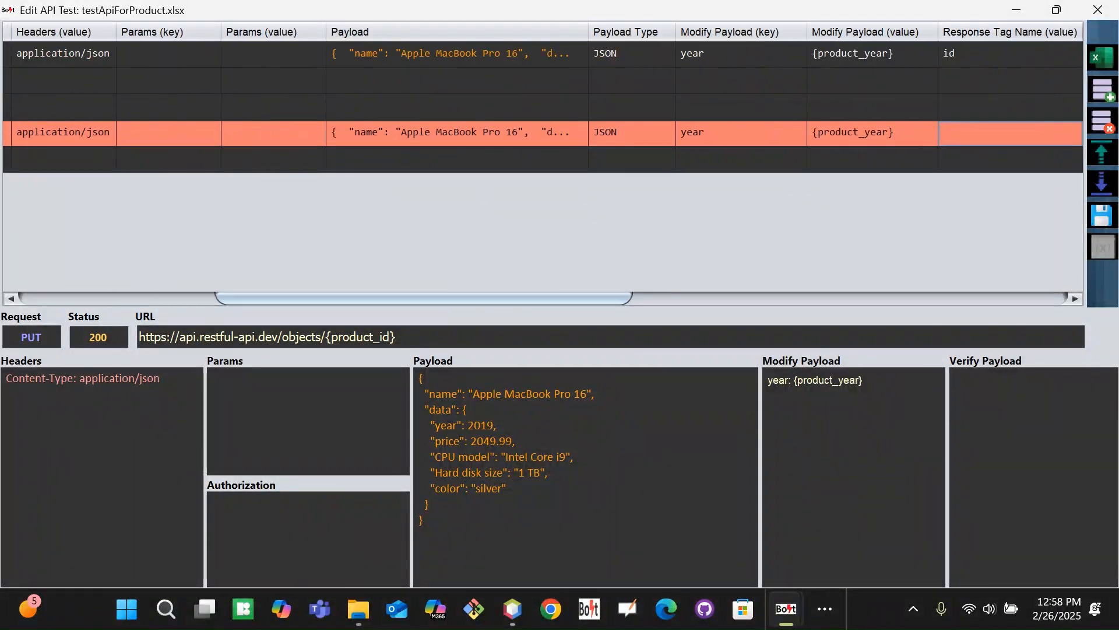
key(Right)
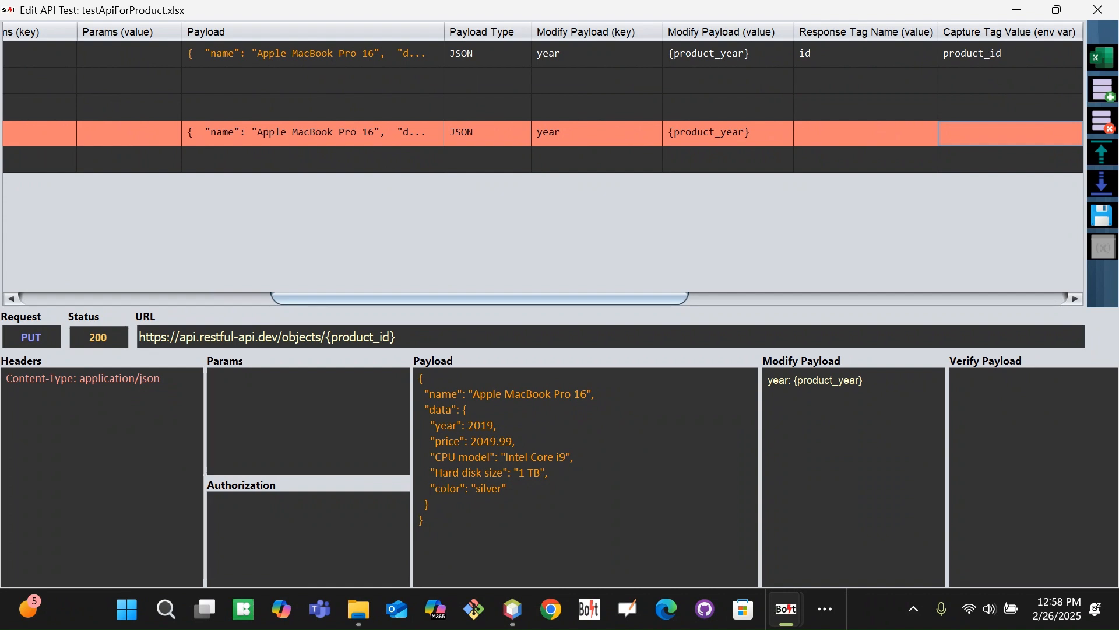
drag(384, 298, 107, 389)
drag(163, 298, 401, 257)
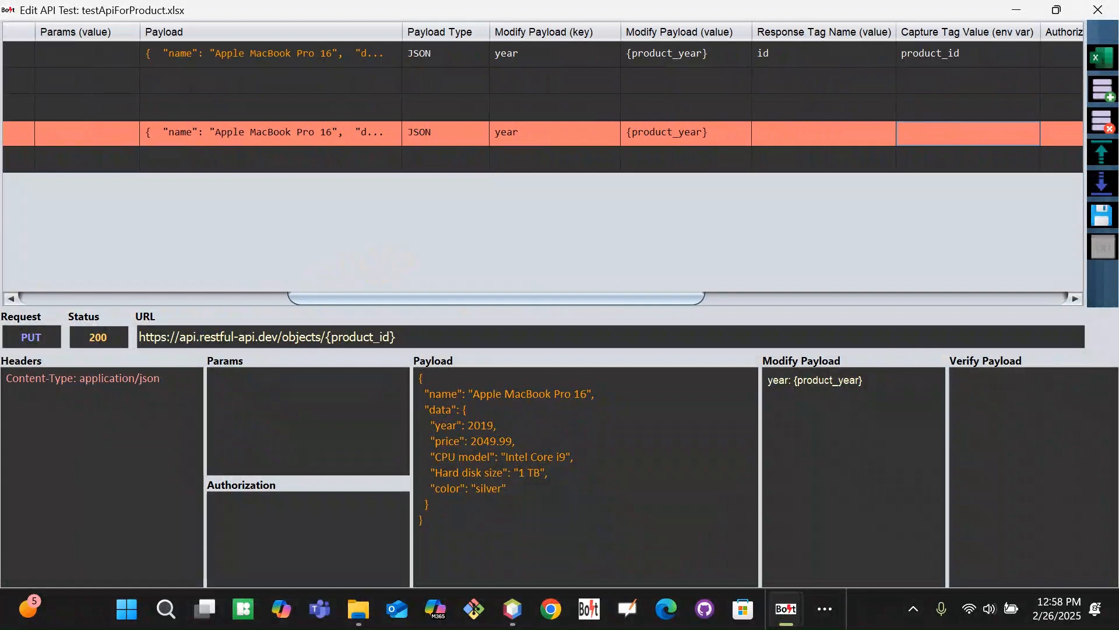
click(1101, 184)
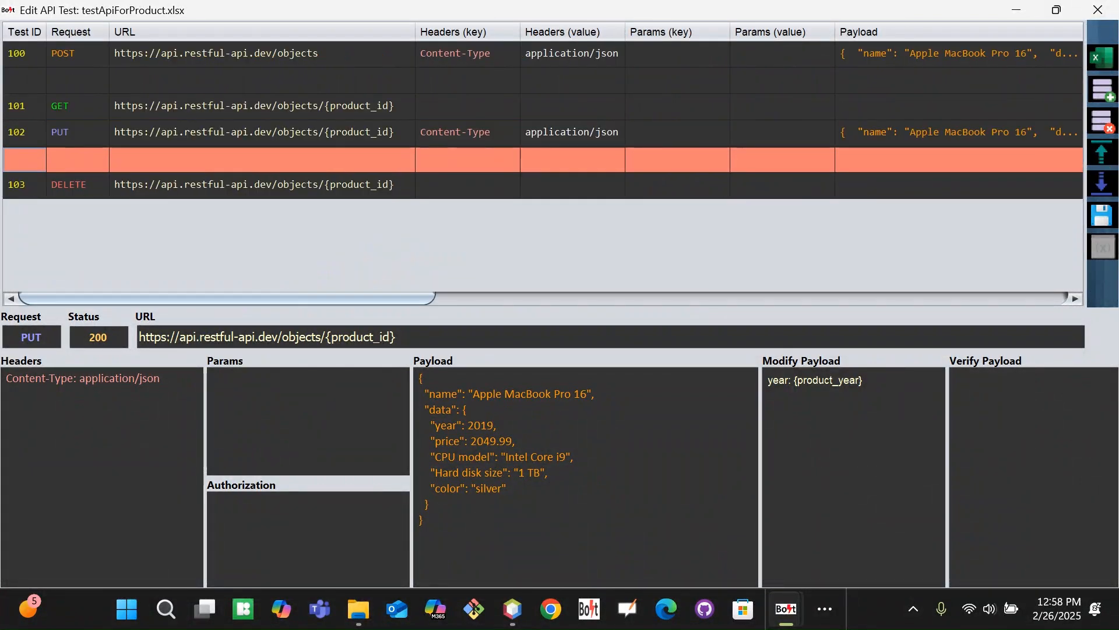
Set the new row's Modify Payload key to price
drag(408, 297, 637, 228)
double_click(653, 153)
text(price)
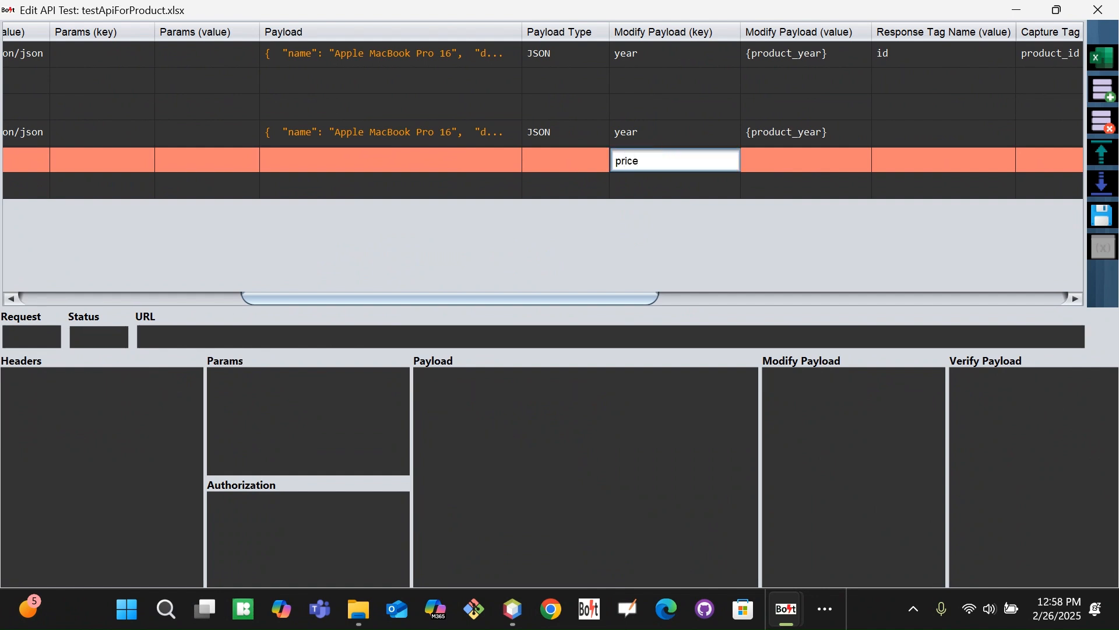
click(782, 159)
Enter {product_id} as the Modify Payload value and save the test suite
text({)
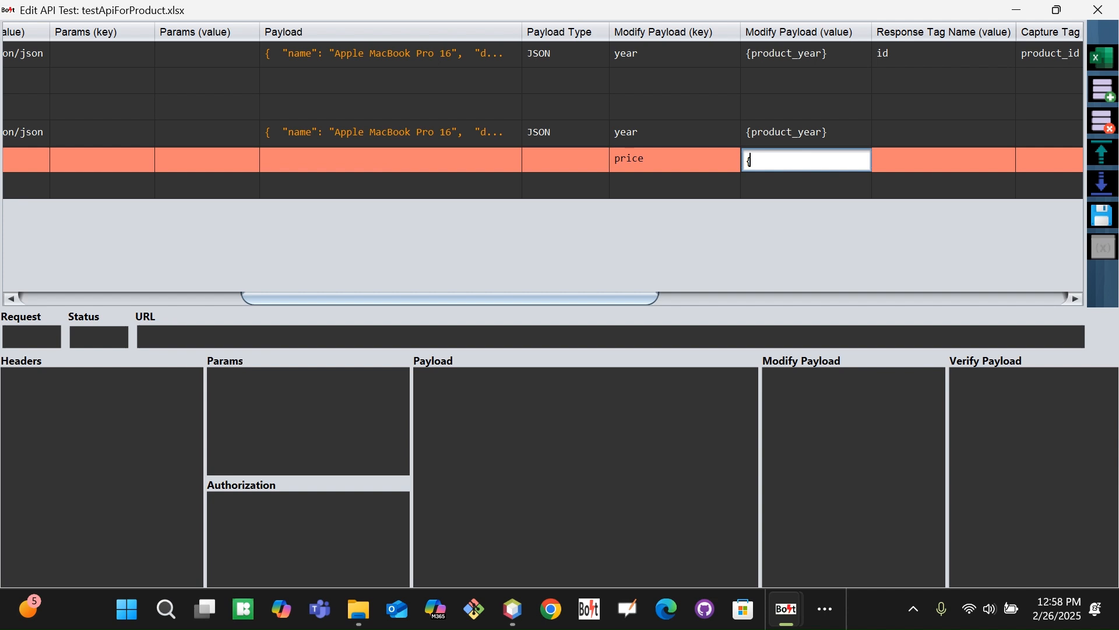
text(})
drag(637, 298, 739, 280)
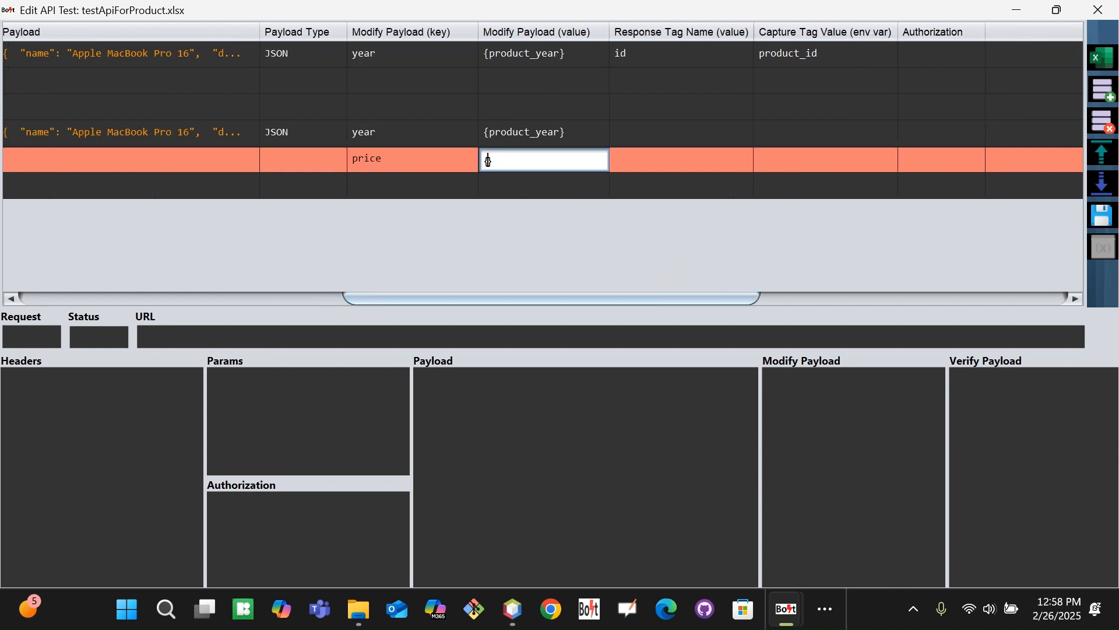
key(Left)
text(produyct)
key(BackSpace)
key(BackSpace)
key(BackSpace)
text(c)
key(BackSpace)
text(t_id)
key(Left)
key(Left)
key(Left)
key(Left)
text(c)
key(Tab)
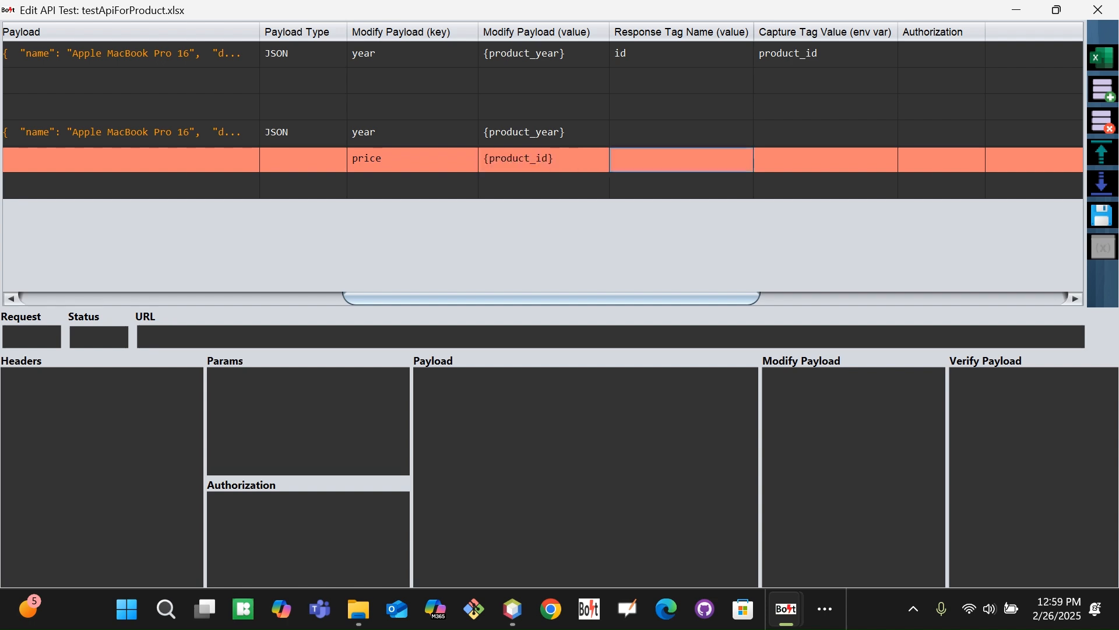
click(1101, 221)
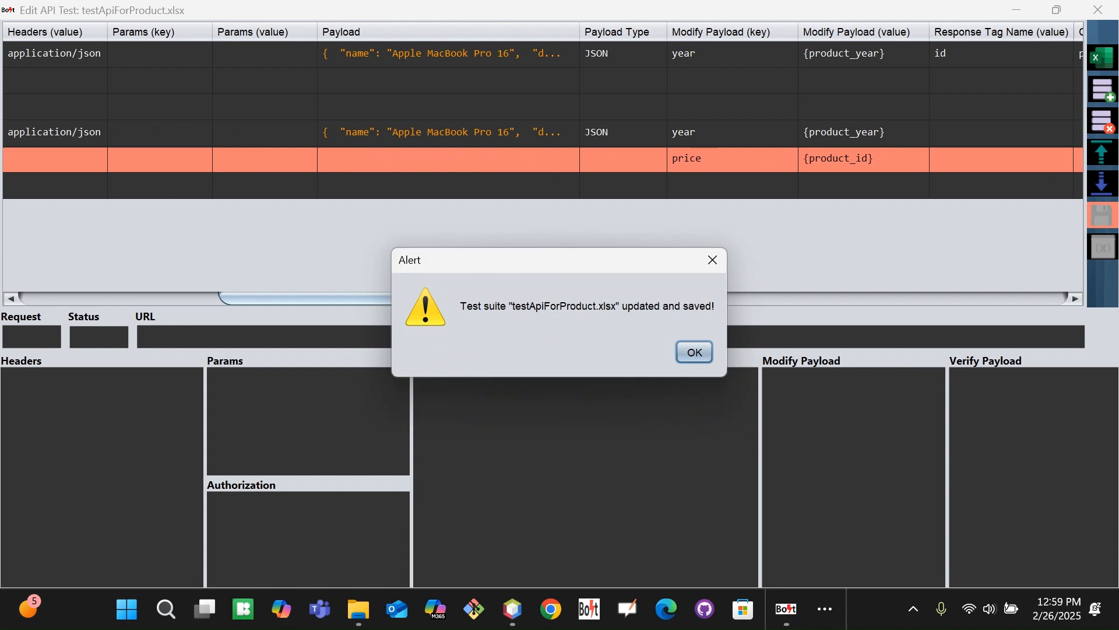
Dismiss the save confirmation and rerun all four tests
click(695, 352)
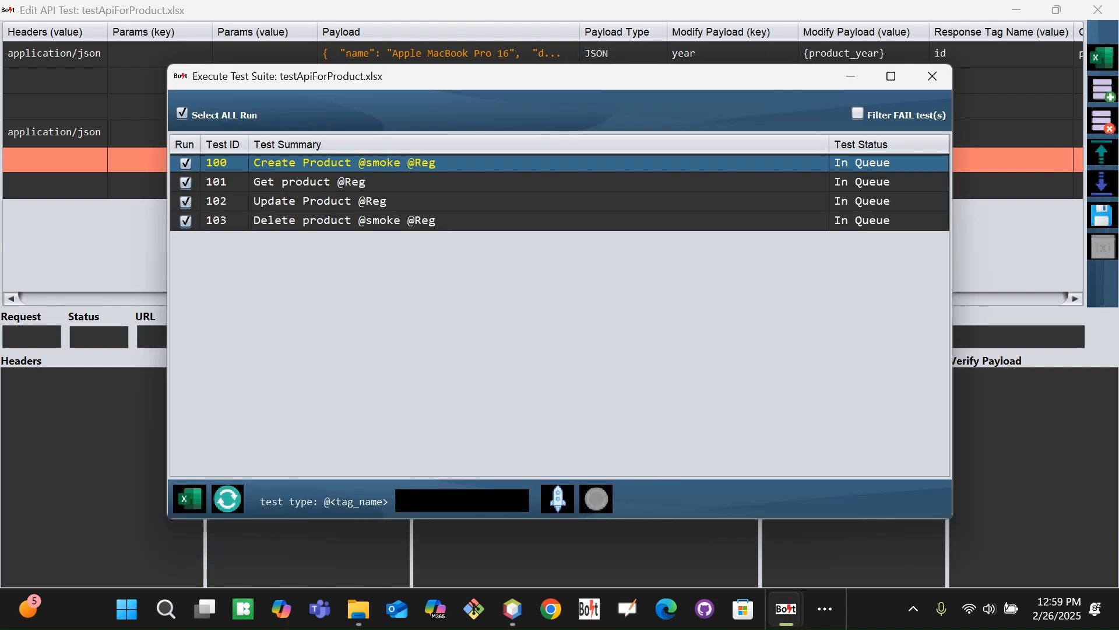
click(558, 499)
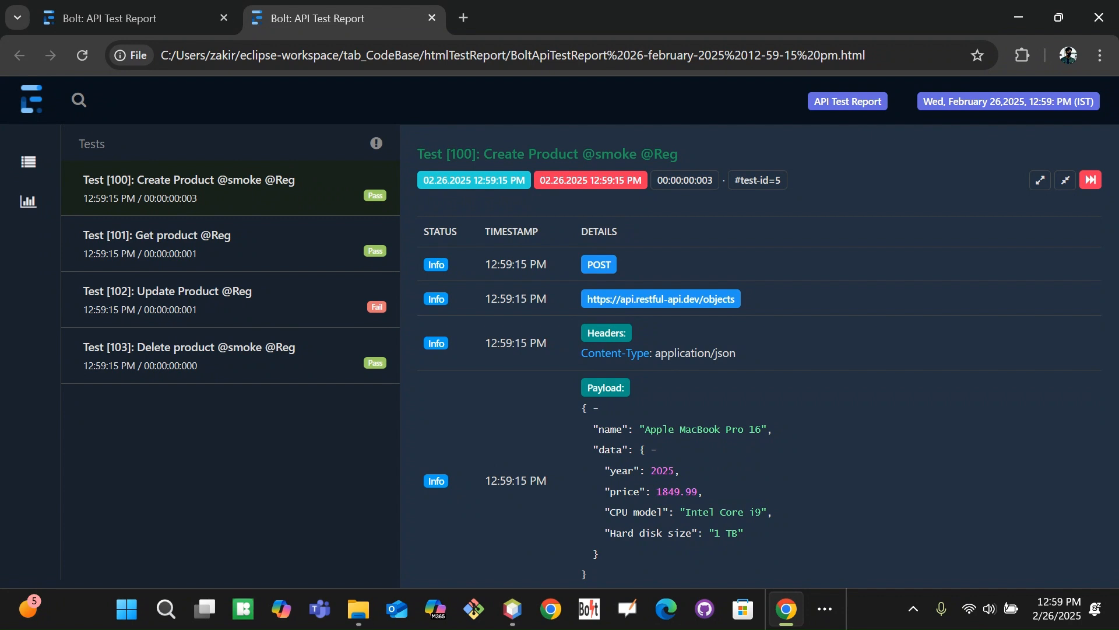
Open the failed Test 102 Update Product and select the product id sent as price
click(276, 306)
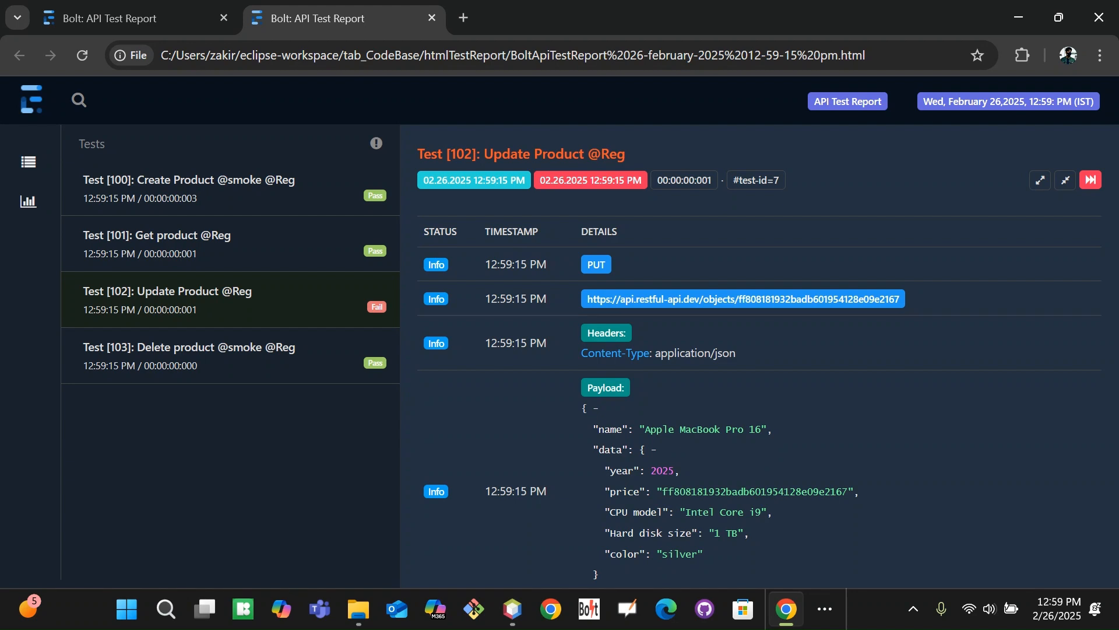
drag(657, 496, 847, 491)
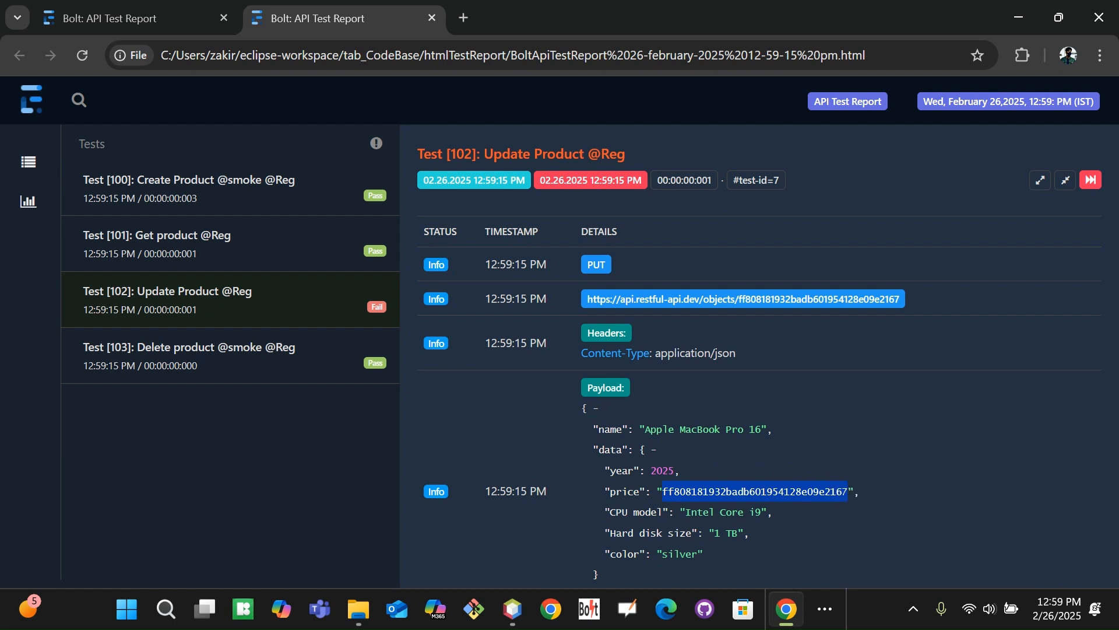
click(744, 489)
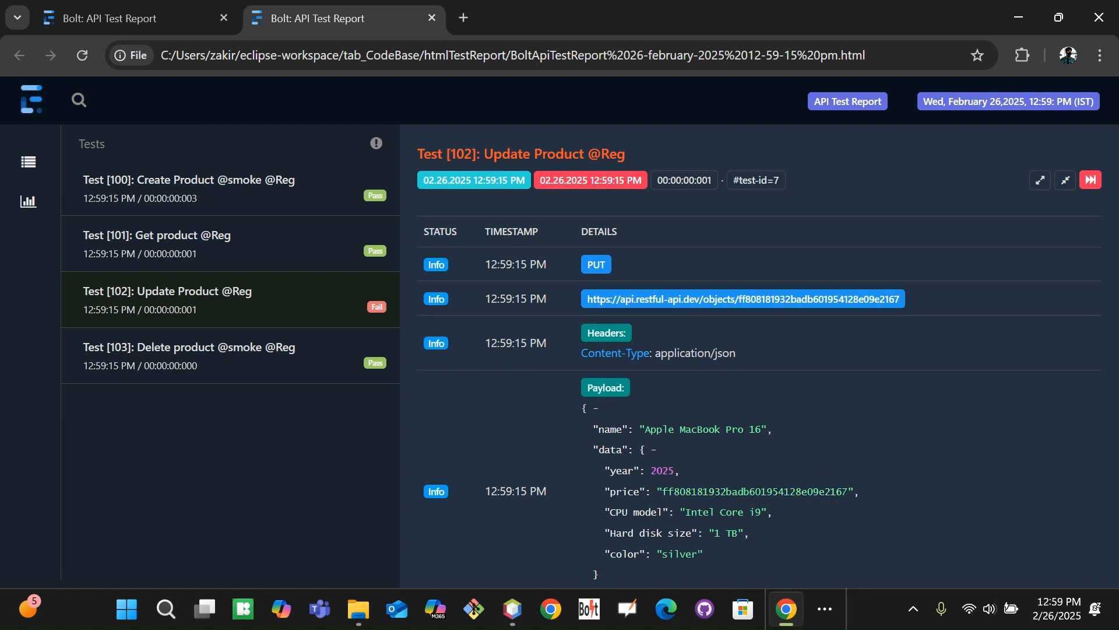
drag(662, 493, 847, 493)
Bring the Edit API Test window back from the taskbar overflow
click(825, 609)
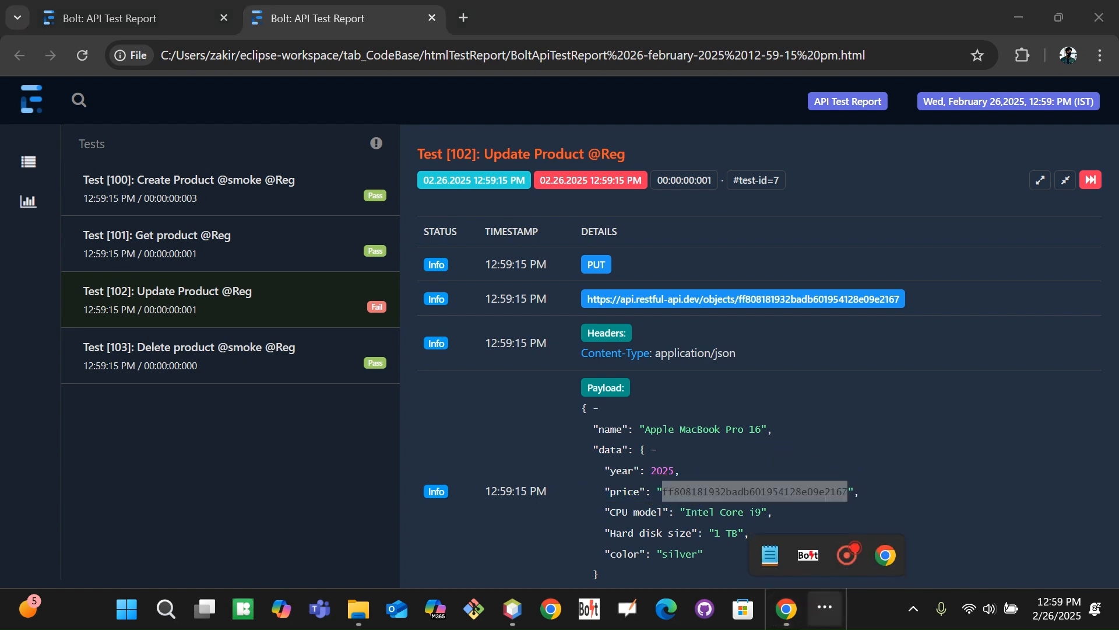
mouse_move(808, 554)
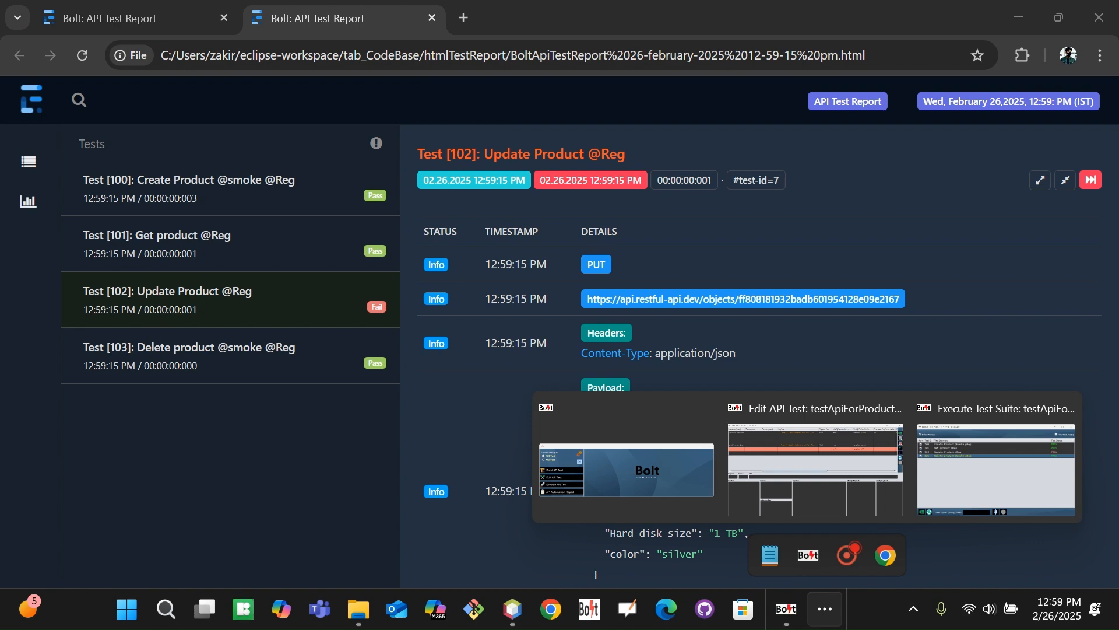
click(797, 484)
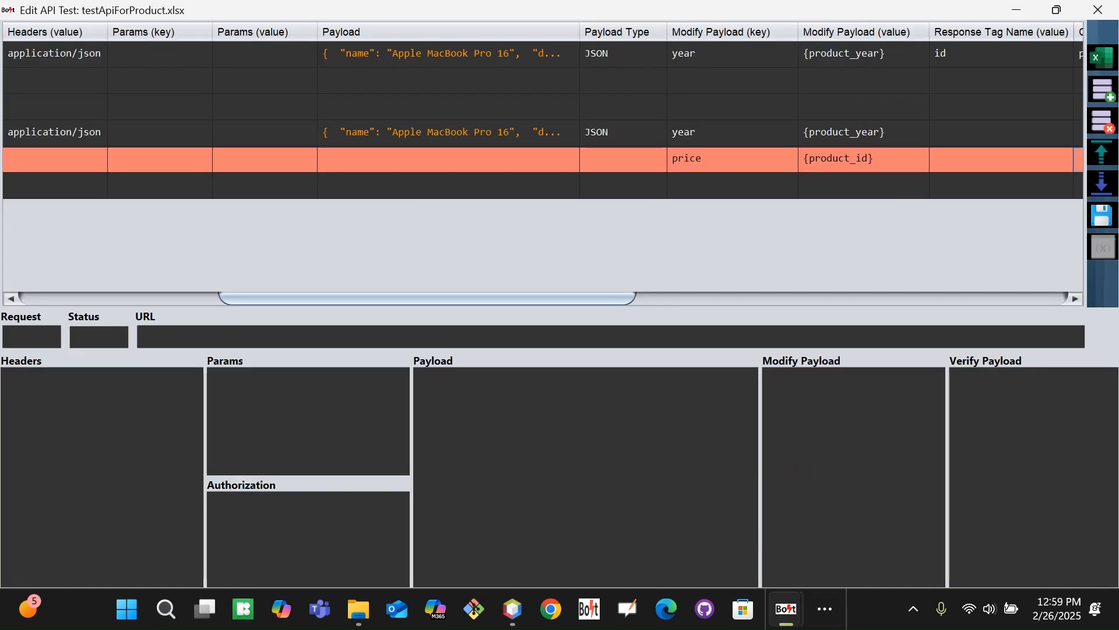
key(alt+Tab)
key(alt+Tab)
key(alt+Tab)
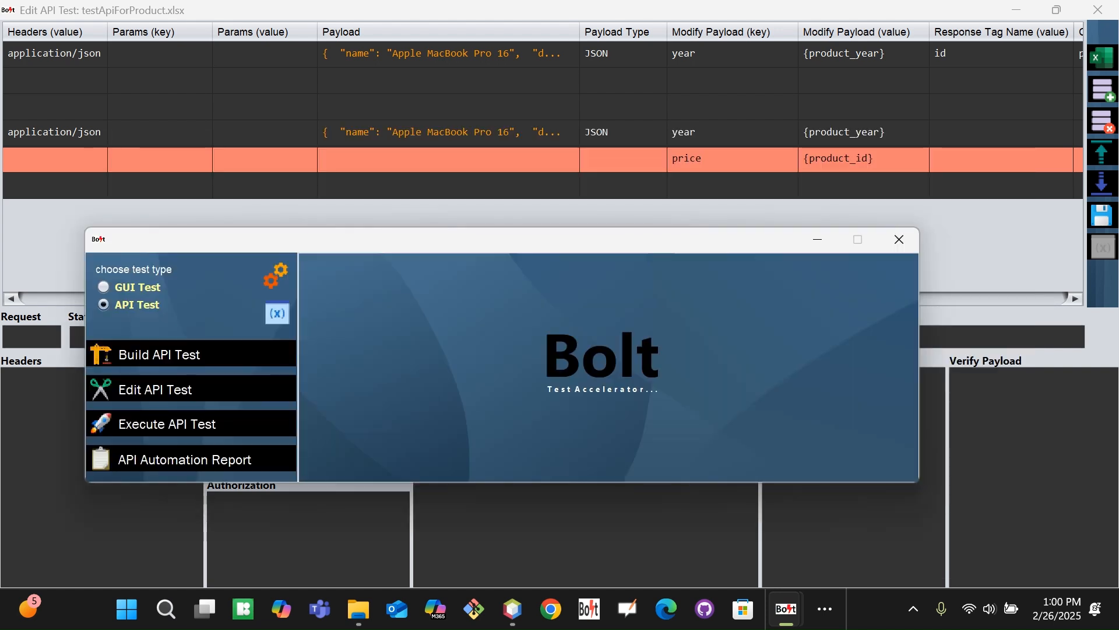
click(277, 314)
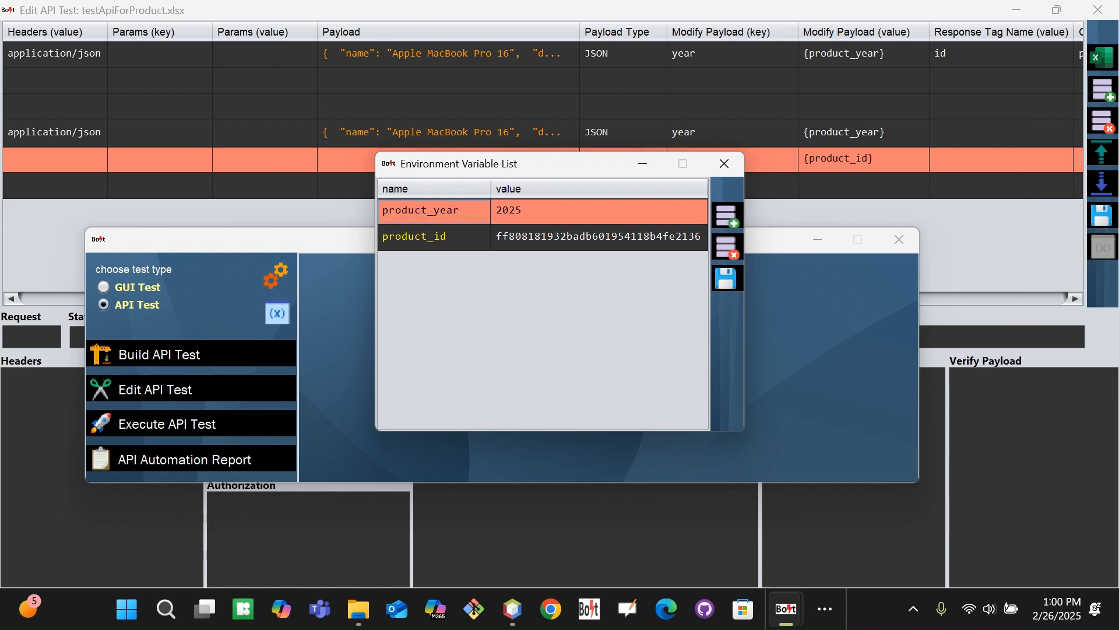
click(433, 237)
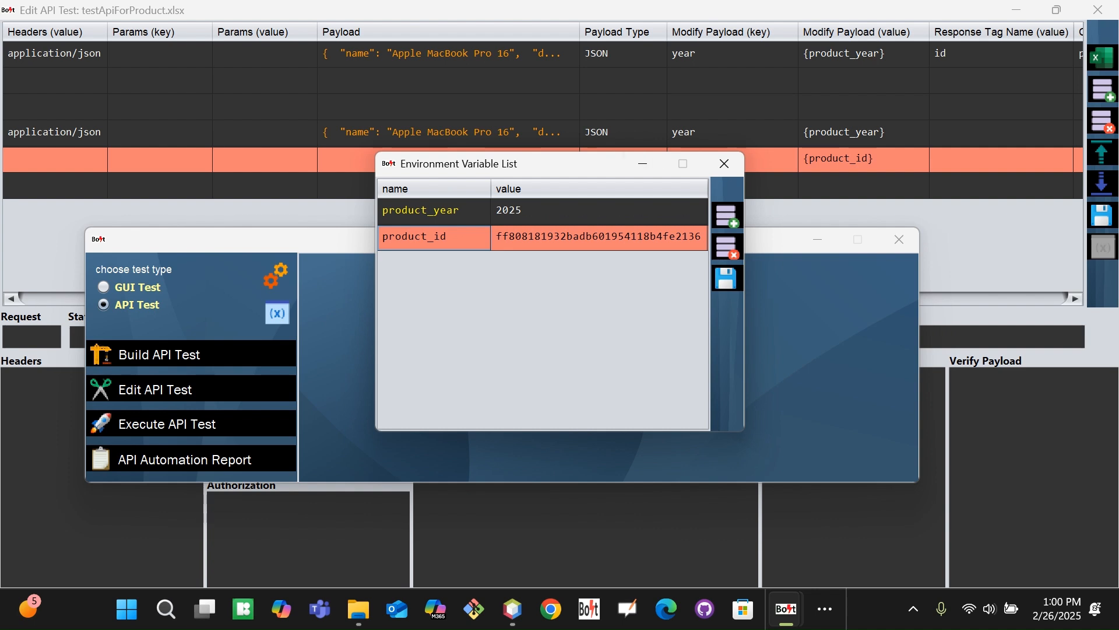
click(979, 236)
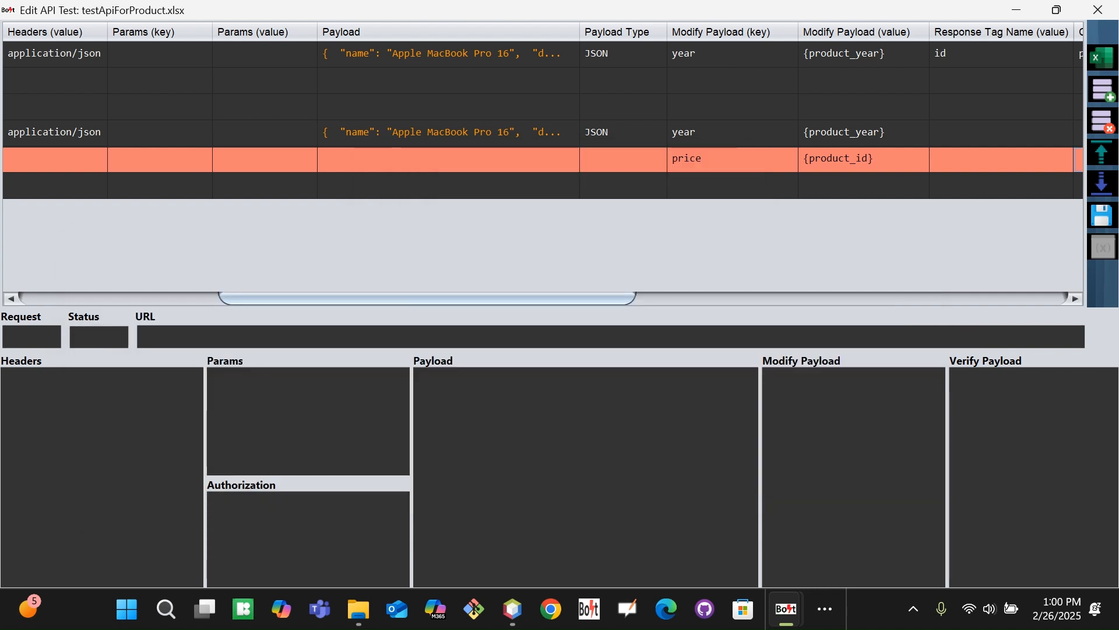
key(Up)
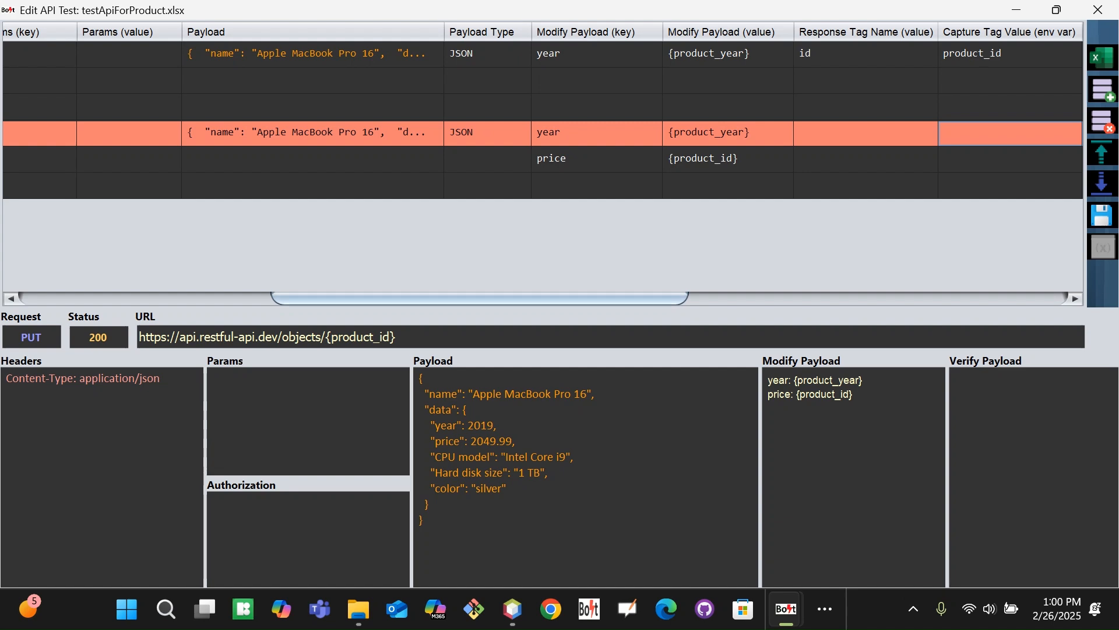
Scroll to the Update Product PUT test's request details, then bring the Notepad topic list forward
drag(369, 295, 76, 356)
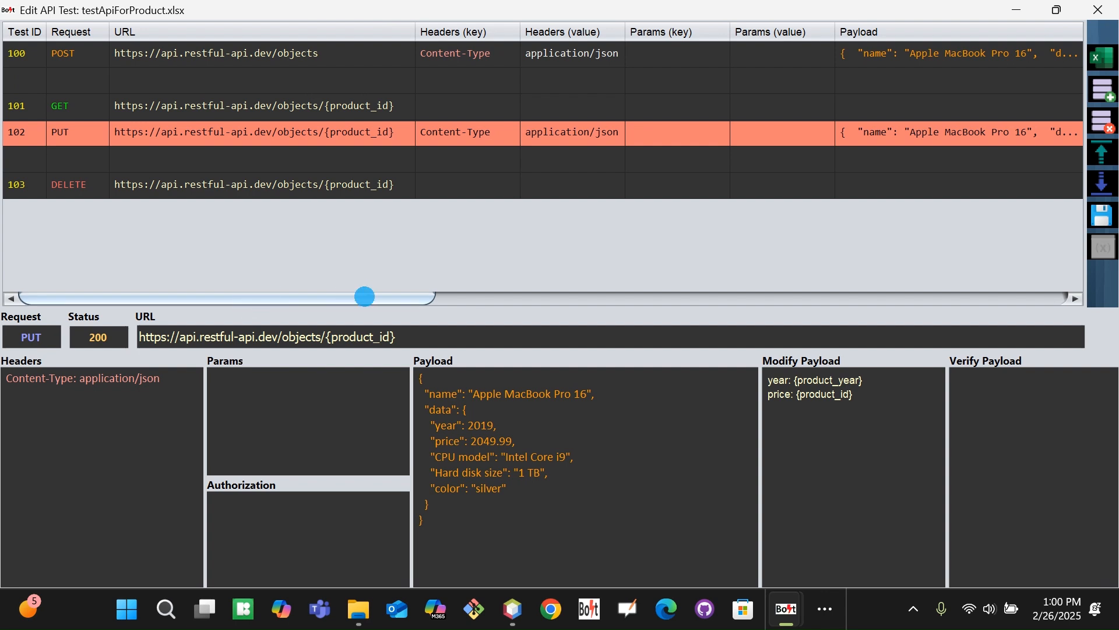
click(1054, 295)
click(1054, 295)
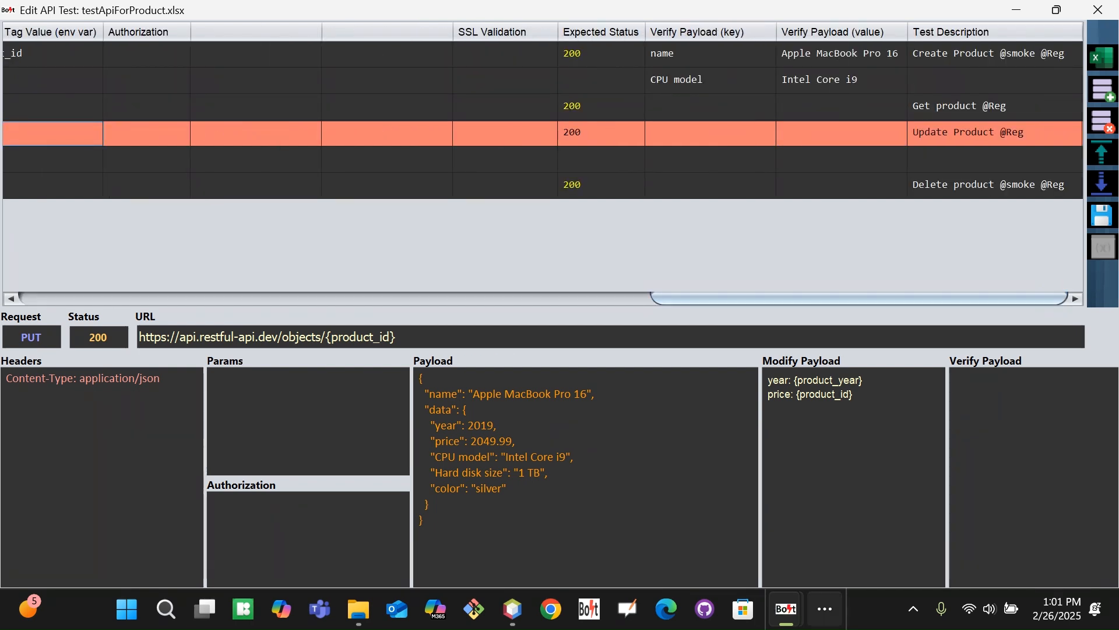
click(824, 609)
click(770, 555)
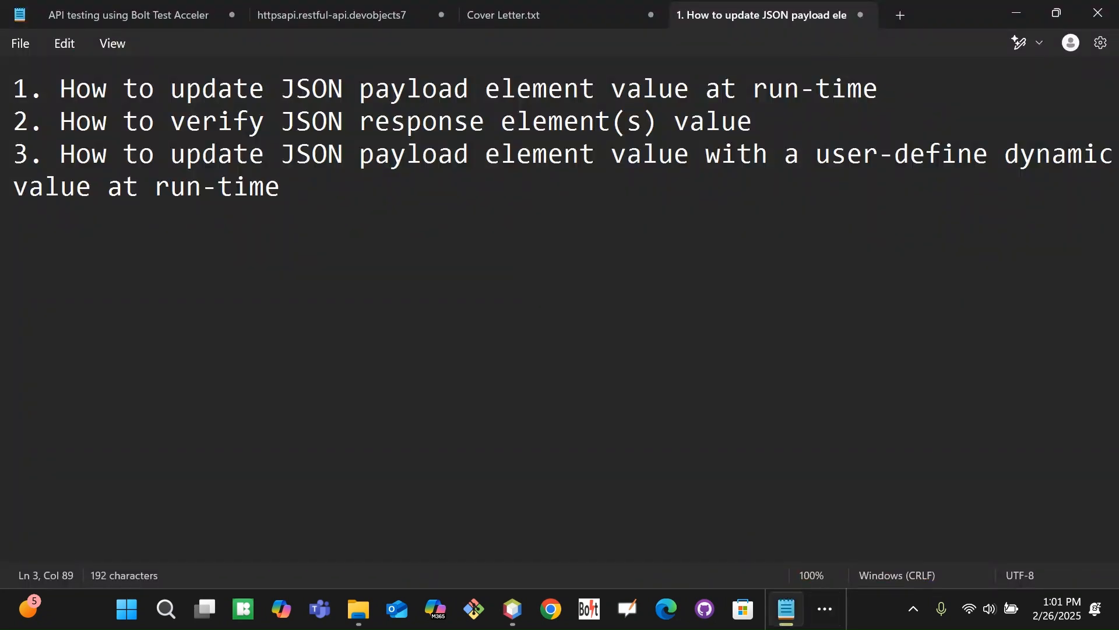
Switch from Notepad back to the testApiForProduct.xlsx Edit API Test window
key(alt+Tab)
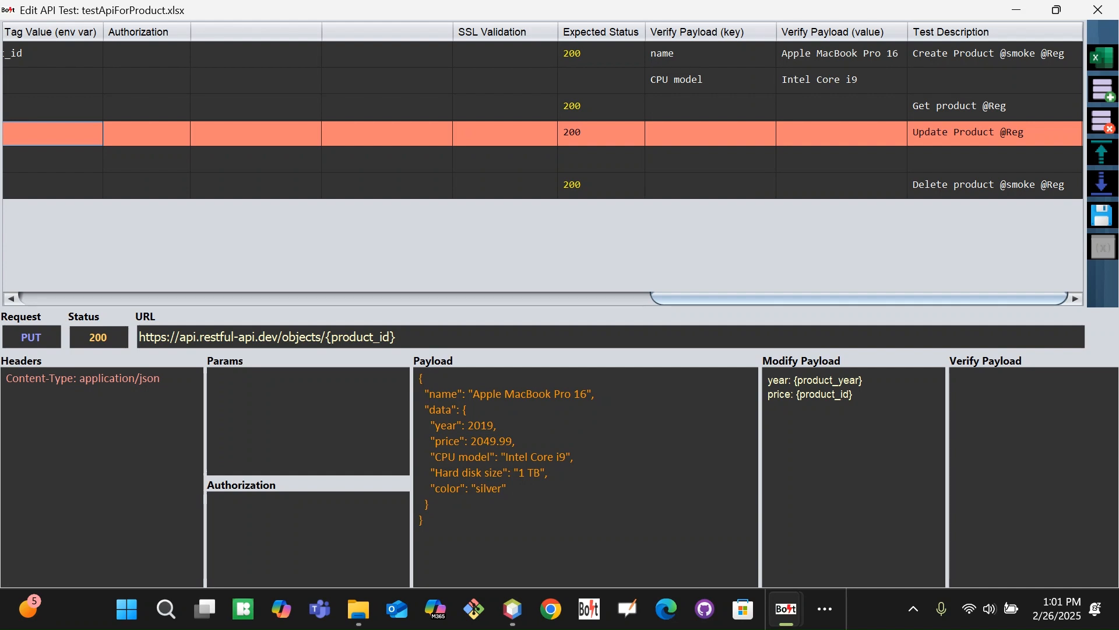
Bring the Chrome API Test Report forward and open the failed Update Product 102 test's details
click(824, 608)
click(885, 555)
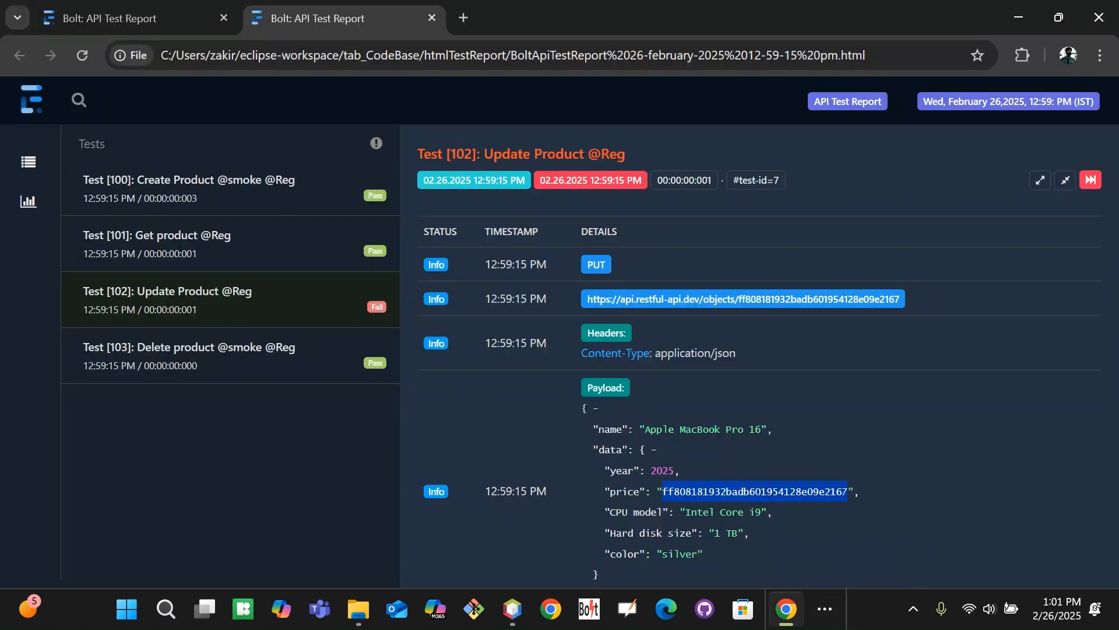
click(189, 188)
click(1073, 281)
click(1091, 179)
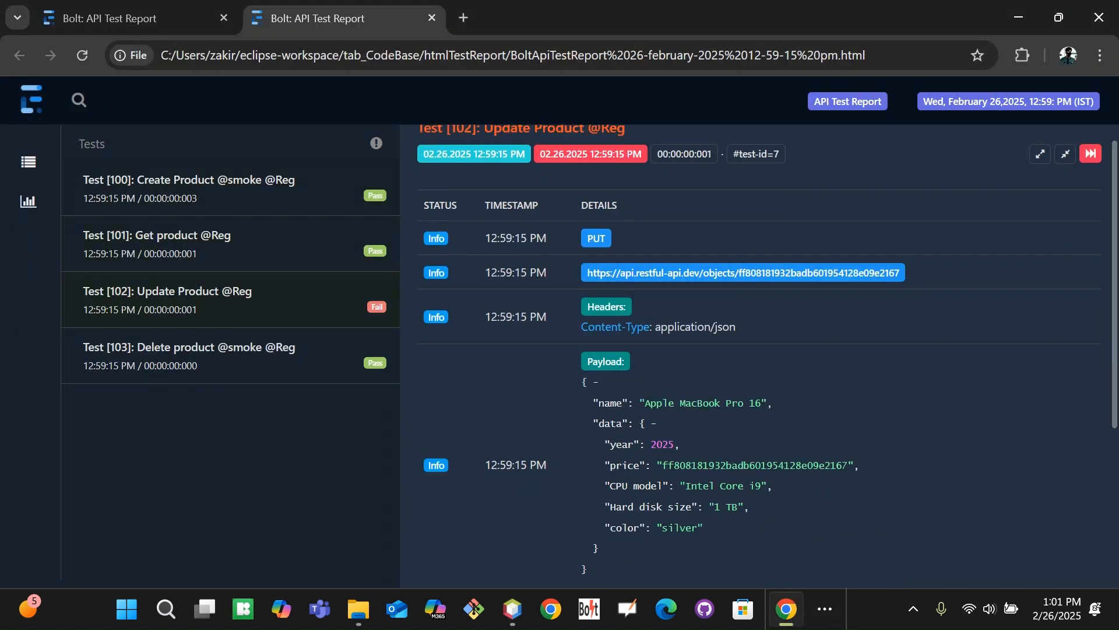
drag(1111, 302, 945, 355)
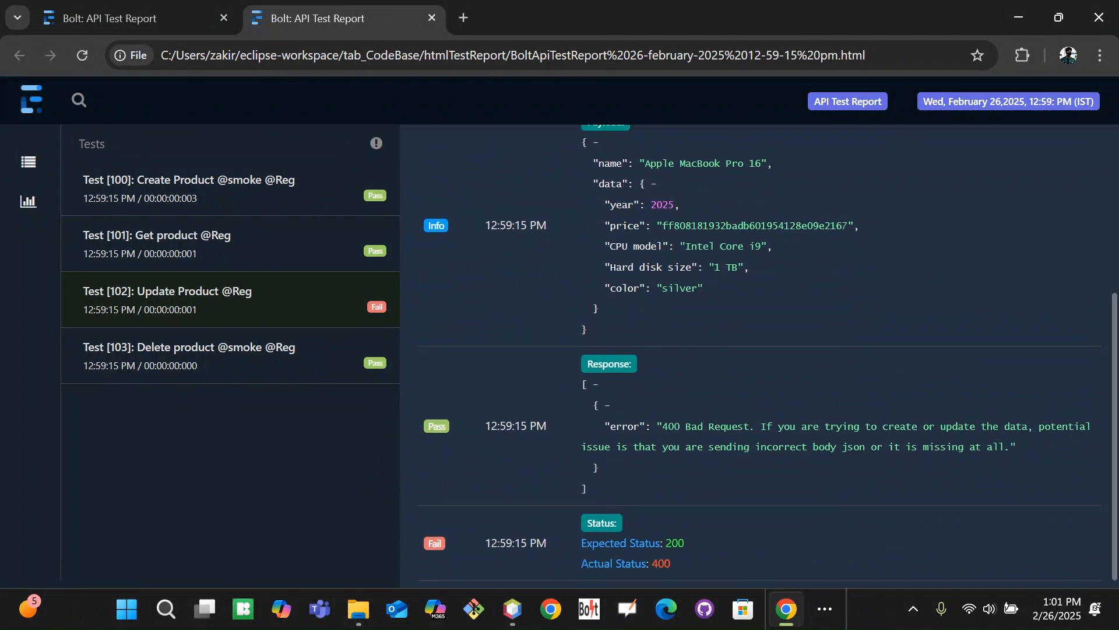
click(196, 247)
click(192, 303)
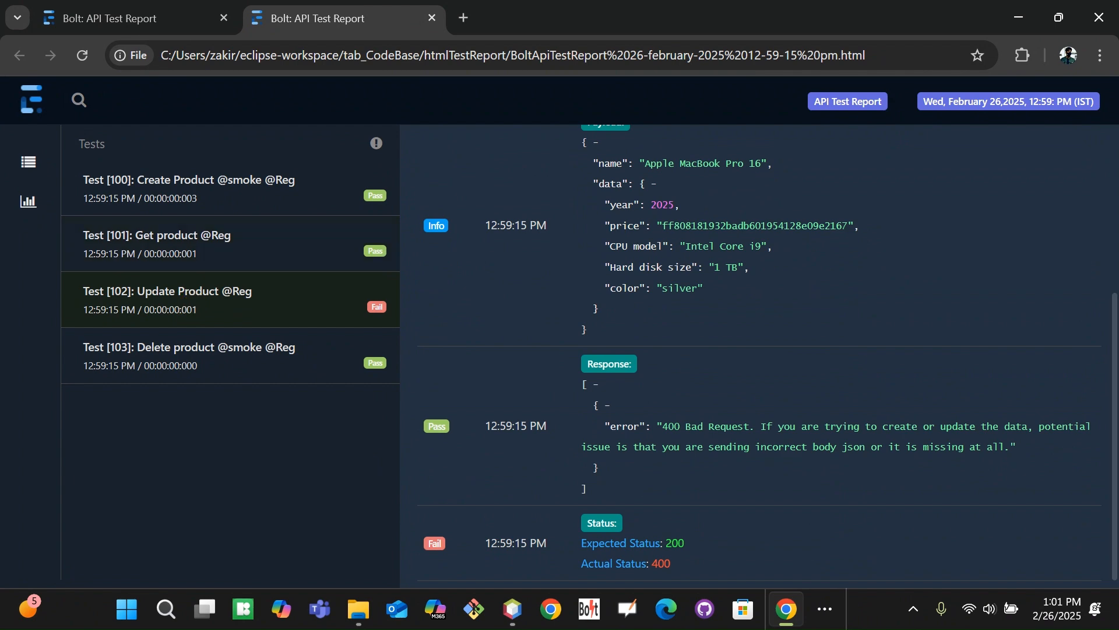
Review the Update Product payload and its 400 Bad Request response, expected status 200
scroll(1111, 288, up, 3)
scroll(1110, 287, down, 3)
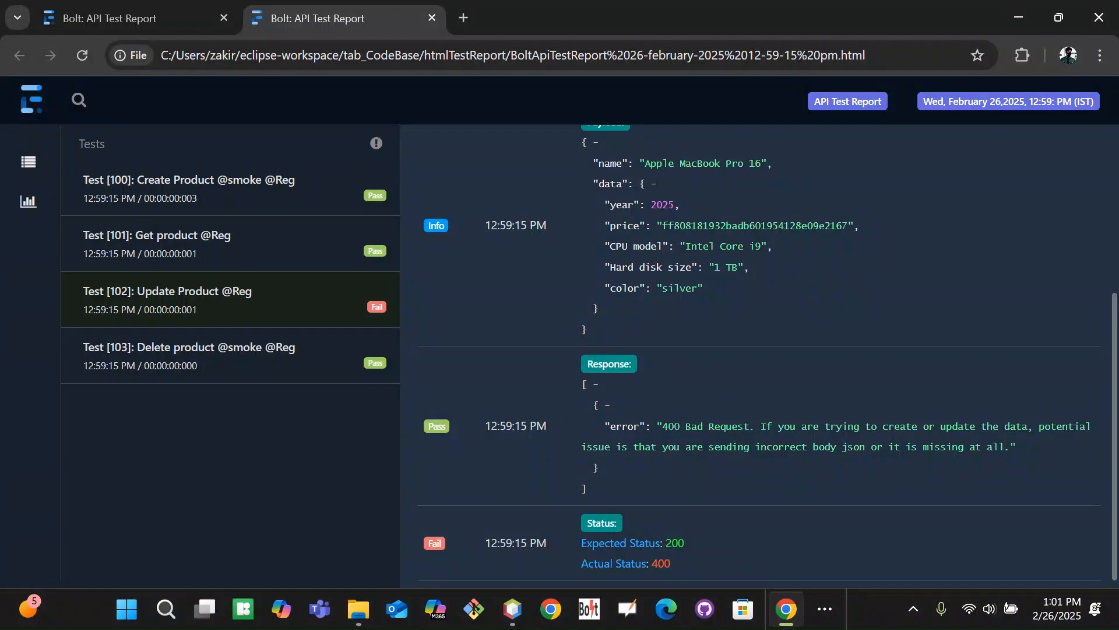
double_click(625, 287)
double_click(610, 163)
double_click(623, 226)
click(632, 244)
click(879, 287)
mouse_move(1112, 437)
mouse_down()
mouse_move(1111, 214)
mouse_move(1111, 446)
mouse_up()
key(alt+Tab)
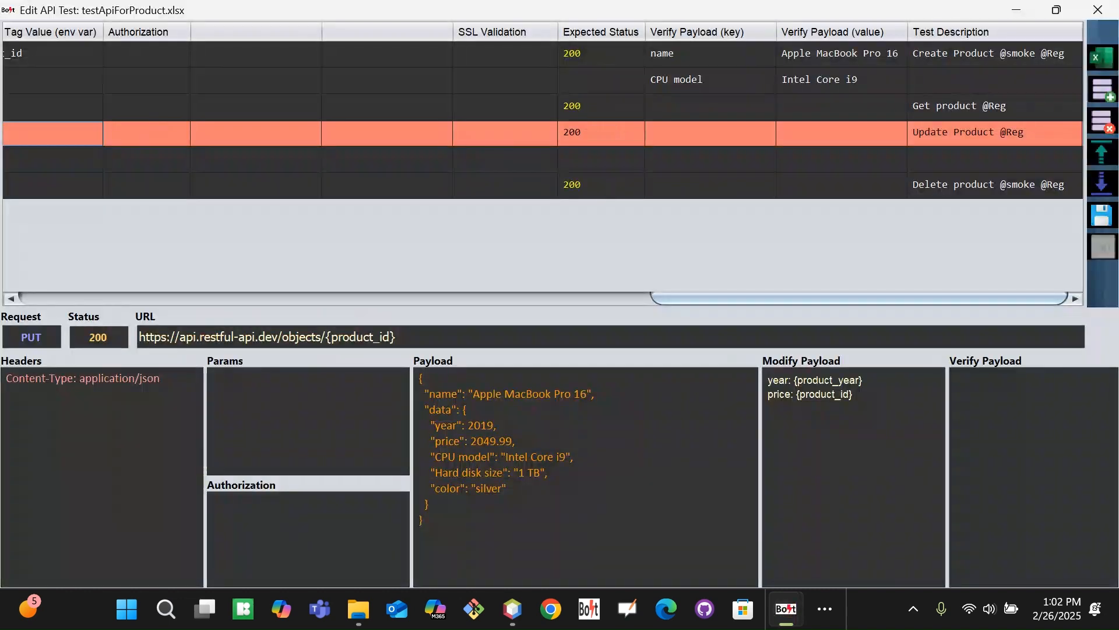
Delete the price/{product_id} payload modification row from Update Product test 102
click(440, 294)
drag(440, 294, 13, 252)
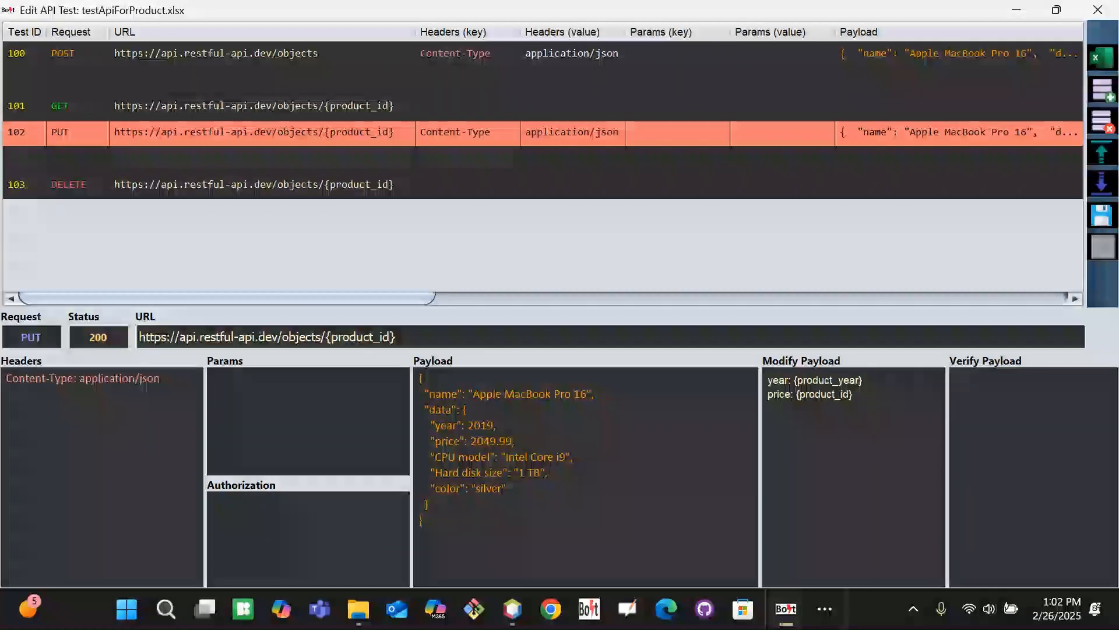
key(Down)
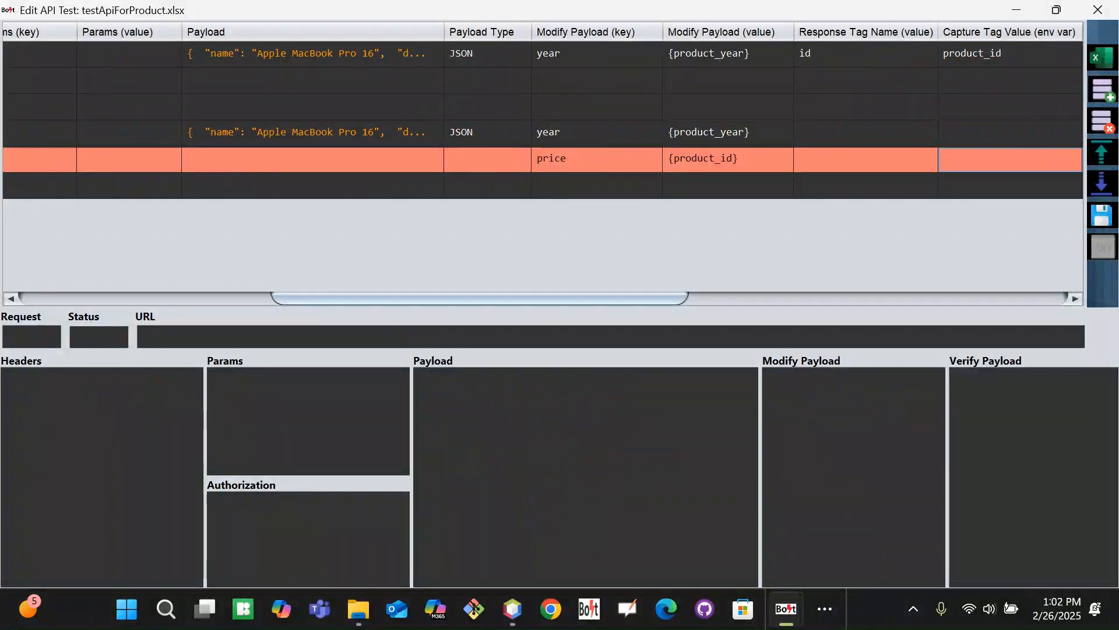
click(1101, 122)
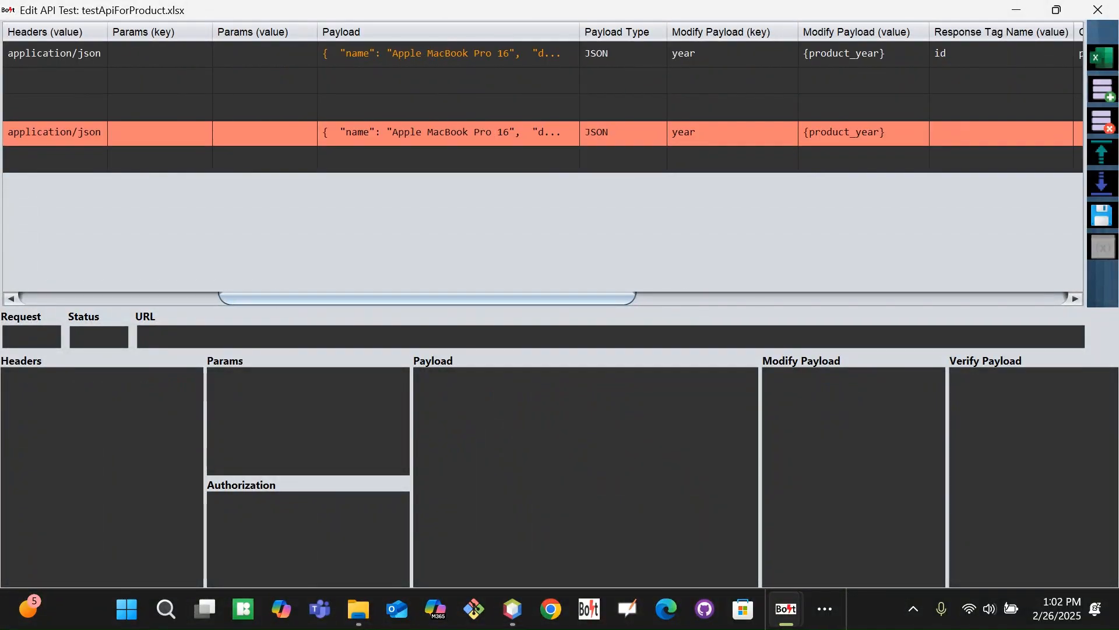
drag(603, 299, 1057, 295)
key(alt+Tab)
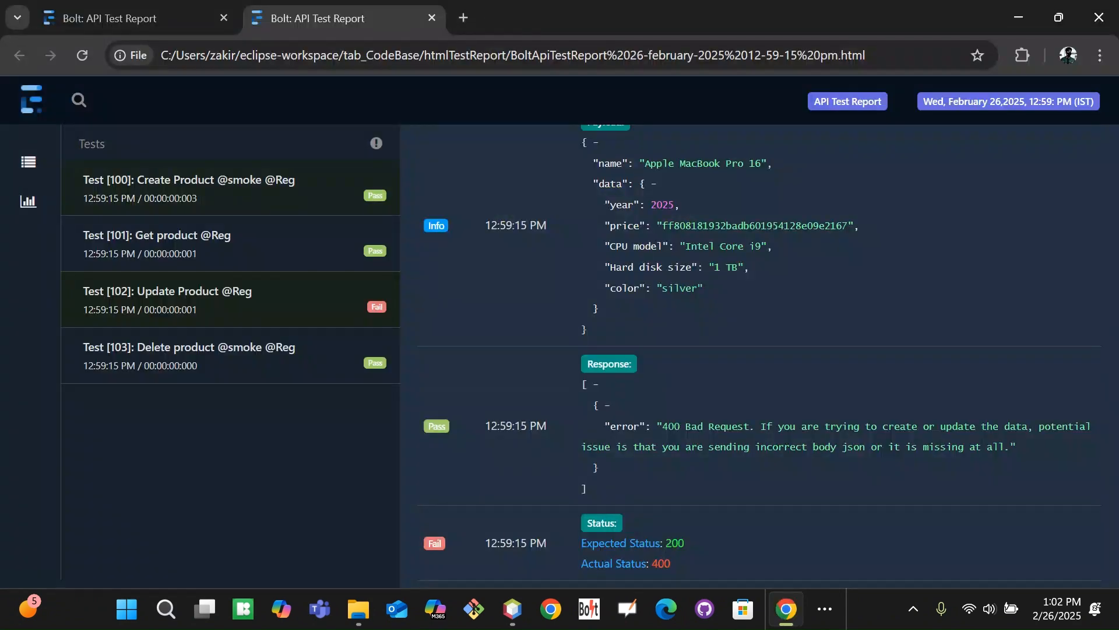
Inspect the Create Product response in the report, checking its CPU model and name keys
click(294, 197)
scroll(1104, 460, down, 3)
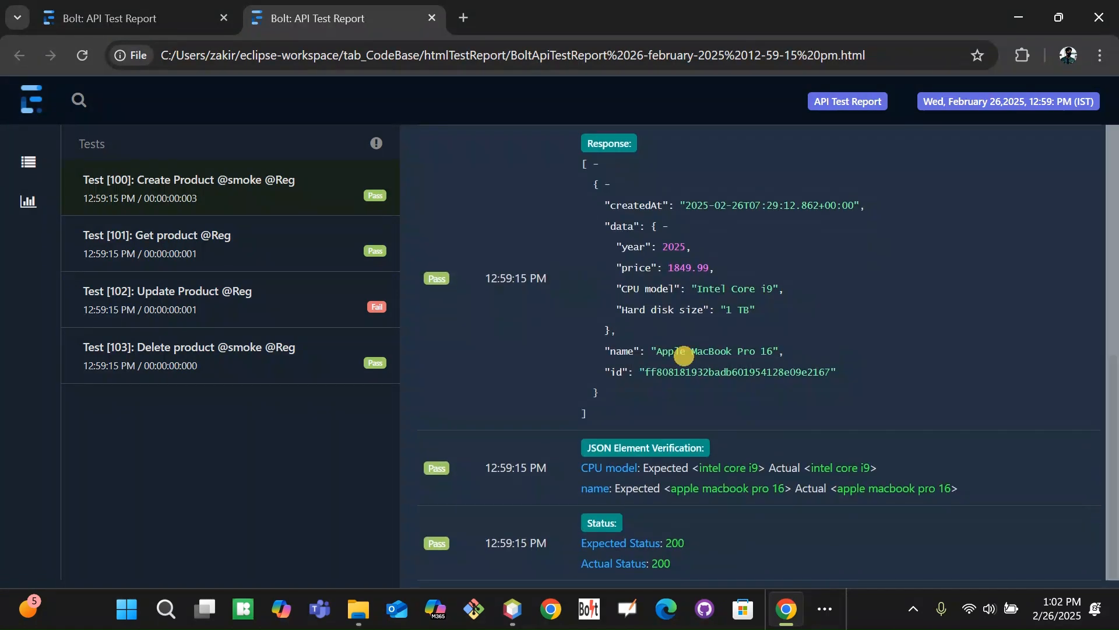
drag(622, 288, 679, 288)
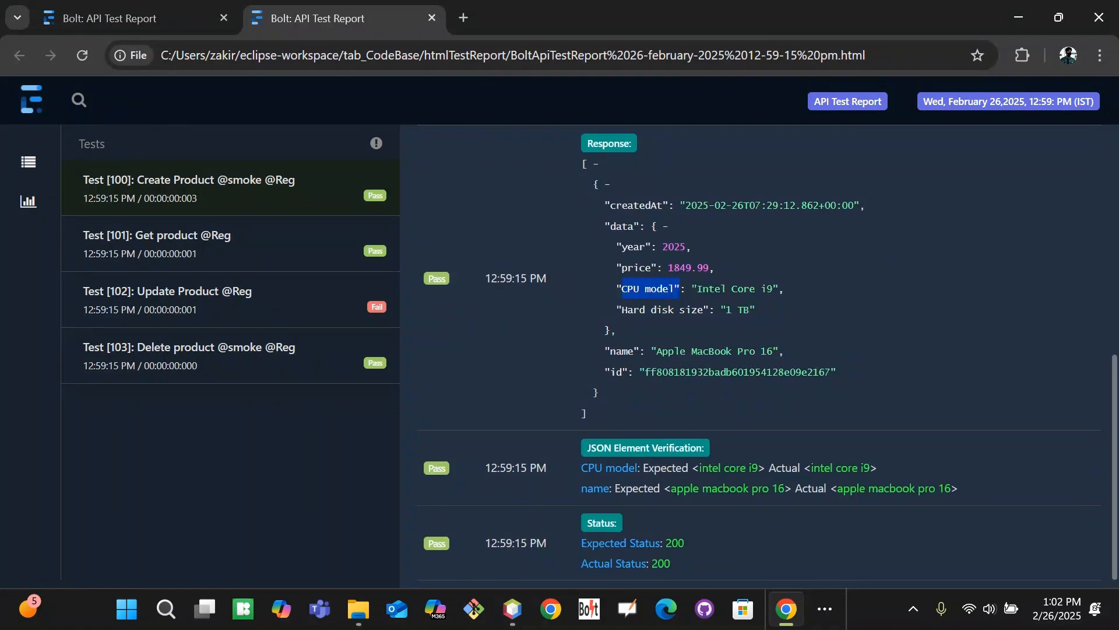
click(680, 289)
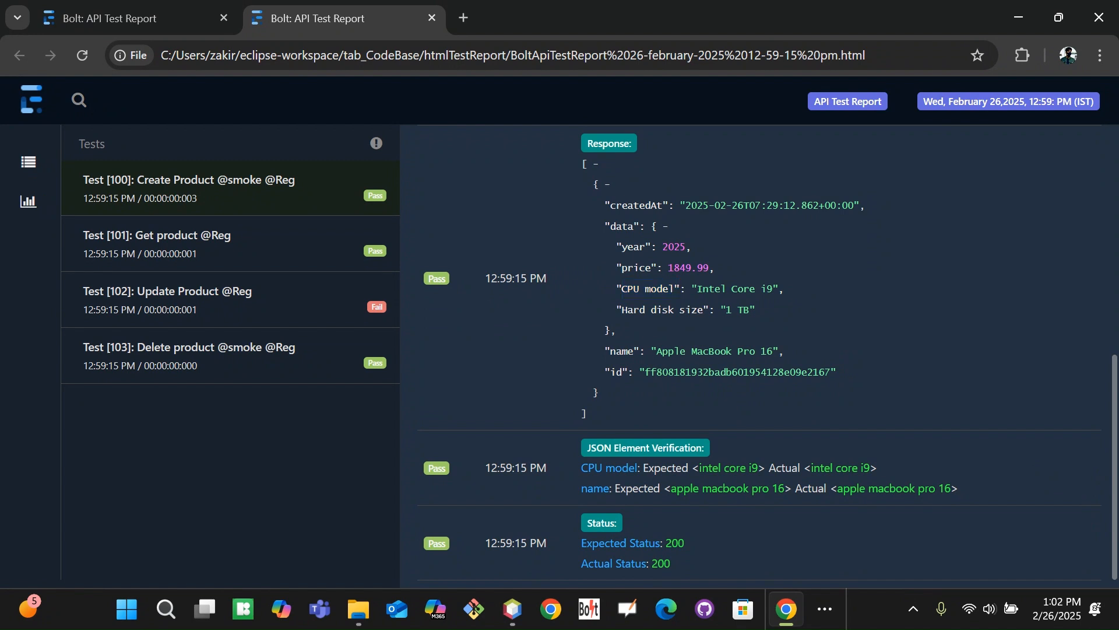
drag(1112, 469, 1112, 468)
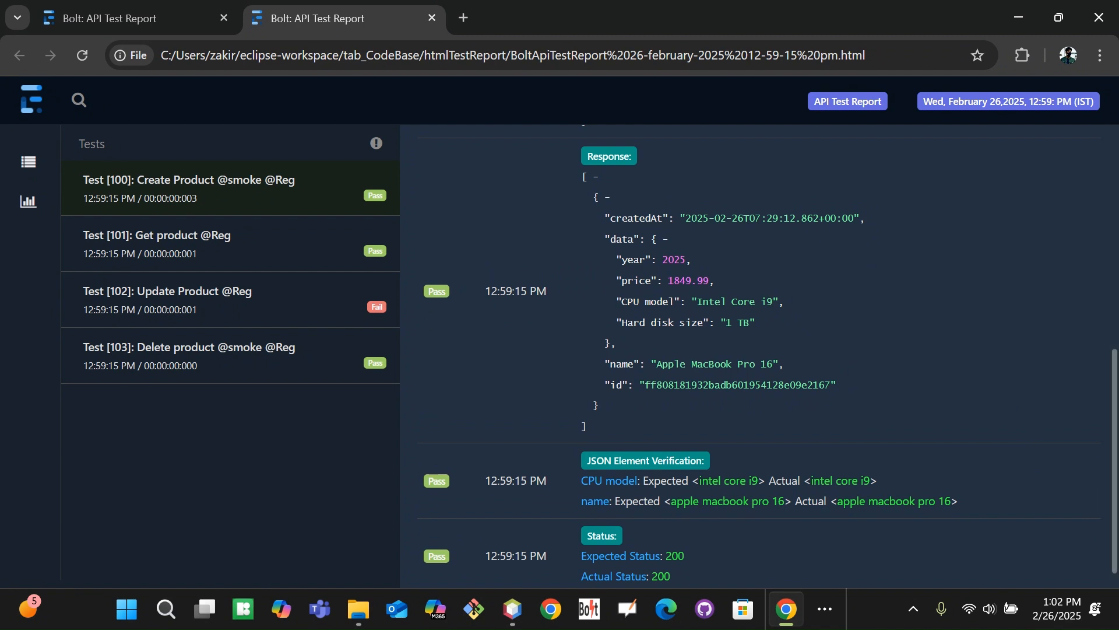
scroll(1106, 466, down, 1)
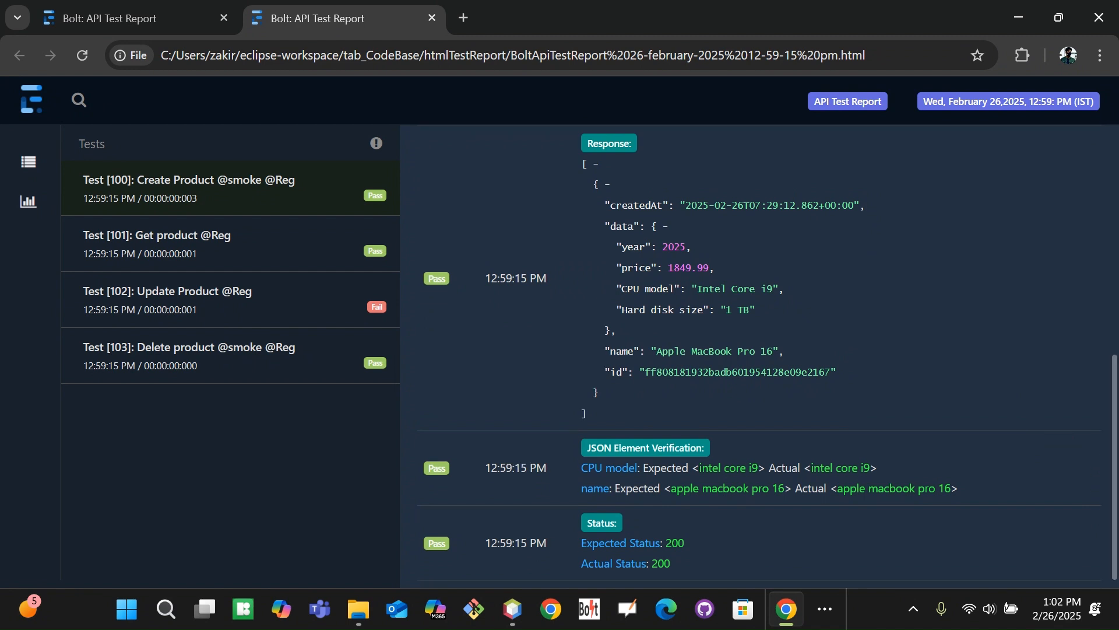
double_click(621, 351)
click(874, 336)
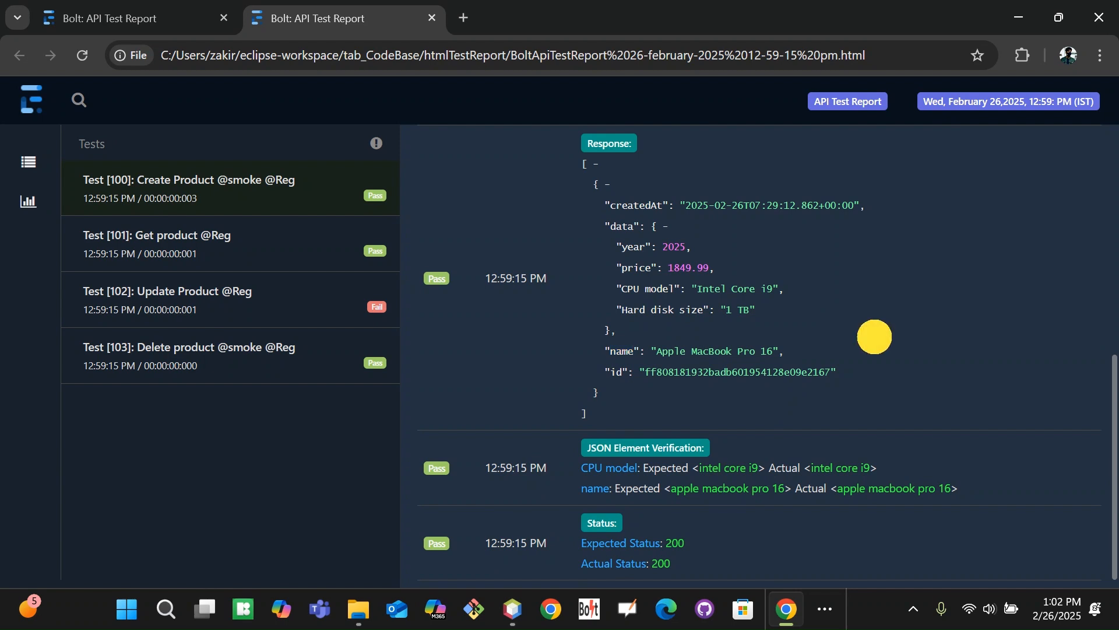
key(alt+Tab)
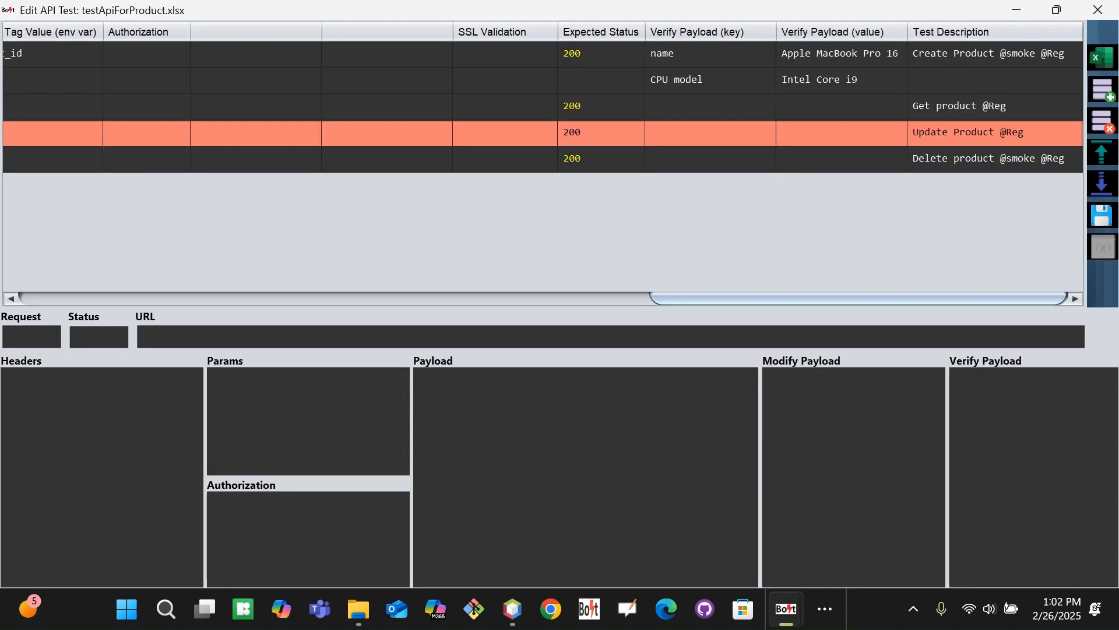
Compare the Create Product name and Intel Core i9 CPU model values between the editor and report
click(705, 30)
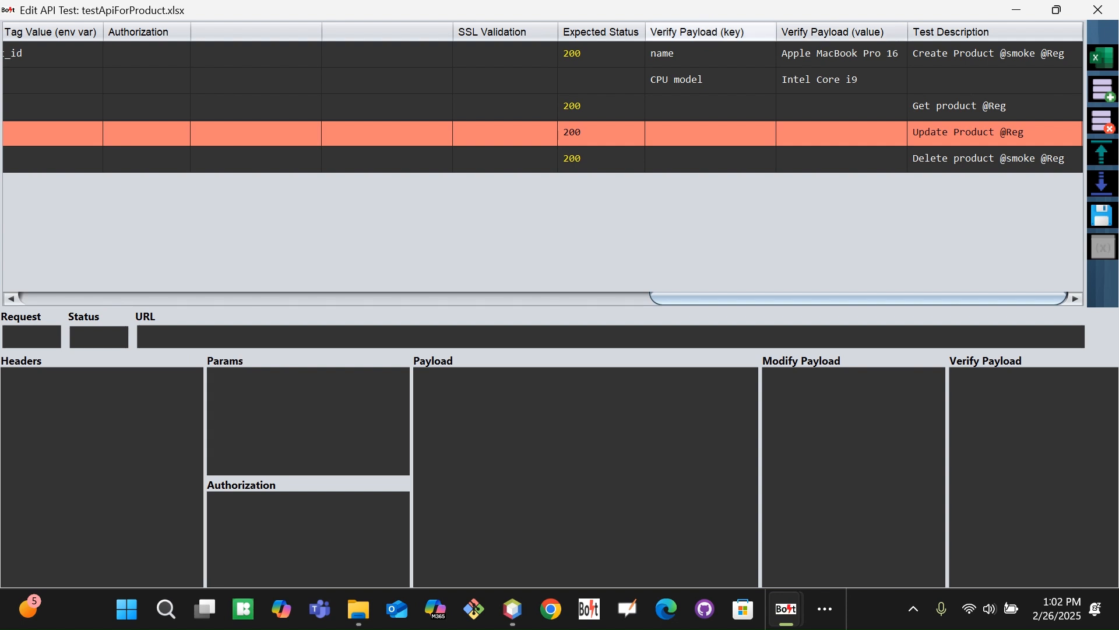
click(828, 30)
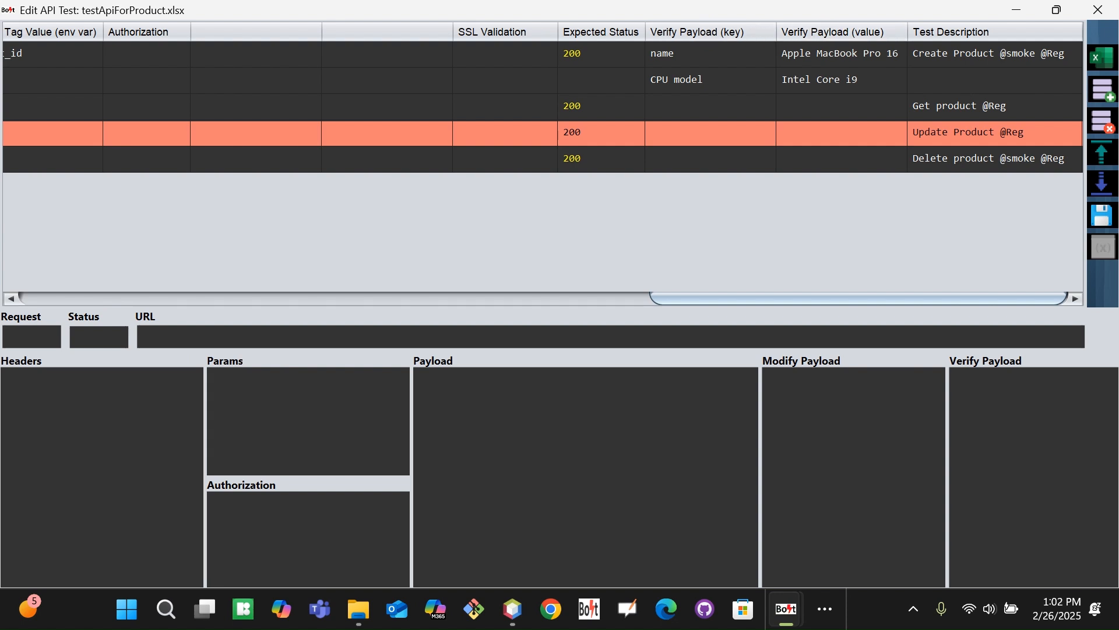
key(Up)
key(Up)
key(Up)
key(Right)
key(Right)
key(Right)
key(Right)
key(Right)
key(Right)
key(Right)
key(Right)
key(Right)
key(Right)
key(Right)
key(Right)
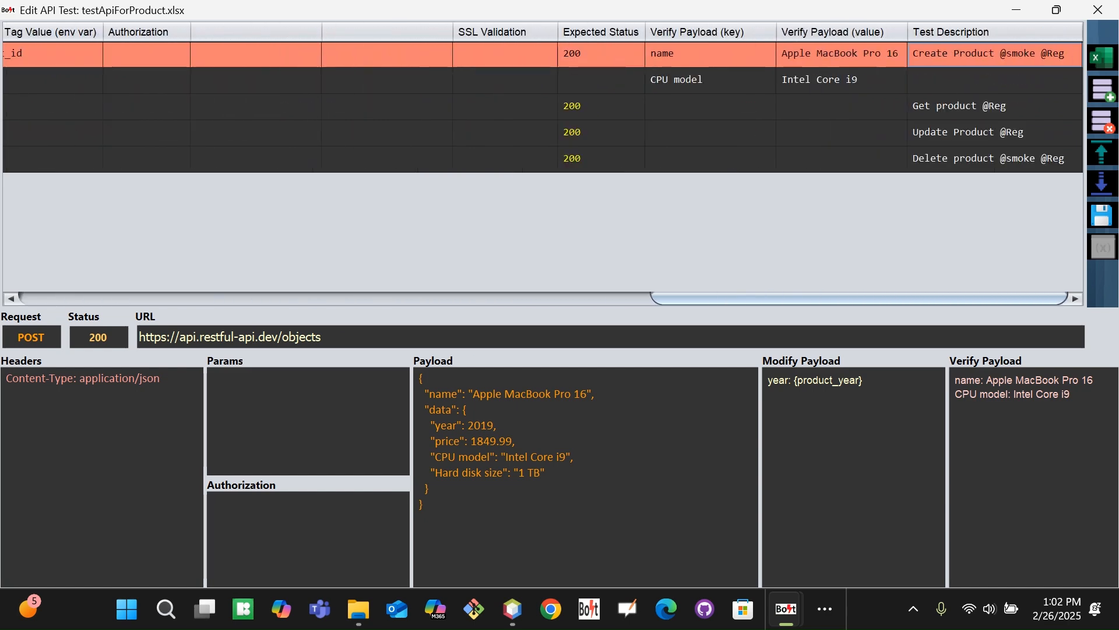
key(Left)
key(Left)
key(alt+Tab)
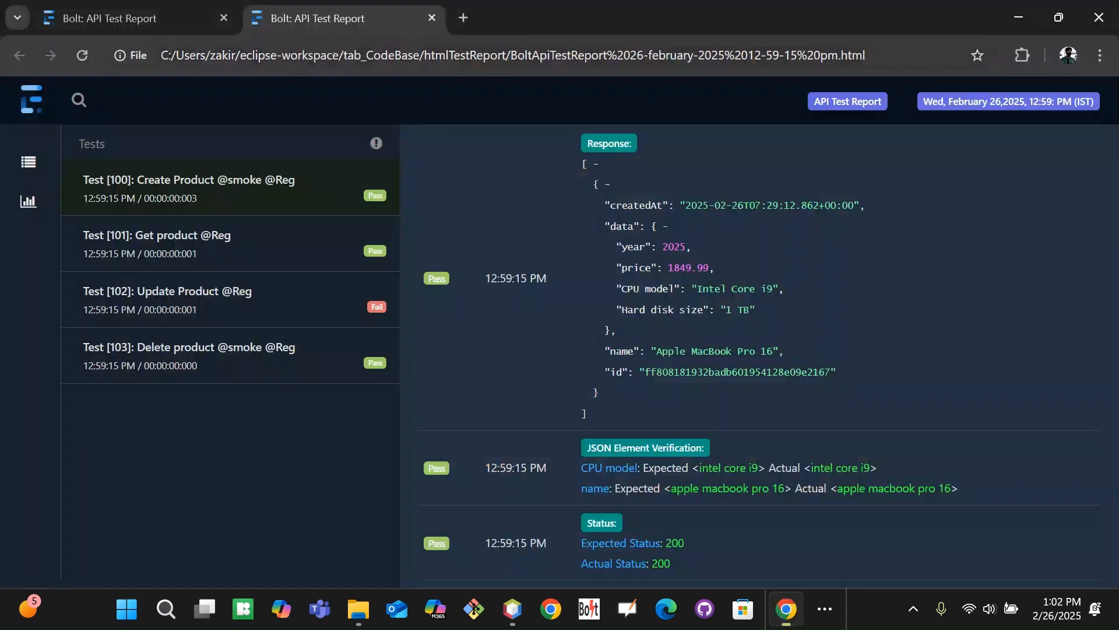
double_click(621, 350)
key(alt+Tab)
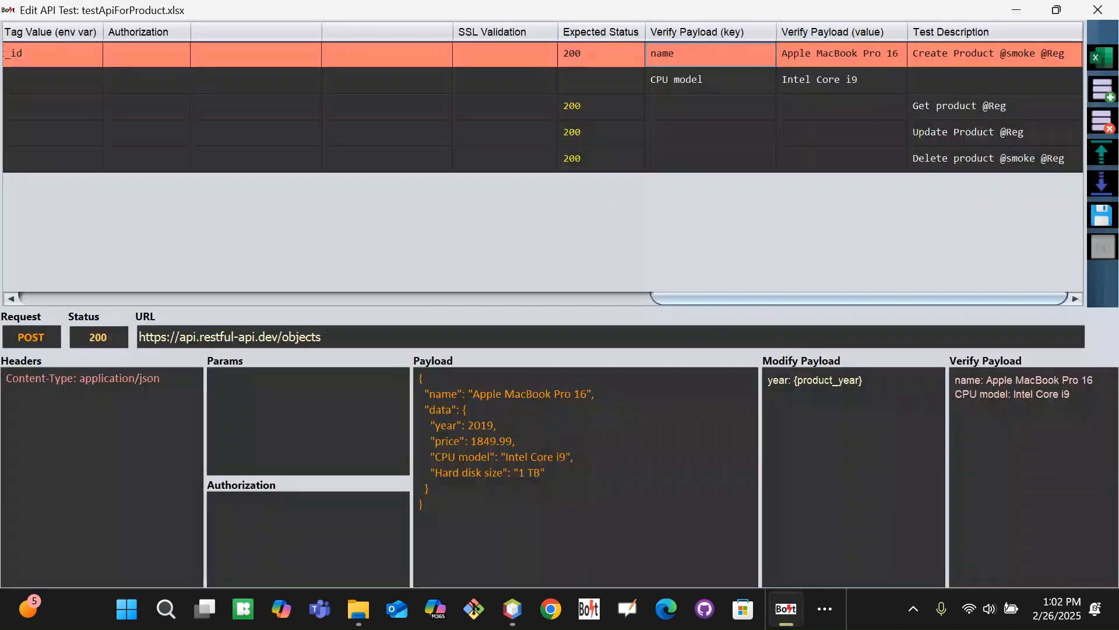
key(alt+Tab)
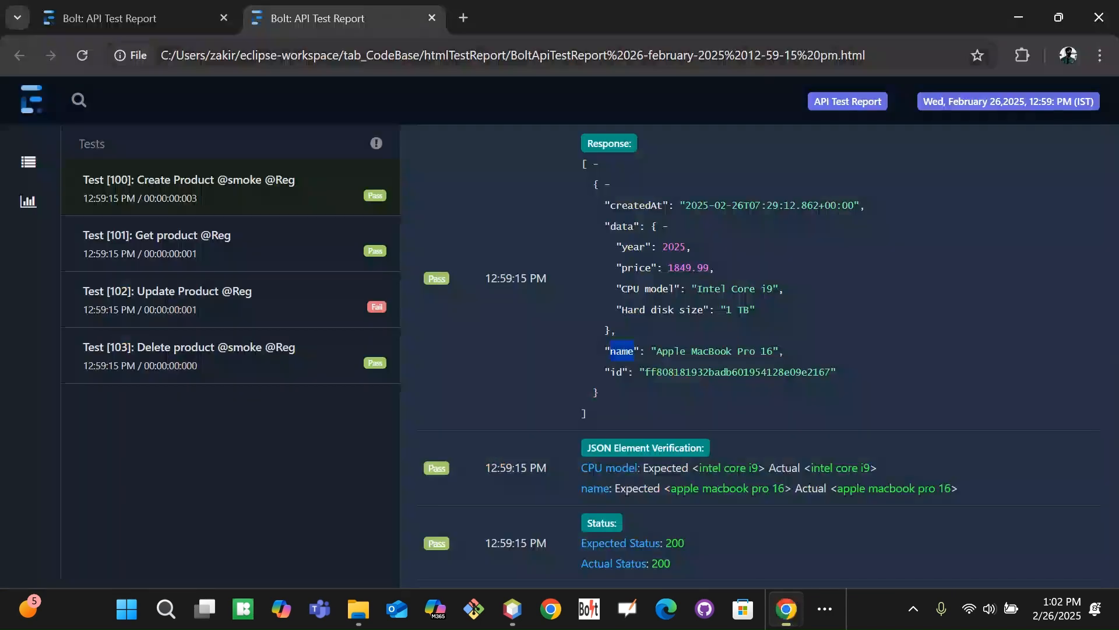
drag(698, 289, 773, 288)
key(alt+Tab)
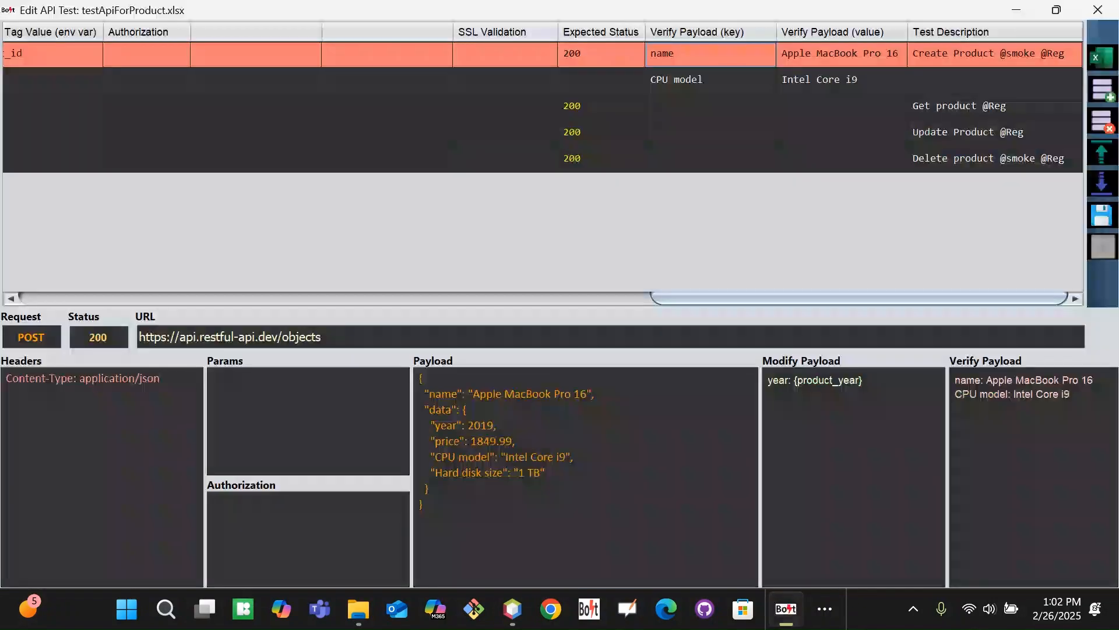
Check the Create Product row's Intel Core i9 CPU model verification cell and save testApiForProduct.xlsx
click(710, 80)
click(841, 54)
click(841, 80)
click(841, 53)
click(841, 80)
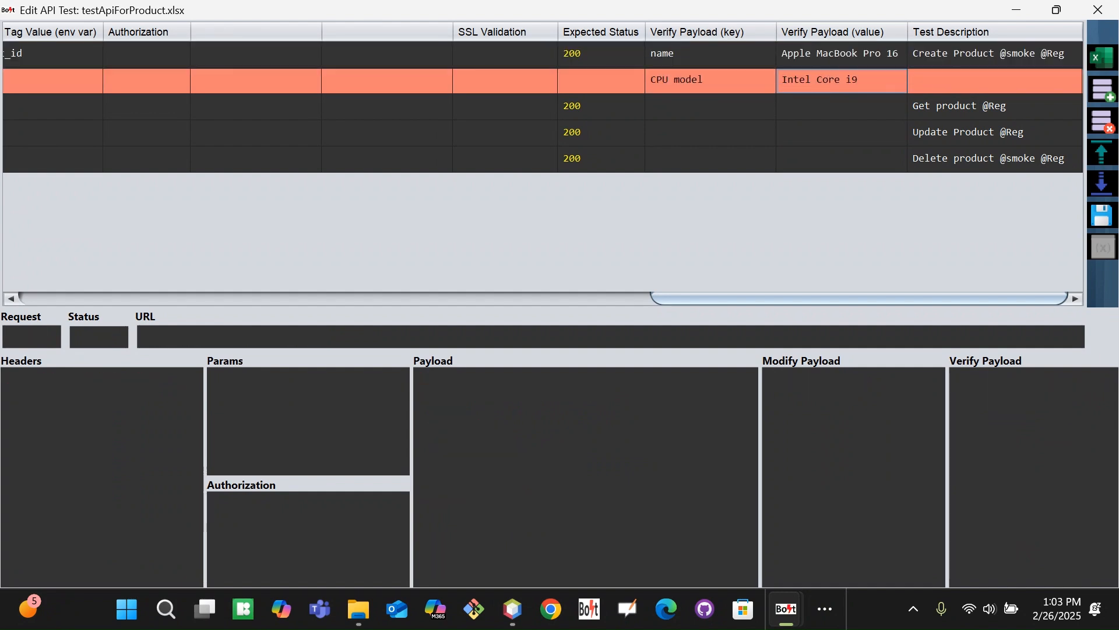
click(841, 53)
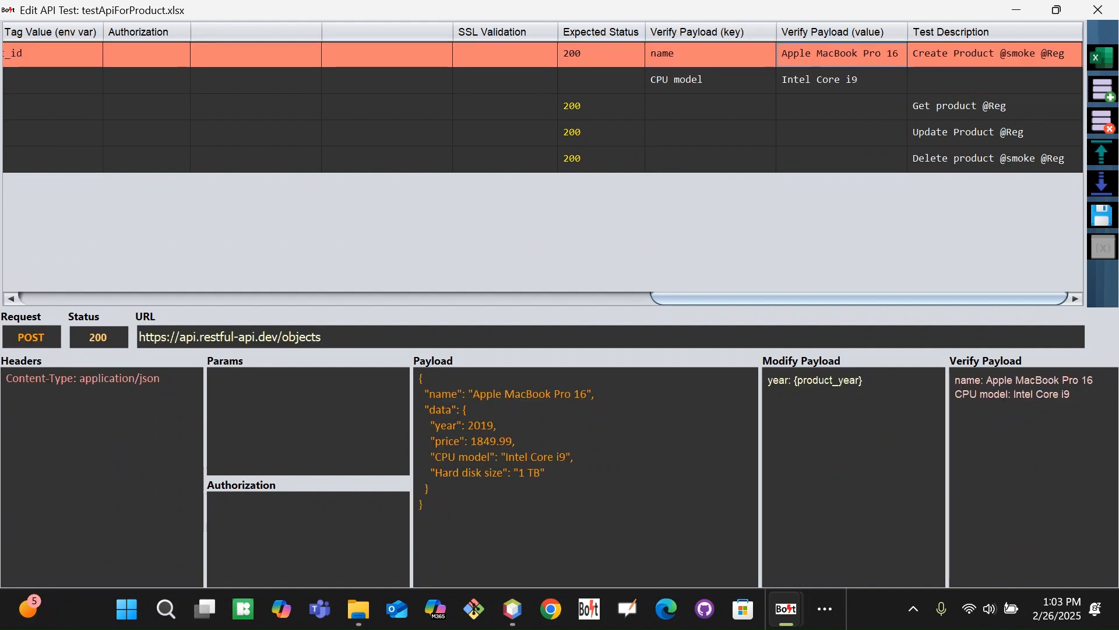
click(841, 80)
click(841, 53)
click(841, 79)
click(841, 53)
click(842, 79)
click(841, 54)
click(841, 80)
click(841, 54)
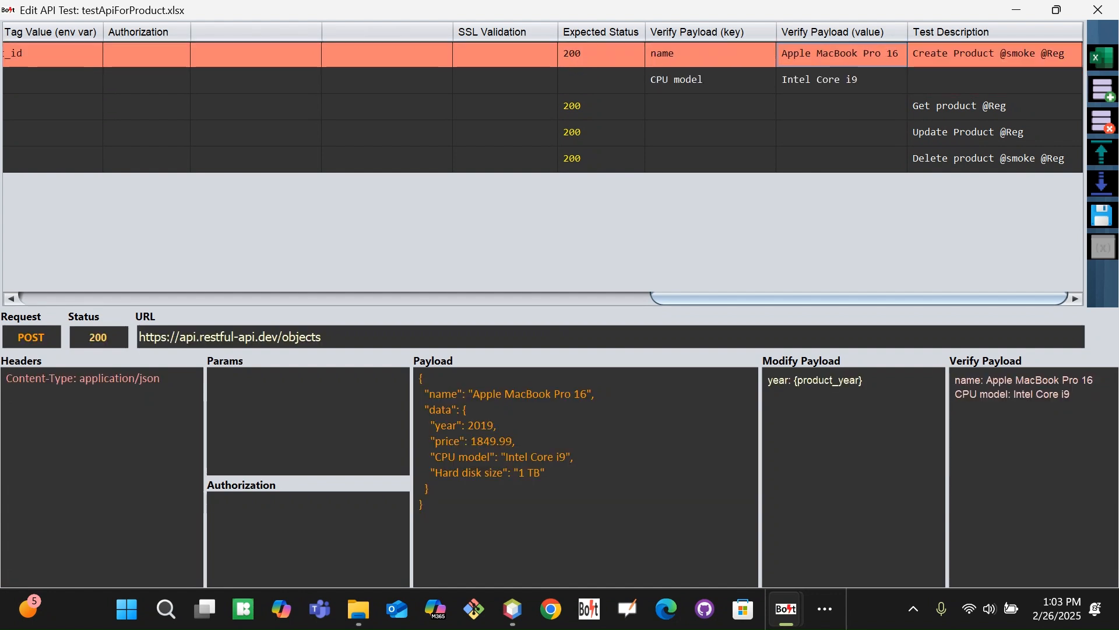
click(1102, 215)
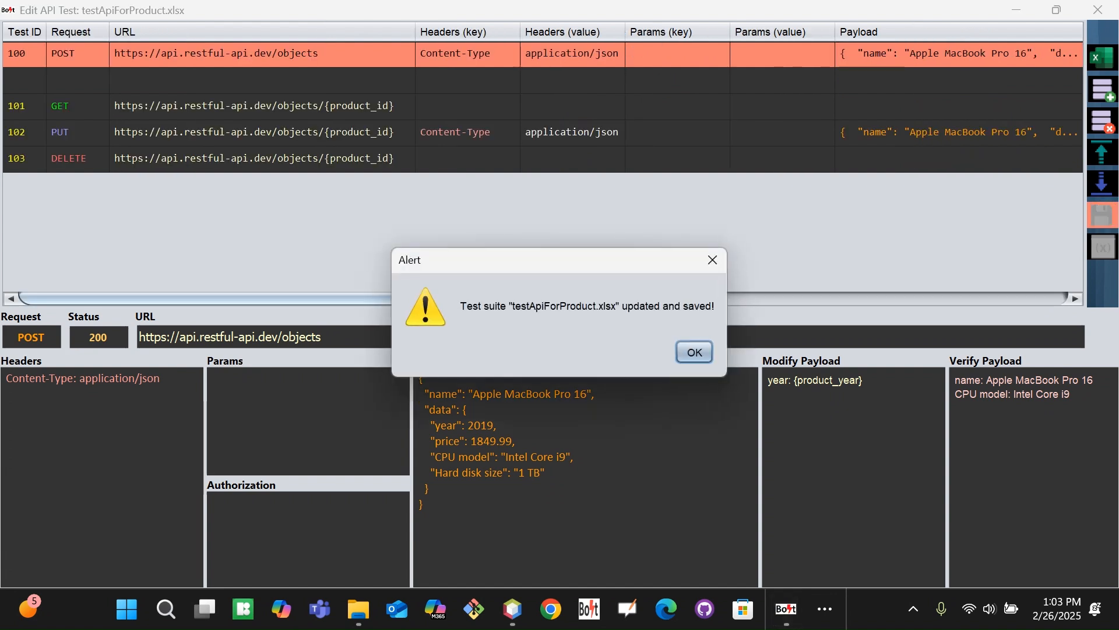
Dismiss the save confirmation and run only Create Product test 100
key(Return)
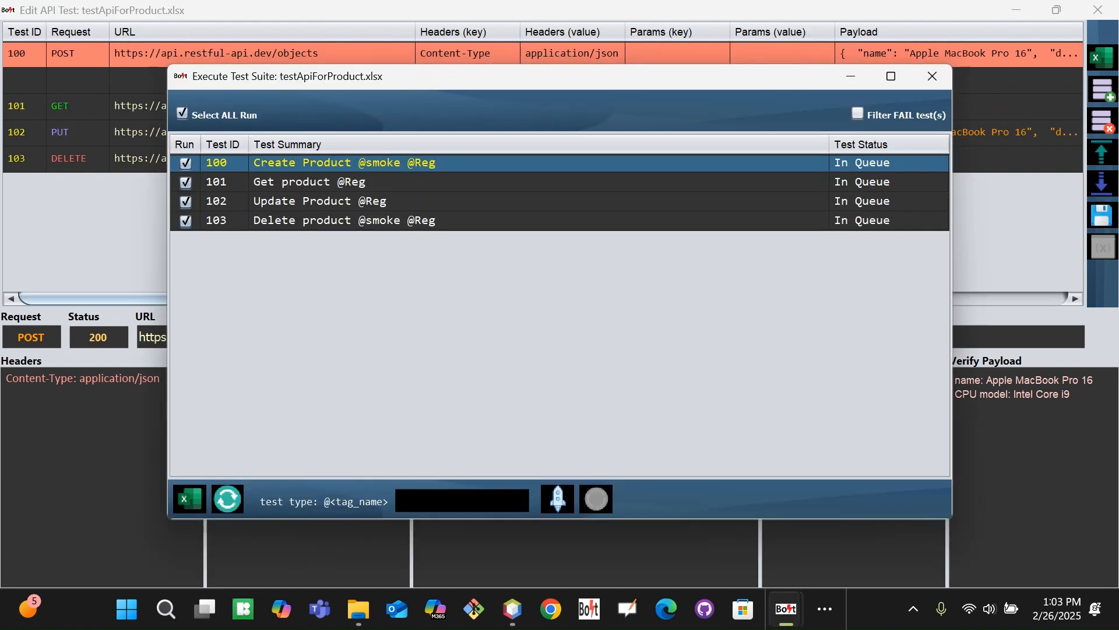
click(182, 114)
click(185, 162)
click(558, 498)
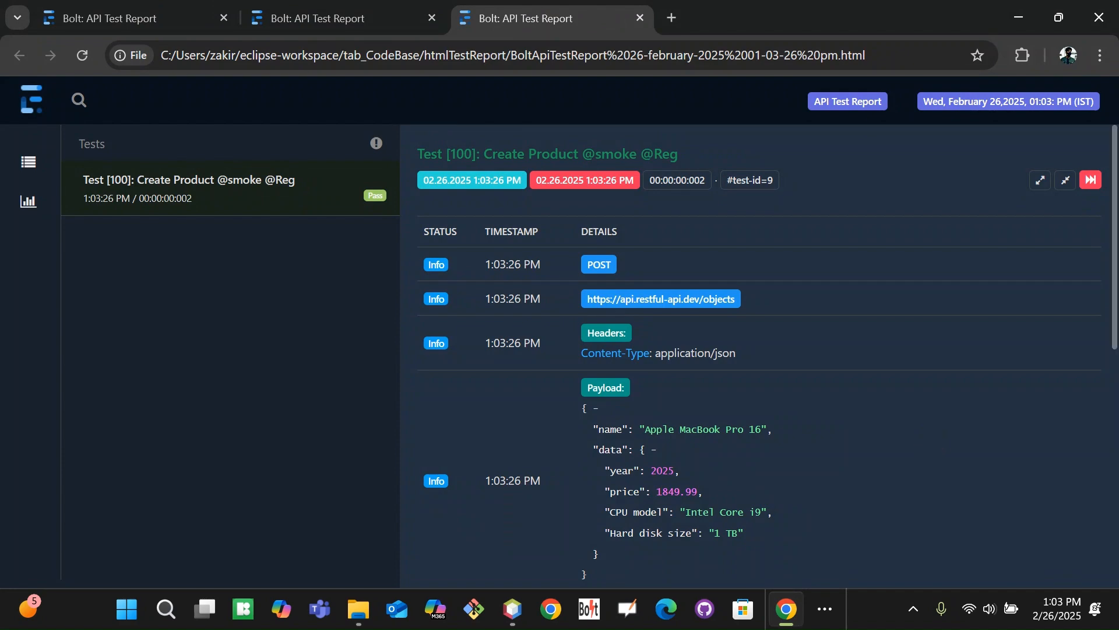
Scroll the new report to JSON Element Verification to confirm test 100's CPU model and name checks passed
drag(1107, 312, 1054, 571)
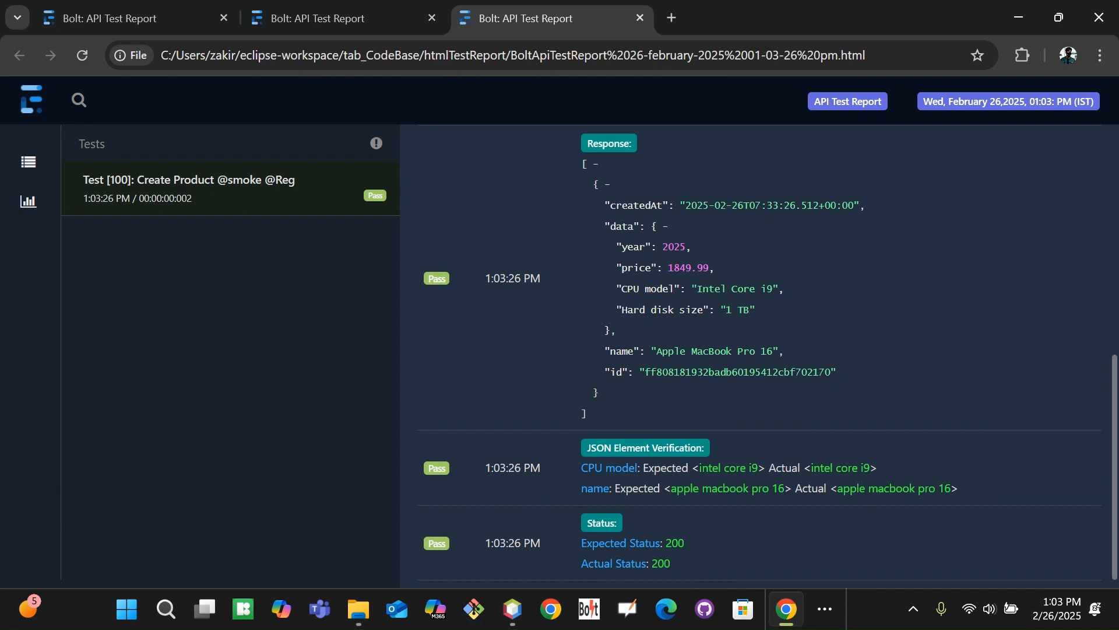
key(alt+Tab)
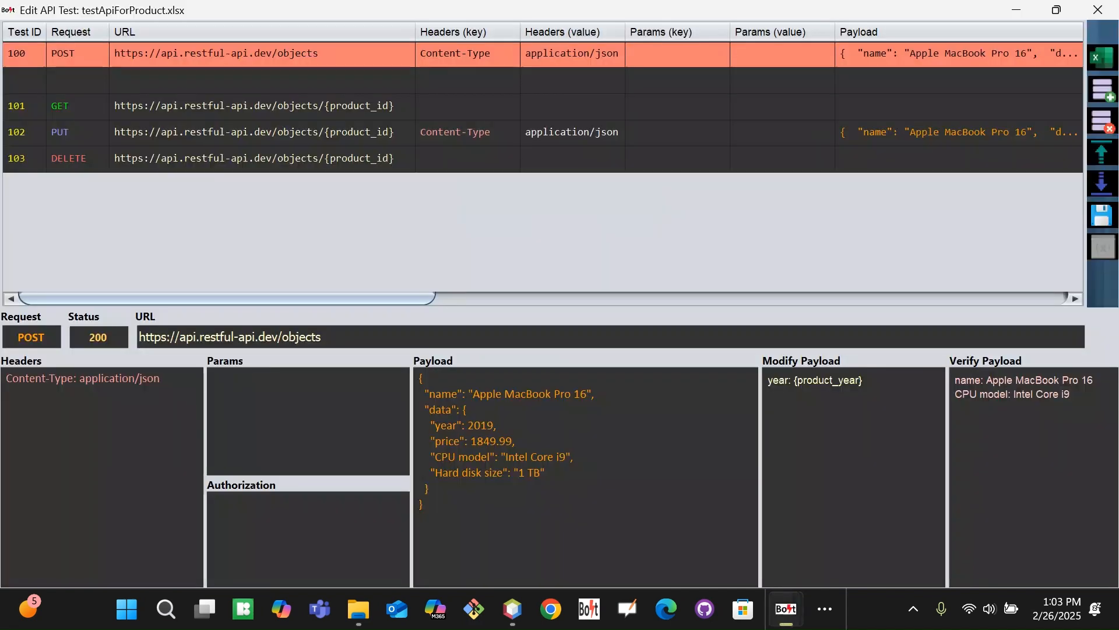
Change the expected CPU model from Intel Core i9 to Intel Core i8 and save the suite
drag(417, 297, 1050, 297)
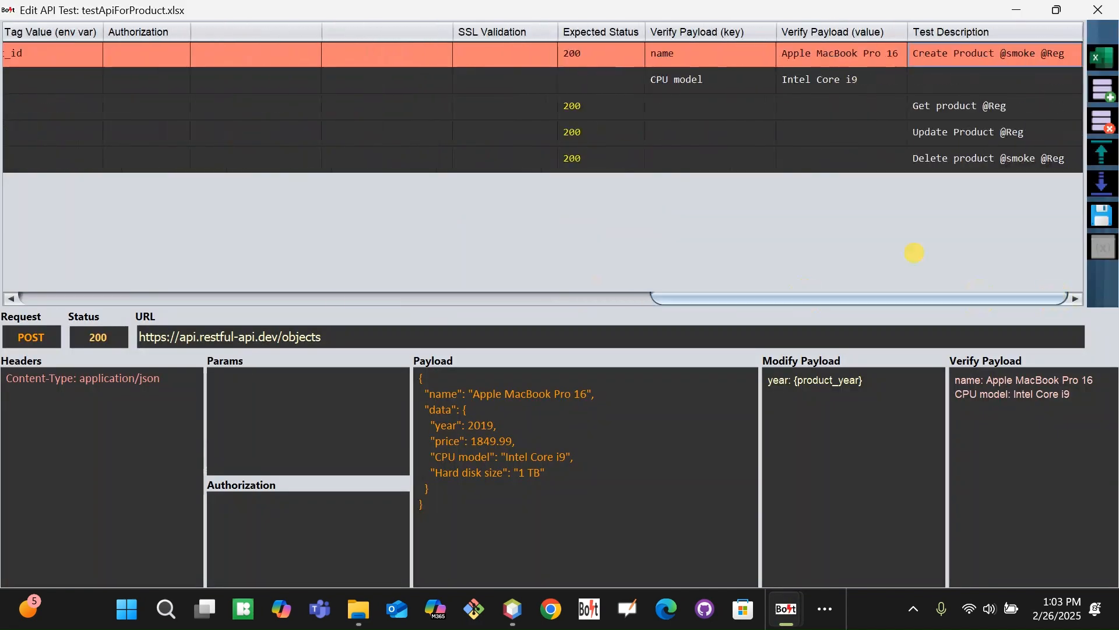
double_click(857, 78)
key(BackSpace)
text(8)
key(Tab)
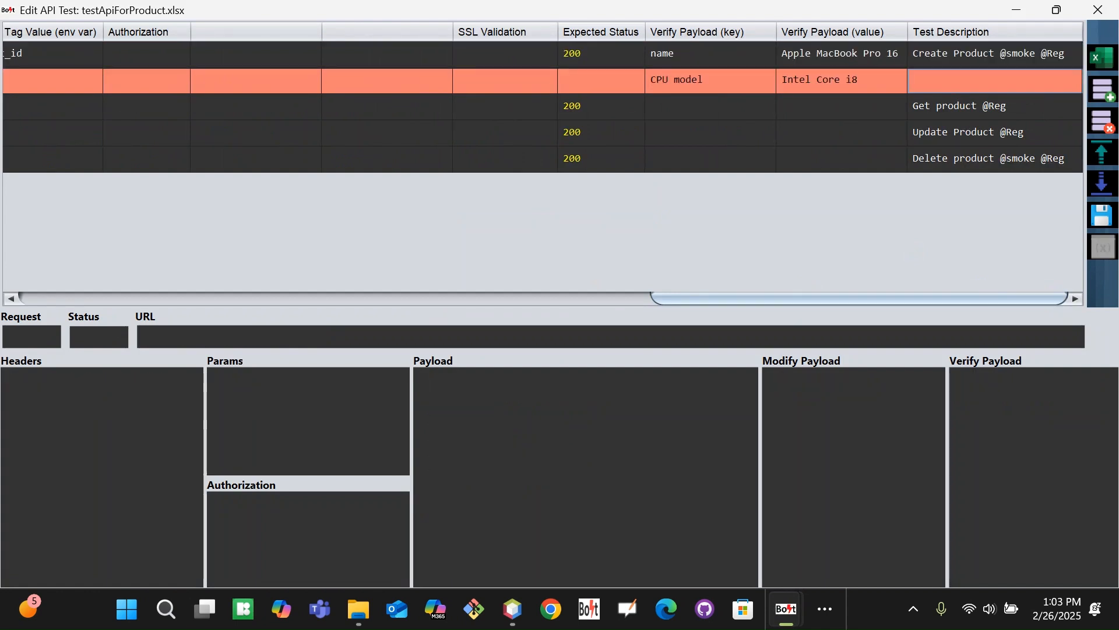
click(1102, 216)
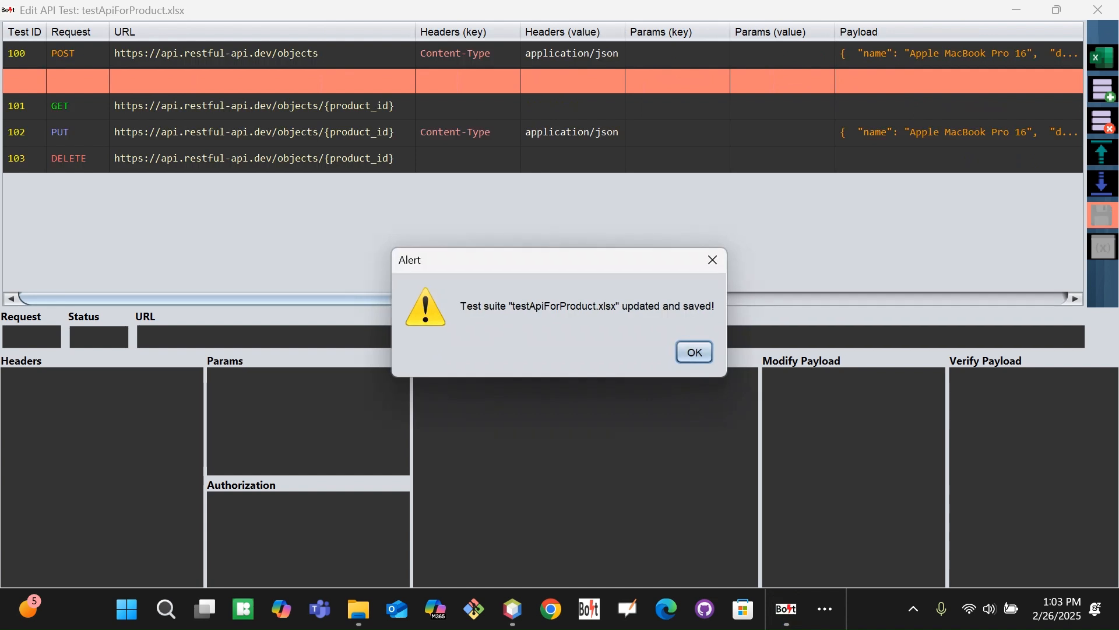
click(694, 352)
Run only Create Product test 100 again
click(182, 113)
click(186, 163)
click(558, 499)
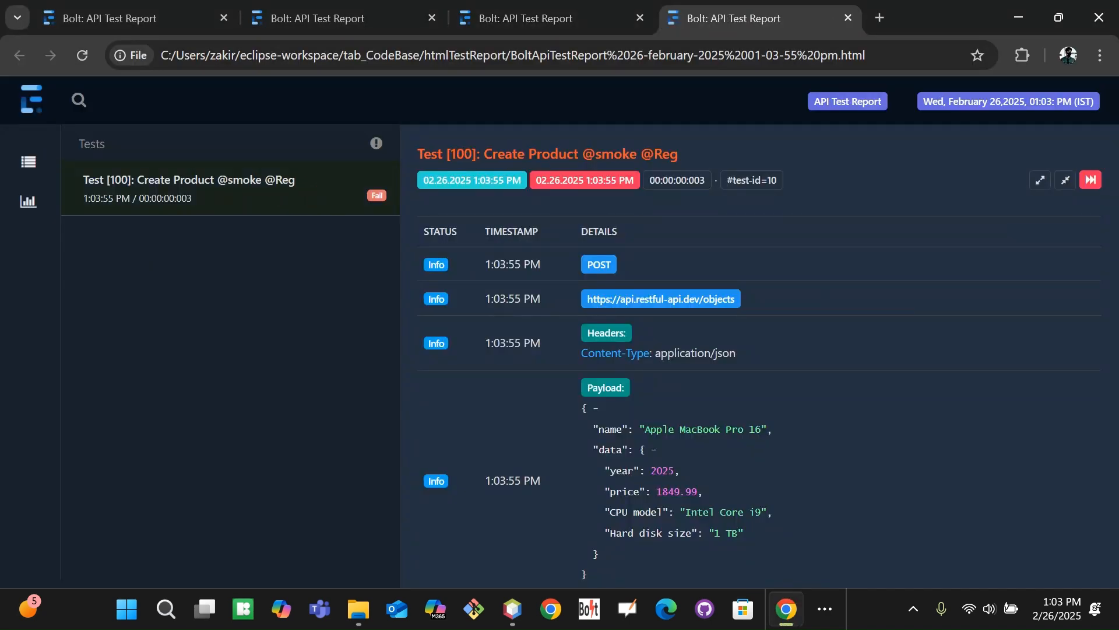
Check the report's CPU model failure: expected intel core i8, actual intel core i9
scroll(766, 352, down, 1)
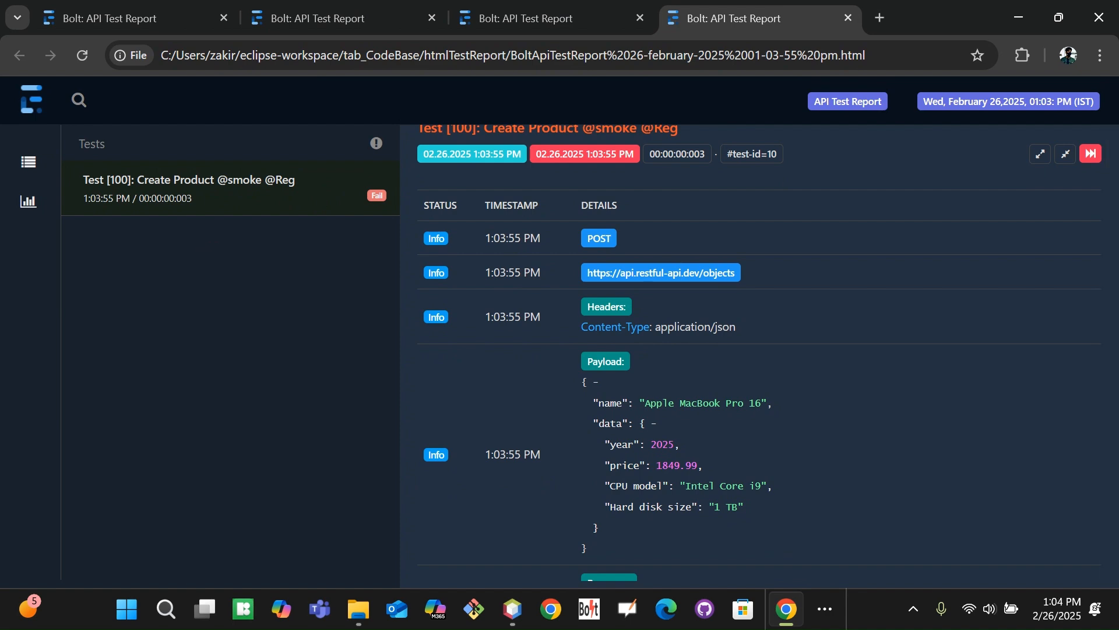
drag(1109, 341, 1109, 465)
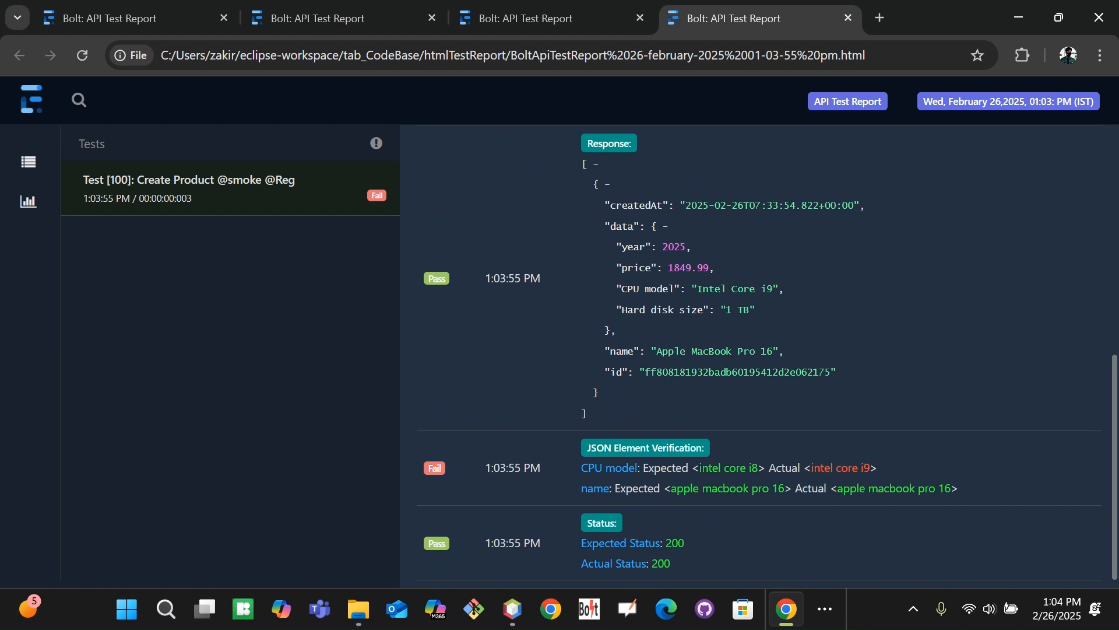
drag(812, 469, 871, 466)
click(973, 465)
key(alt+Tab)
key(alt+Tab)
key(Tab)
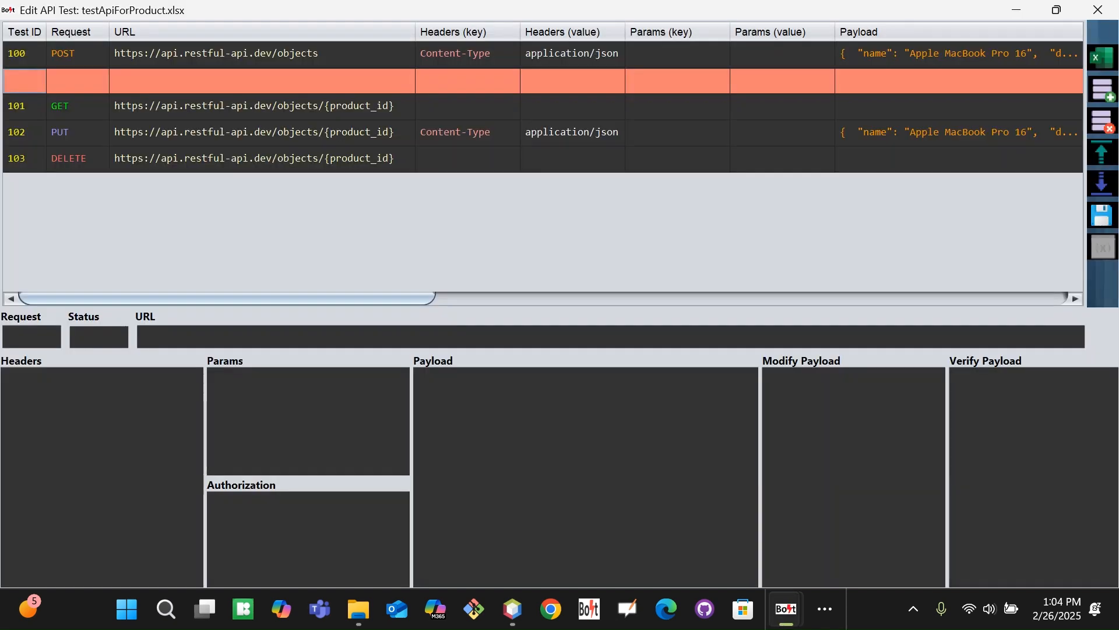
Change Create Product test 100's expected status from 200 to 201
drag(392, 295, 1014, 297)
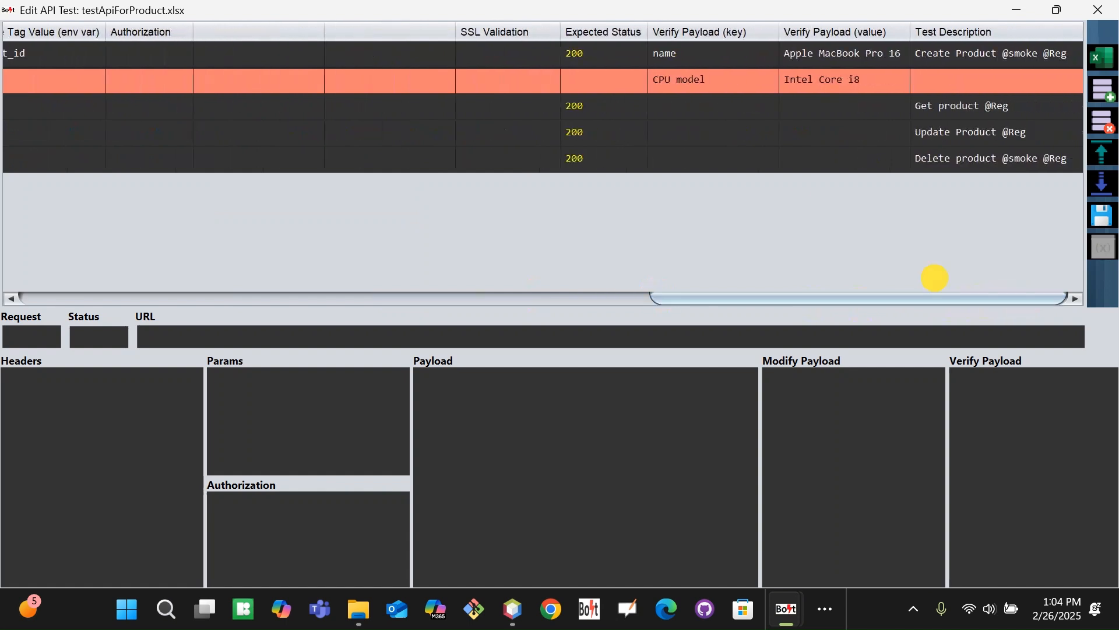
click(622, 56)
key(Right)
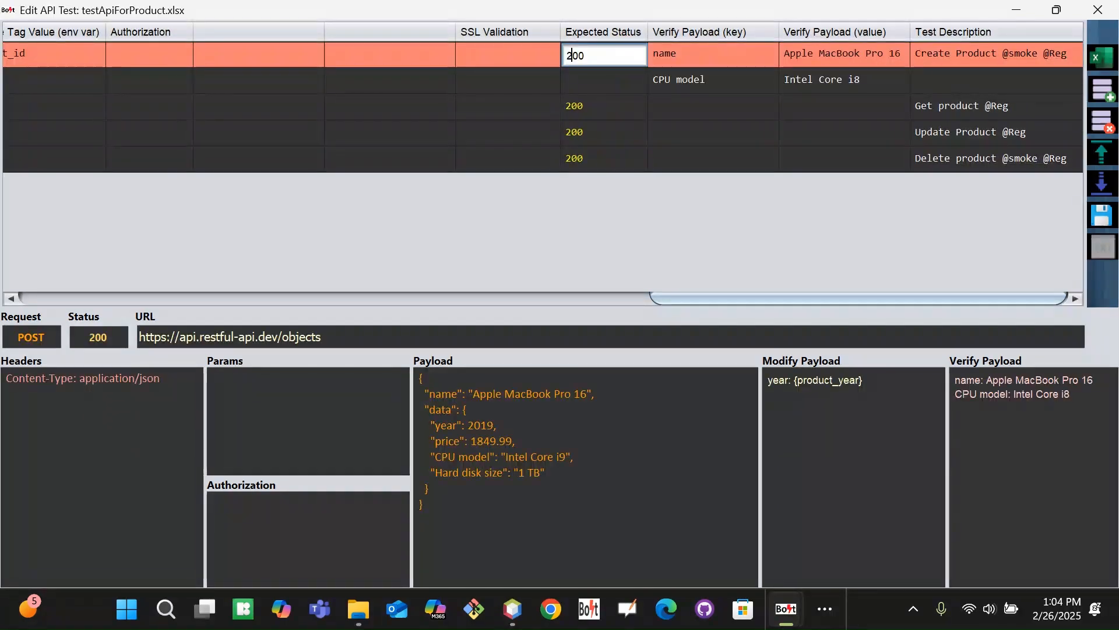
key(BackSpace)
text(1)
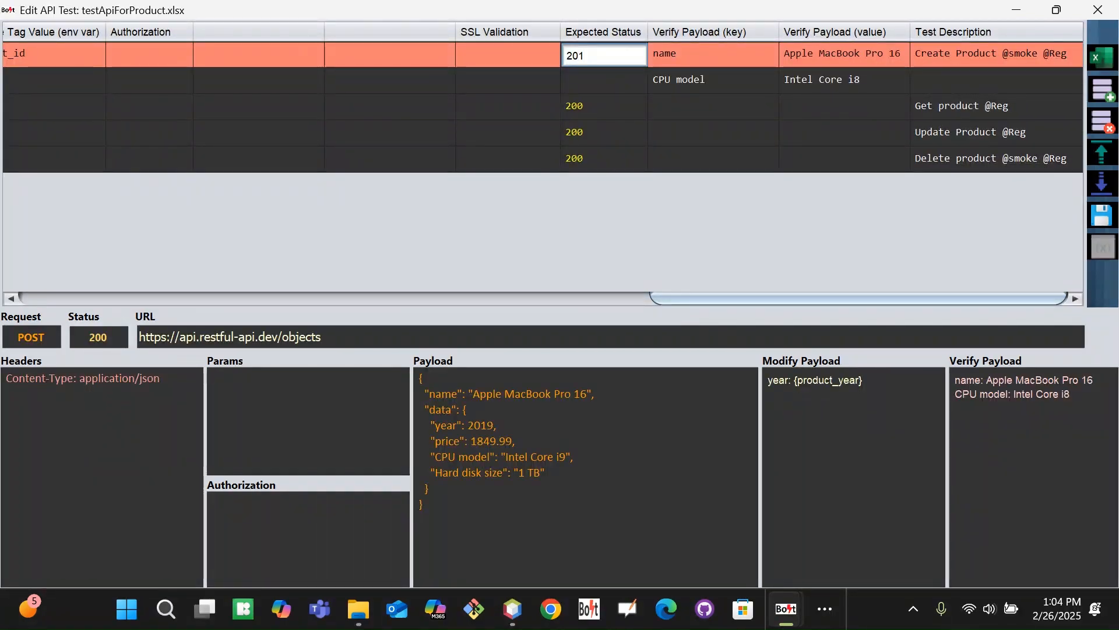
click(877, 77)
Set the CPU model expected value back to Intel Core i9 and save the suite
click(855, 85)
key(BackSpace)
text(9)
key(Tab)
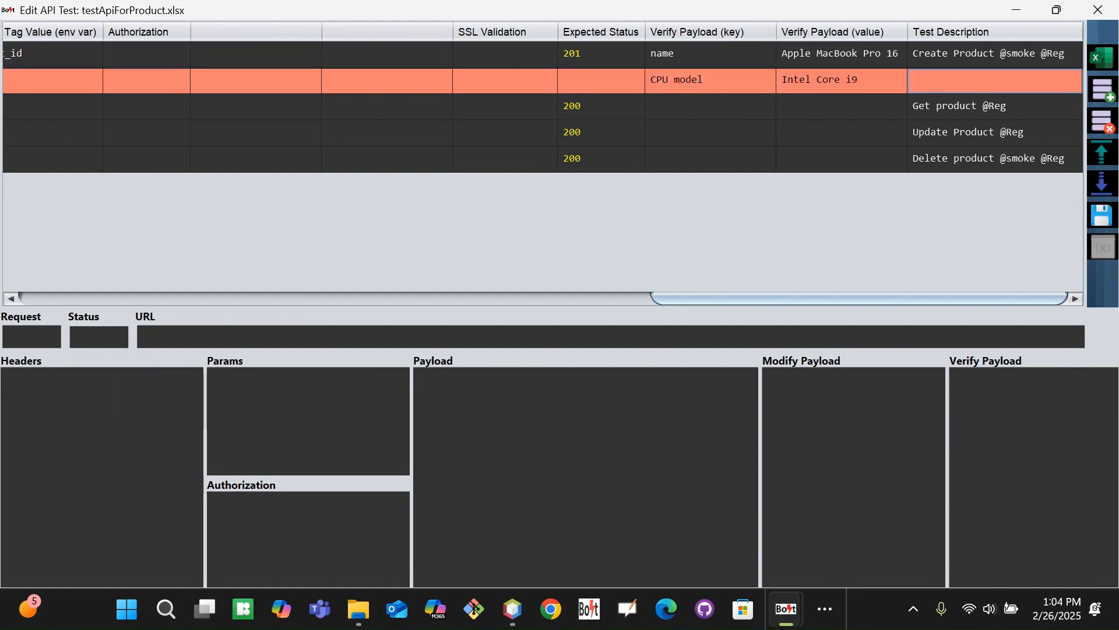
click(1102, 216)
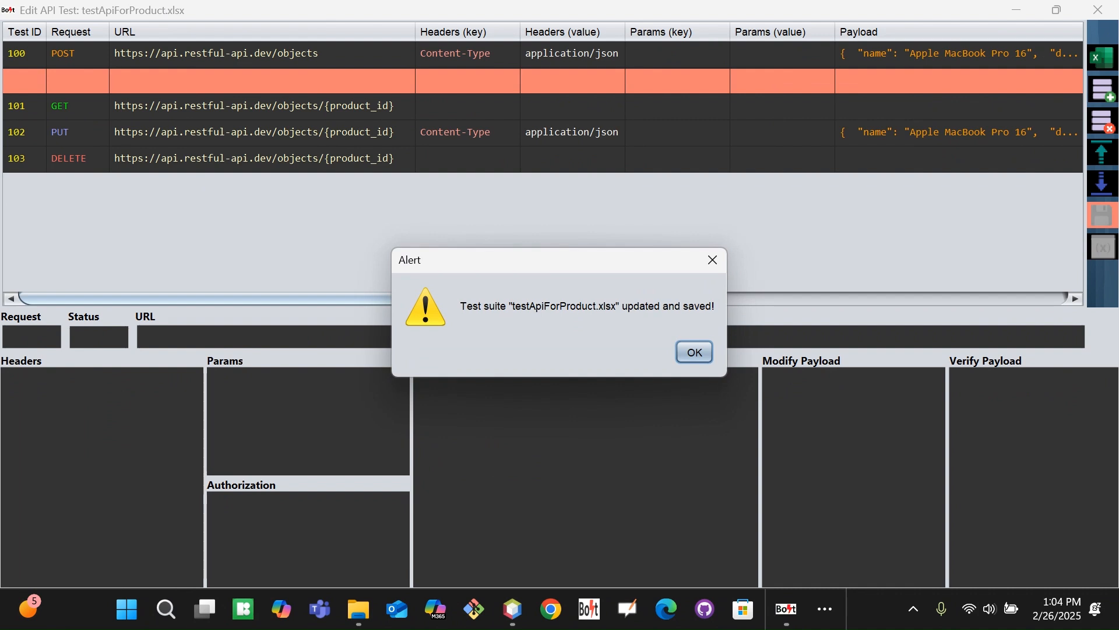
click(695, 353)
Clear Select ALL, mark only test 100, and run it
click(182, 114)
click(186, 164)
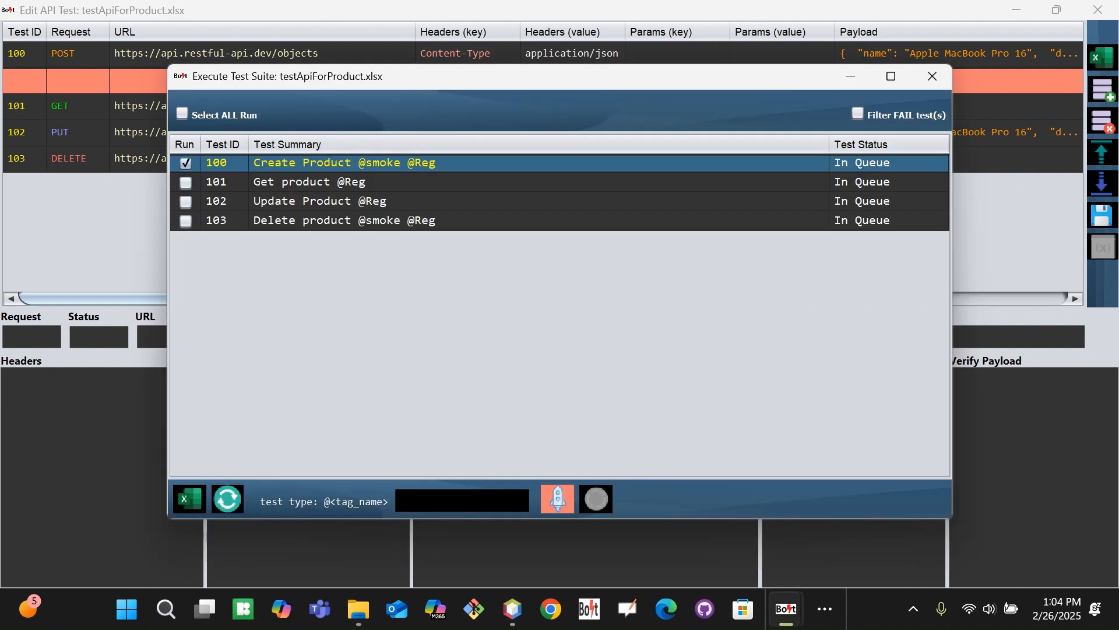
click(557, 498)
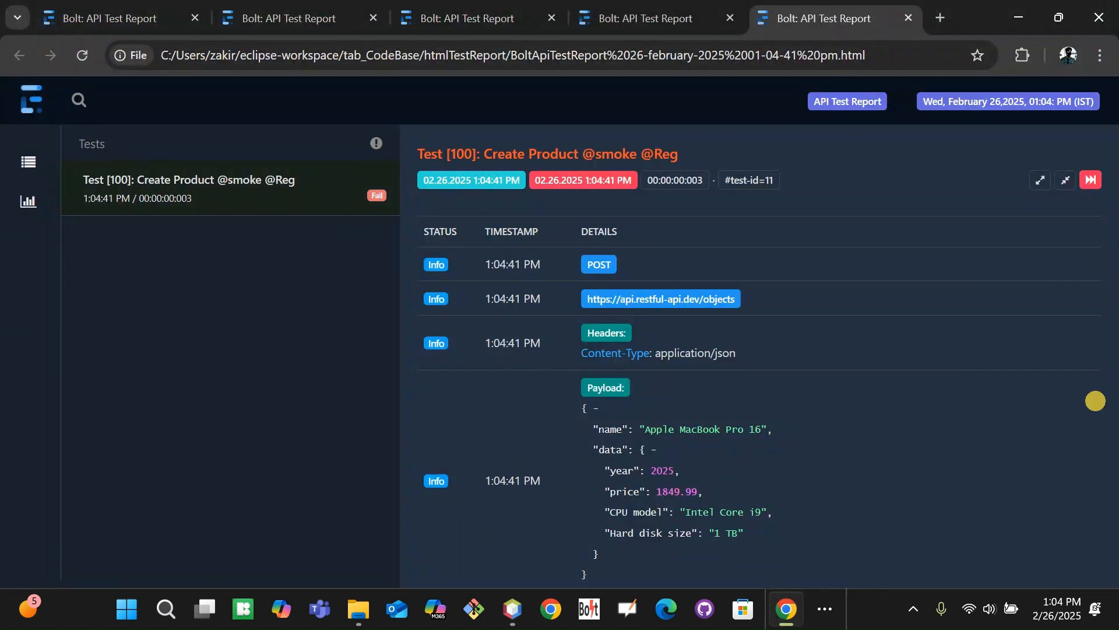
Scroll test 100's report to the Status check (expected 201, actual 200), then return to Bolt
scroll(1096, 401, down, 1)
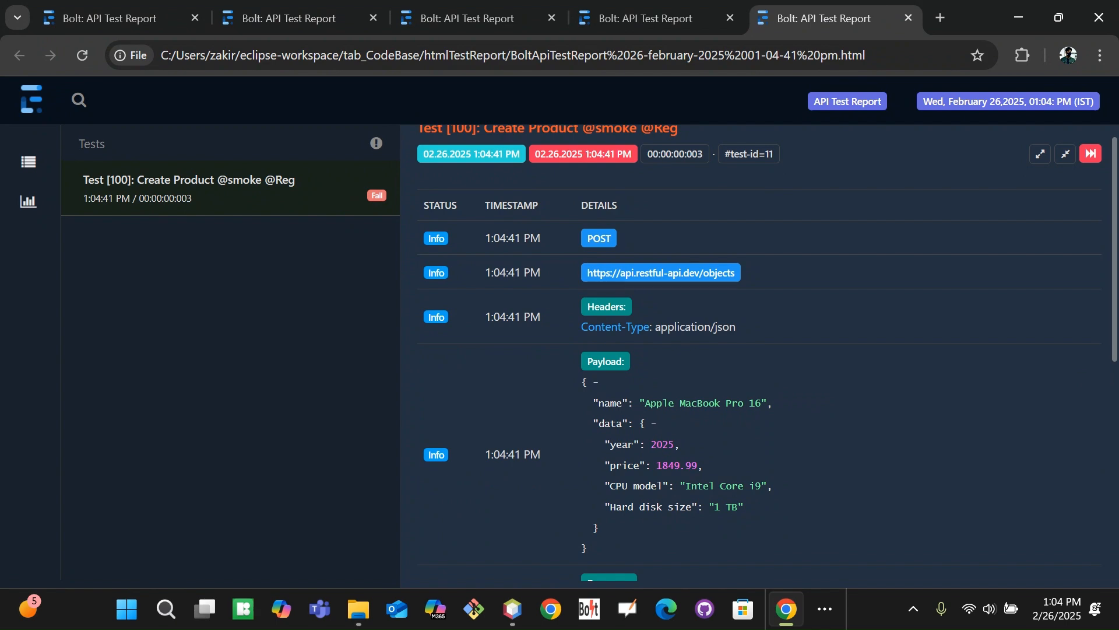
drag(1110, 358, 1082, 596)
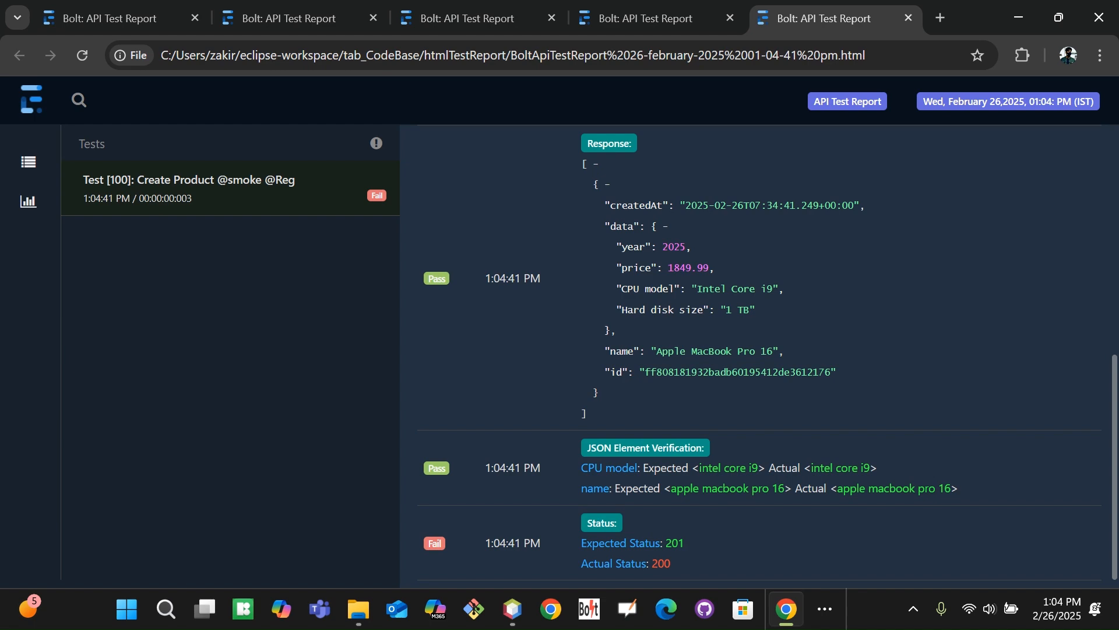
key(alt+Tab)
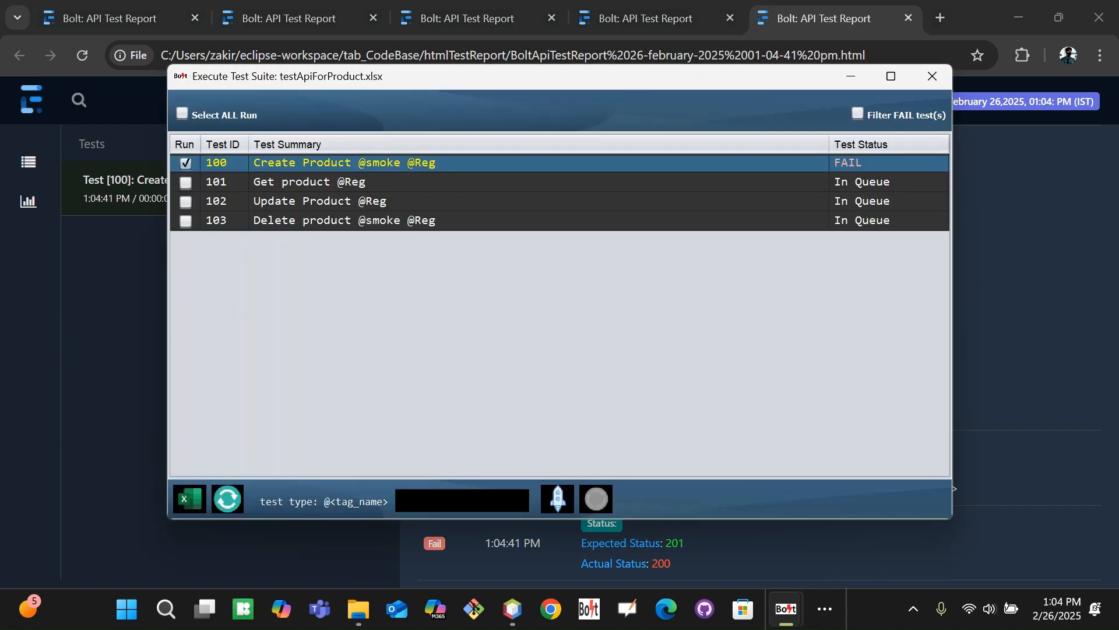
Change test 100's expected status from 201 to 200, save the suite, then switch to Notepad
key(alt+Tab)
key(alt+Tab)
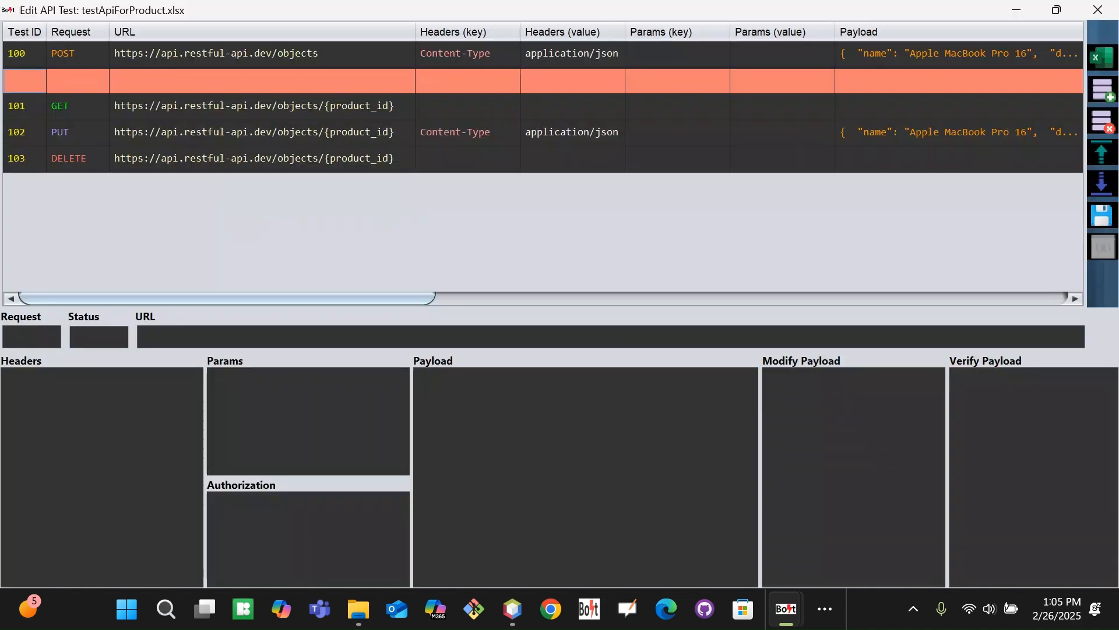
click(994, 300)
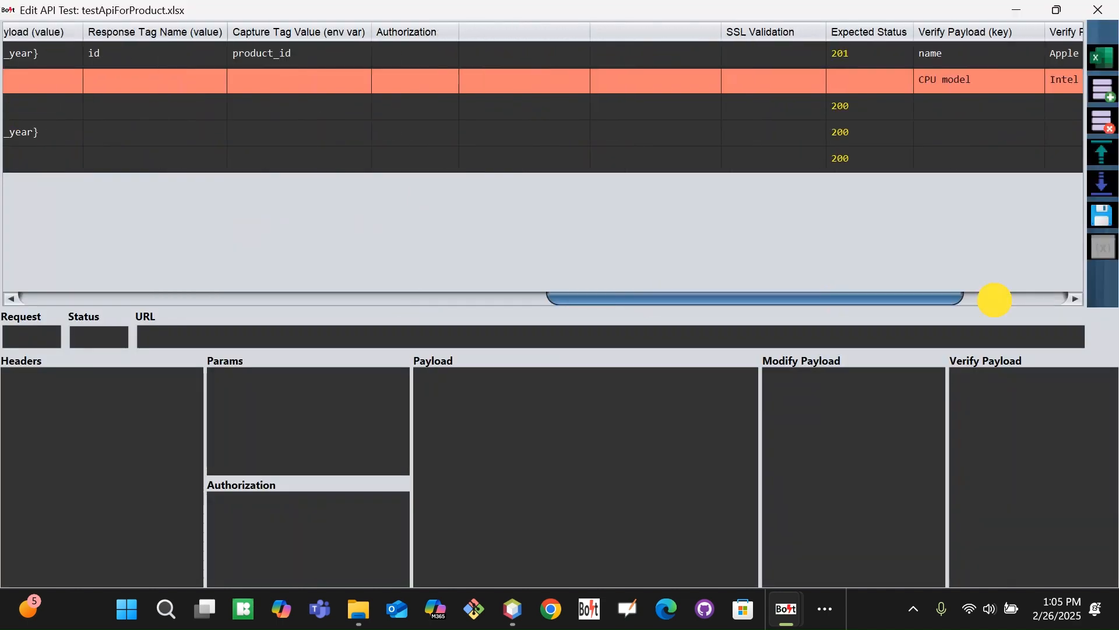
double_click(665, 56)
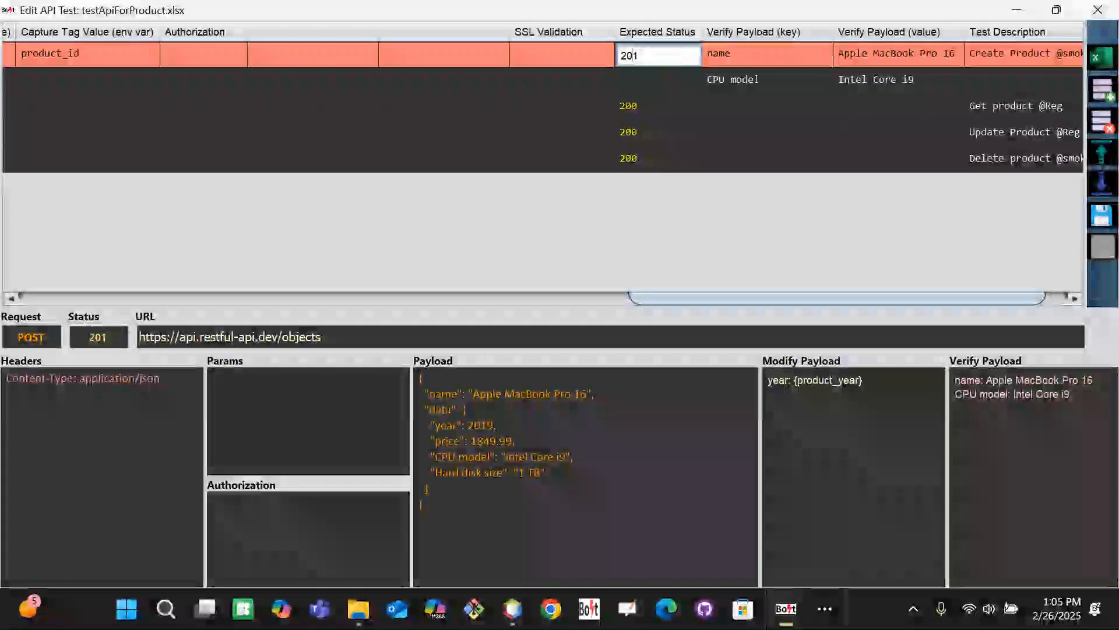
key(BackSpace)
text(0)
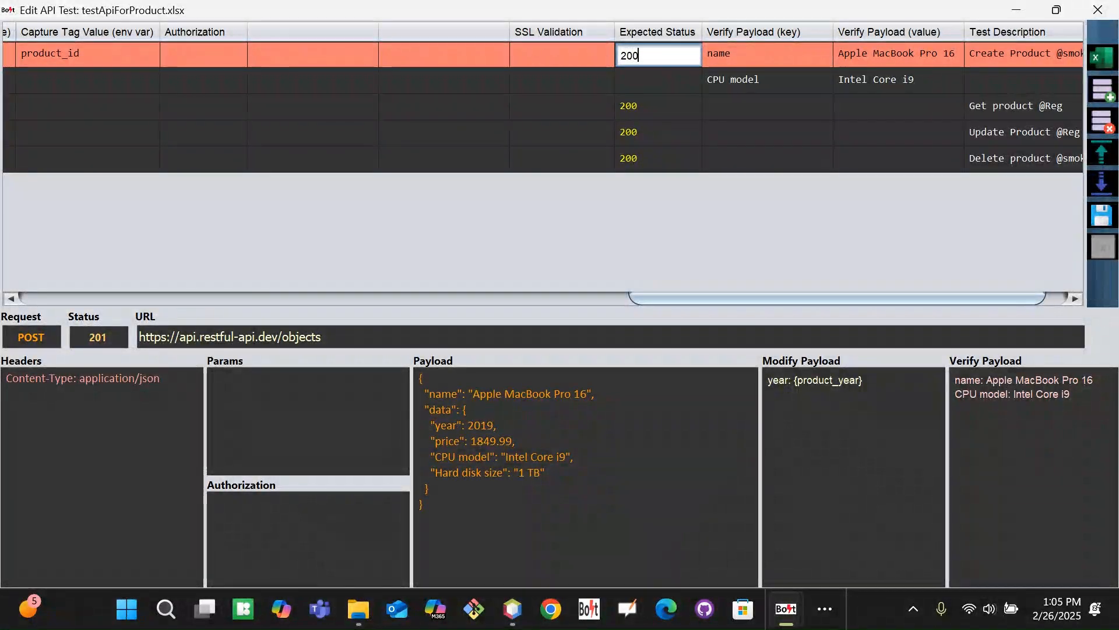
key(Tab)
click(1102, 216)
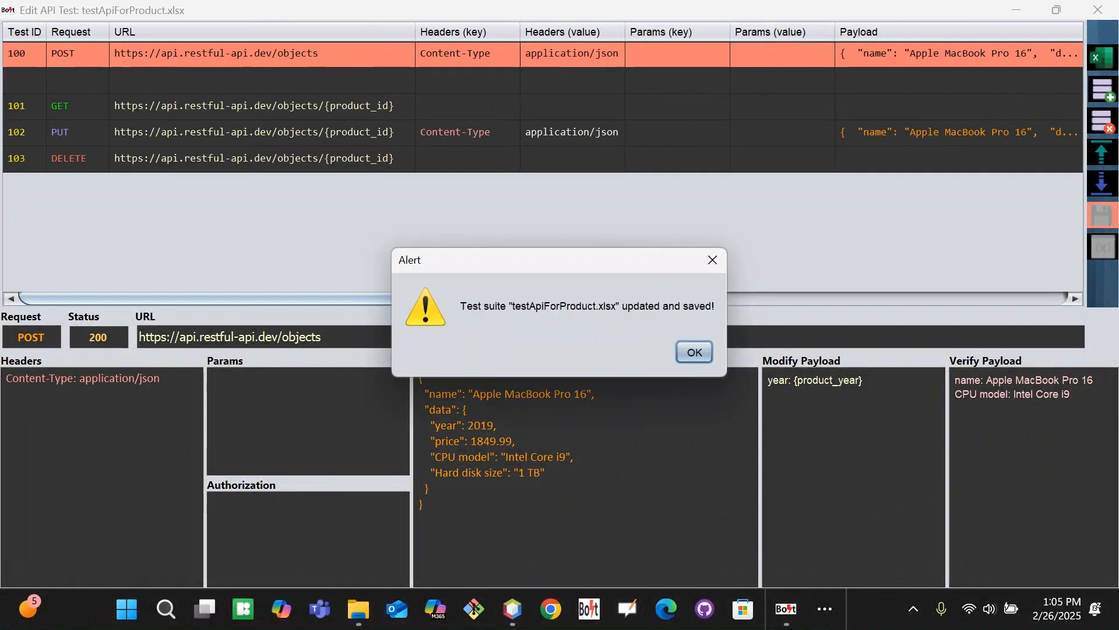
click(695, 352)
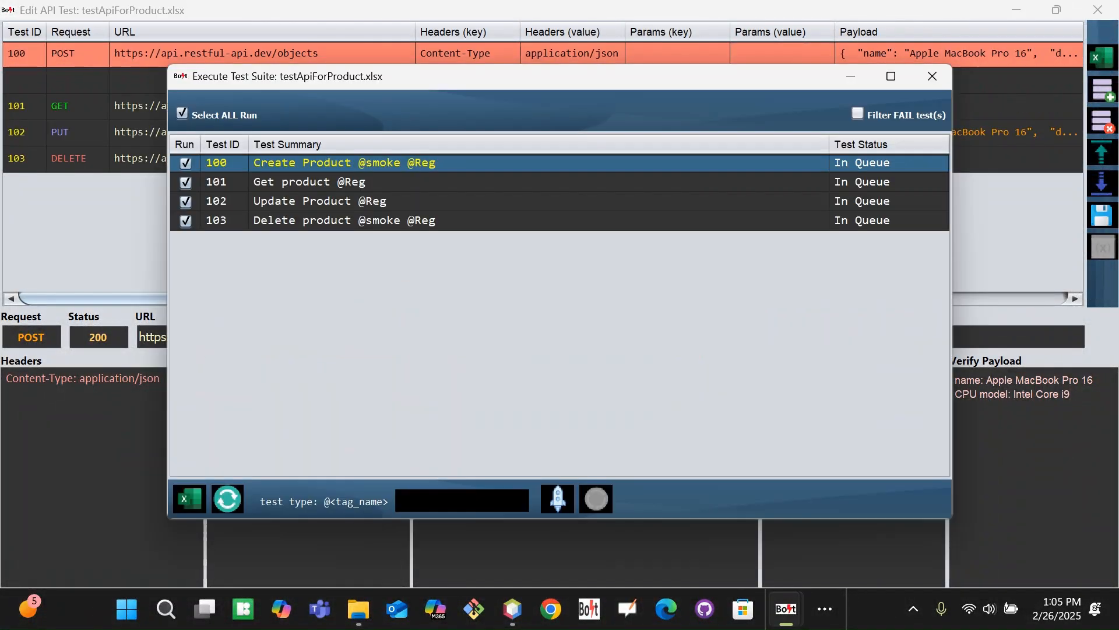
key(alt+Tab)
key(alt+Tab)
key(alt+Tab)
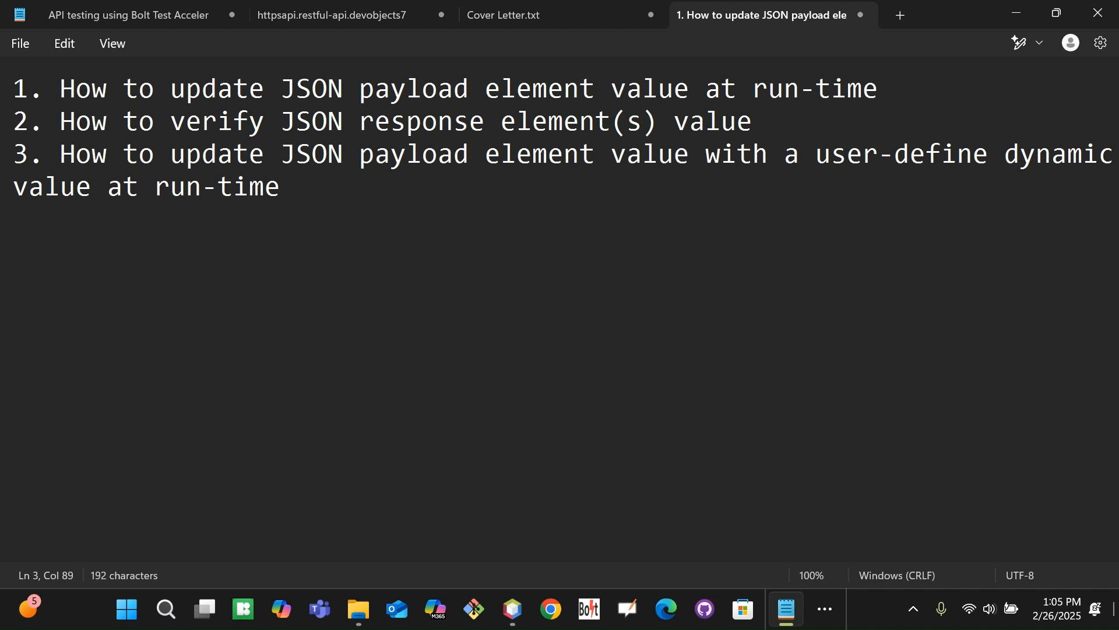
Bring Bolt's Edit API Test window for testApiForProduct.xlsx forward from the taskbar overflow
click(819, 609)
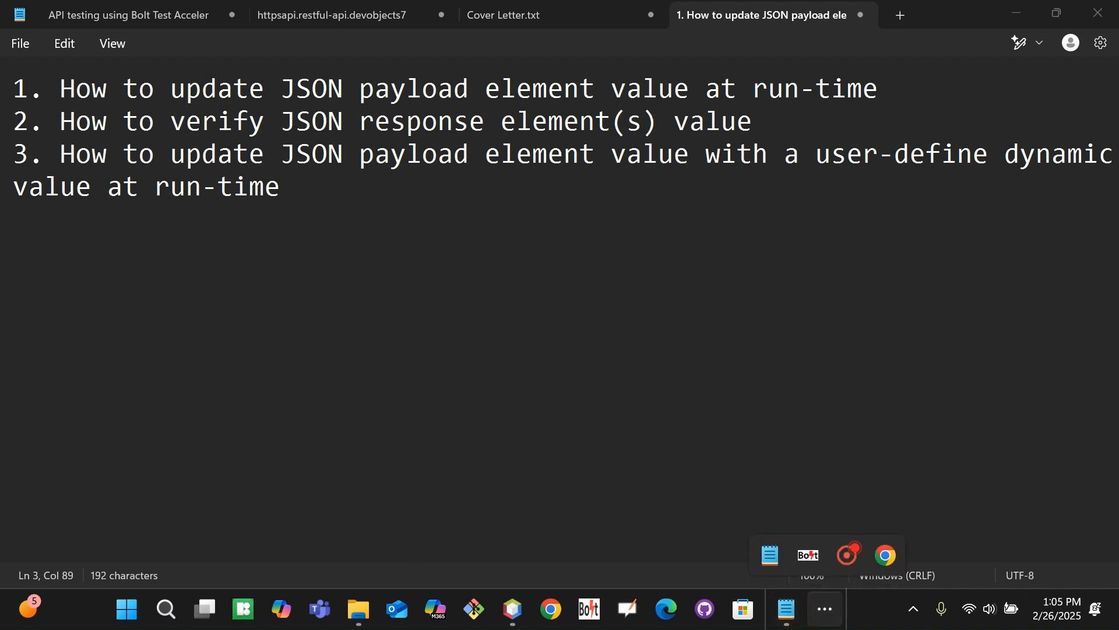
mouse_move(808, 555)
click(751, 467)
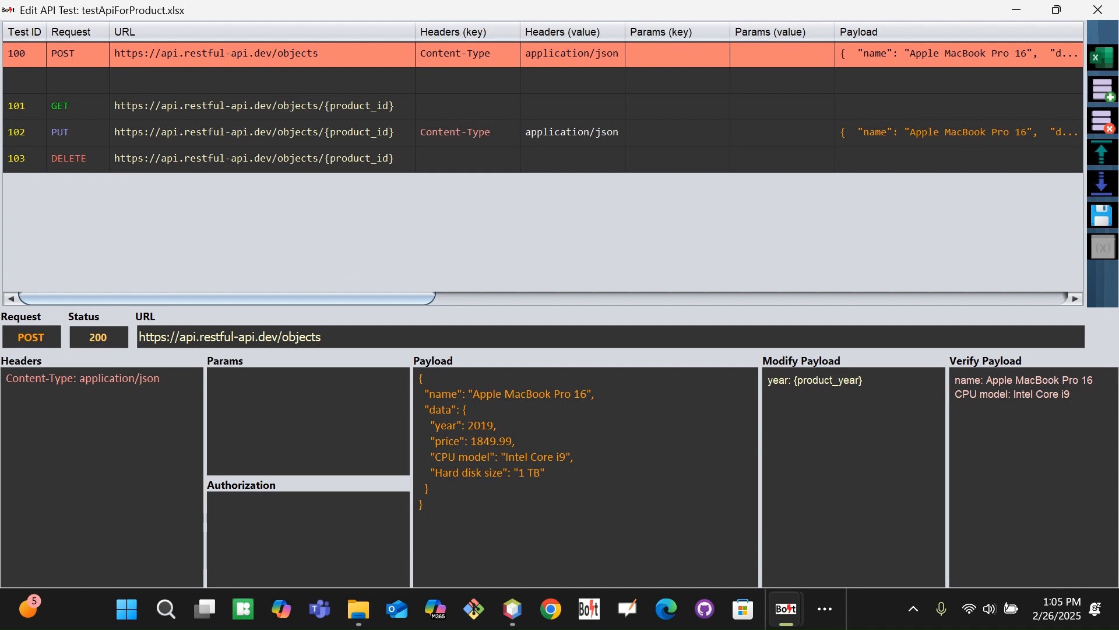
Scroll to test 100's Payload and Modify Payload columns, then bring the Notepad notes forward
drag(327, 298, 387, 296)
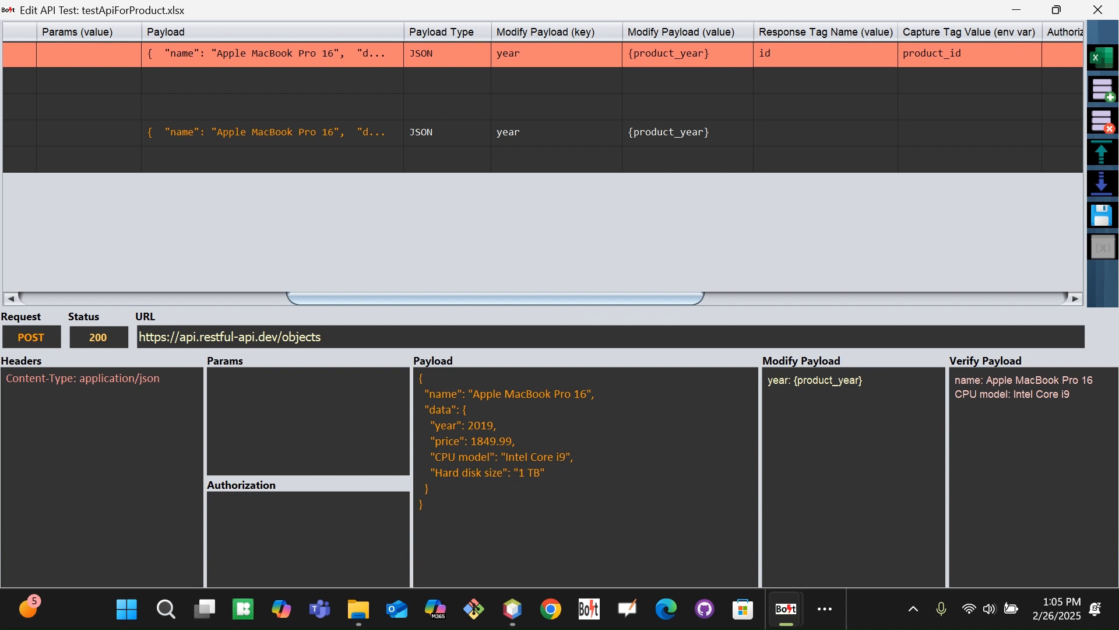
click(823, 611)
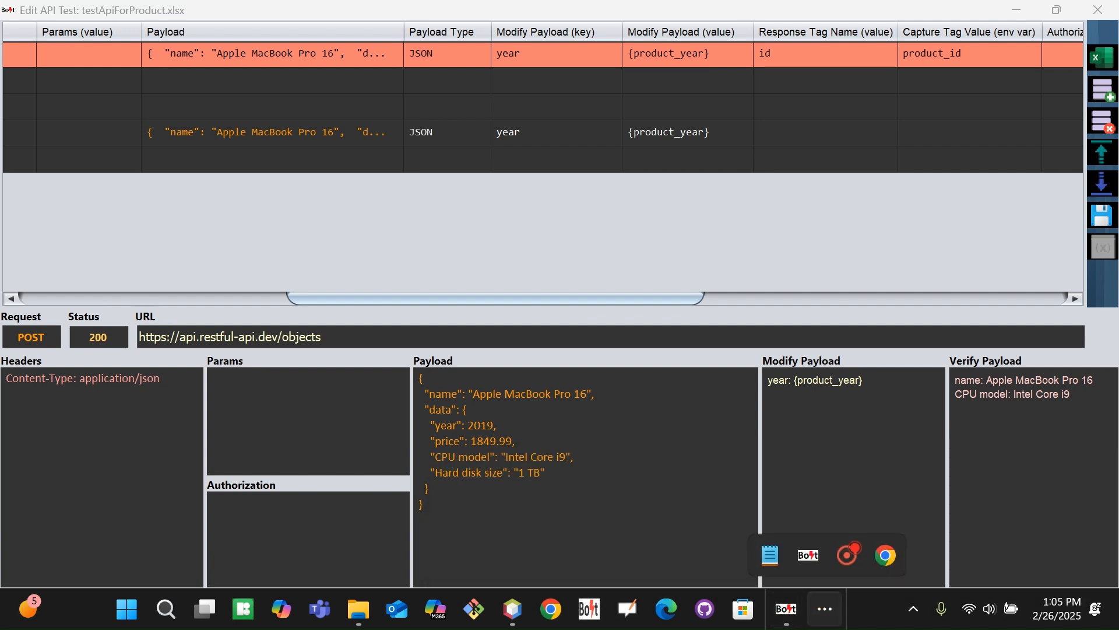
click(770, 555)
Add the word 'timestamp' on its own line below the three numbered topics
click(387, 203)
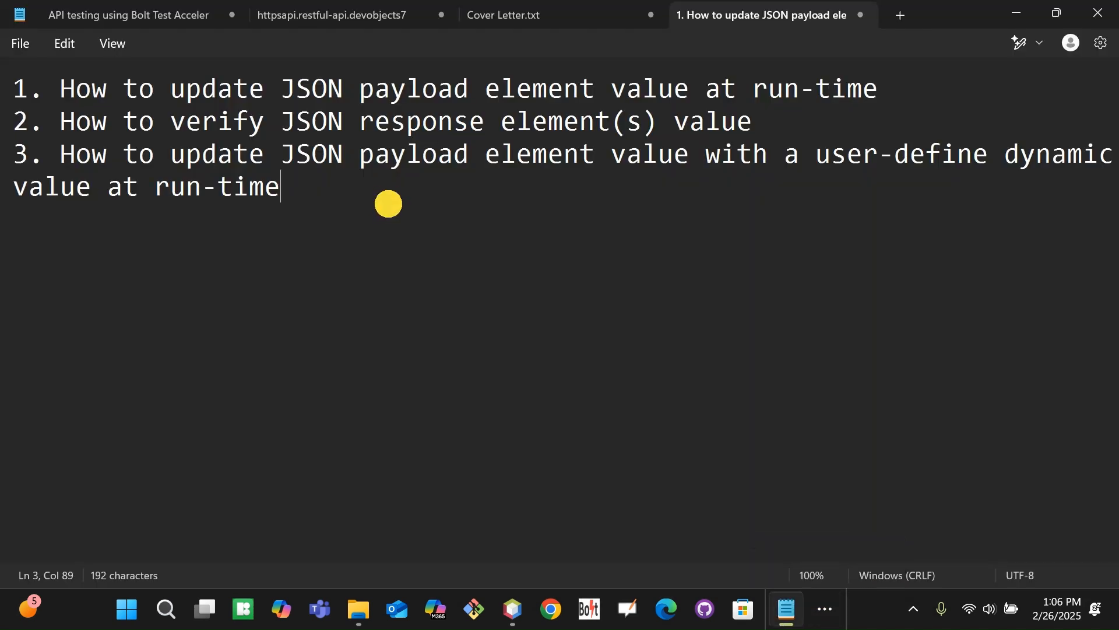
key(Return)
key(Return)
key(Return)
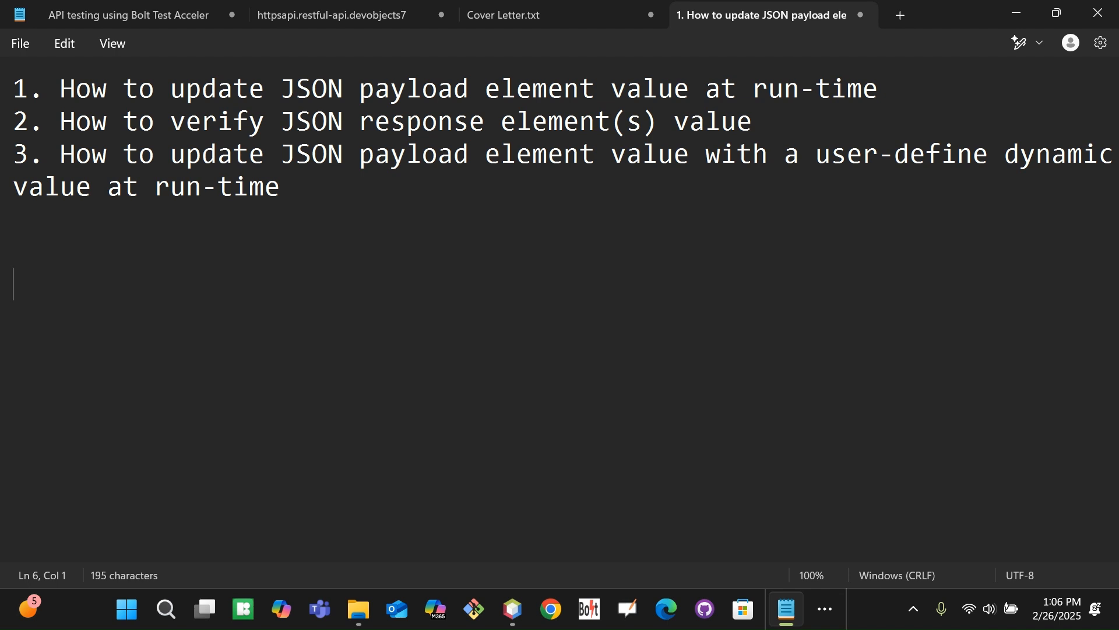
text(timestamp)
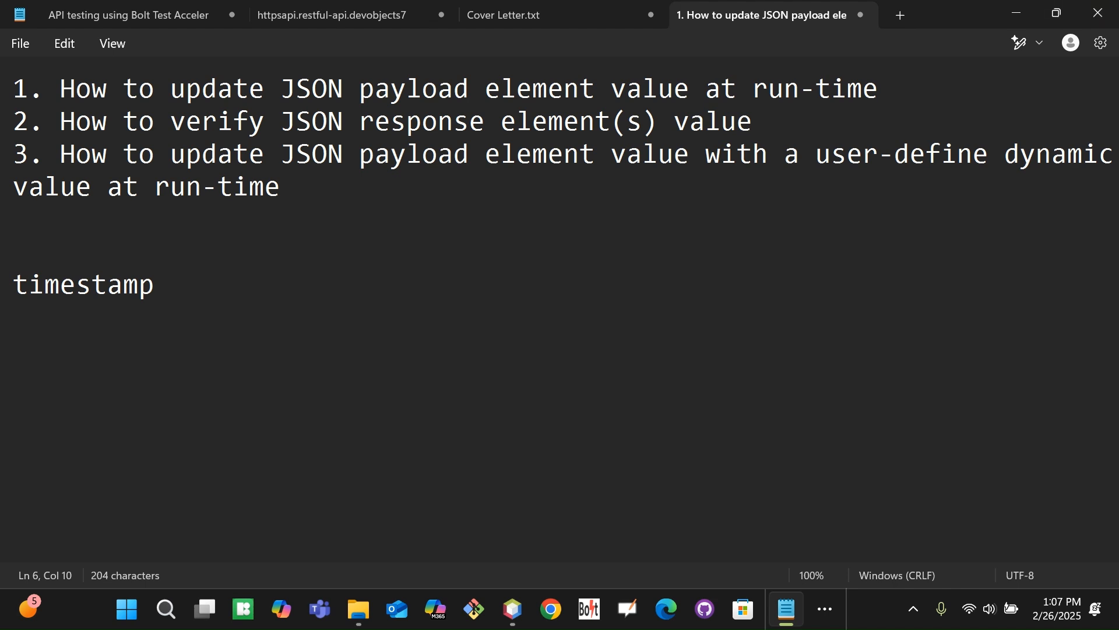
Start a new line under timestamp and type a sample ten-digit number
double_click(55, 282)
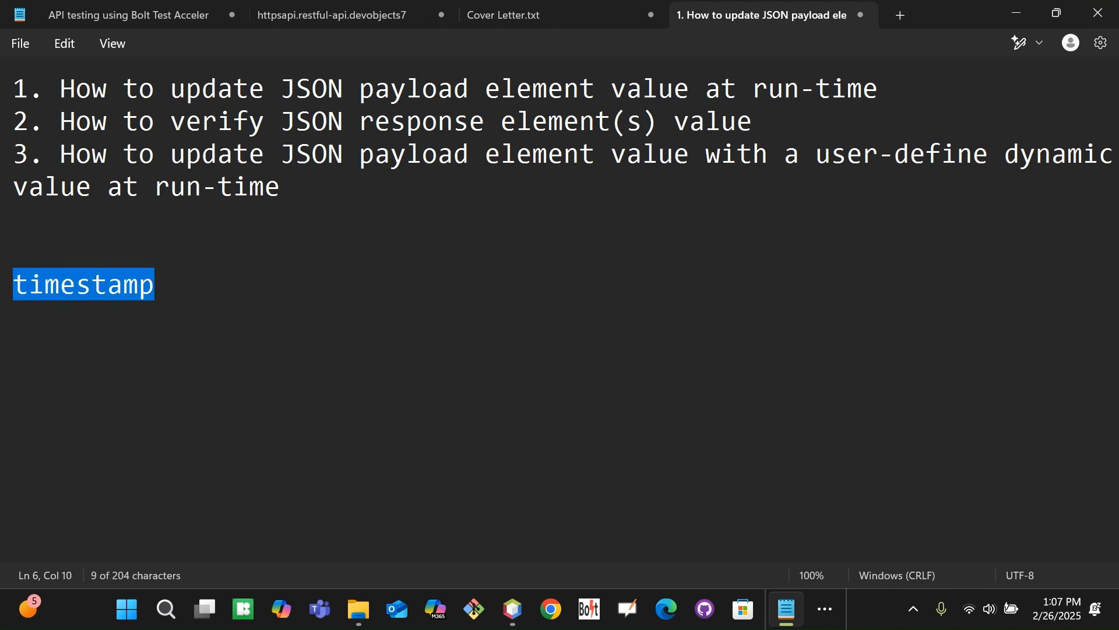
click(143, 287)
double_click(65, 285)
click(170, 287)
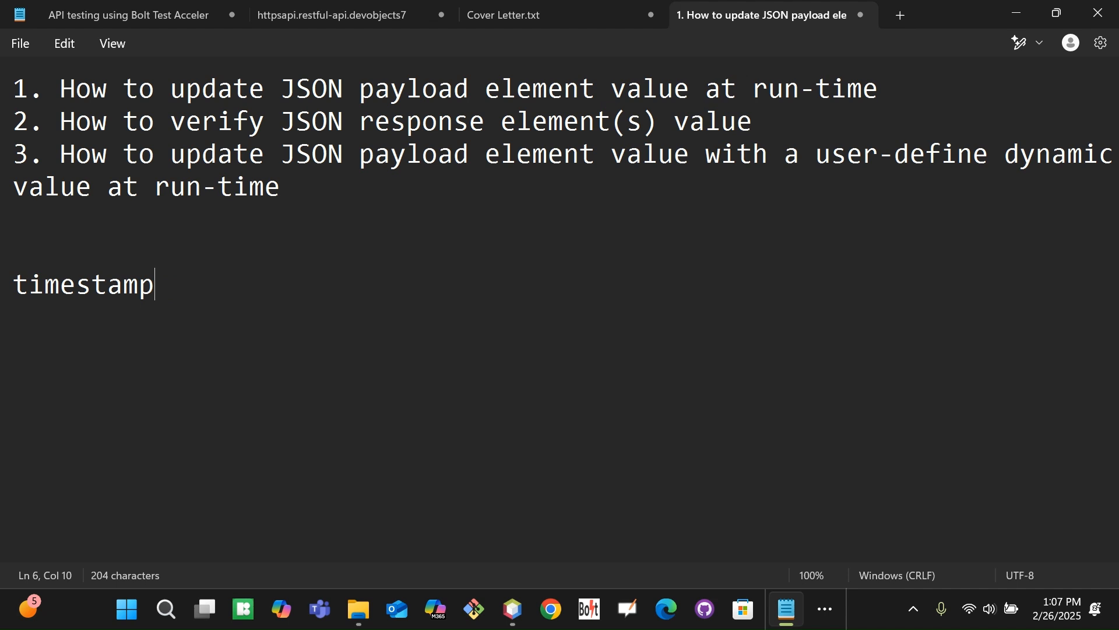
key(Return)
text(8493039101)
key(Left)
key(Right)
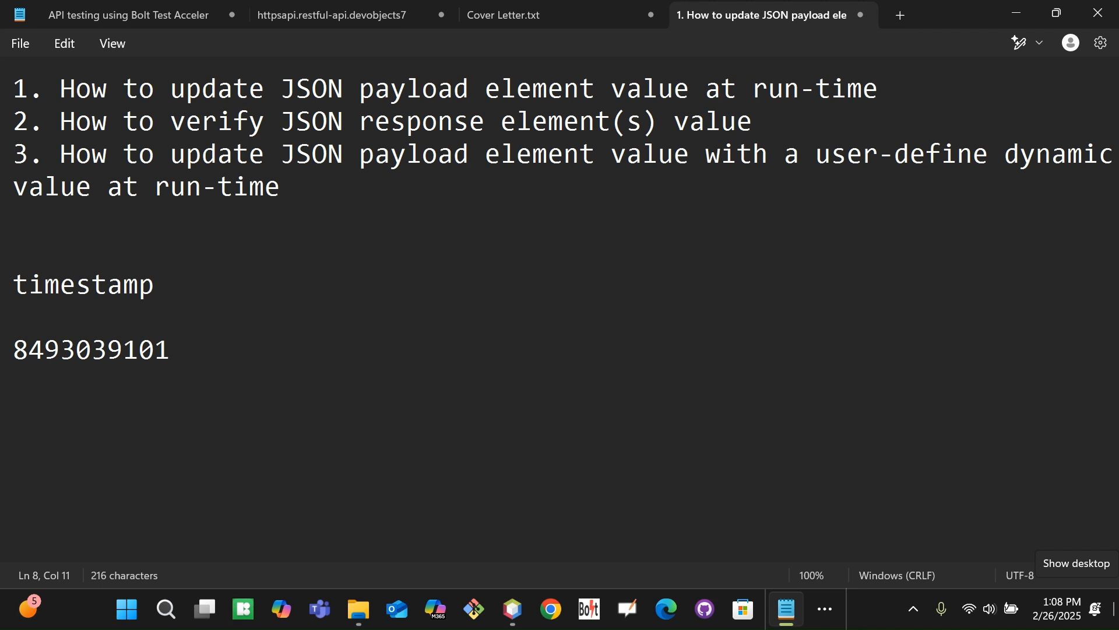
key(Left)
key(Left)
key(Left)
key(Left)
key(Left)
key(Left)
key(Left)
key(Left)
key(Left)
key(Left)
Prefix the number with BankUser_ to form the example value, then return to Bolt
text(Bank)
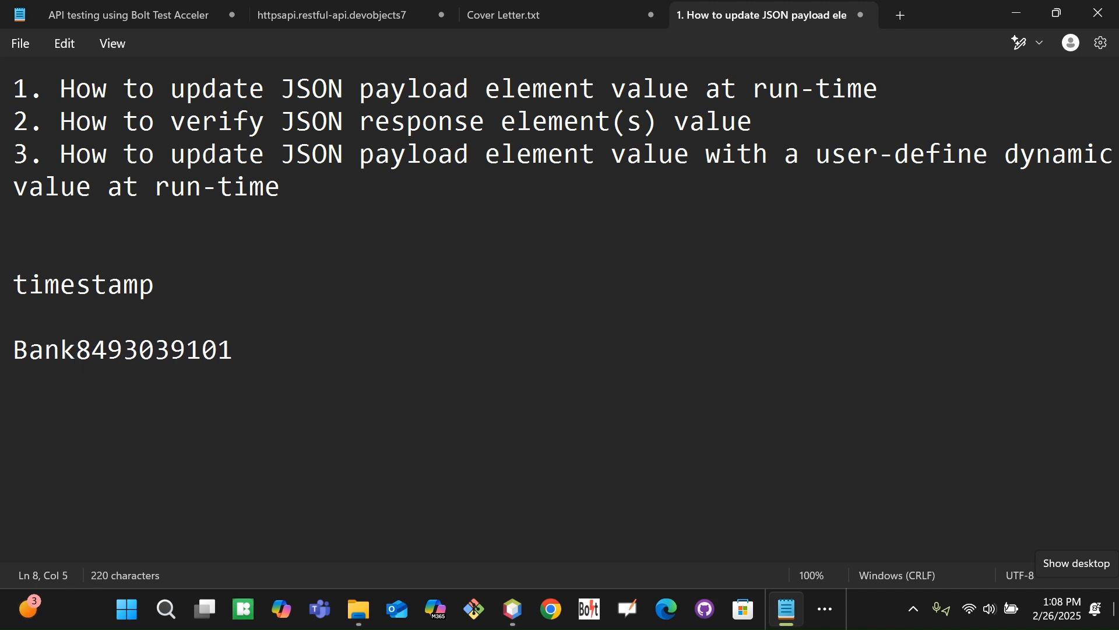
text(I)
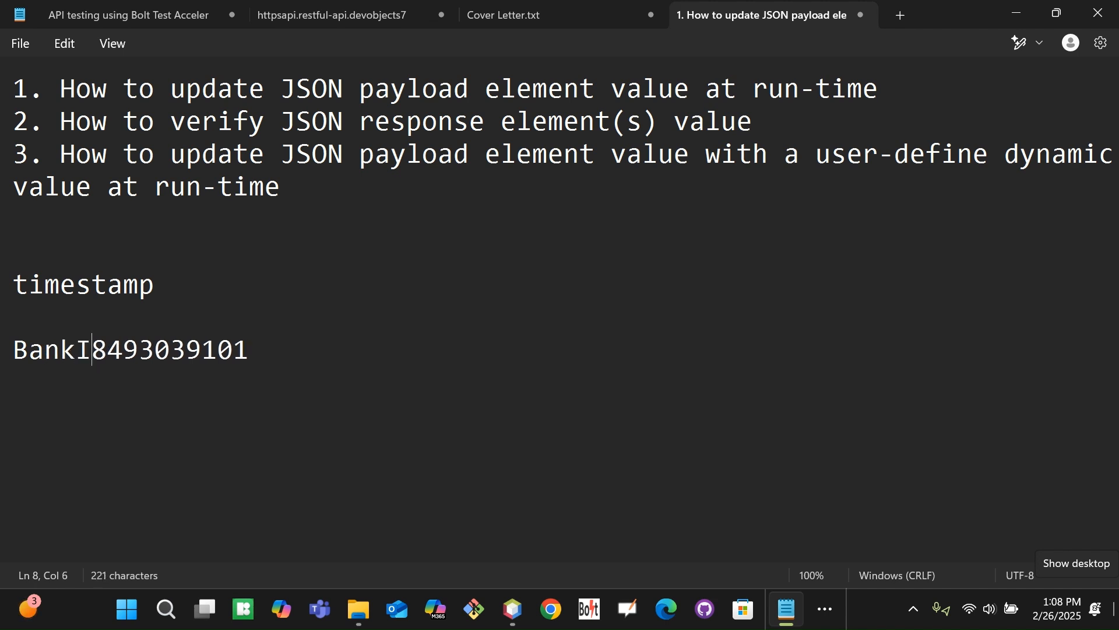
key(BackSpace)
text(User_)
key(shift+Right)
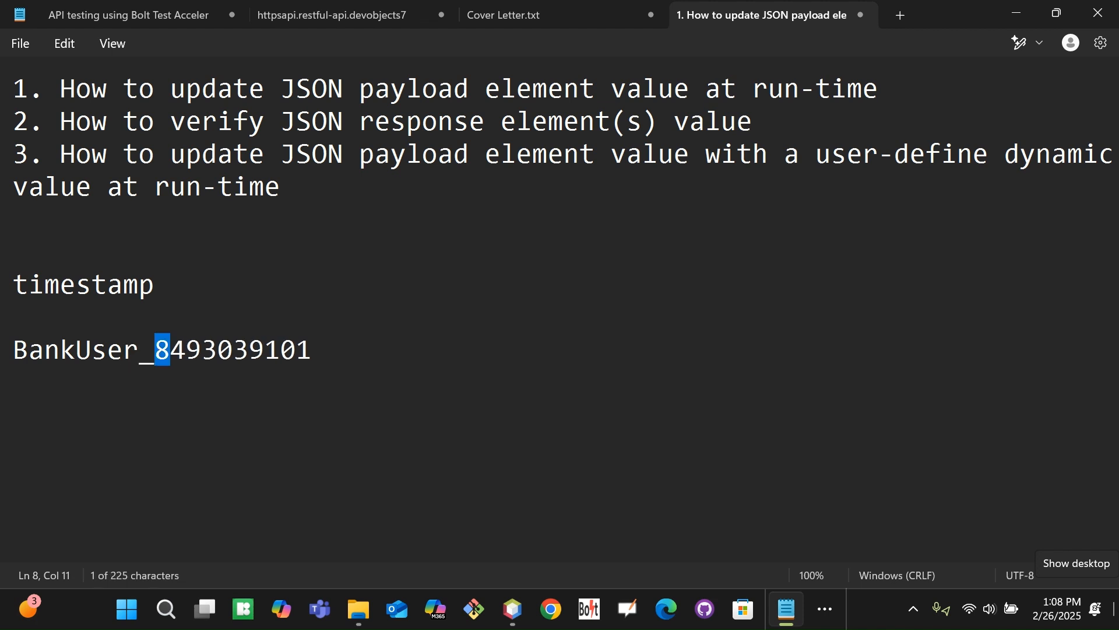
key(shift+Right)
key(shift+Right)
key(shift+Right)
key(shift+Right)
key(shift+Right)
key(shift+Right)
key(shift+Right)
key(shift+Right)
key(shift+Right)
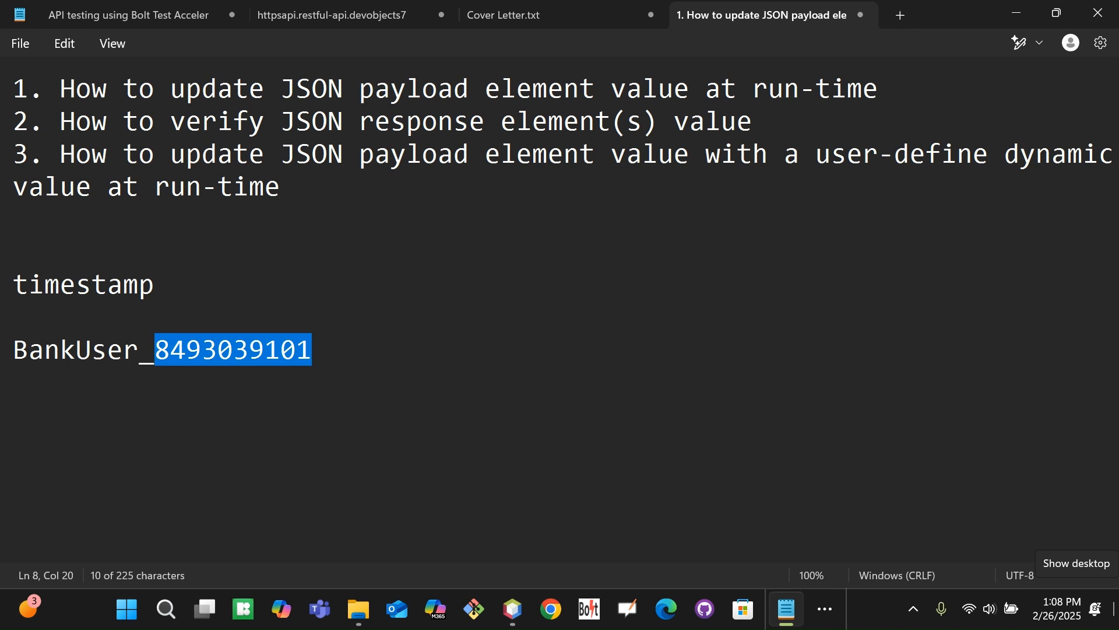
key(Right)
key(Left)
key(Up)
key(Up)
key(Down)
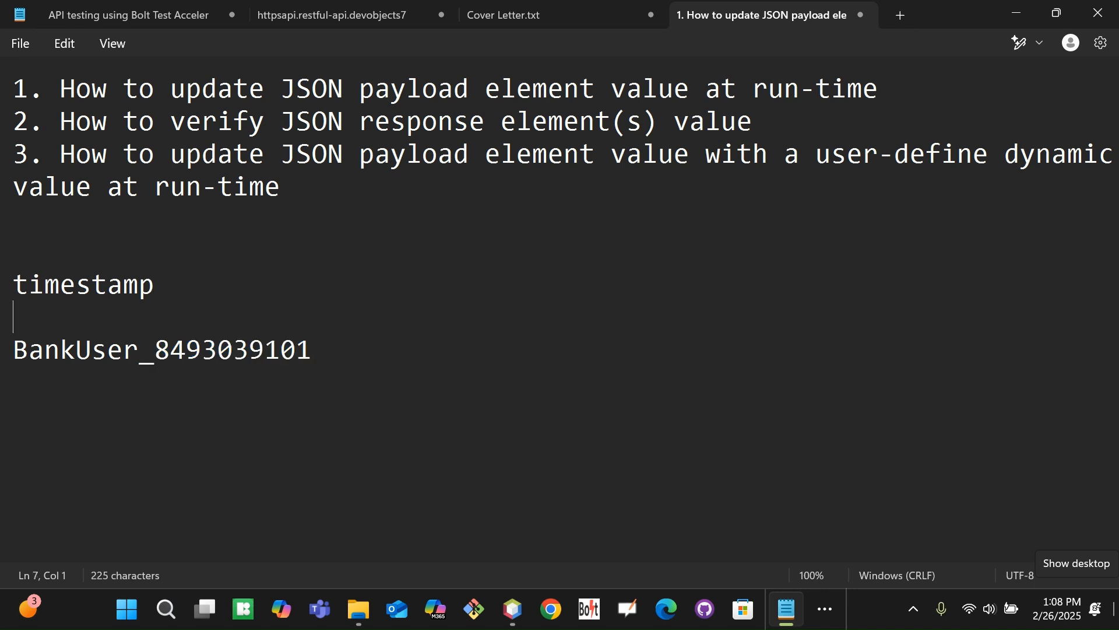
key(alt+Tab)
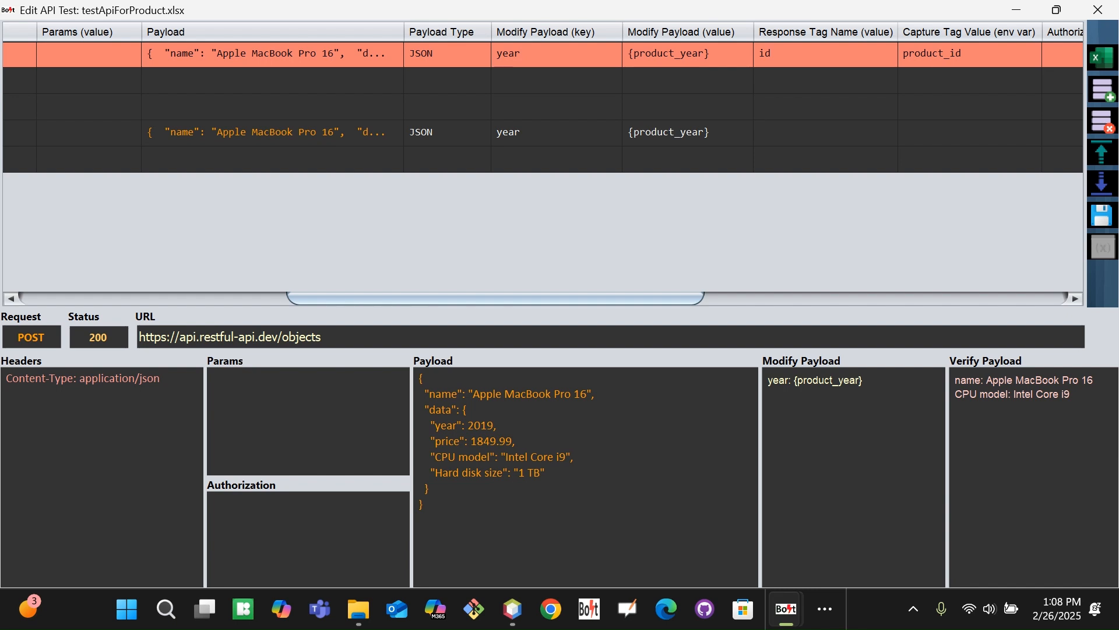
Cycle taskbar windows seeking Bolt's testApiForProduct.xlsx editor, ending on NetBeans' Run output
click(788, 610)
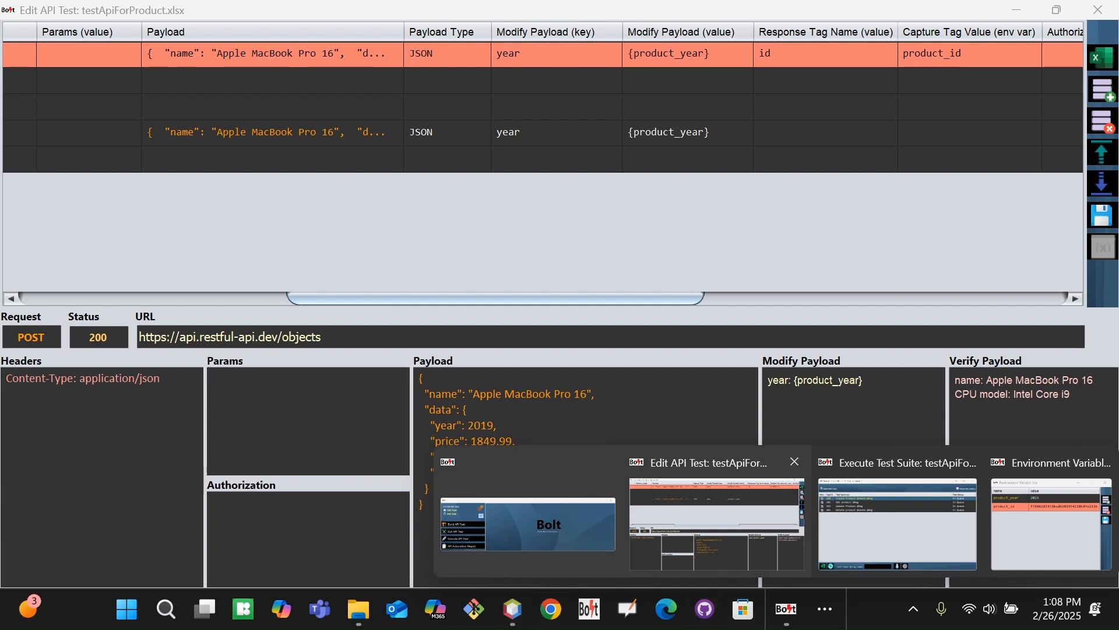
click(821, 610)
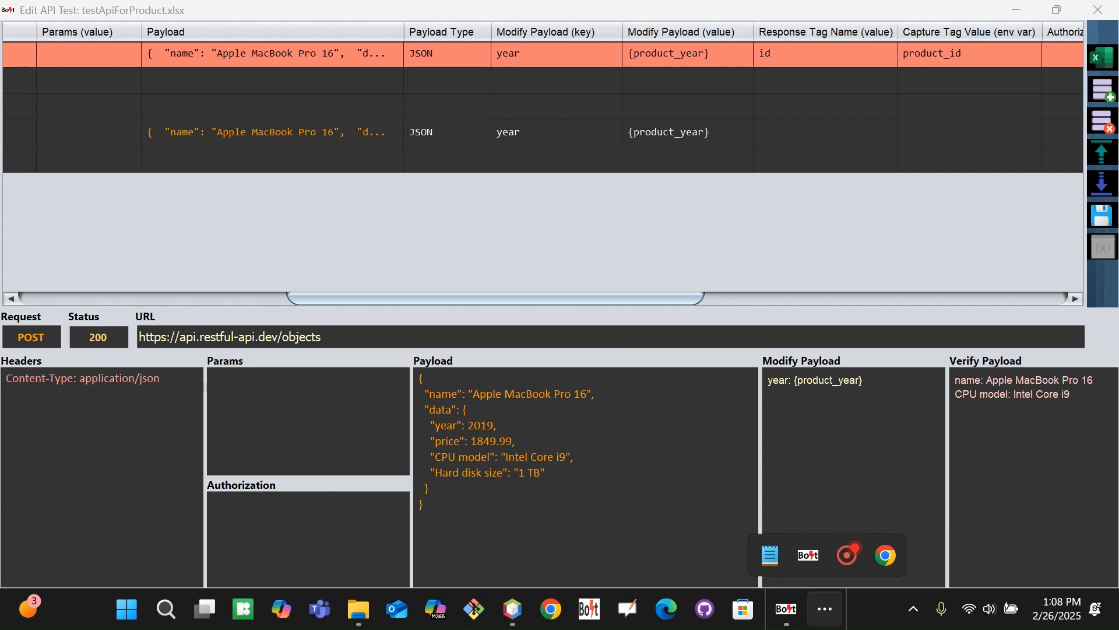
mouse_move(770, 555)
click(915, 522)
click(793, 615)
mouse_move(792, 612)
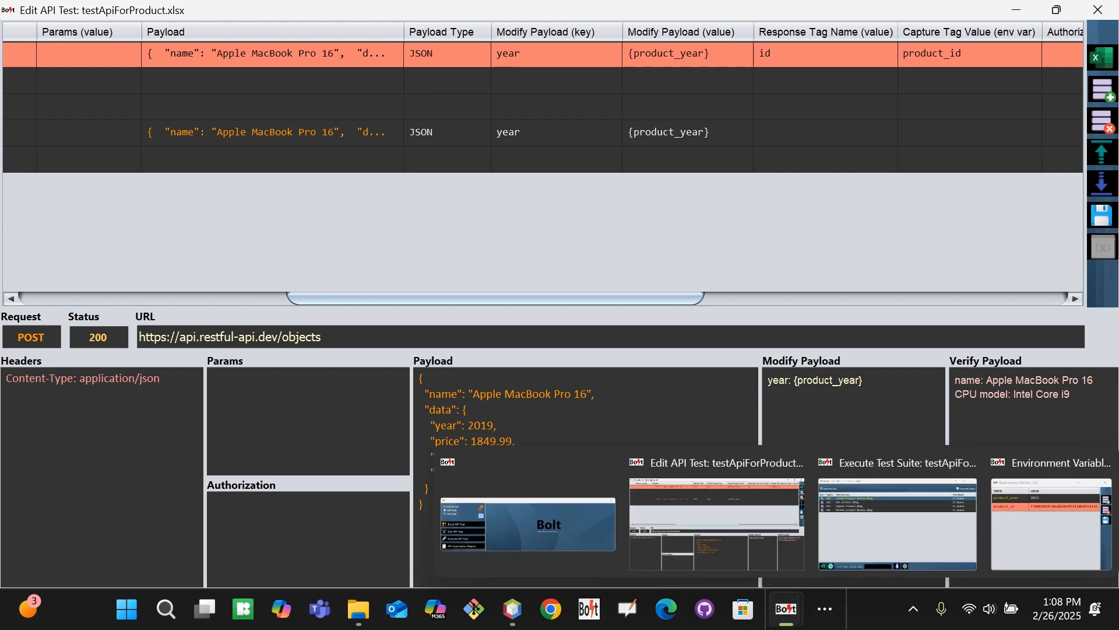
click(825, 608)
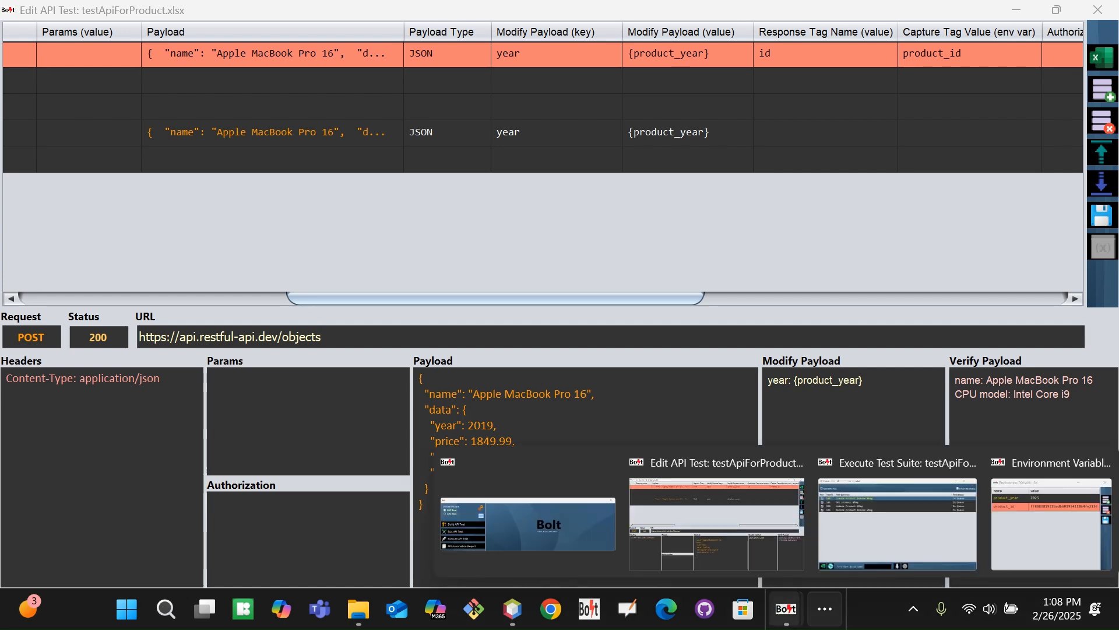
click(512, 609)
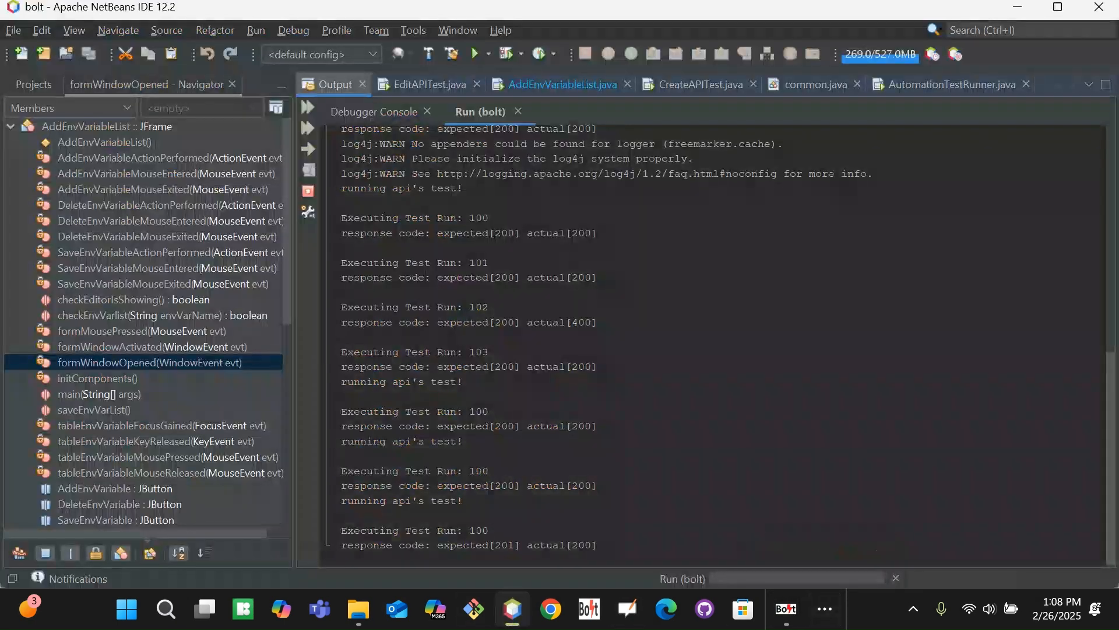
click(512, 609)
Launch Eclipse IDE from Windows Search's Recent list and accept the default eclipse-workspace
click(165, 609)
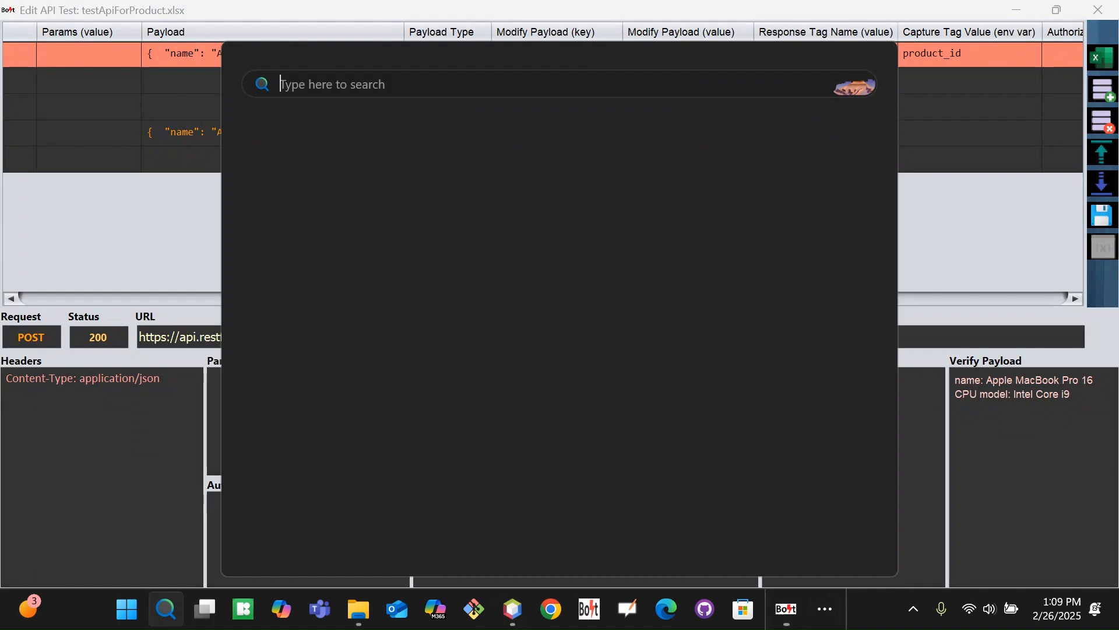
click(361, 446)
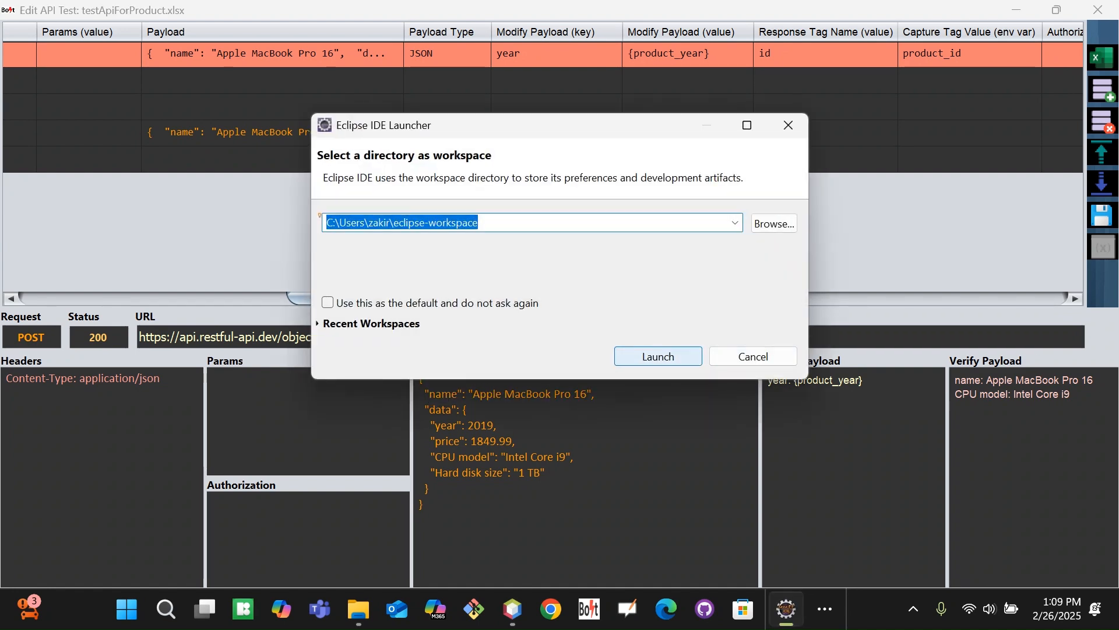
key(Return)
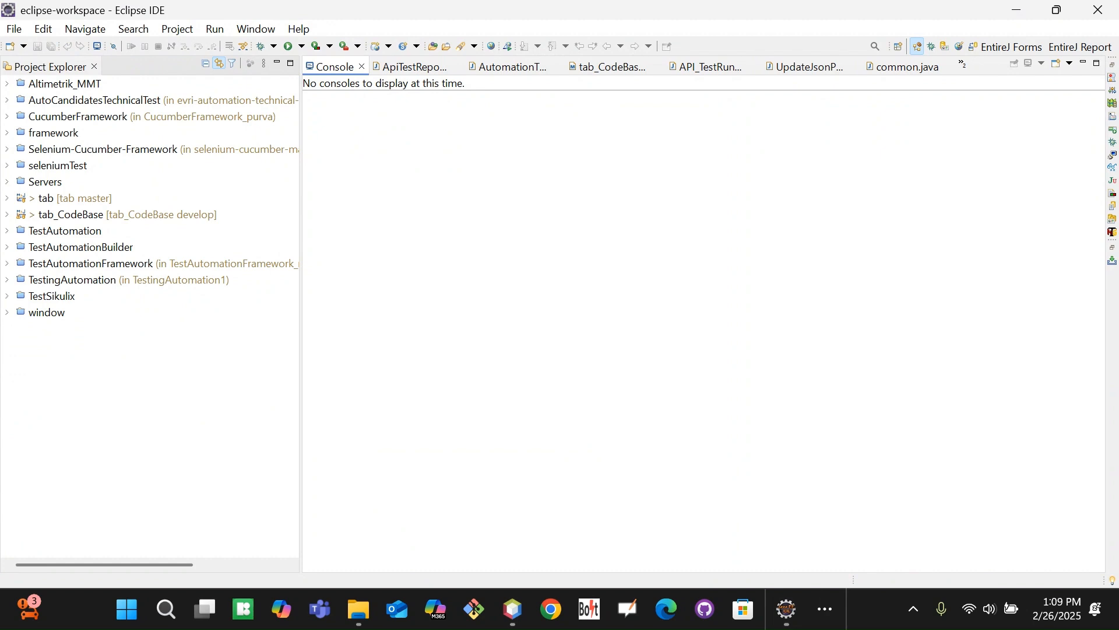
Open UserDefineExternalSolutions.java and scroll to the UniqueValueWithPreFix and LastUniqueValueWithPreFix cases
click(962, 65)
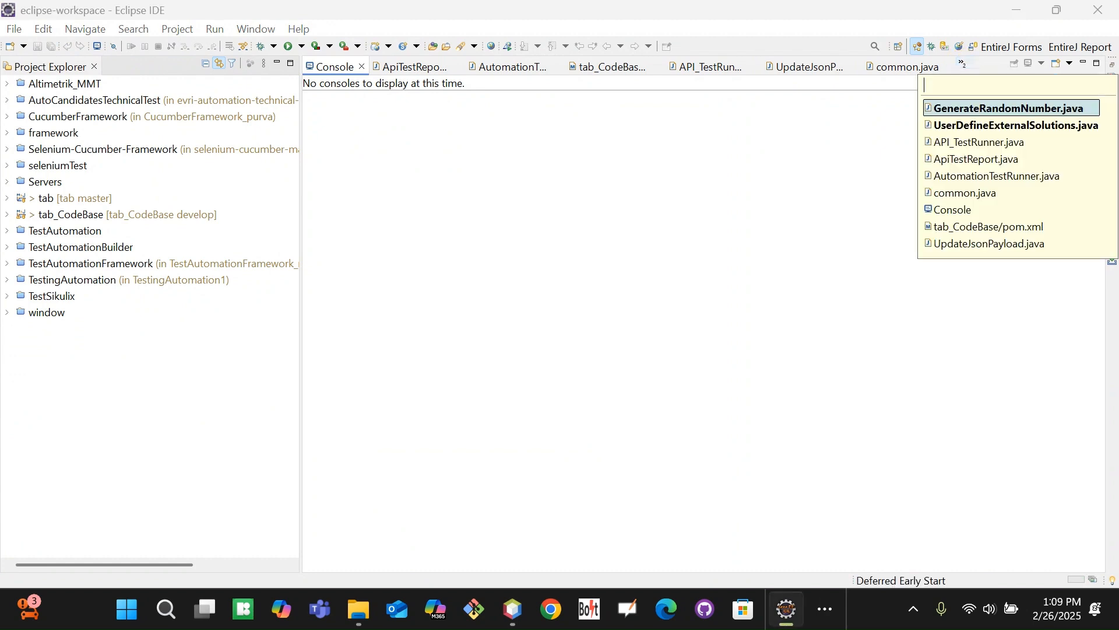
click(956, 125)
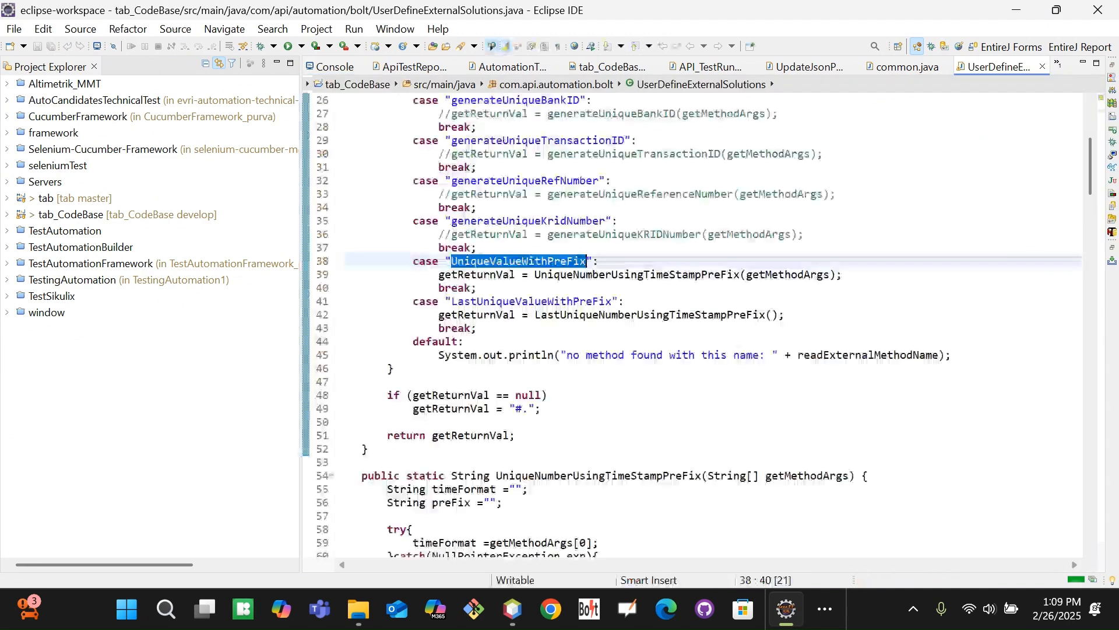
click(524, 288)
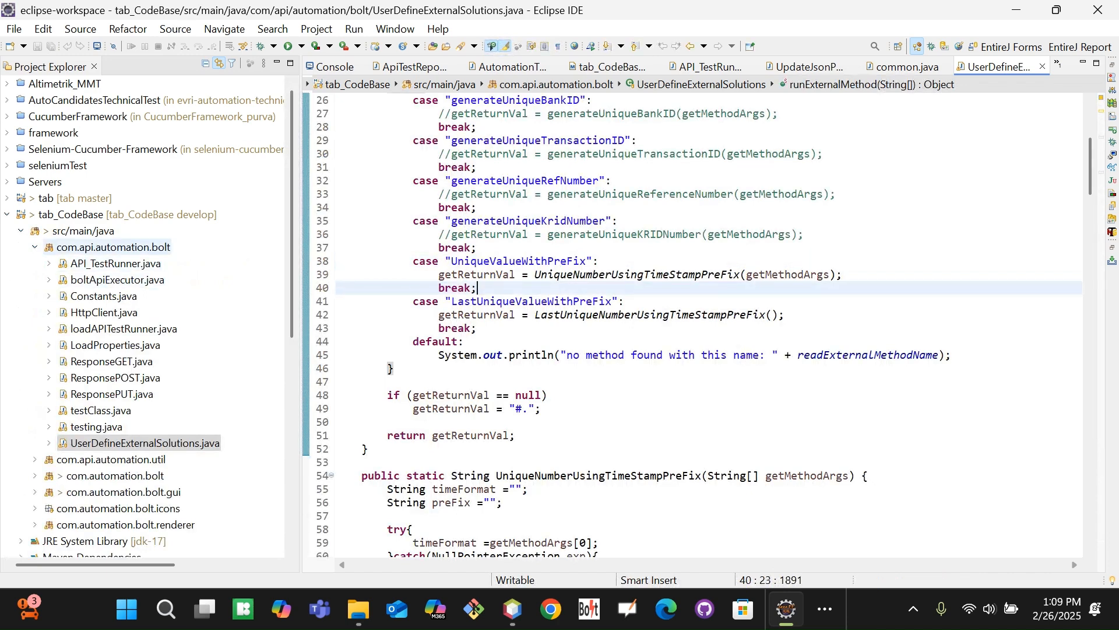
click(124, 247)
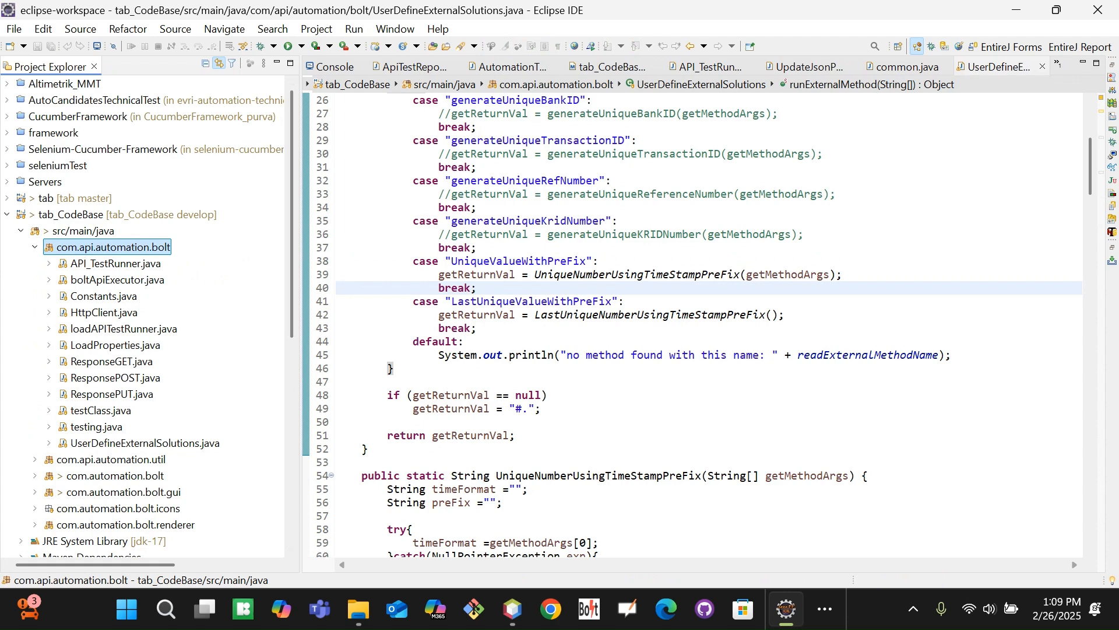
click(978, 64)
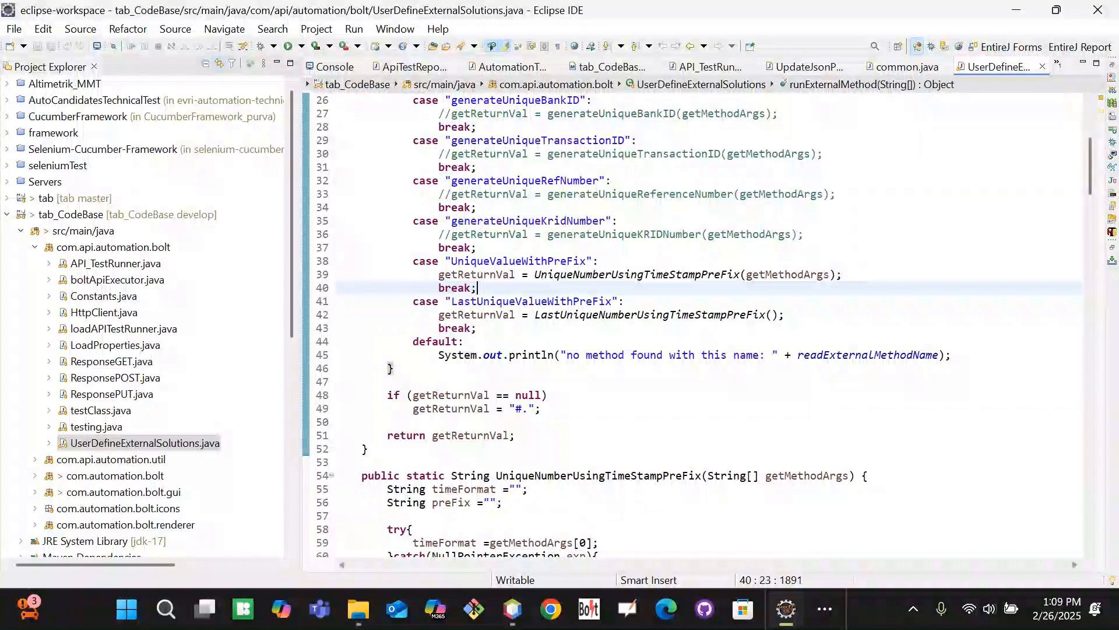
click(904, 322)
mouse_move(1090, 169)
mouse_down()
mouse_move(1092, 113)
mouse_move(1091, 225)
mouse_move(1092, 142)
mouse_move(1088, 168)
mouse_up()
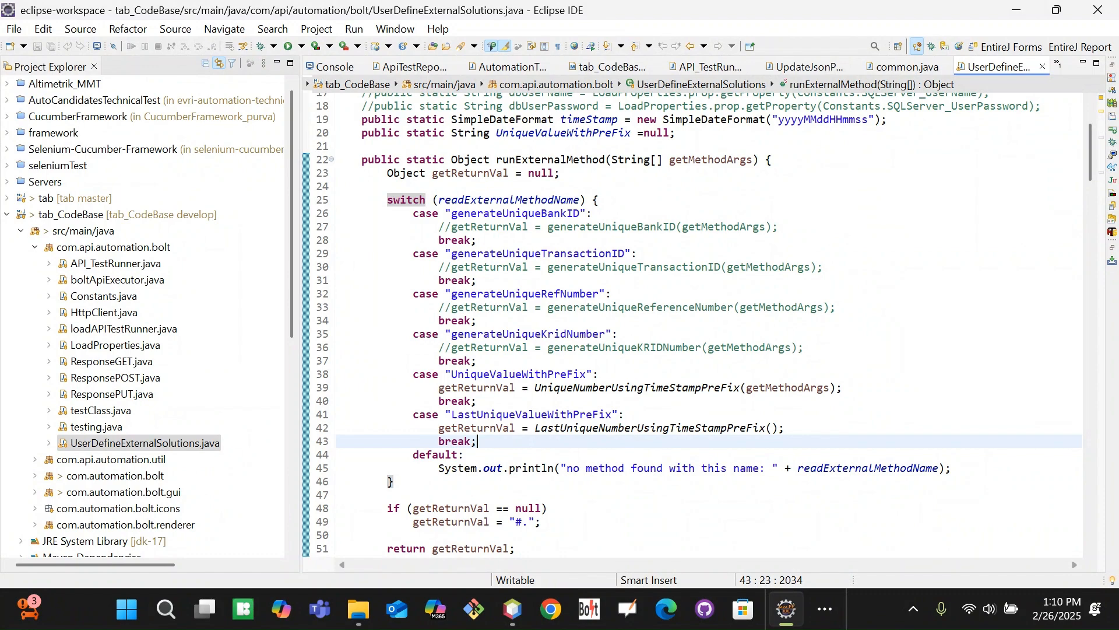
mouse_move(1090, 166)
mouse_down()
mouse_move(1092, 445)
mouse_move(1098, 128)
mouse_move(1094, 212)
mouse_move(1094, 175)
mouse_up()
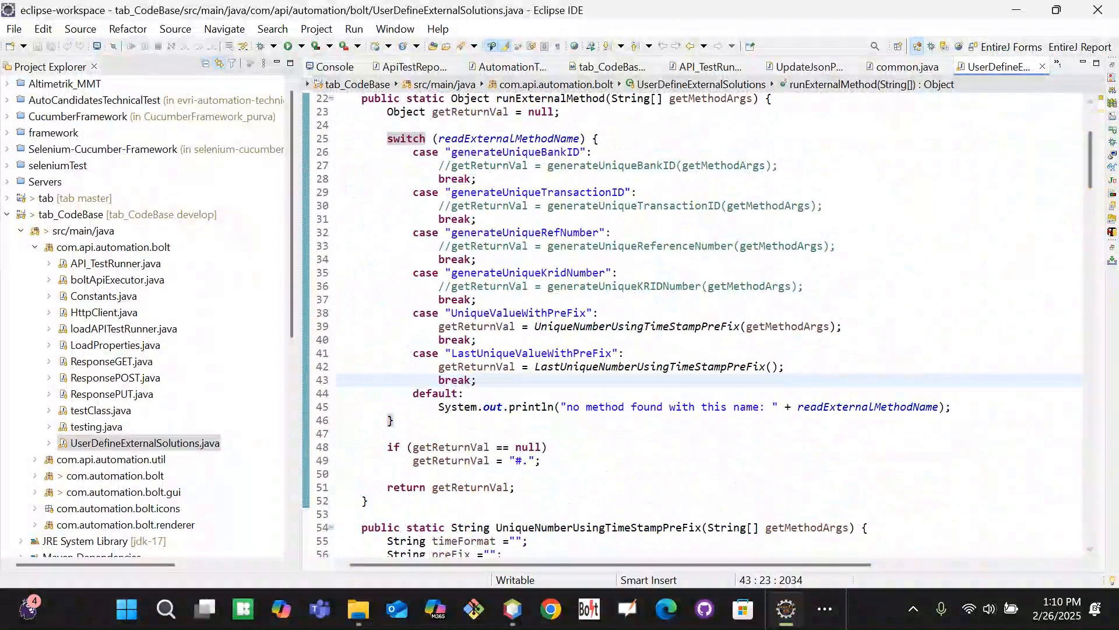
drag(1091, 168, 1092, 183)
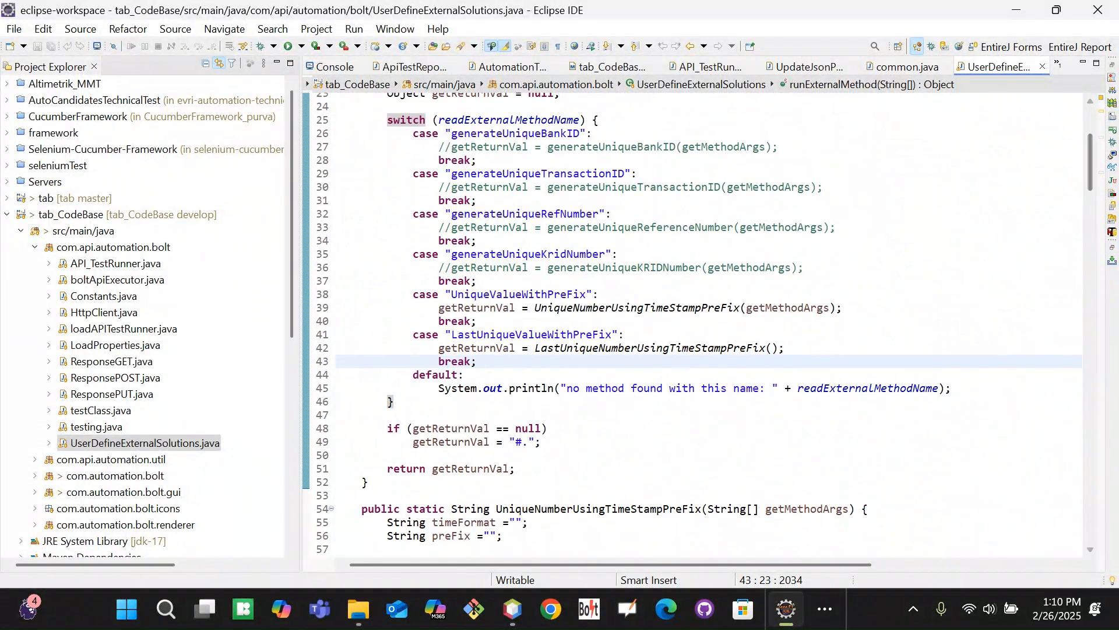
Inspect the LastUniqueValueWithPreFix case and its UniqueNumberUsingTimeStampPreFix call in UserDefineExternalSolutions.java
double_click(506, 335)
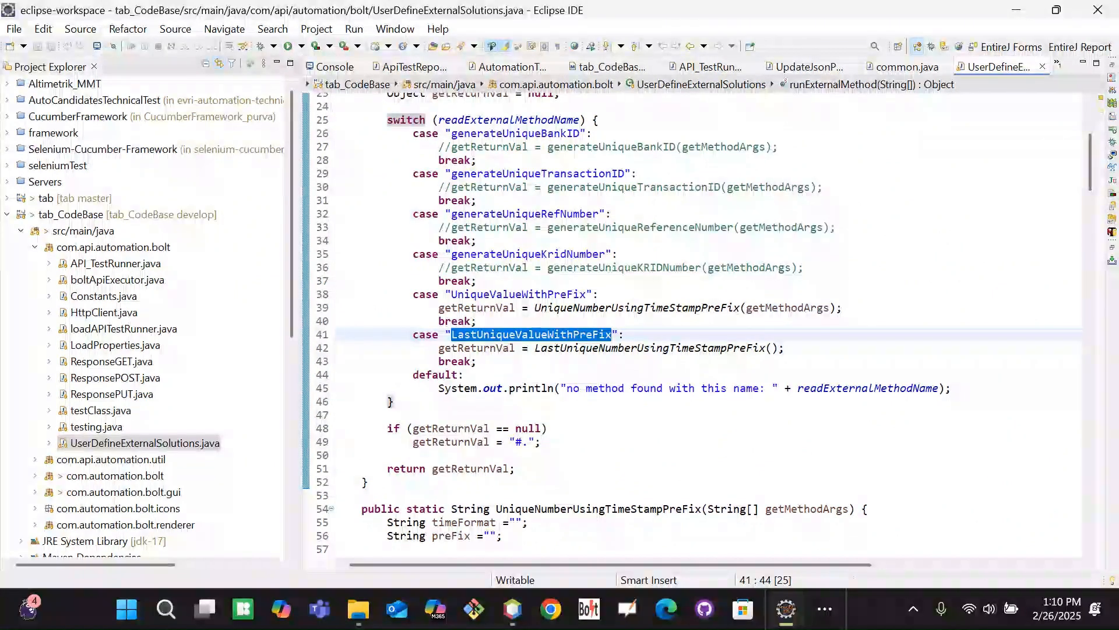
click(699, 323)
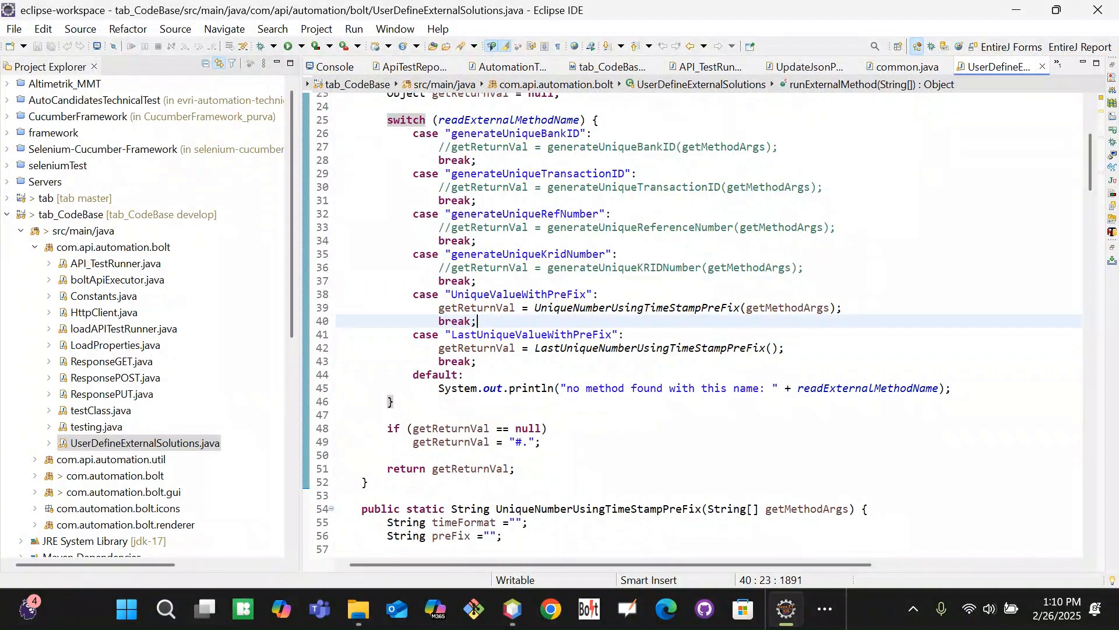
double_click(611, 307)
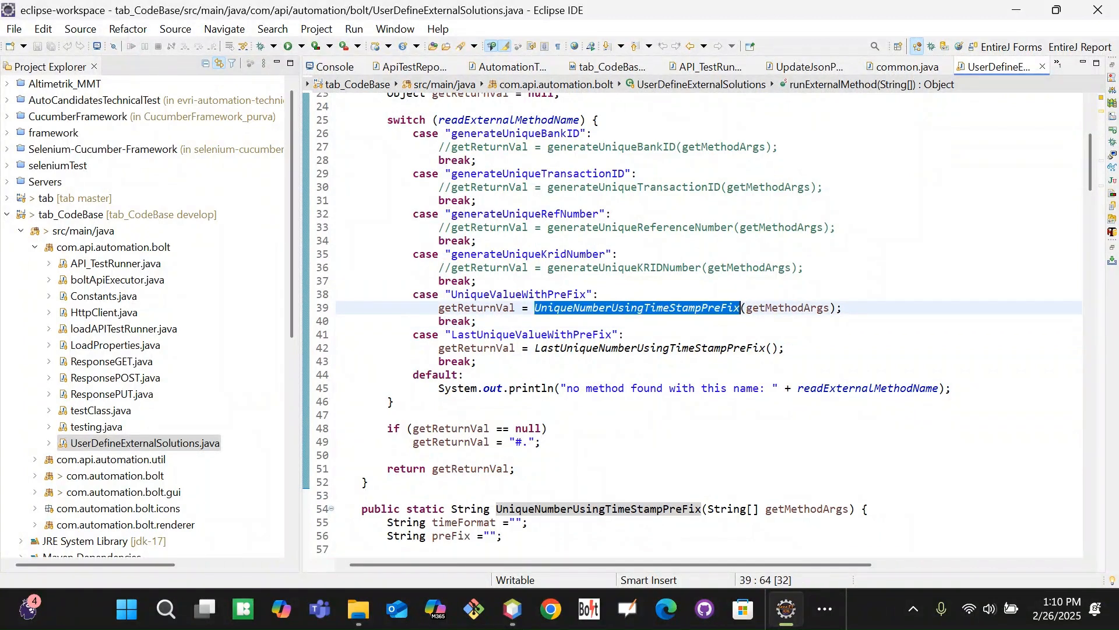
double_click(506, 336)
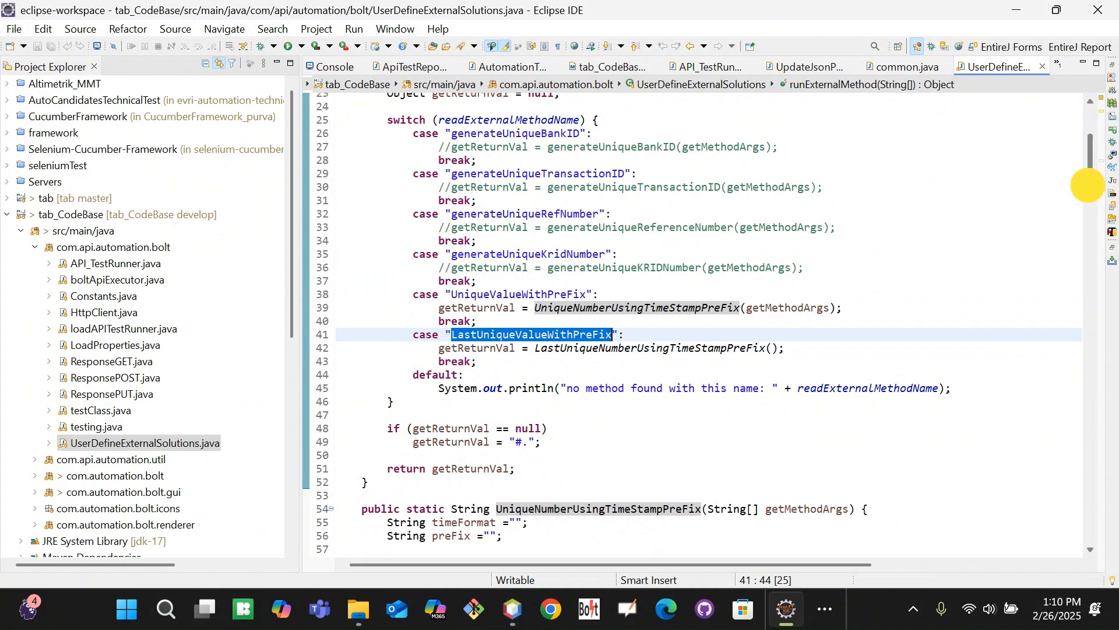
scroll(1089, 173, up, 3)
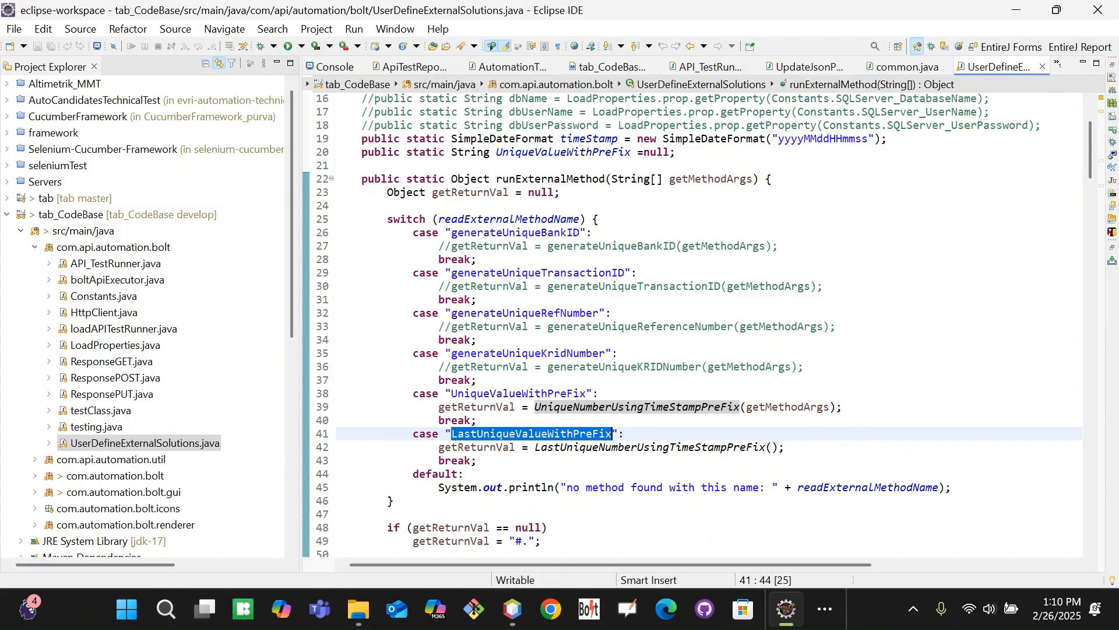
Compare the UniqueValueWithPreFix and LastUniqueValueWithPreFix cases, then go back to the Bolt test editor
click(855, 367)
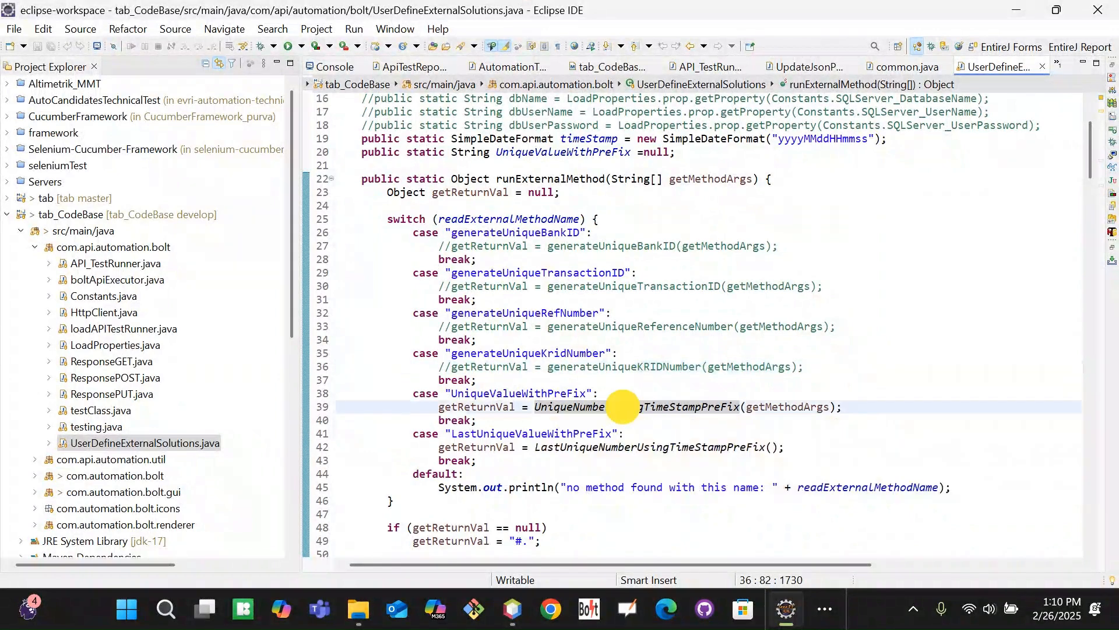
double_click(619, 406)
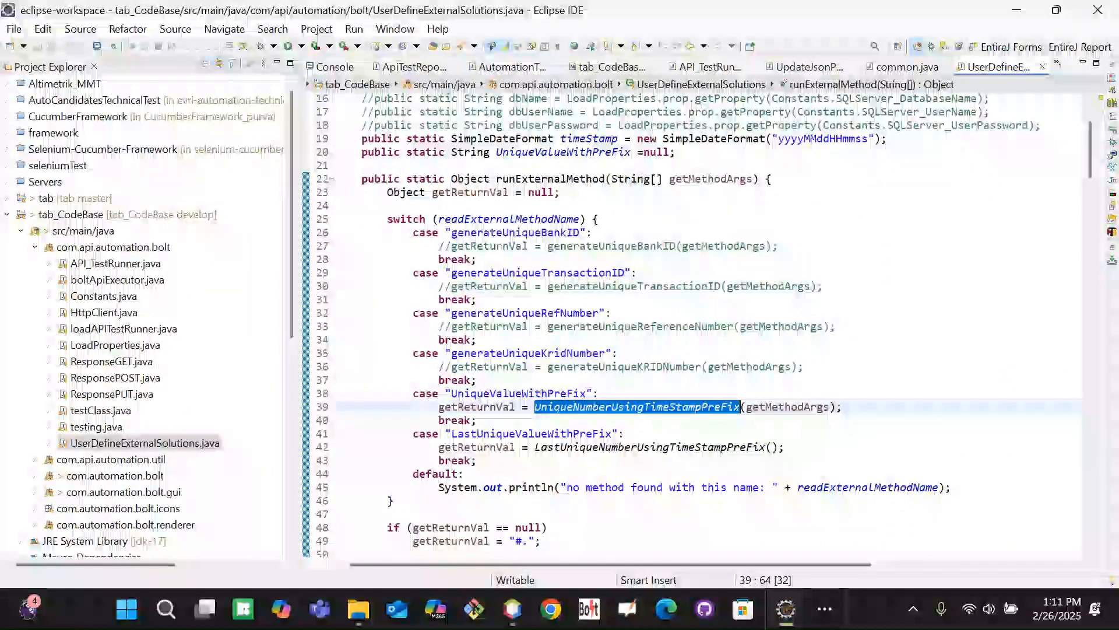
click(513, 433)
double_click(513, 433)
double_click(522, 393)
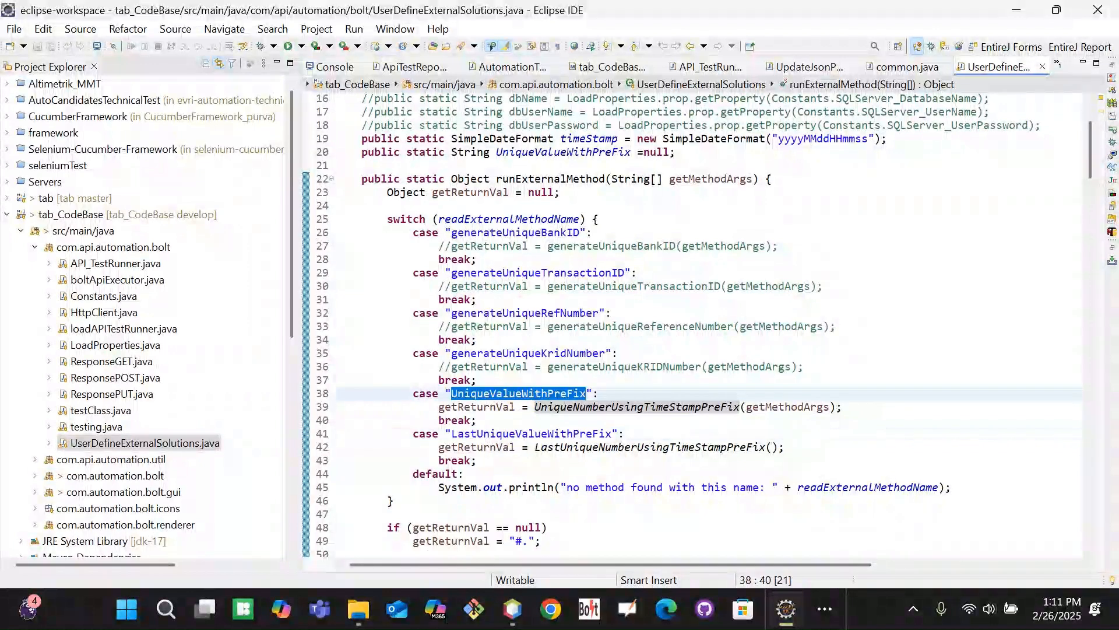
click(522, 433)
double_click(522, 433)
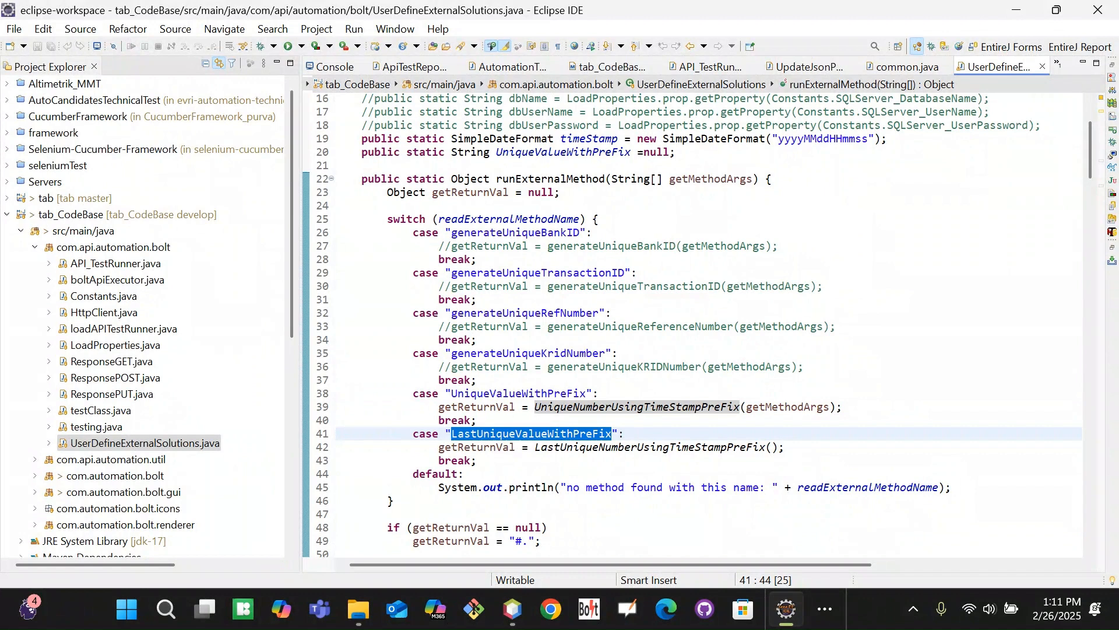
click(583, 406)
double_click(583, 406)
click(961, 428)
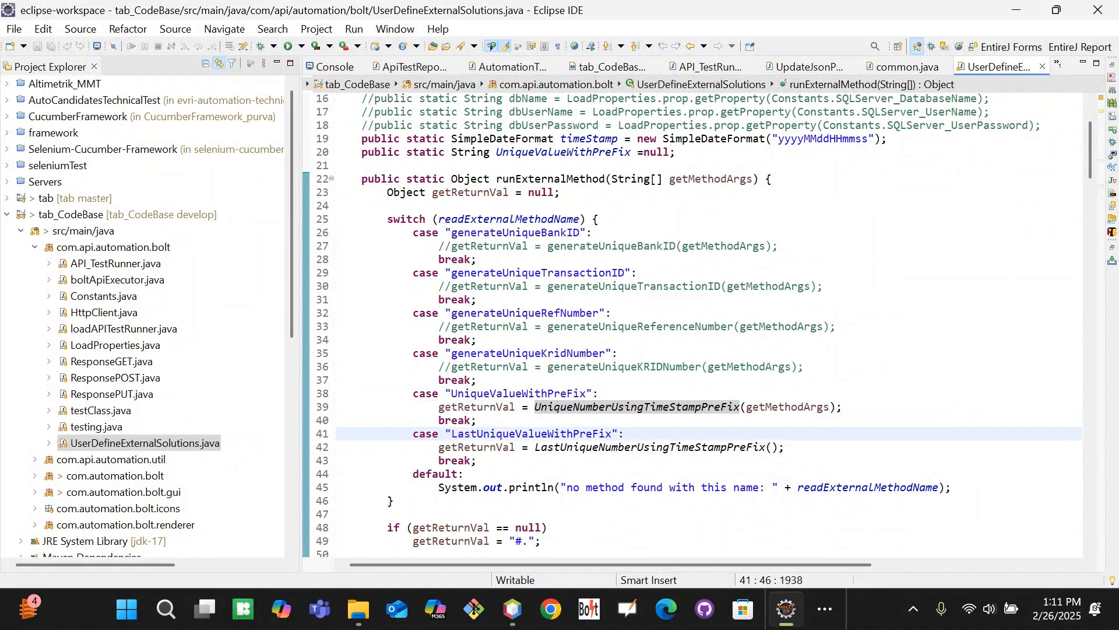
key(alt+Tab)
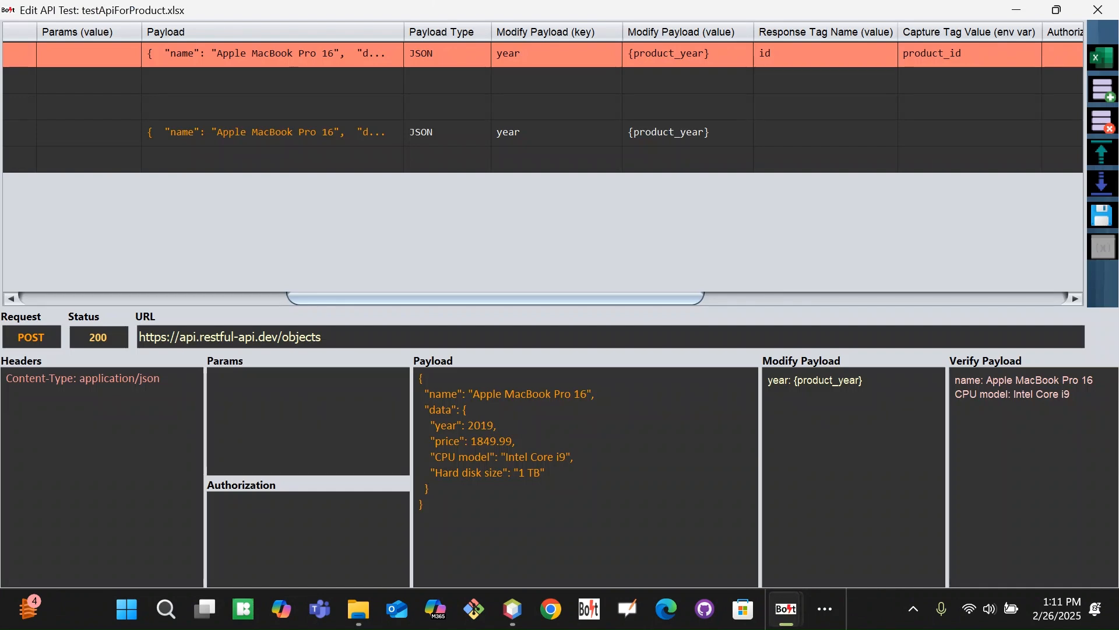
Select and copy the CPU model value 'Intel Core i9' from the payload
drag(499, 297, 971, 278)
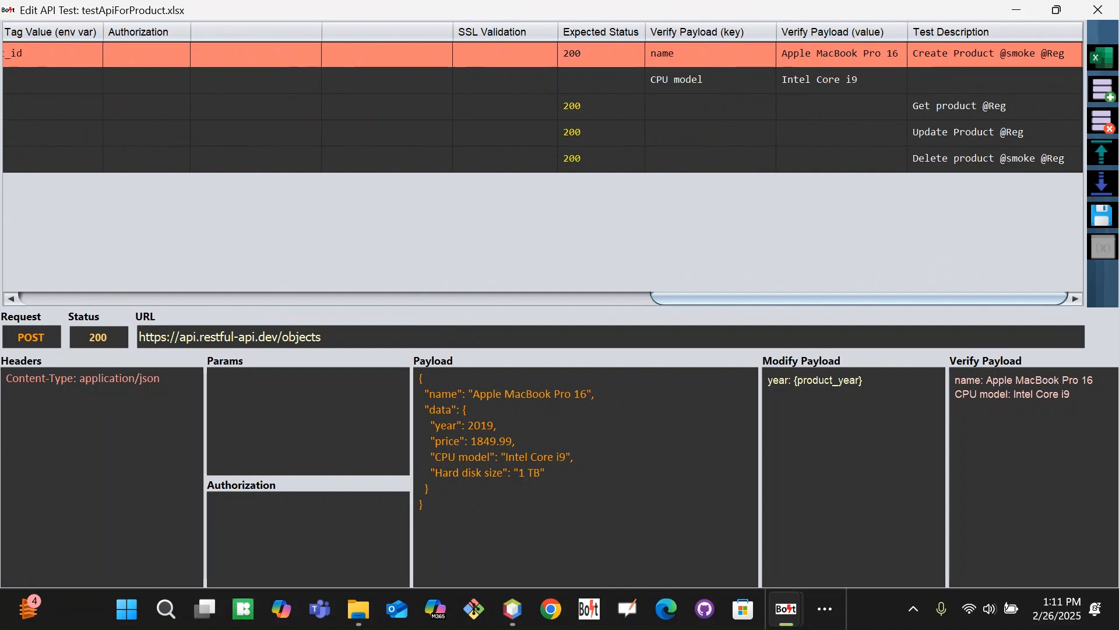
drag(505, 457, 565, 457)
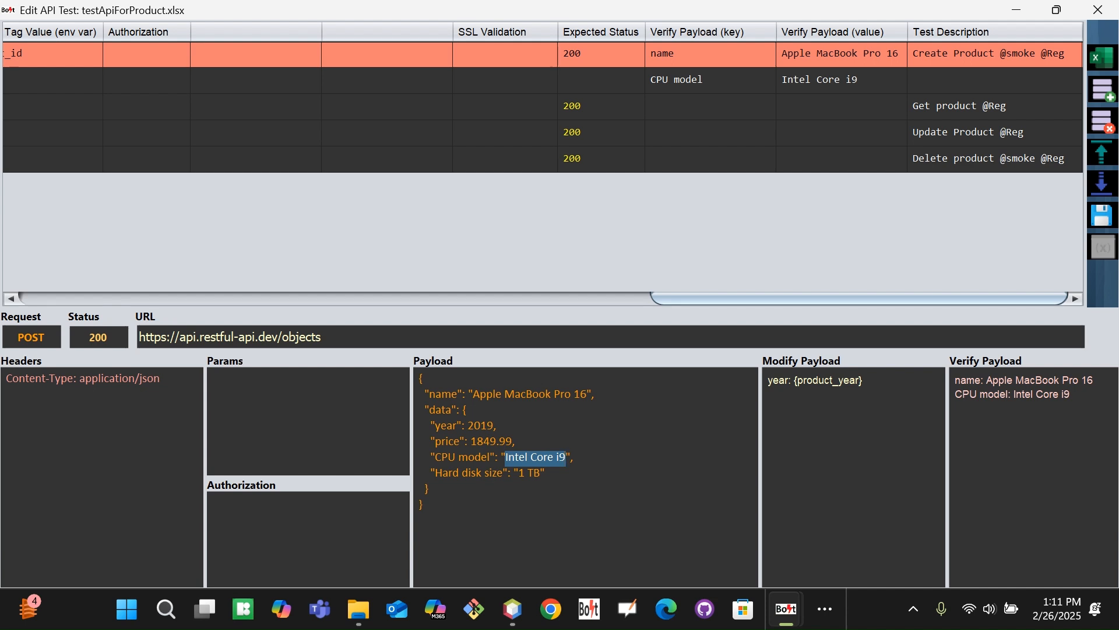
click(510, 463)
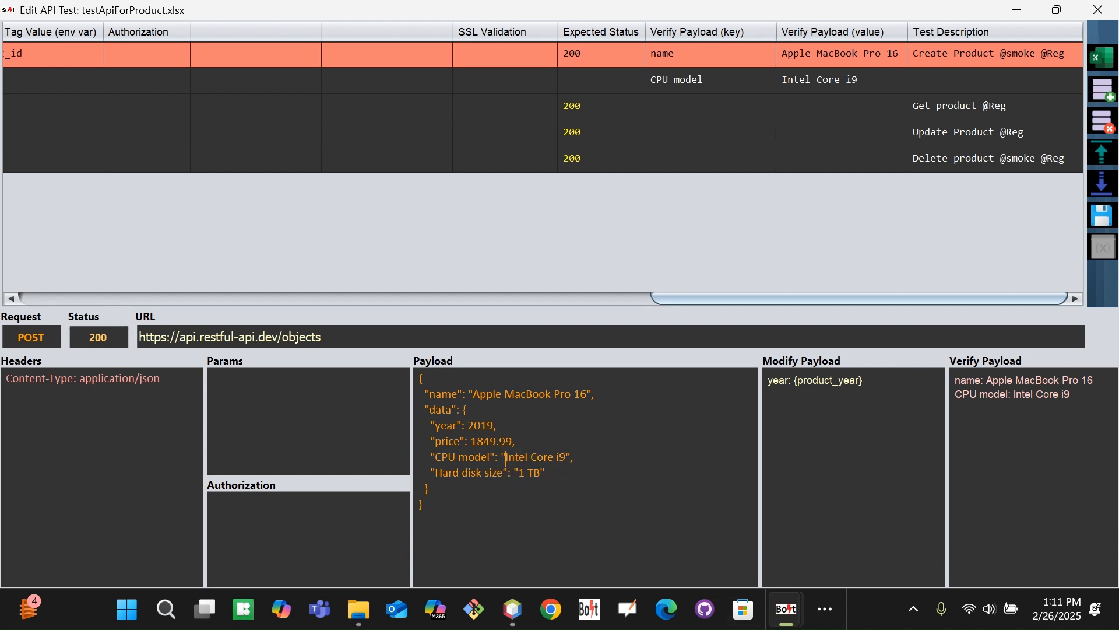
drag(506, 457, 566, 457)
key(ctrl+c)
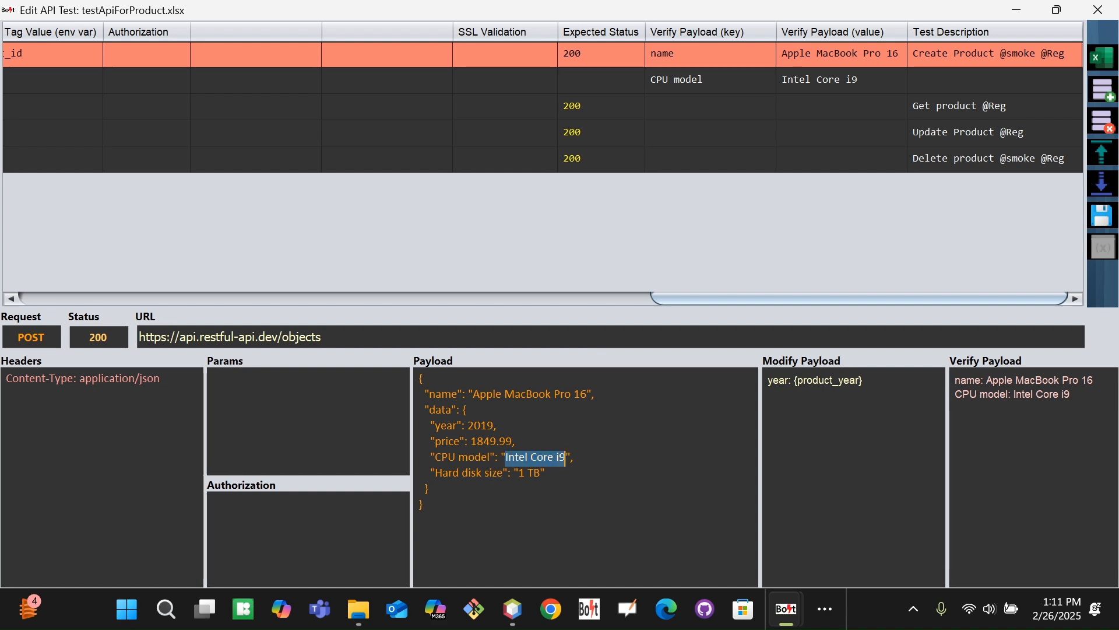
key(alt+Tab)
key(alt+Tab)
key(alt+Tab)
key(alt+Tab)
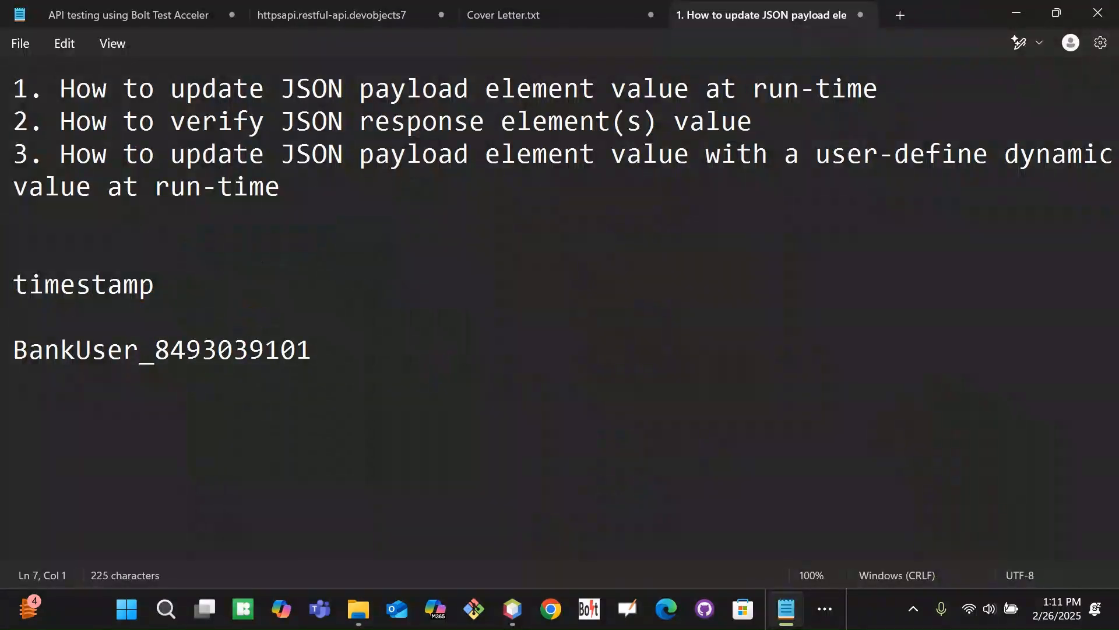
click(430, 355)
key(Return)
key(Return)
key(ctrl+v)
key(Left)
key(Left)
key(Left)
key(Left)
key(Left)
key(Left)
key(Left)
key(Left)
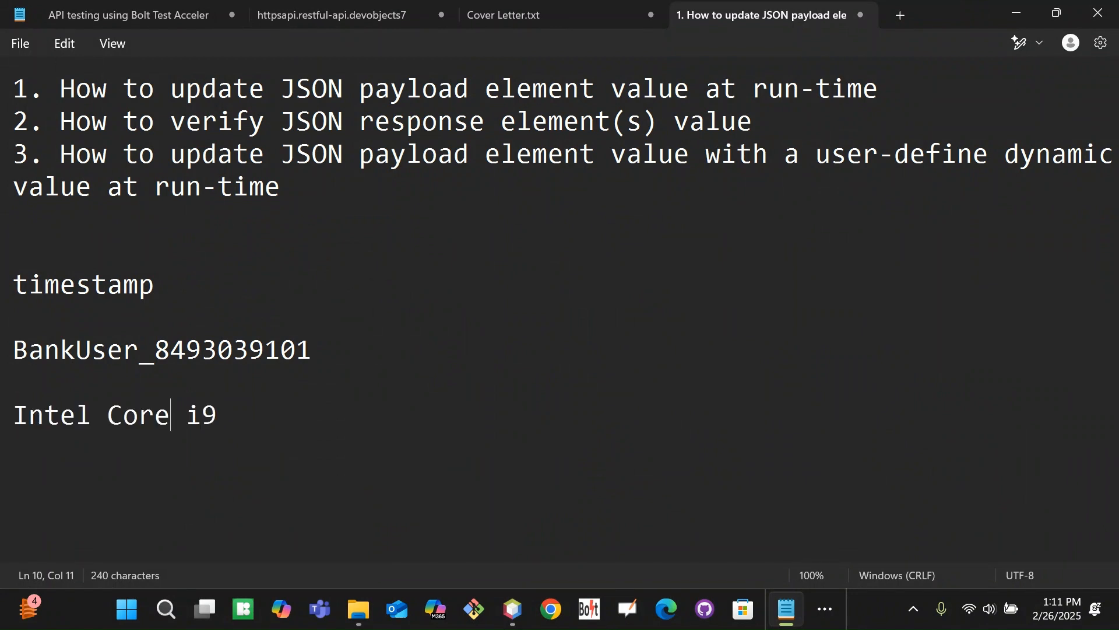
key(Delete)
key(Right)
key(Right)
key(Right)
key(Right)
key(Right)
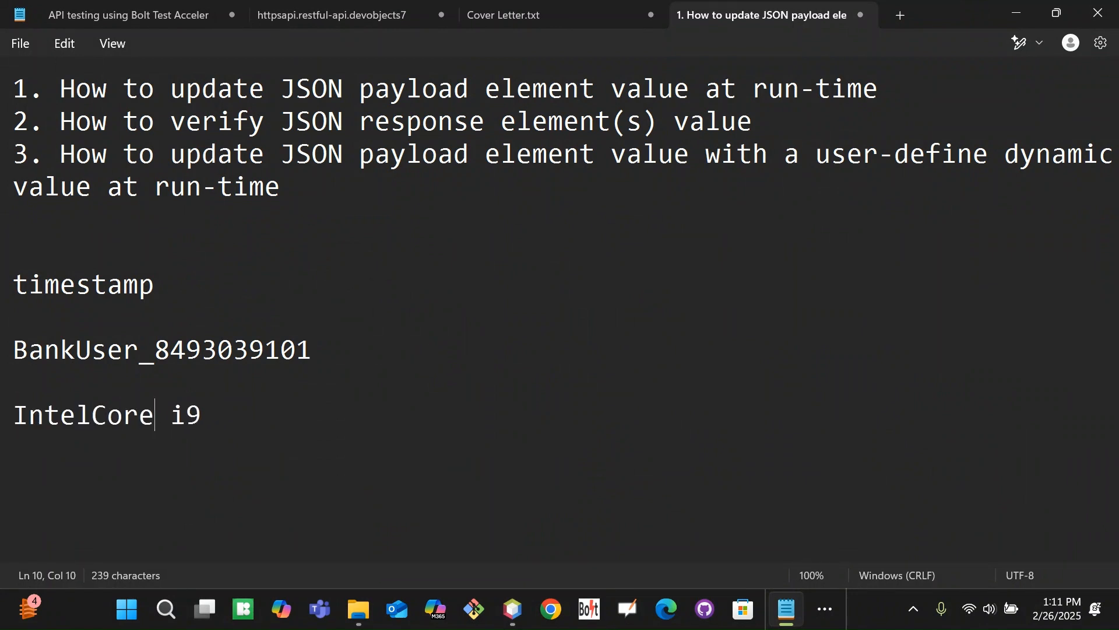
key(Left)
key(Delete)
key(Left)
key(Left)
key(Left)
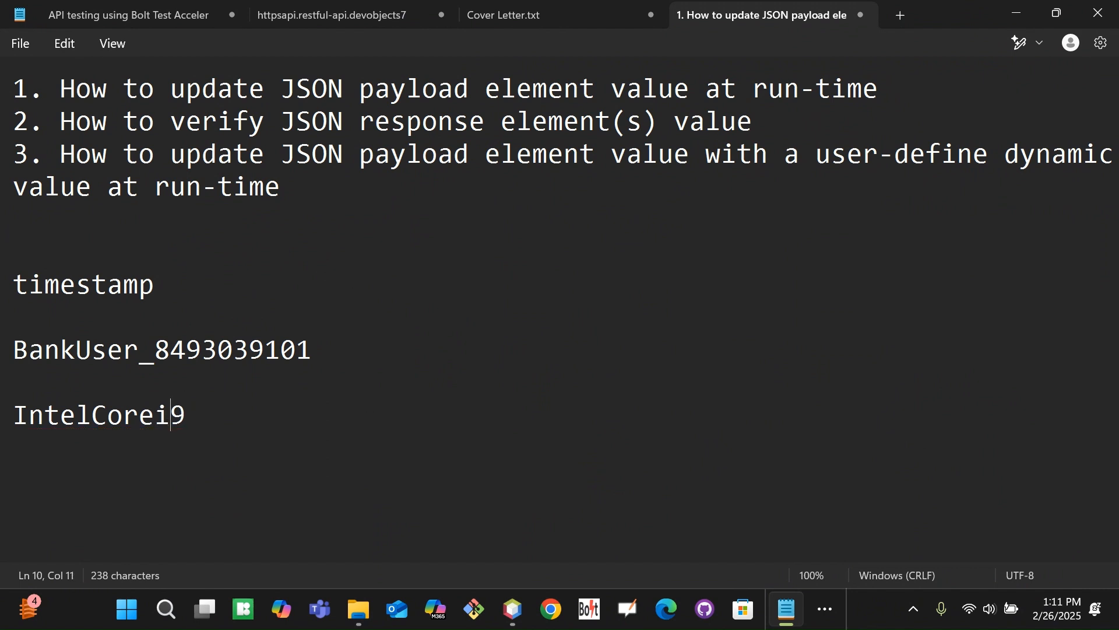
key(Right)
key(Right)
key(Right)
key(Right)
key(Right)
key(BackSpace)
key(BackSpace)
key(BackSpace)
key(BackSpace)
key(BackSpace)
key(BackSpace)
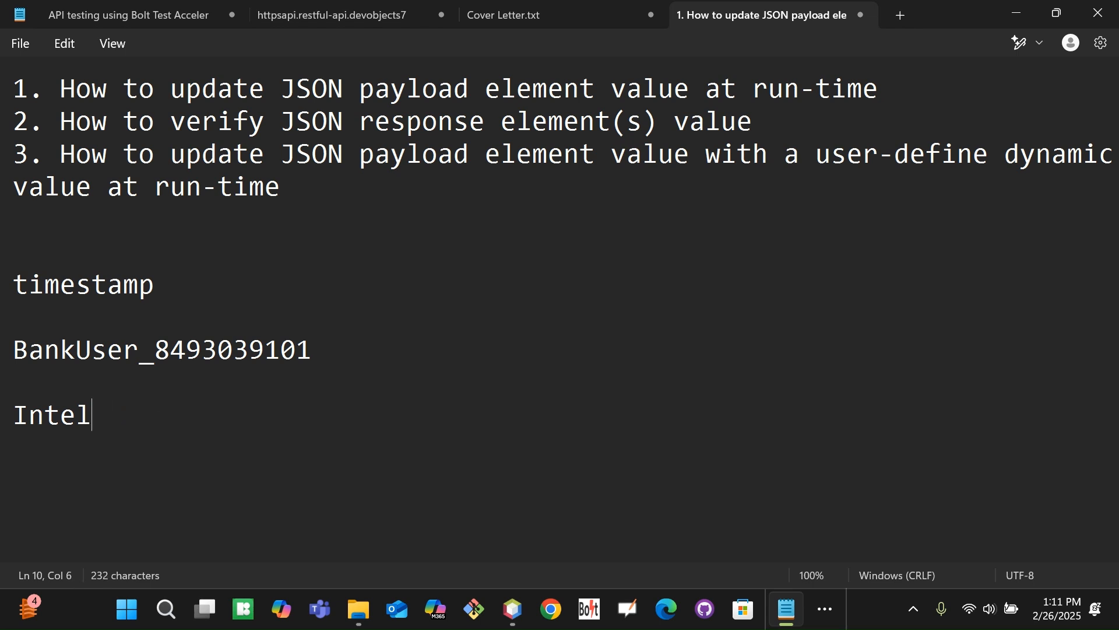
text(_8488393919)
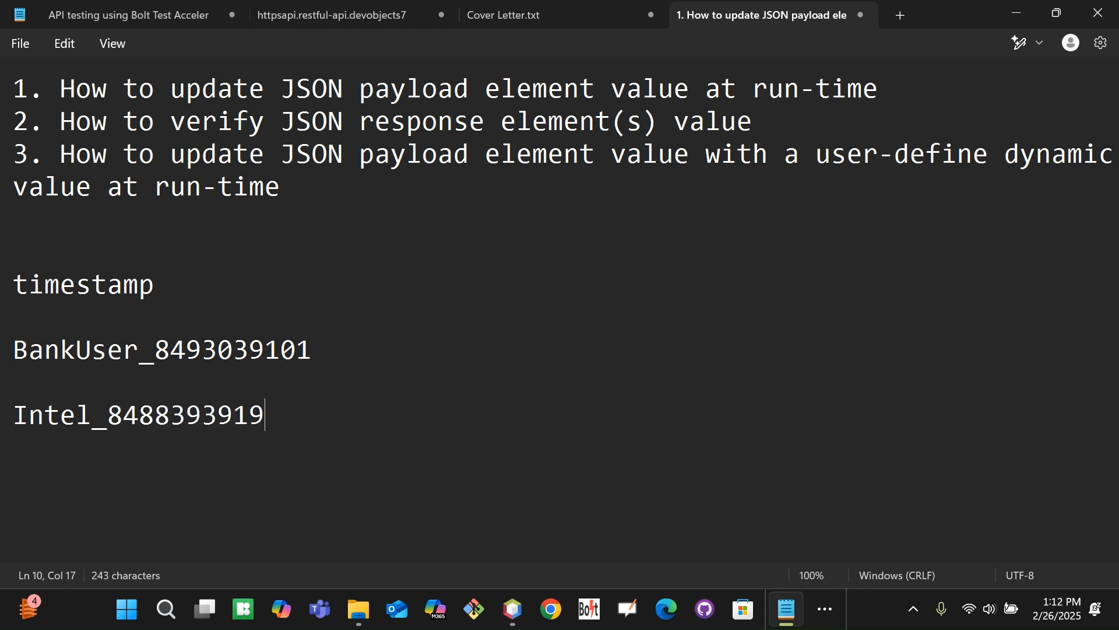
key(Left)
key(Left)
key(Left)
key(Left)
key(Left)
key(Left)
key(Left)
key(Left)
key(Left)
key(Left)
key(shift+Left)
key(shift+Left)
key(shift+Left)
key(shift+Left)
key(shift+Left)
key(shift+Left)
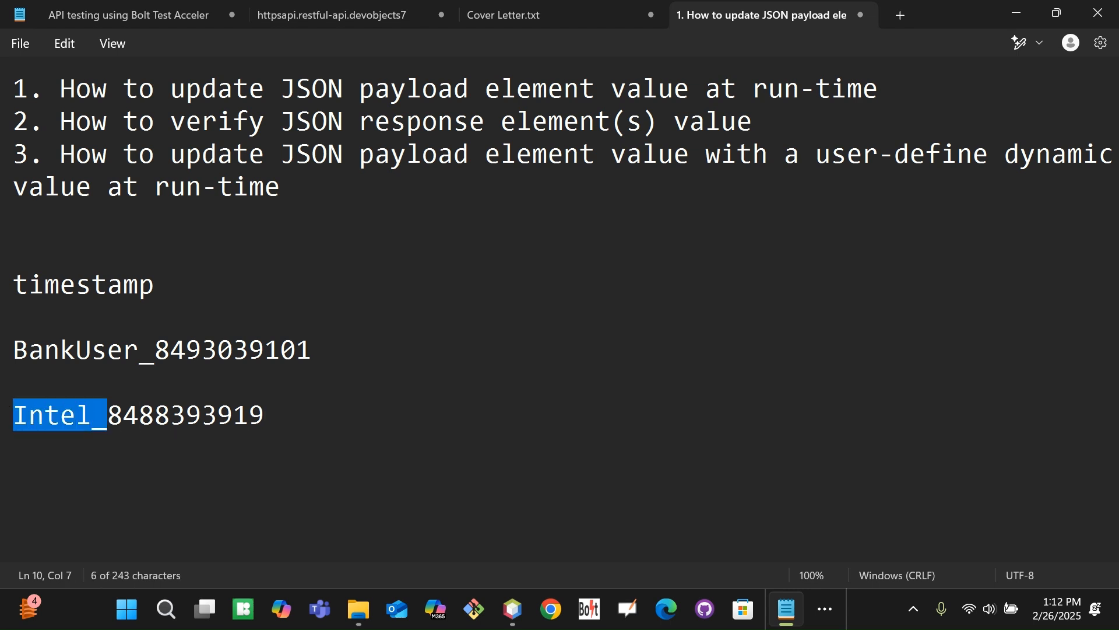
key(Right)
key(shift+Right)
key(shift+Right)
key(shift+Right)
key(shift+Right)
key(shift+Right)
key(shift+Right)
key(shift+Right)
key(shift+Right)
key(shift+Right)
key(shift+Right)
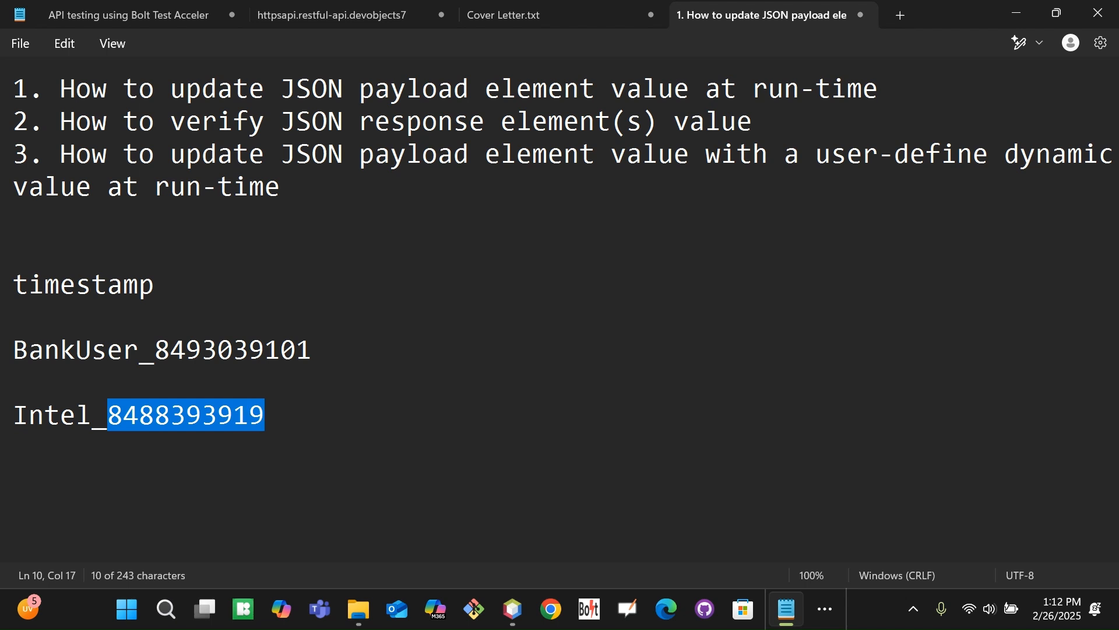
key(Up)
key(Up)
key(Down)
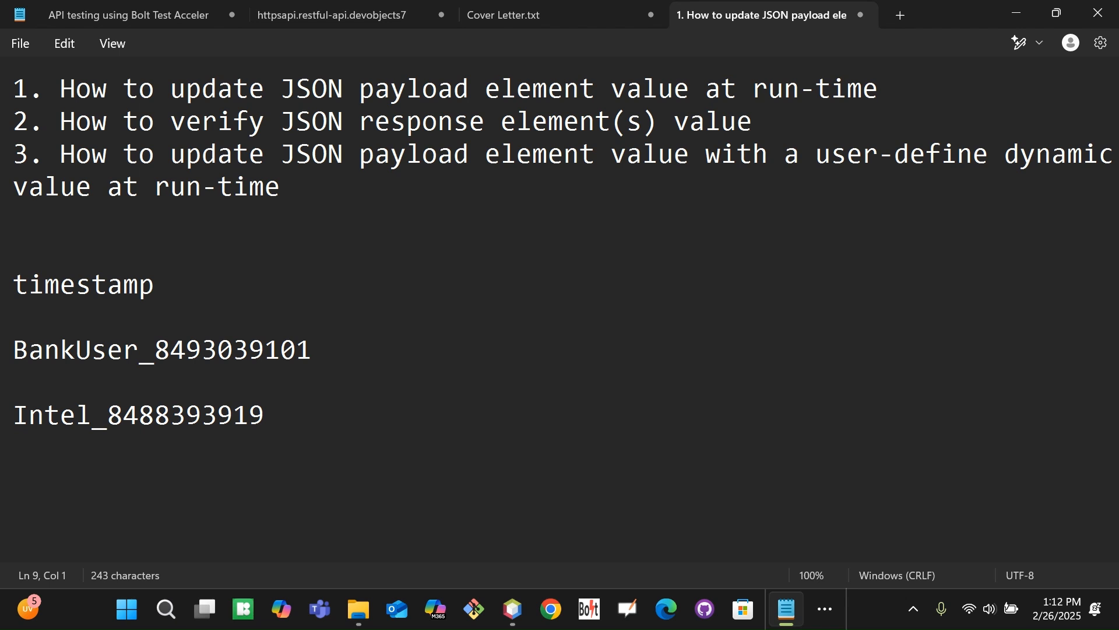
key(Up)
key(Return)
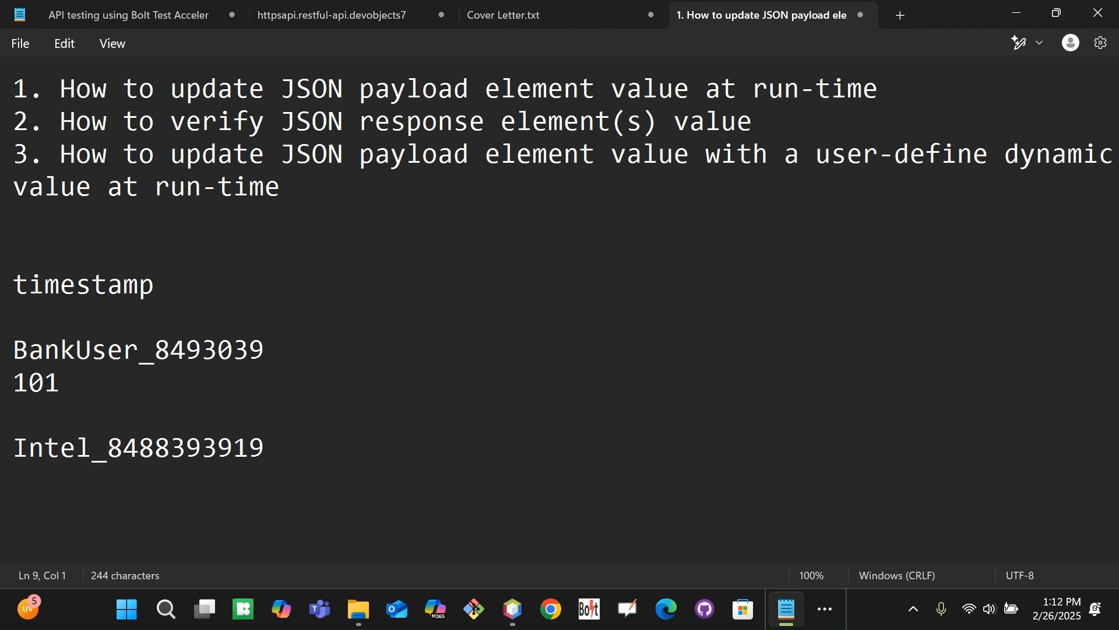
key(BackSpace)
key(Down)
key(Return)
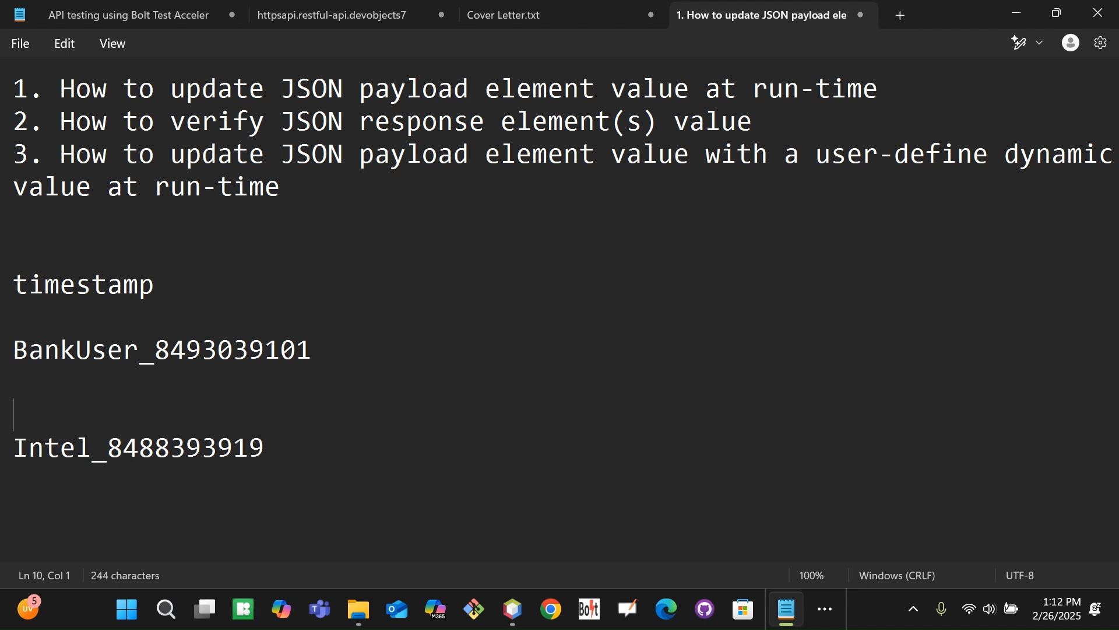
key(Up)
key(Return)
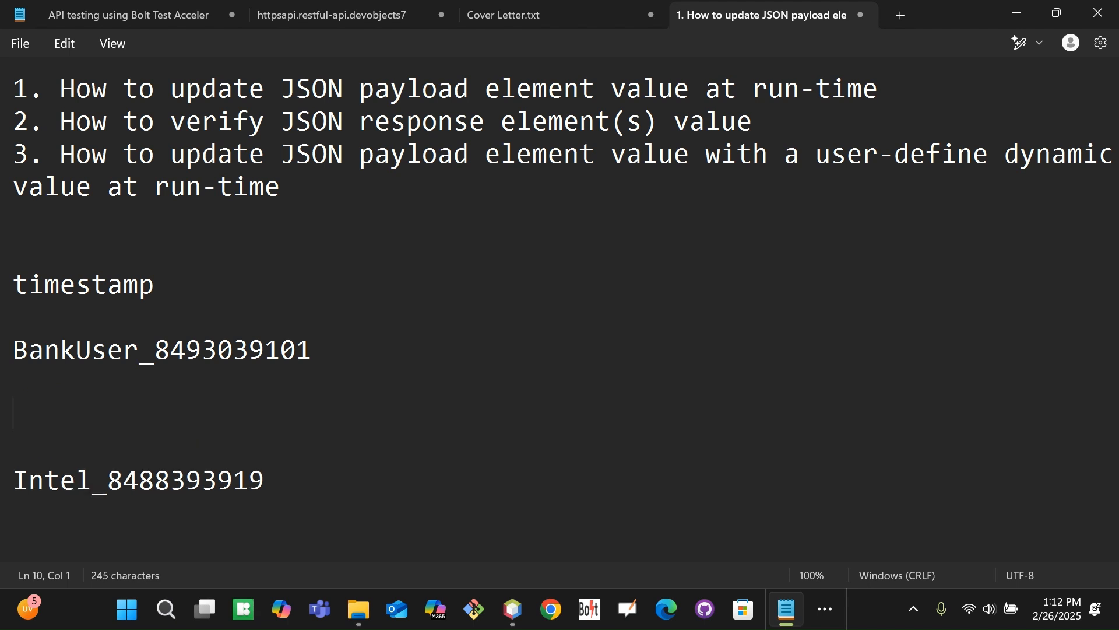
Type the YYYYMMDDHHMMSS pattern above the sample and highlight the Intel_ prefix
text(YYYYMM)
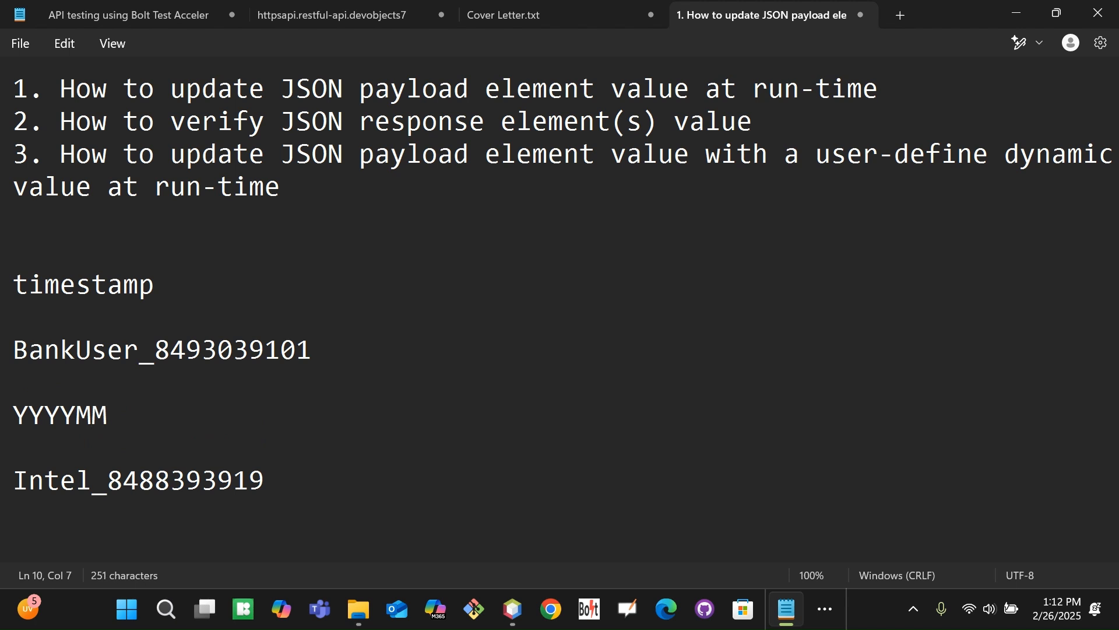
text(DDHHMMSS)
key(Left)
key(Left)
key(Left)
key(Left)
key(Left)
key(Left)
key(Left)
key(Left)
key(Left)
key(Left)
key(Left)
key(Left)
key(Left)
key(Left)
key(shift+Right)
key(shift+Right)
key(shift+Right)
key(shift+Right)
key(shift+Right)
key(shift+Right)
key(shift+Right)
key(shift+Right)
key(shift+Right)
key(shift+Right)
key(shift+Right)
key(shift+Right)
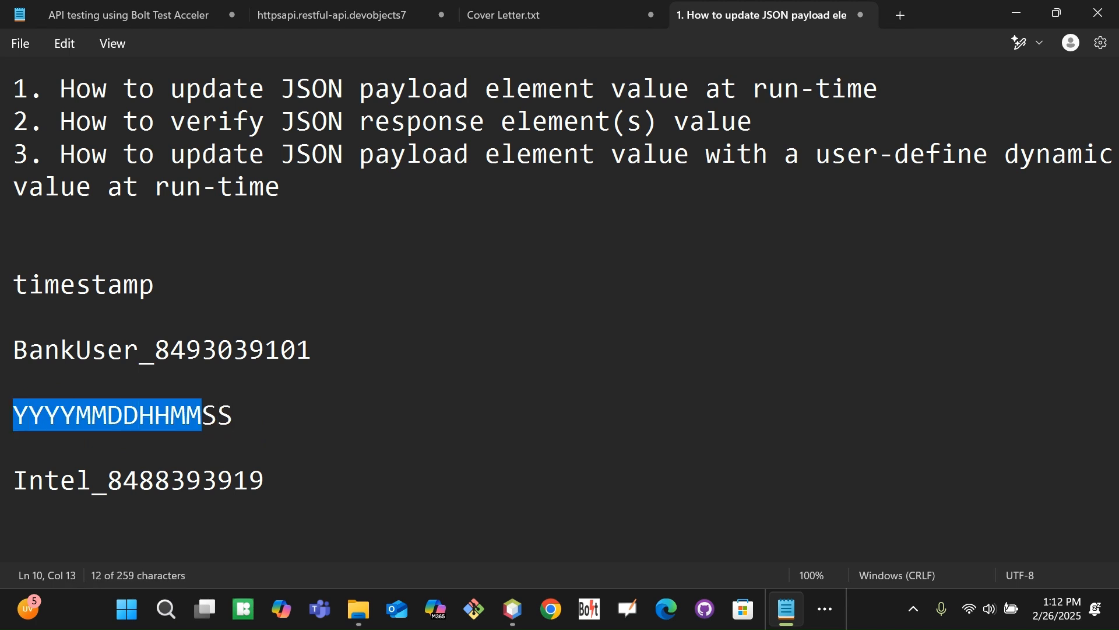
key(shift+Right)
key(shift+Right)
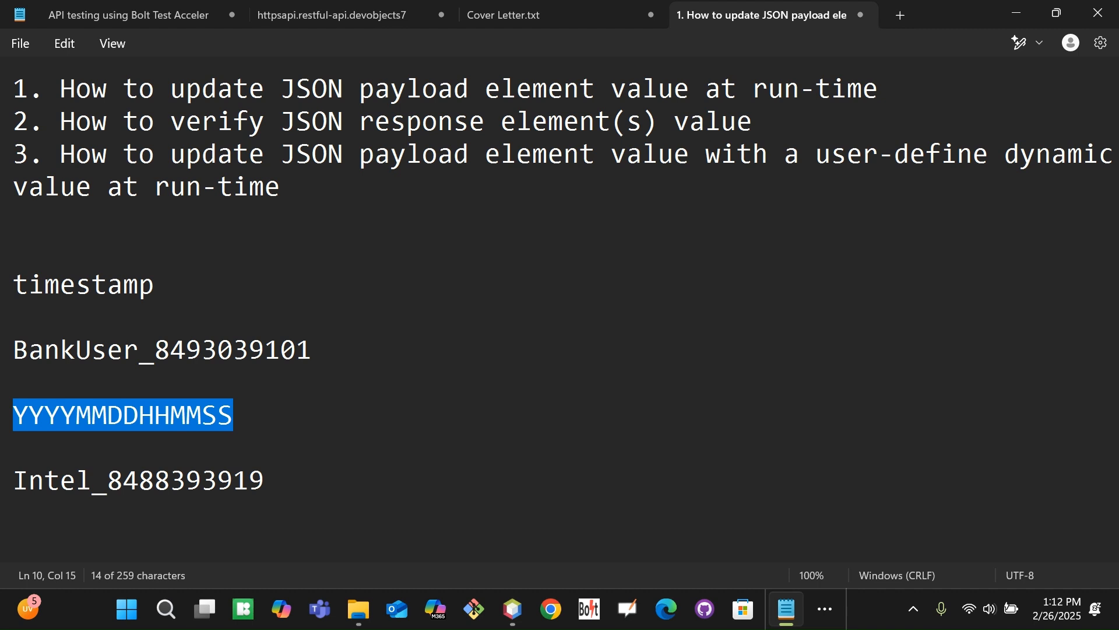
key(Right)
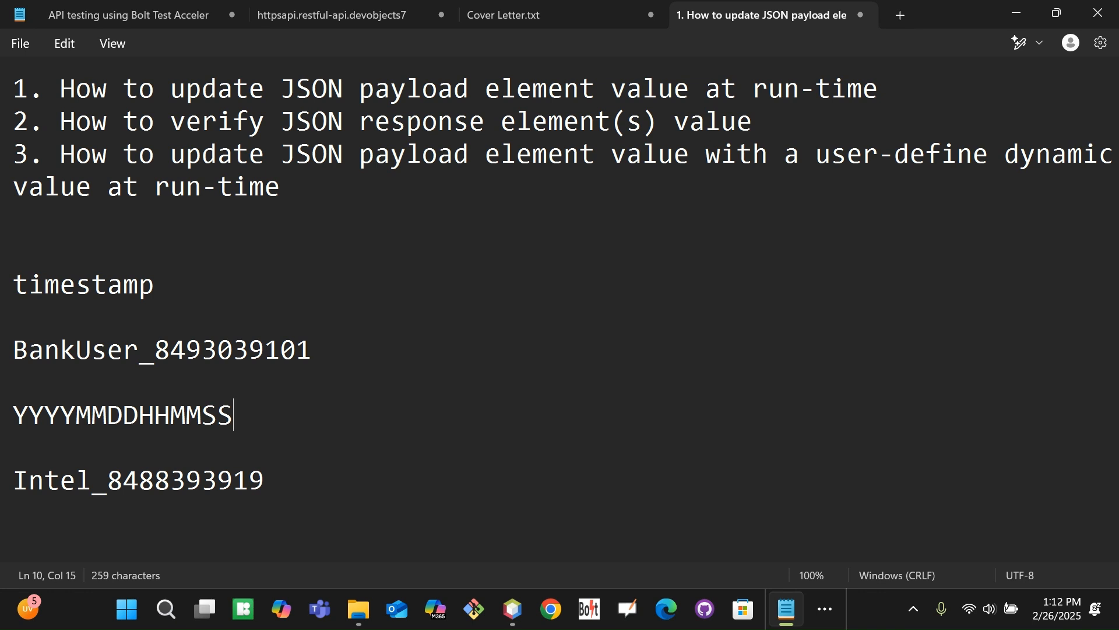
key(Left)
key(Left)
key(Left)
key(Left)
key(Left)
key(Left)
key(Left)
key(Left)
key(Left)
key(Left)
key(Left)
key(Left)
key(Left)
key(Left)
key(shift+Right)
key(shift+Right)
key(shift+Right)
key(shift+Right)
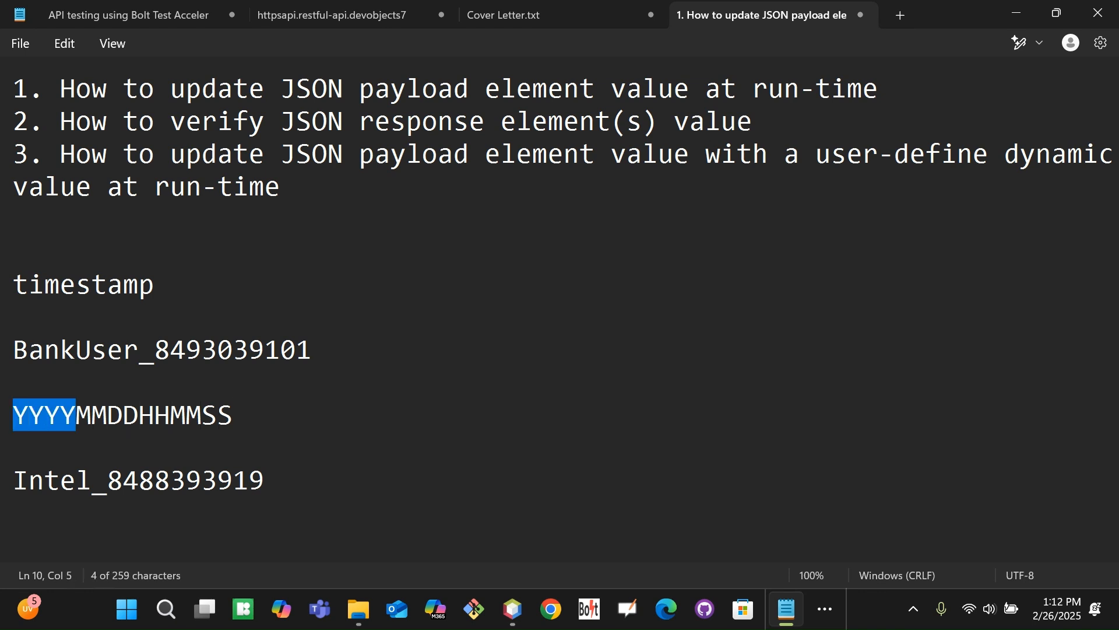
key(shift+Right)
key(shift+Right)
key(shift+Right)
key(shift+Right)
key(shift+Right)
key(shift+Right)
key(shift+Right)
key(shift+Right)
key(shift+Right)
key(shift+Right)
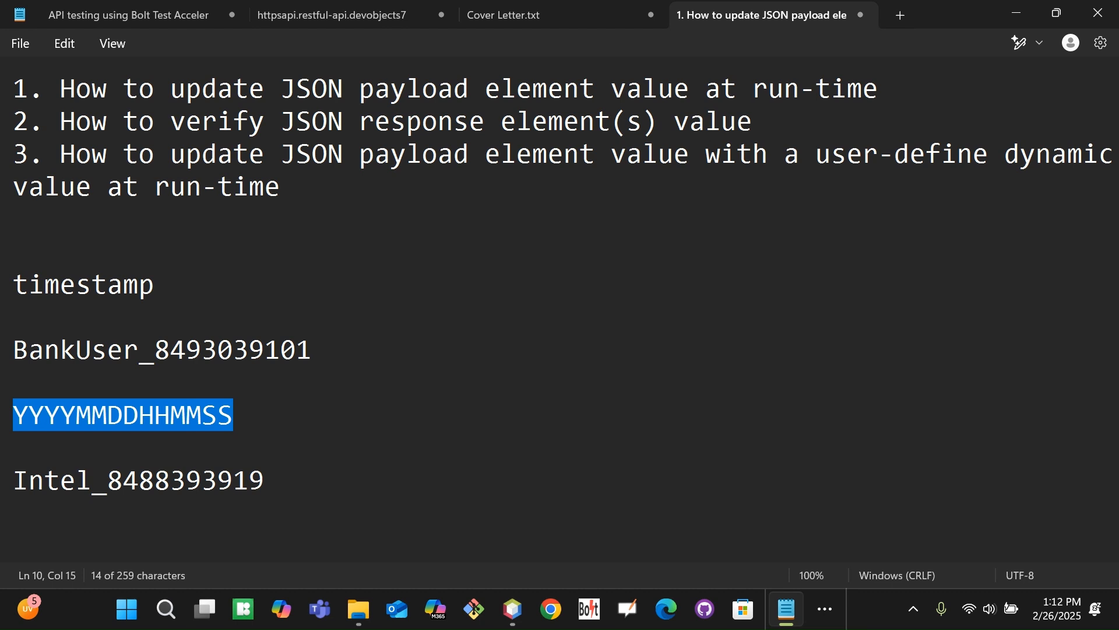
key(Down)
key(Down)
key(Left)
key(Left)
key(Left)
key(Left)
key(Left)
key(Left)
key(Left)
key(Left)
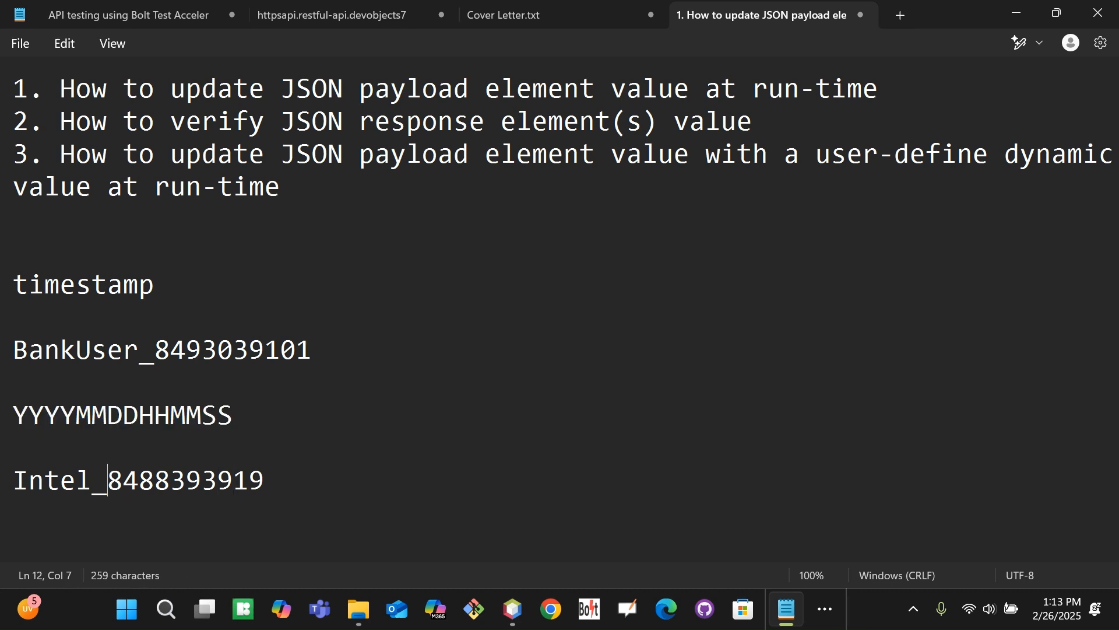
key(shift+Left)
key(shift+Left)
key(shift+Left)
key(shift+Left)
key(shift+Left)
key(shift+Left)
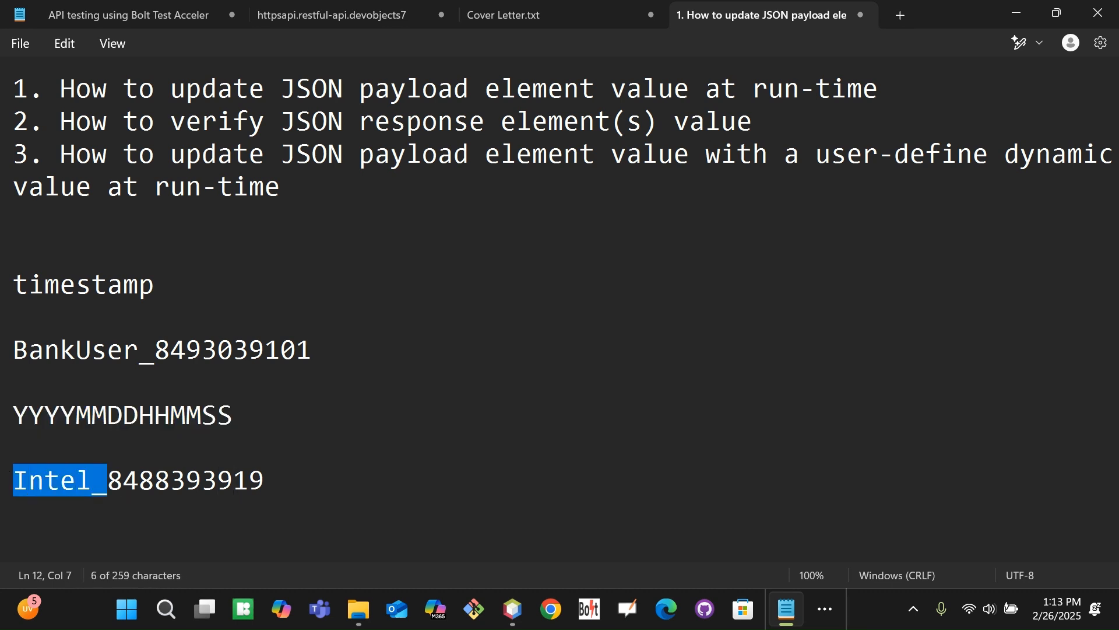
key(alt+Tab)
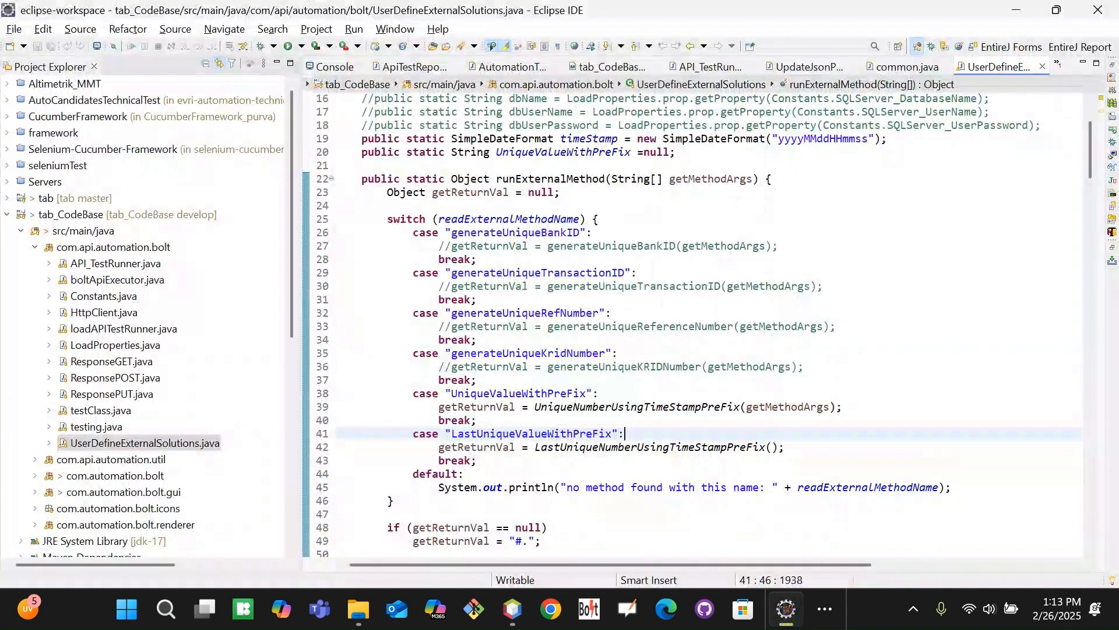
Select UniqueValueWithPreFix in the code and compare it with the YYYYMMDDHHMMSS and Intel_ notes
double_click(569, 393)
key(alt+Tab)
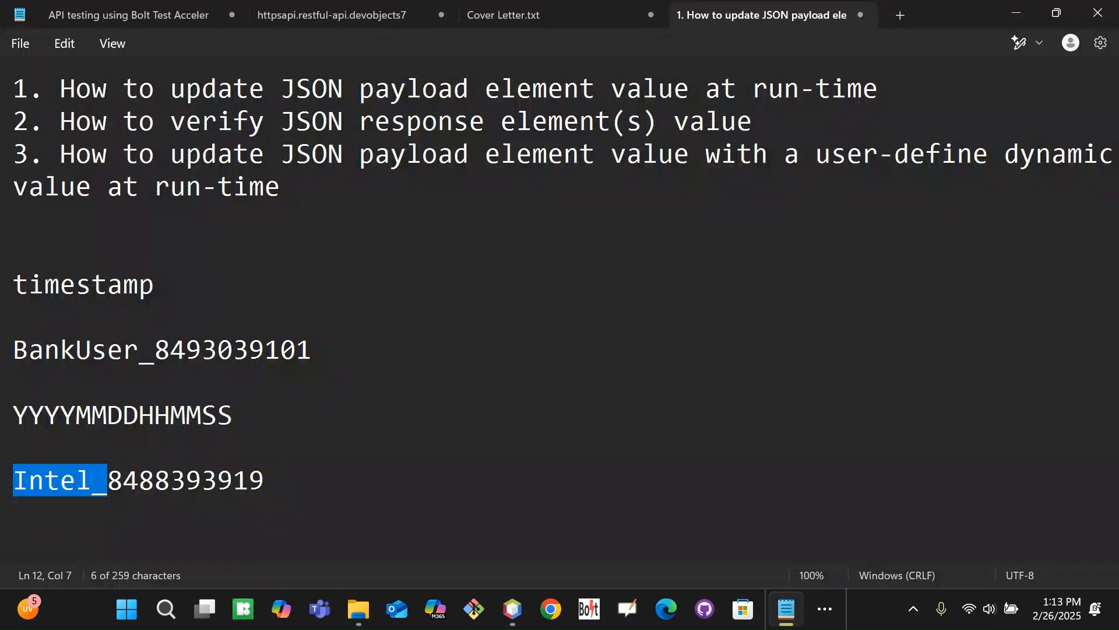
drag(12, 414, 233, 415)
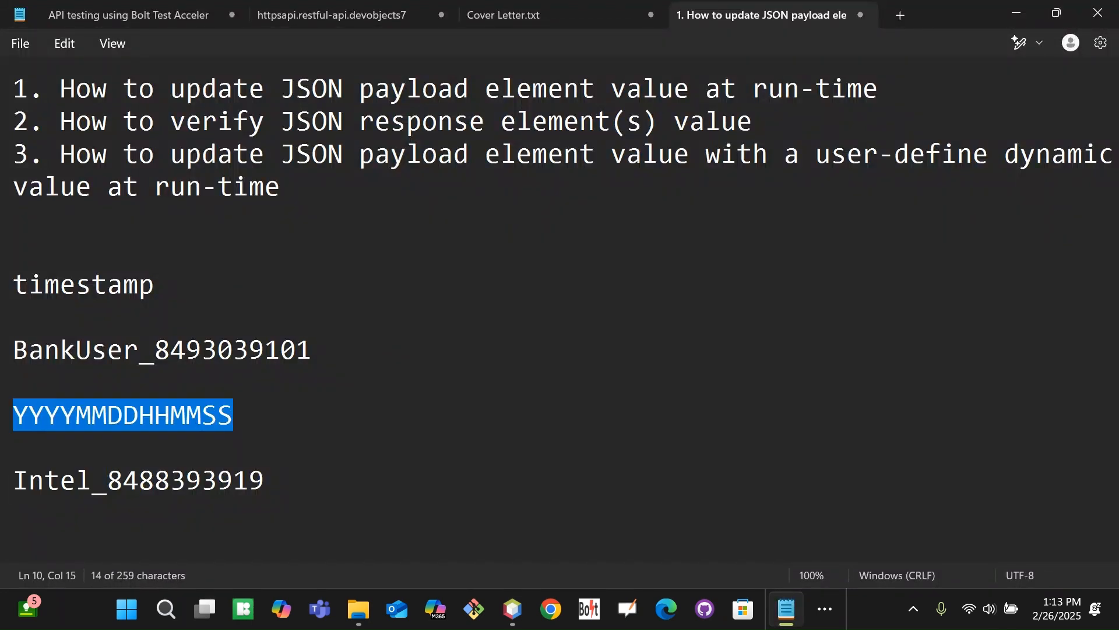
drag(109, 479, 12, 487)
click(476, 420)
key(alt+Tab)
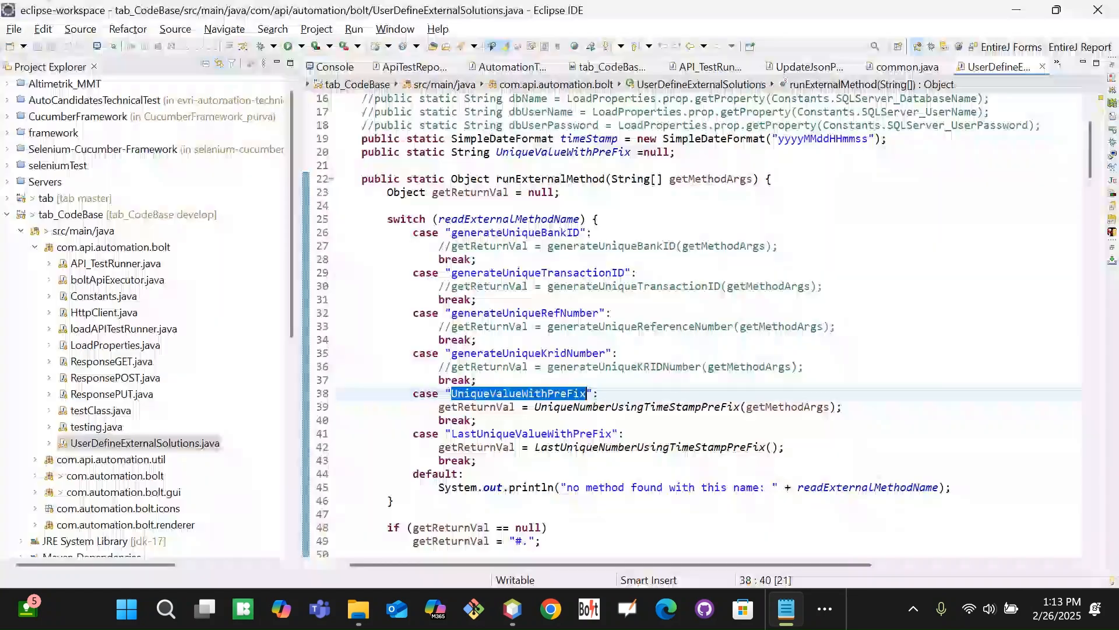
key(alt+Tab)
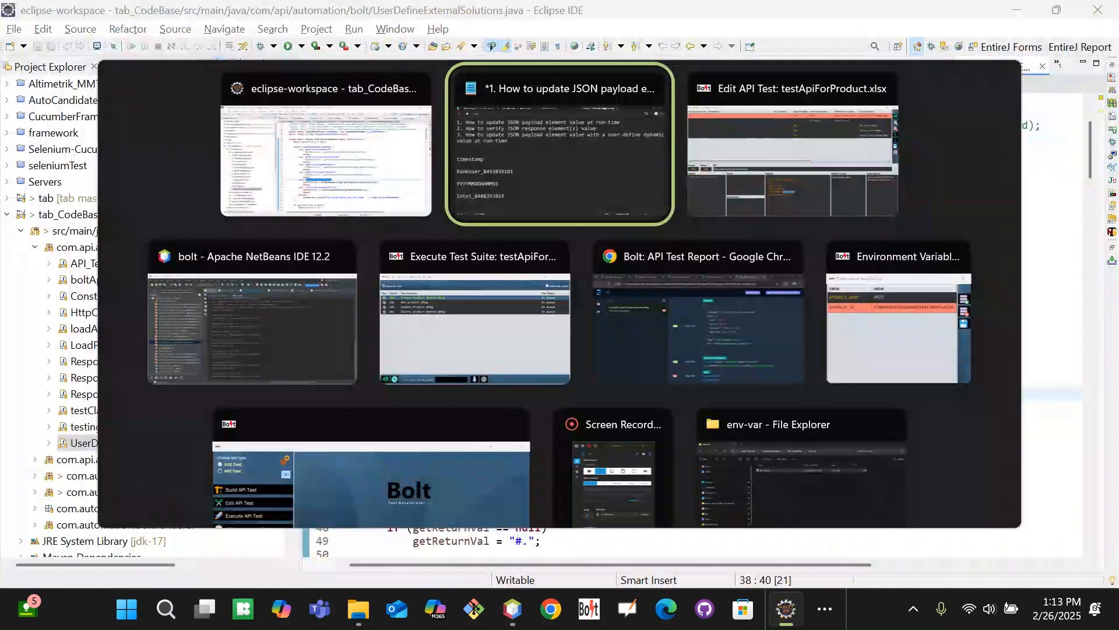
key(Tab)
key(alt+Tab)
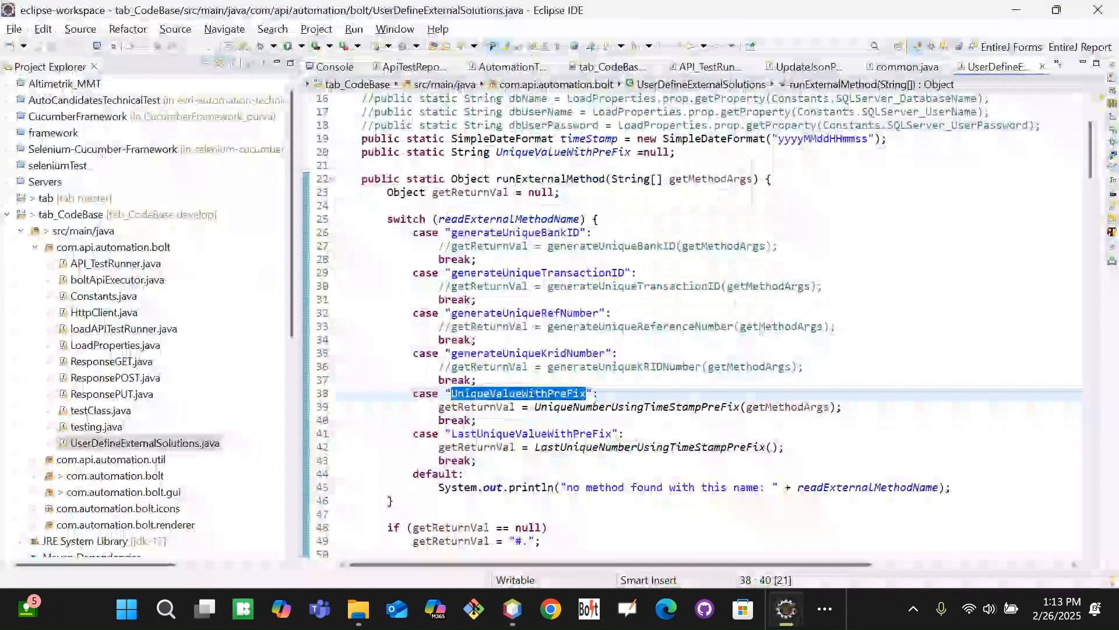
Examine the UniqueValueWithPreFix case and its UniqueNumberUsingTimeStampPreFix call, then go back to Bolt
double_click(603, 407)
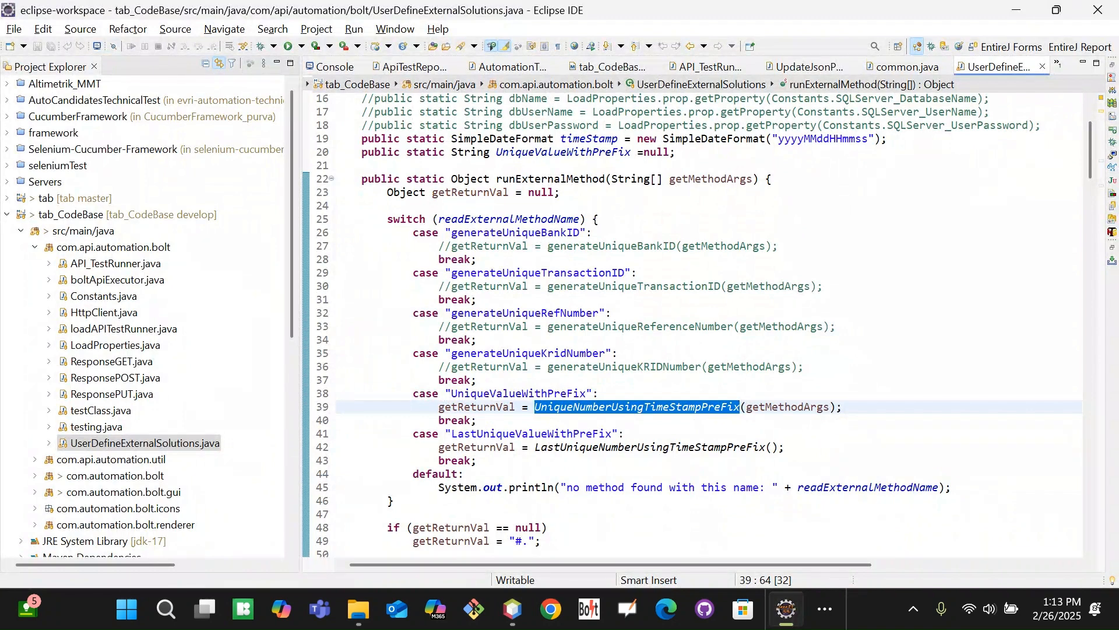
click(493, 385)
triple_click(493, 393)
double_click(495, 393)
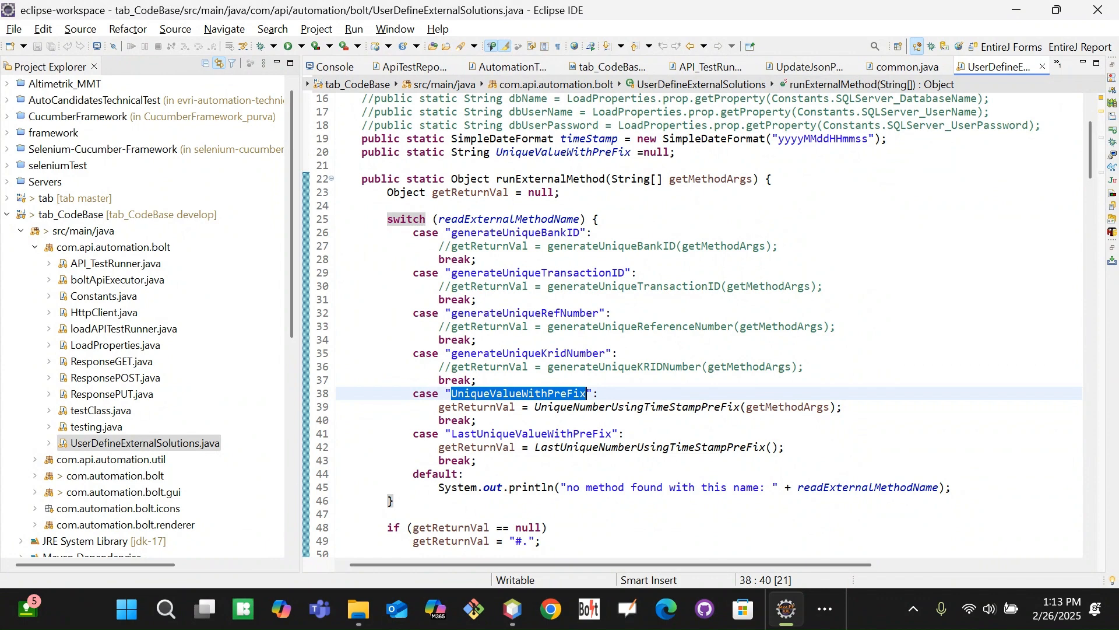
click(670, 406)
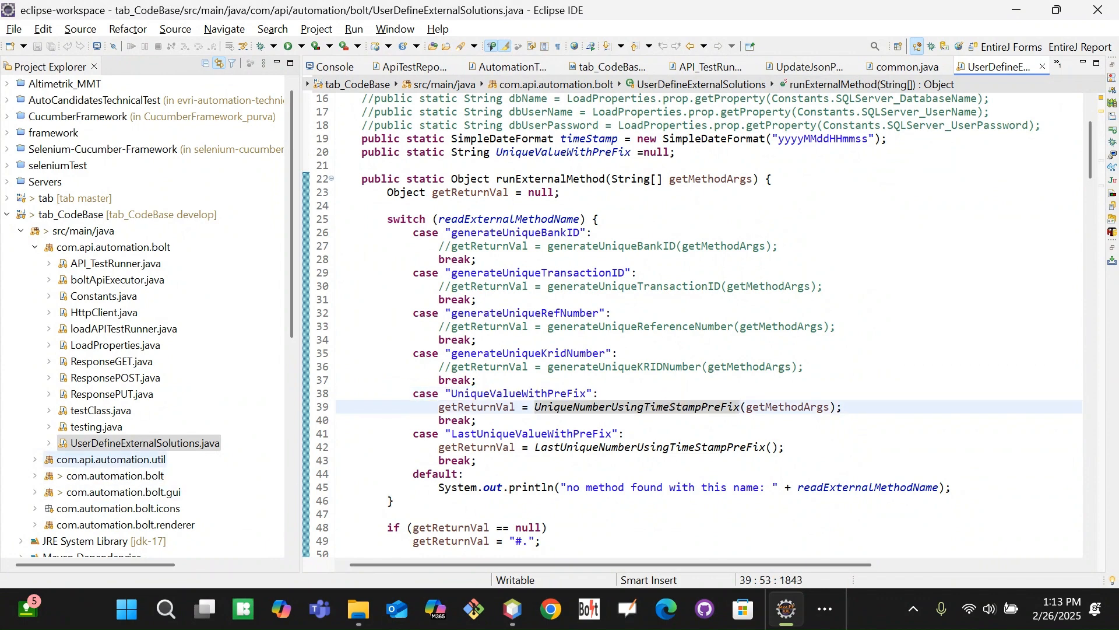
click(567, 406)
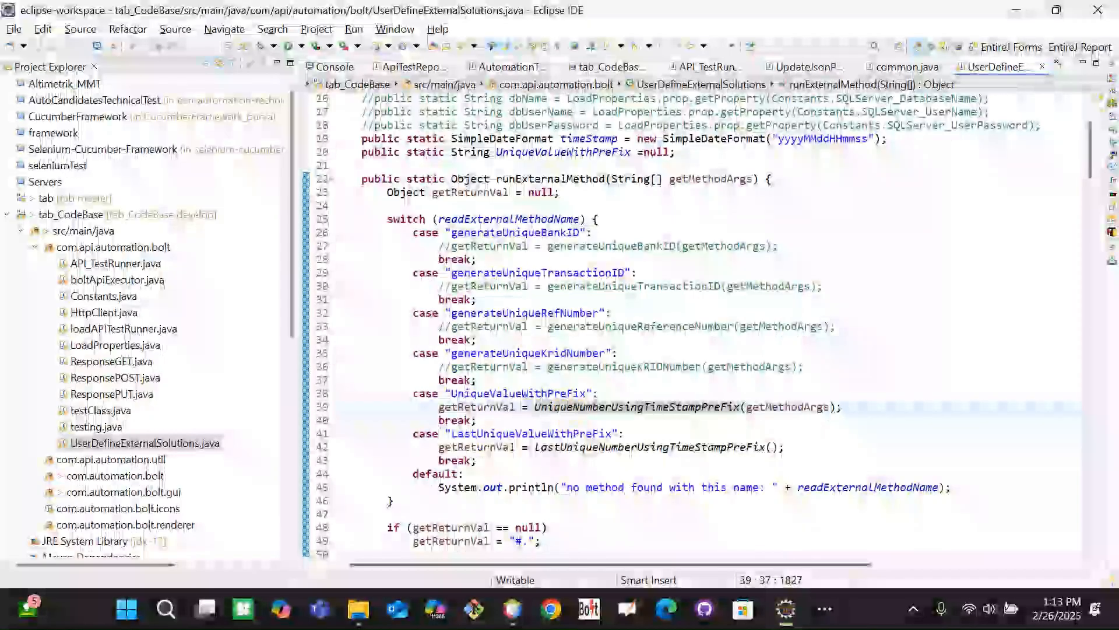
double_click(502, 393)
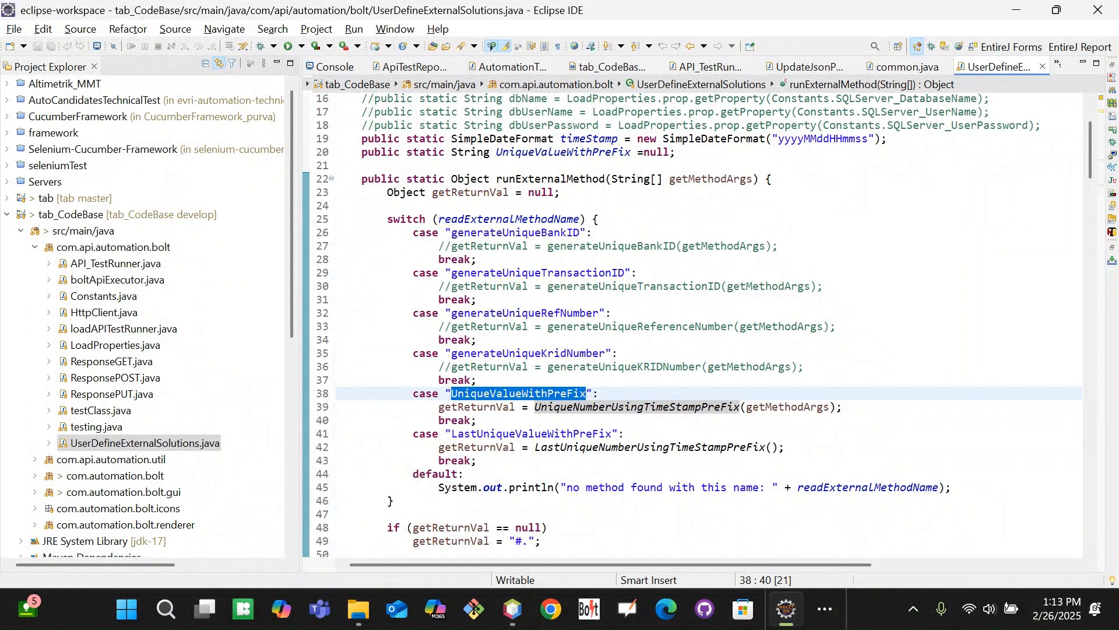
double_click(725, 406)
click(883, 403)
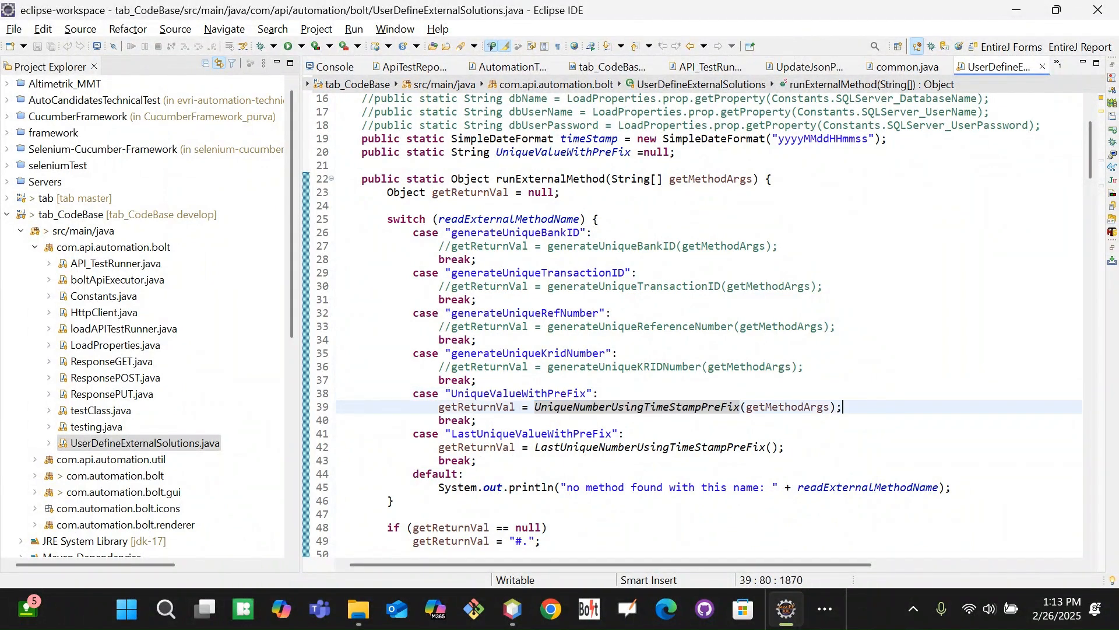
key(alt+Tab)
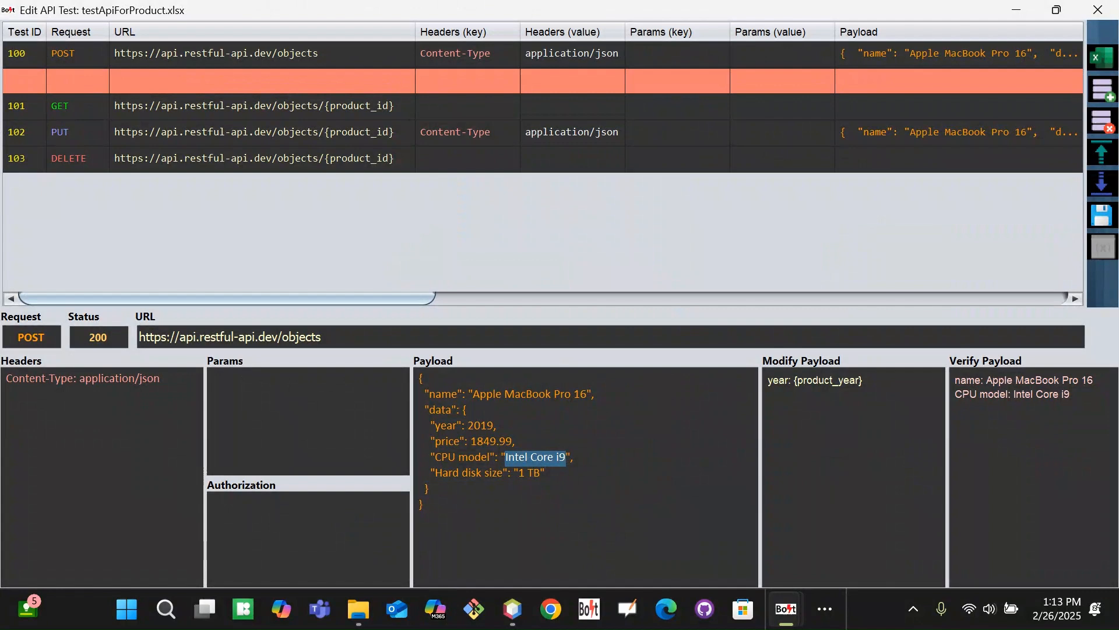
Copy the CPU model key from the payload into row 2's Modify Payload key
drag(353, 299, 590, 302)
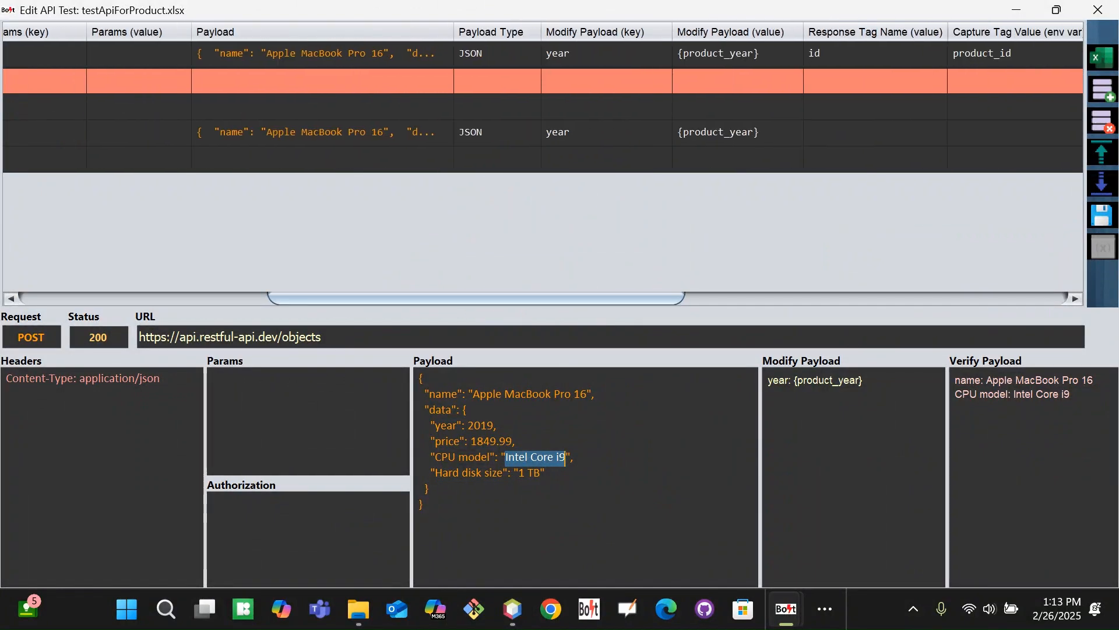
double_click(597, 79)
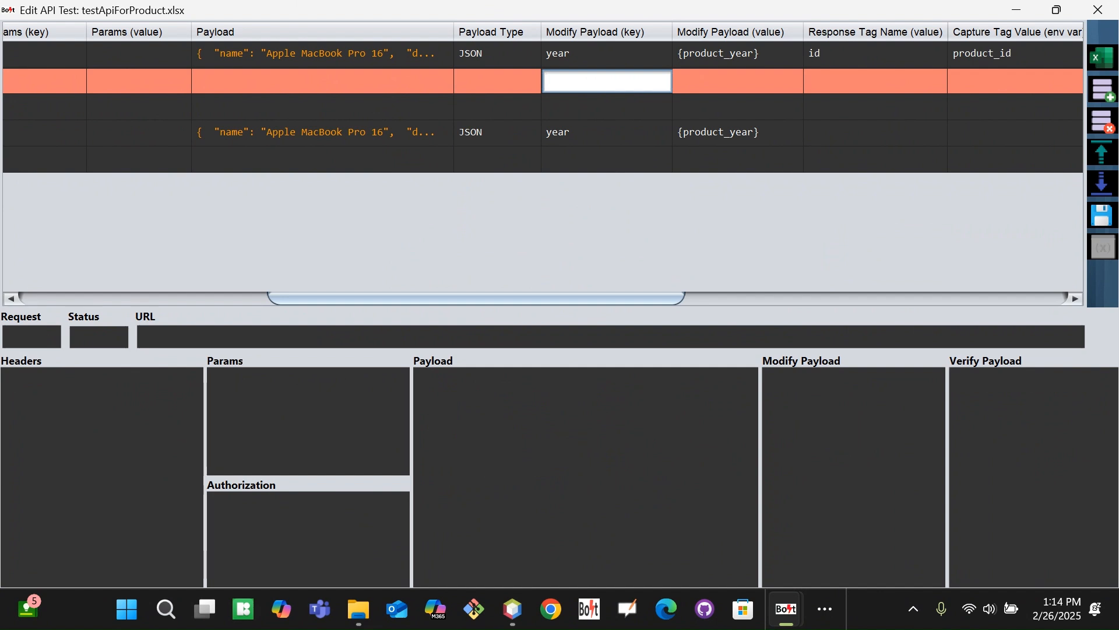
click(399, 60)
drag(435, 457, 490, 458)
key(ctrl+c)
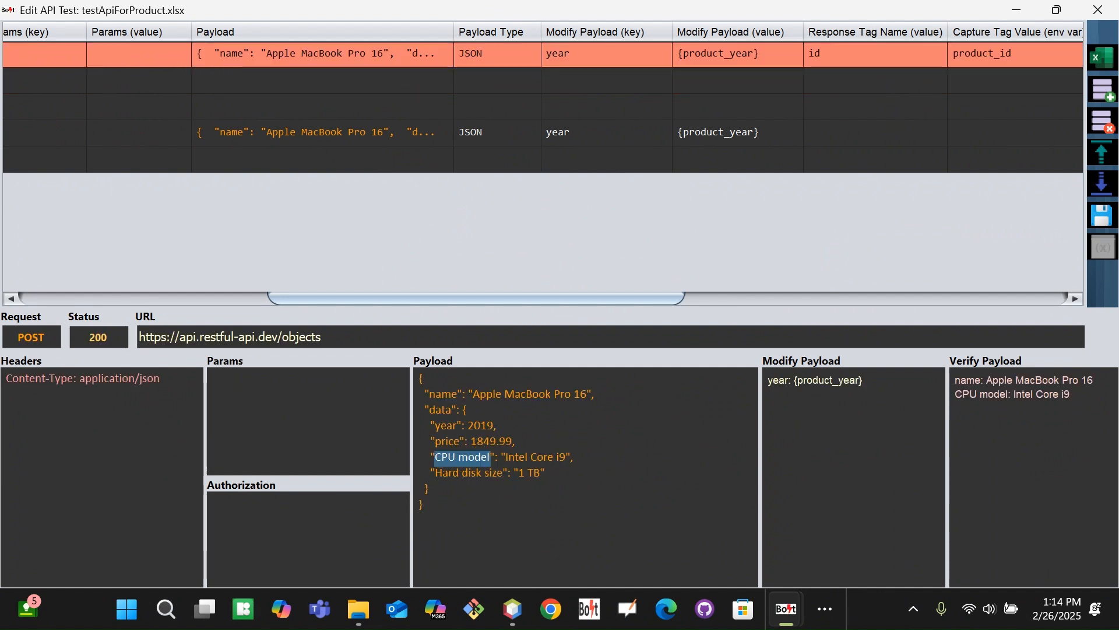
click(599, 81)
key(ctrl+v)
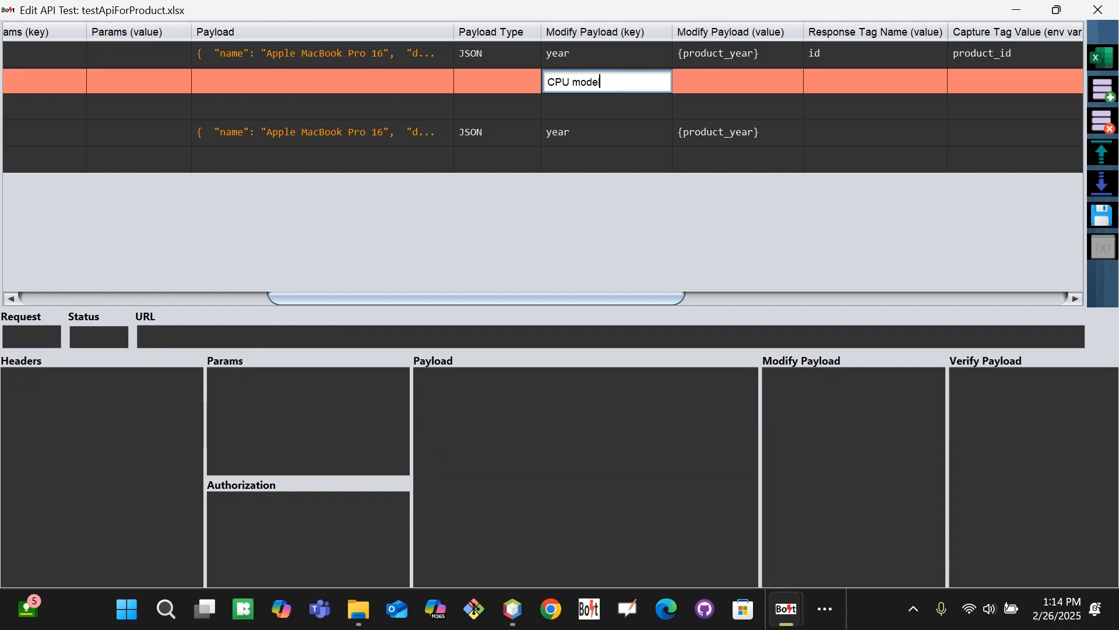
click(707, 78)
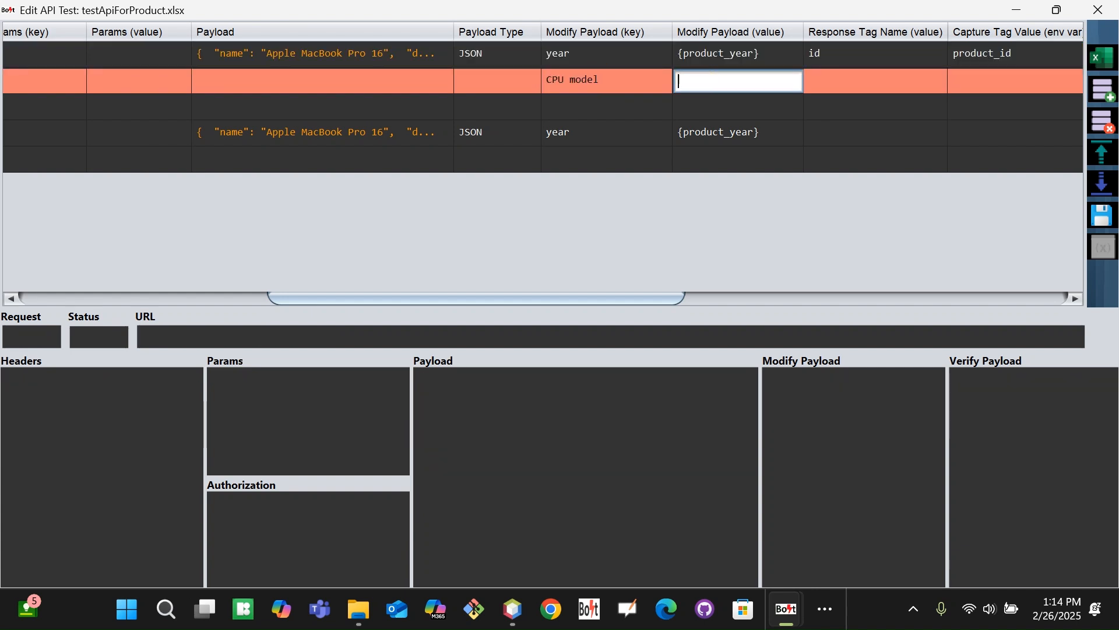
Copy UniqueValueWithPreFix from the Eclipse code into row 2's Modify Payload value
click(717, 54)
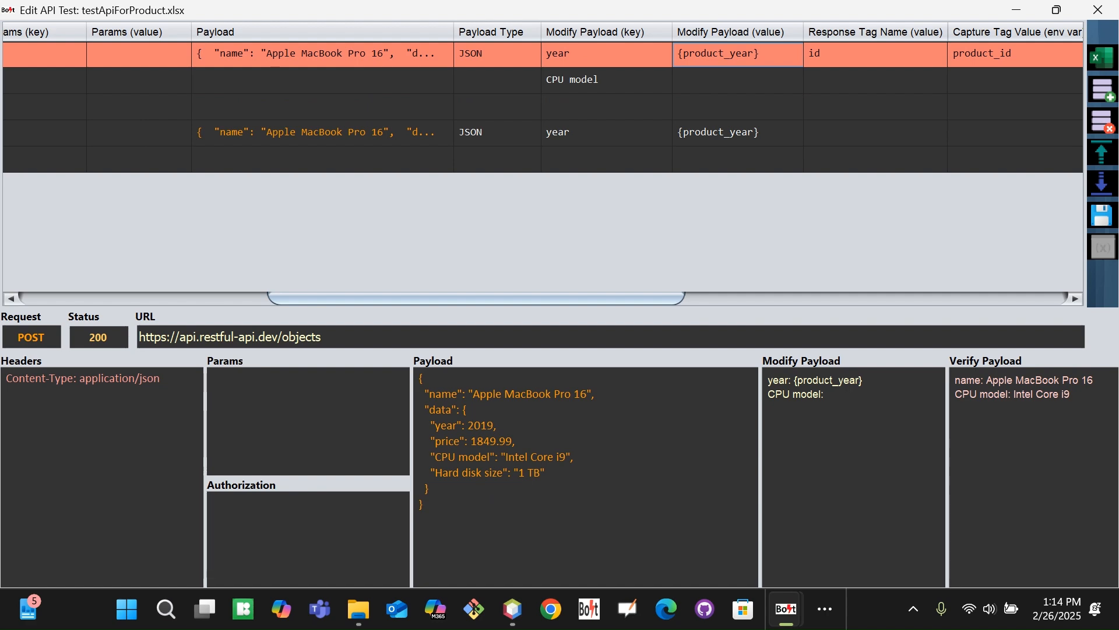
key(alt+Tab)
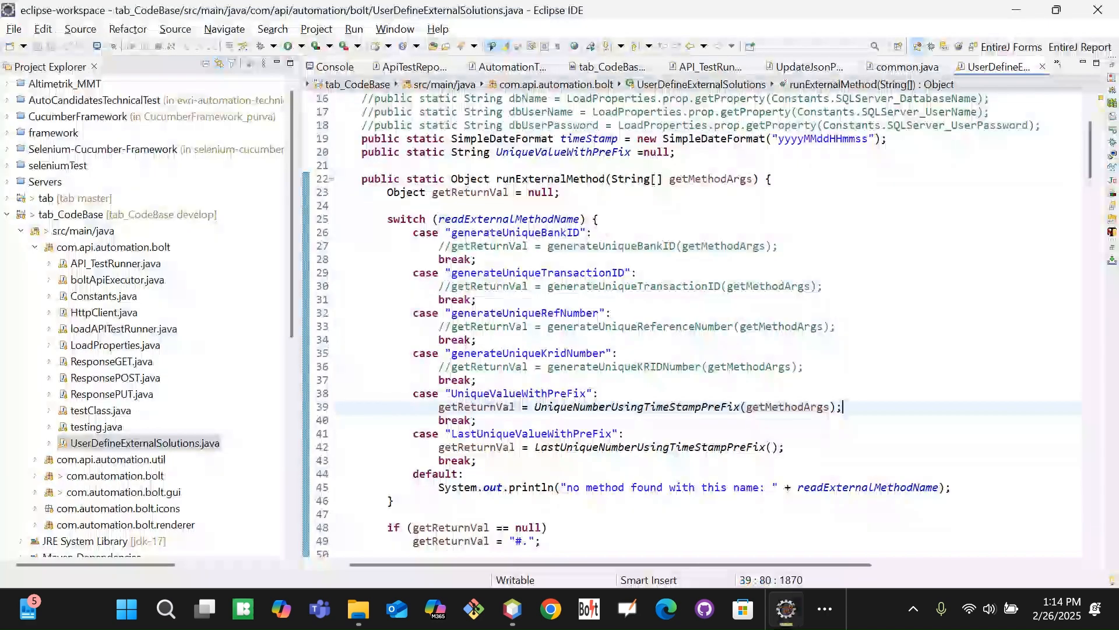
double_click(548, 394)
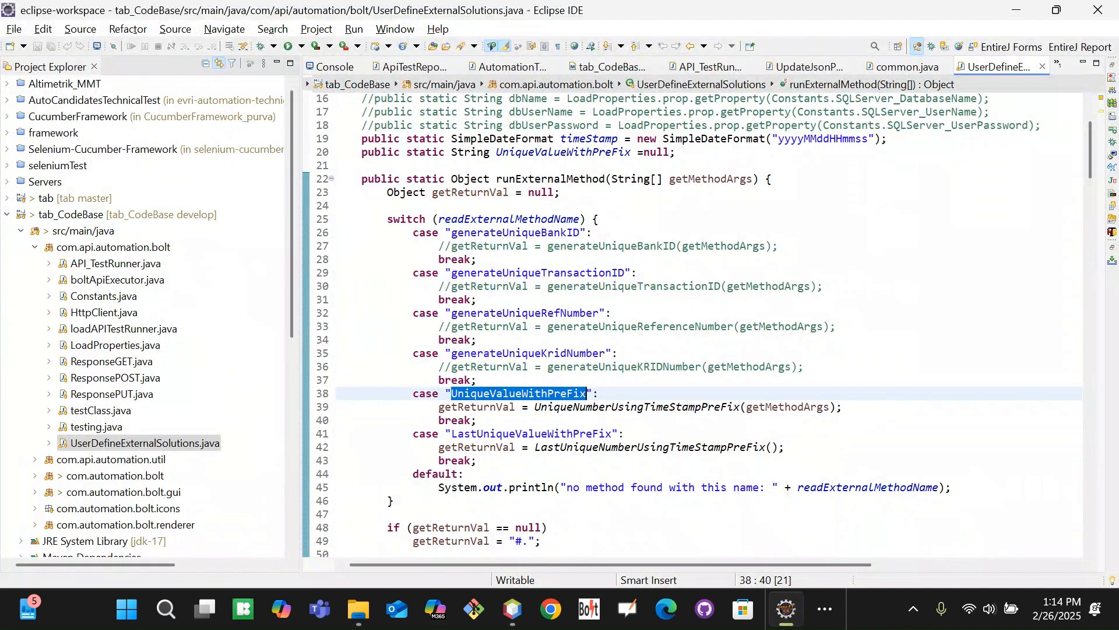
key(alt+Tab)
click(693, 81)
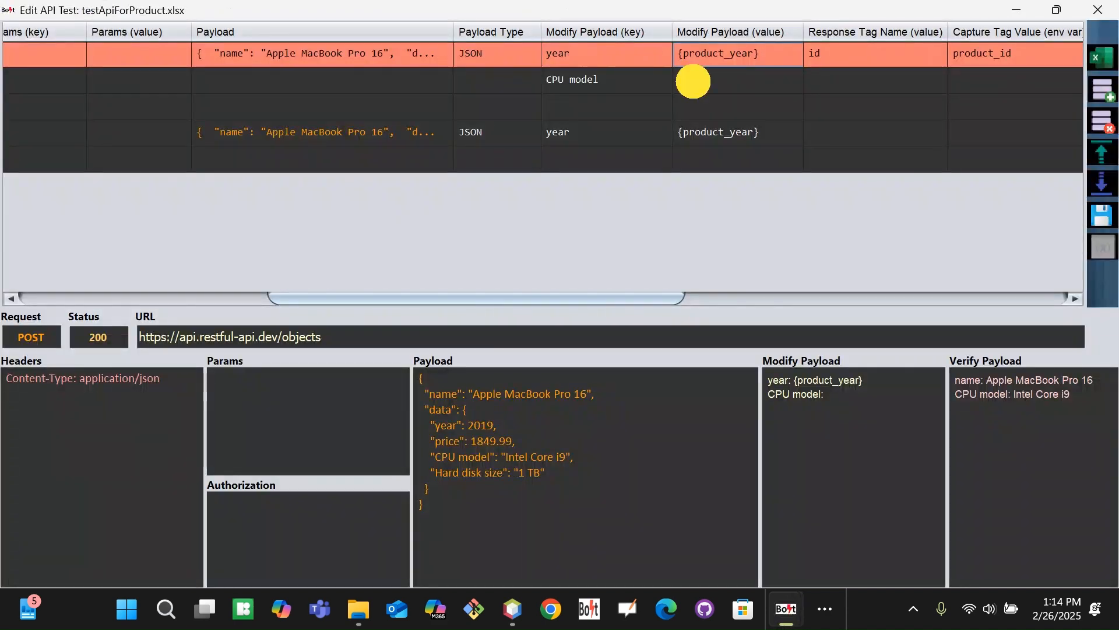
click(693, 81)
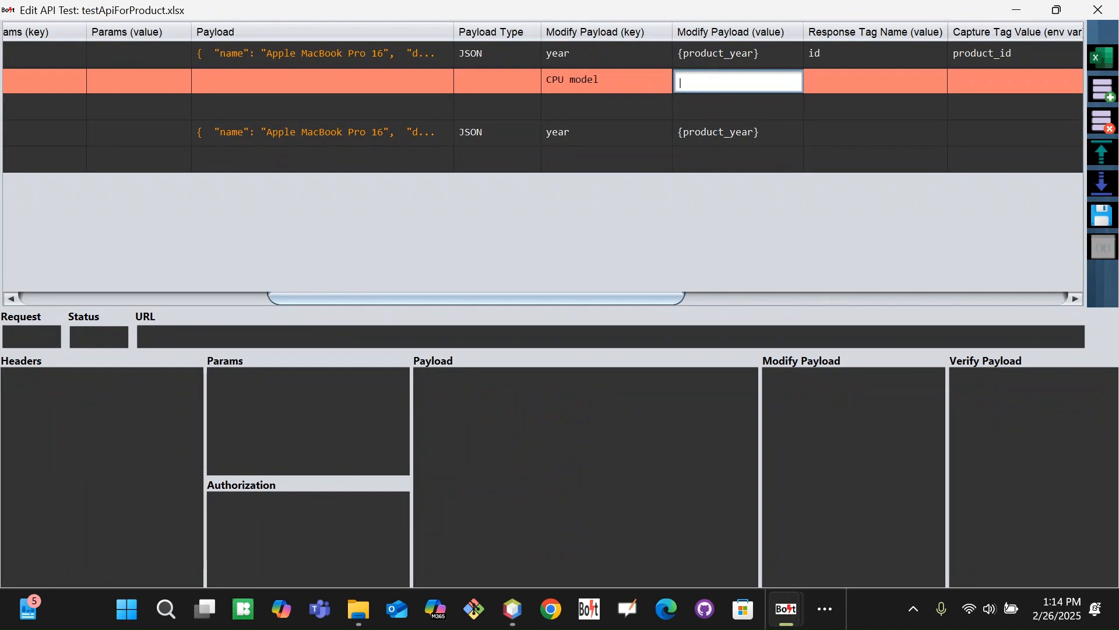
text(UniqueValueWithPreFix)
key(Return)
click(693, 81)
key(ctrl+a)
key(ctrl+c)
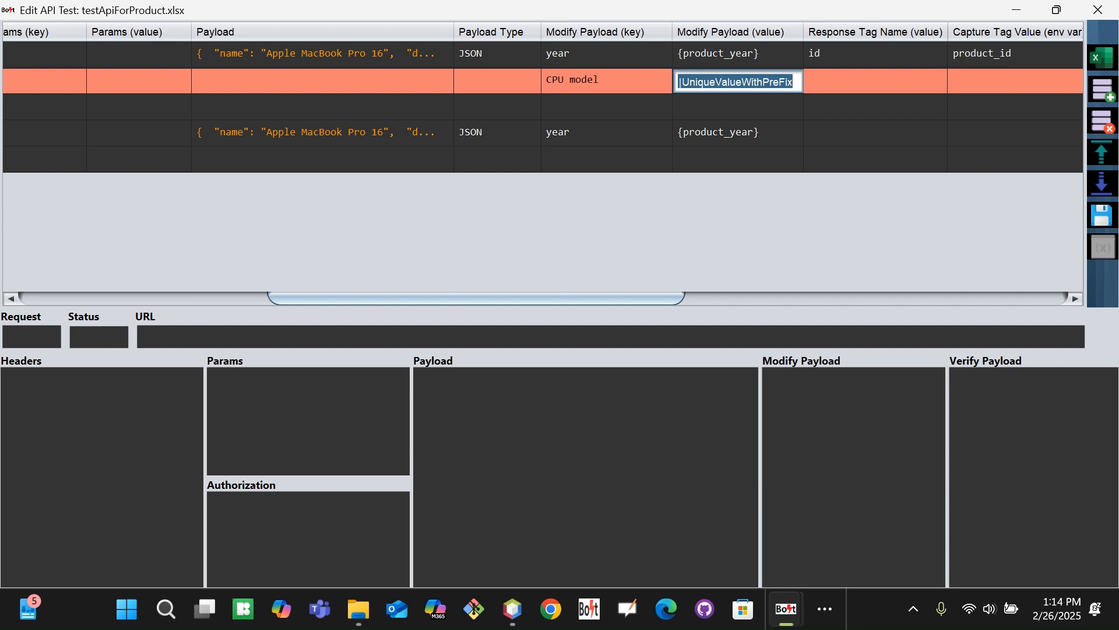
key(alt+Tab)
key(alt+Tab)
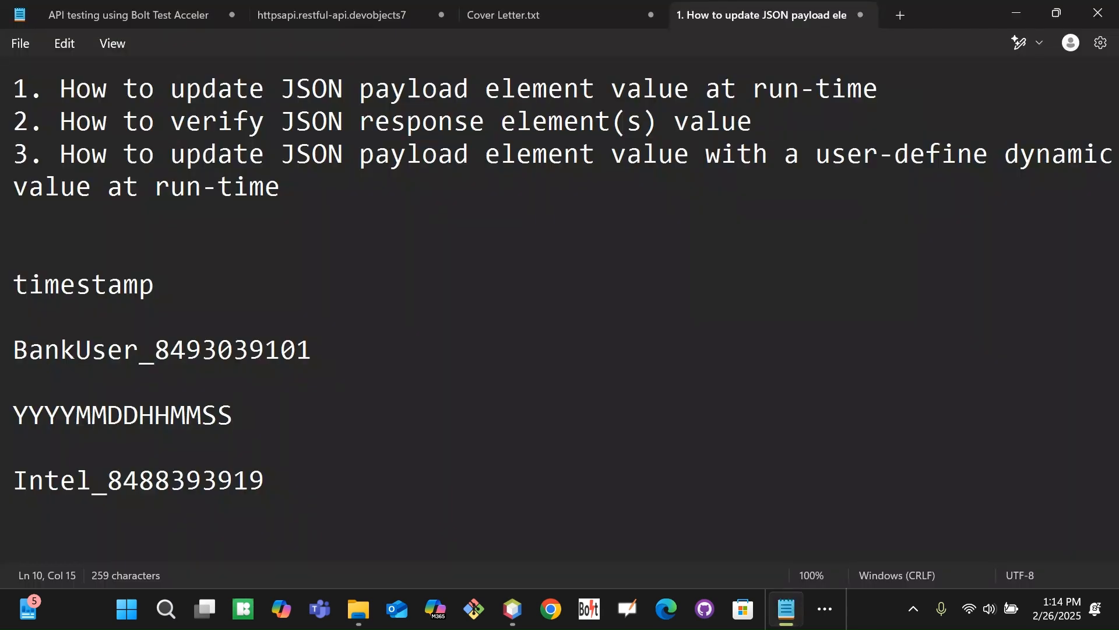
key(ctrl+End)
key(Return)
key(Return)
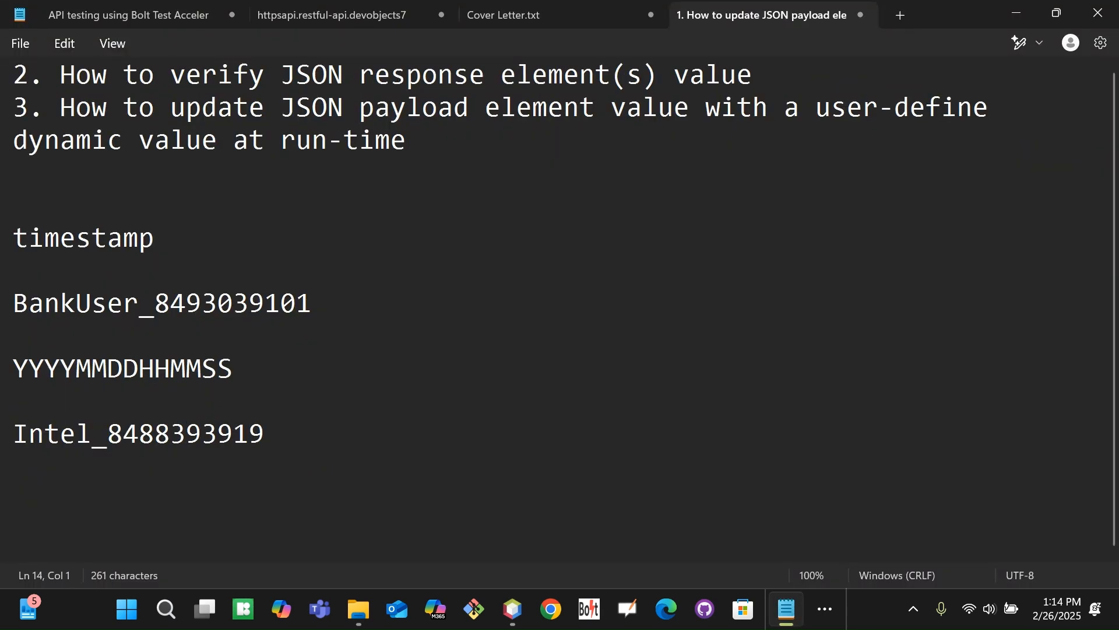
key(ctrl+v)
key(Left)
key(Left)
key(Left)
key(Left)
key(Left)
key(Left)
key(Left)
key(Left)
key(Left)
key(Left)
key(Left)
key(Left)
key(Left)
key(Left)
key(Left)
key(Left)
key(Left)
key(Left)
key(Left)
key(Left)
key(Left)
key(Down)
key(Down)
key(Left)
key(Left)
key(Left)
key(Left)
key(Left)
key(Left)
key(Left)
key(Left)
key(Left)
key(Left)
key(Left)
key(Left)
key(Left)
key(Left)
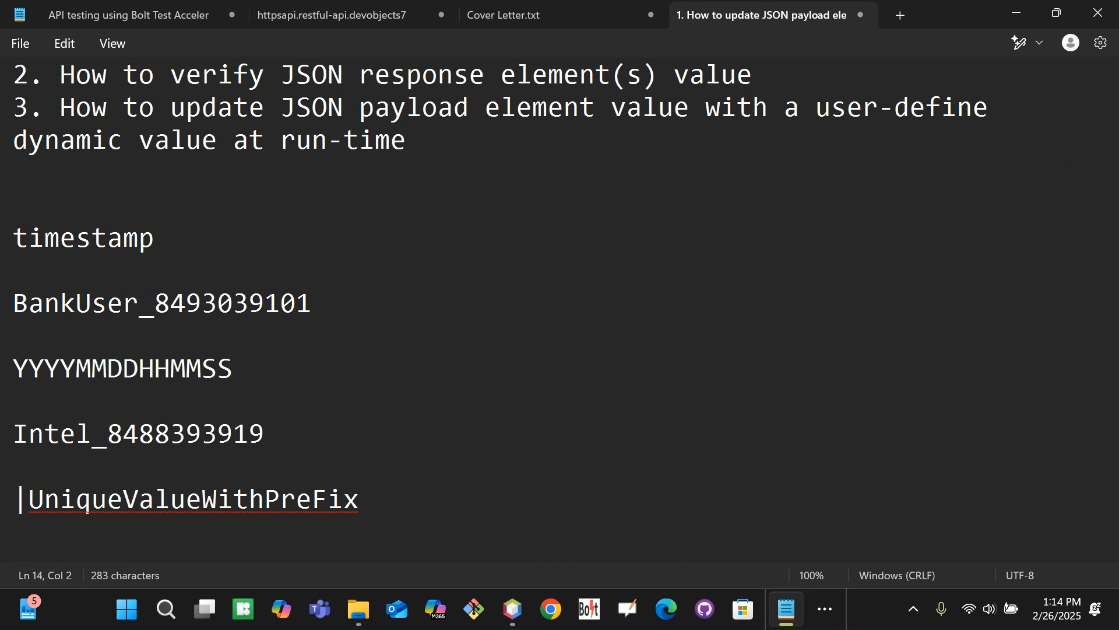
key(shift+Left)
key(Left)
key(shift+Right)
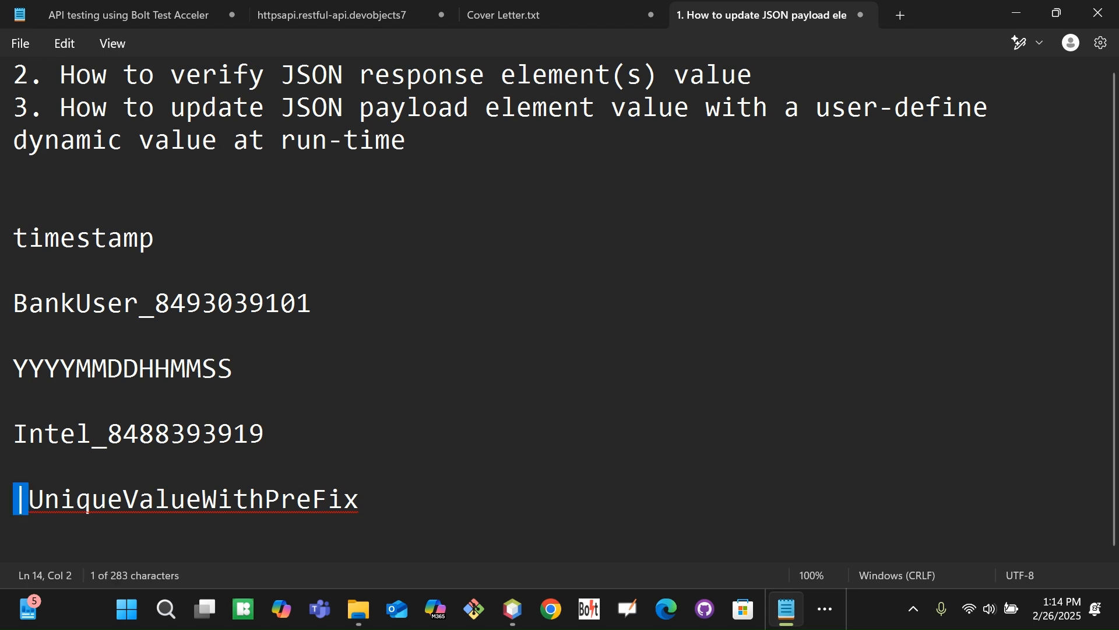
Add a closing | so the line reads |UniqueValueWithPreFix|
click(59, 498)
double_click(59, 498)
click(381, 490)
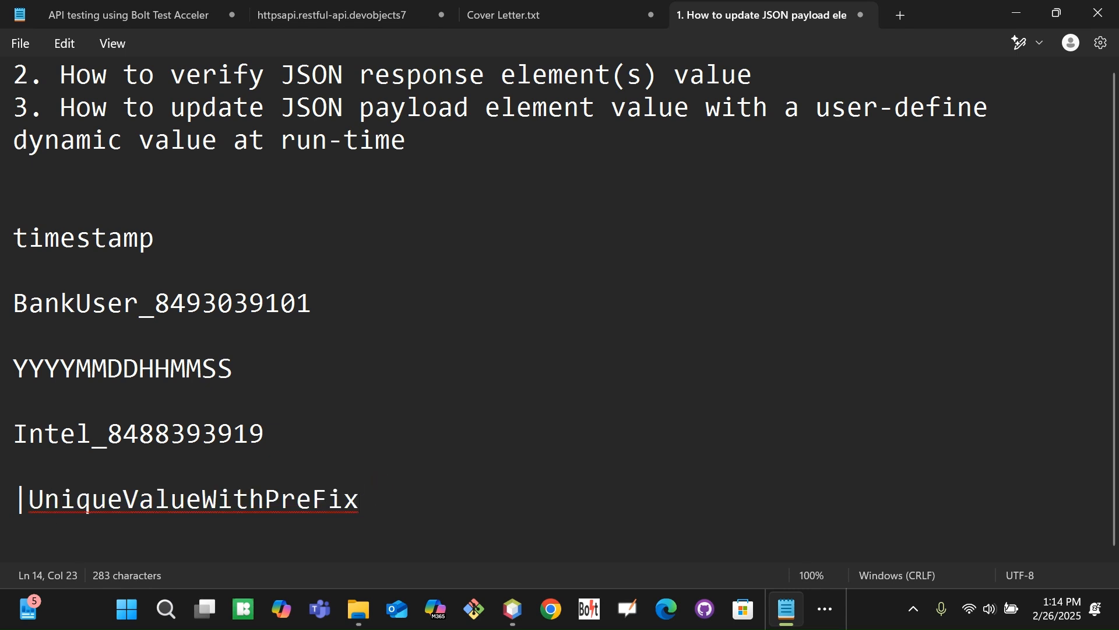
drag(17, 367, 235, 362)
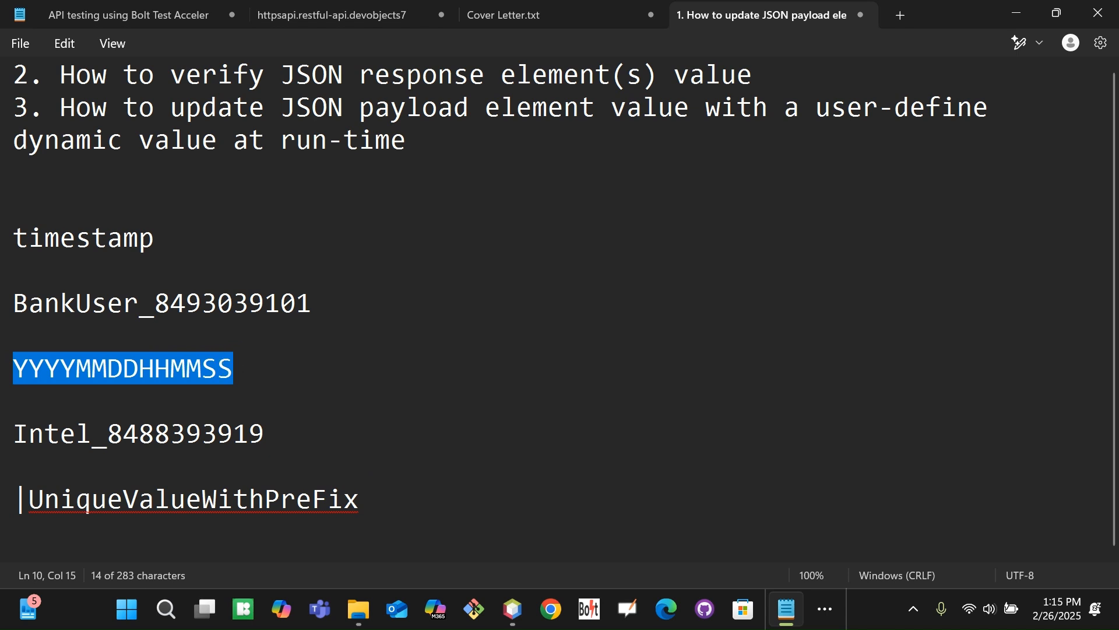
click(412, 502)
text(|)
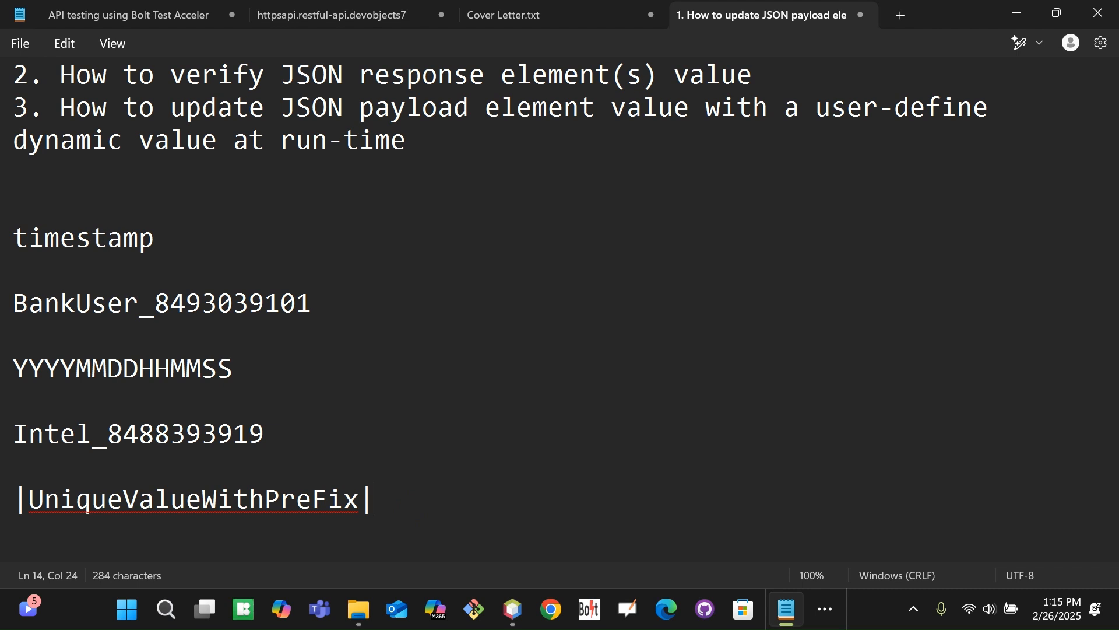
Add the YYDDHHSS| date pattern after |UniqueValueWithPreFix| in Notepad
text(YYDHHSS)
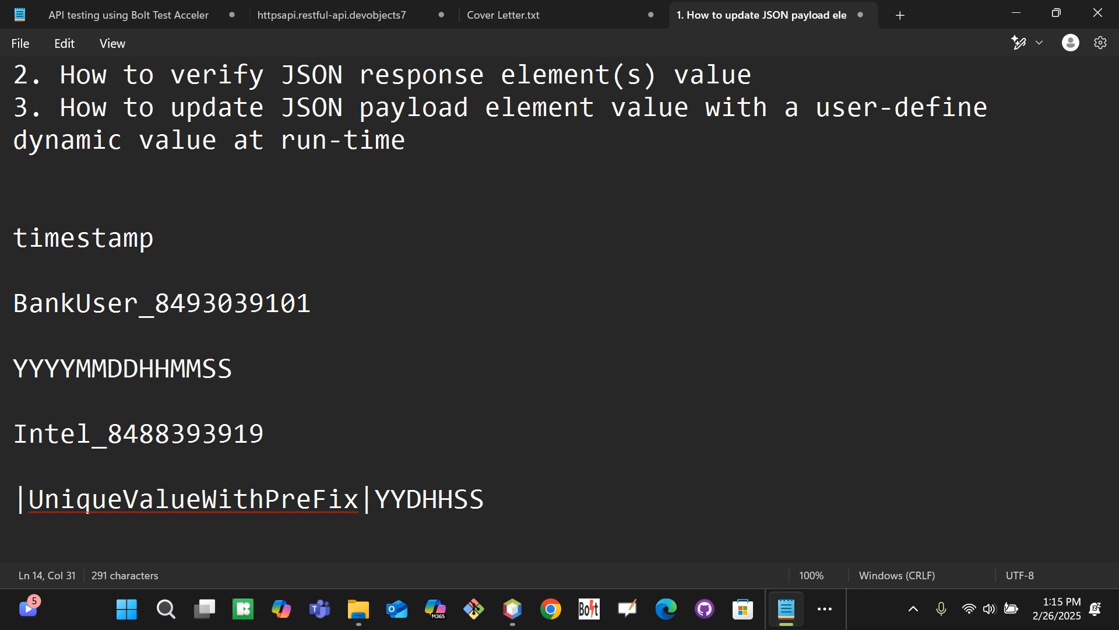
key(Left)
key(Left)
key(Left)
key(Left)
key(Left)
key(Left)
key(Right)
key(Right)
text(D)
key(Right)
key(Right)
key(Right)
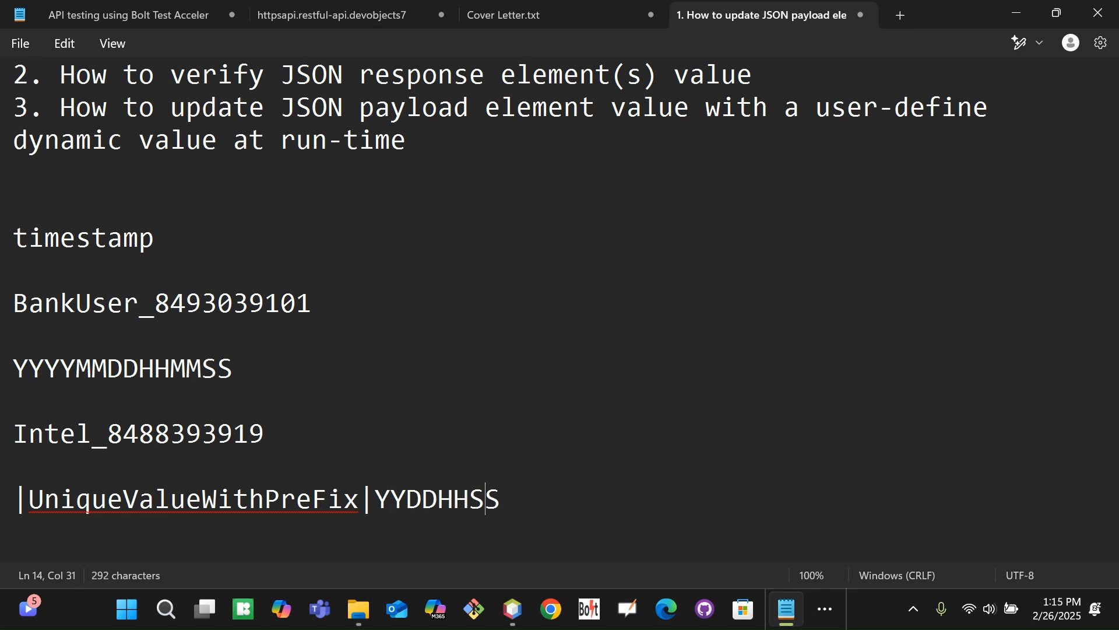
key(Right)
text(|)
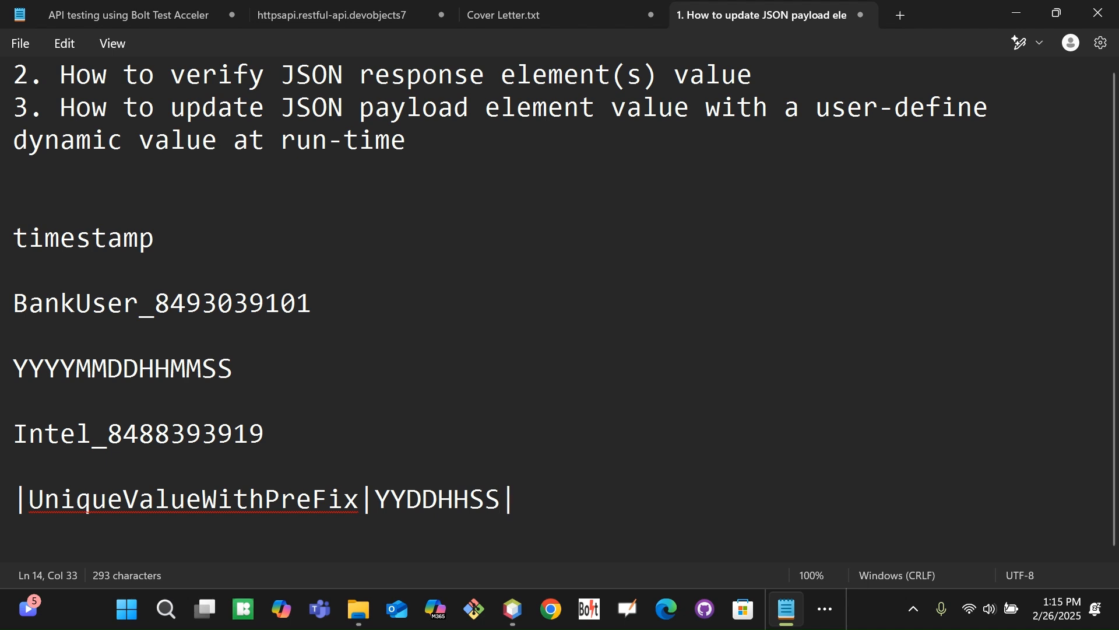
Append the Intel_ prefix and select the full line |UniqueValueWithPreFix|YYDDHHSS|Intel_
drag(105, 448, 15, 449)
key(ctrl+c)
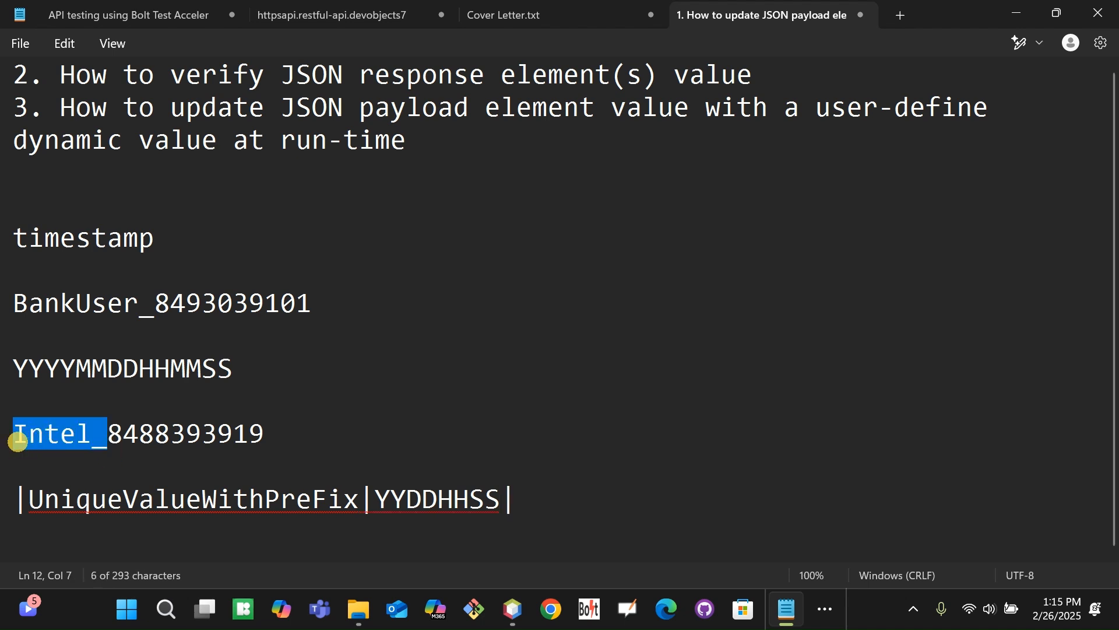
click(530, 500)
key(ctrl+v)
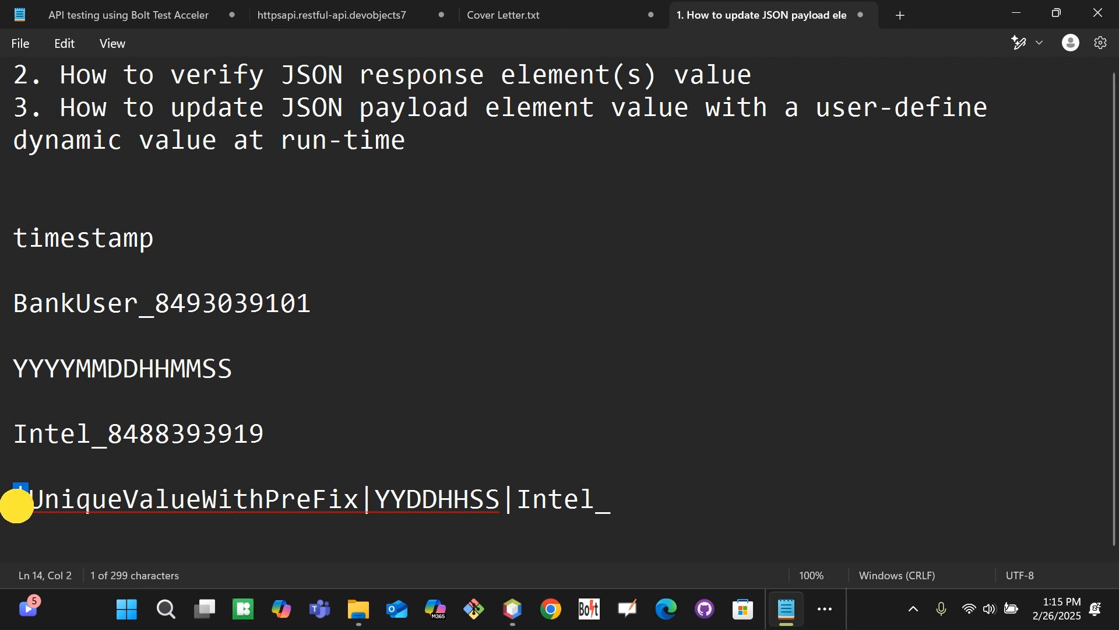
double_click(99, 500)
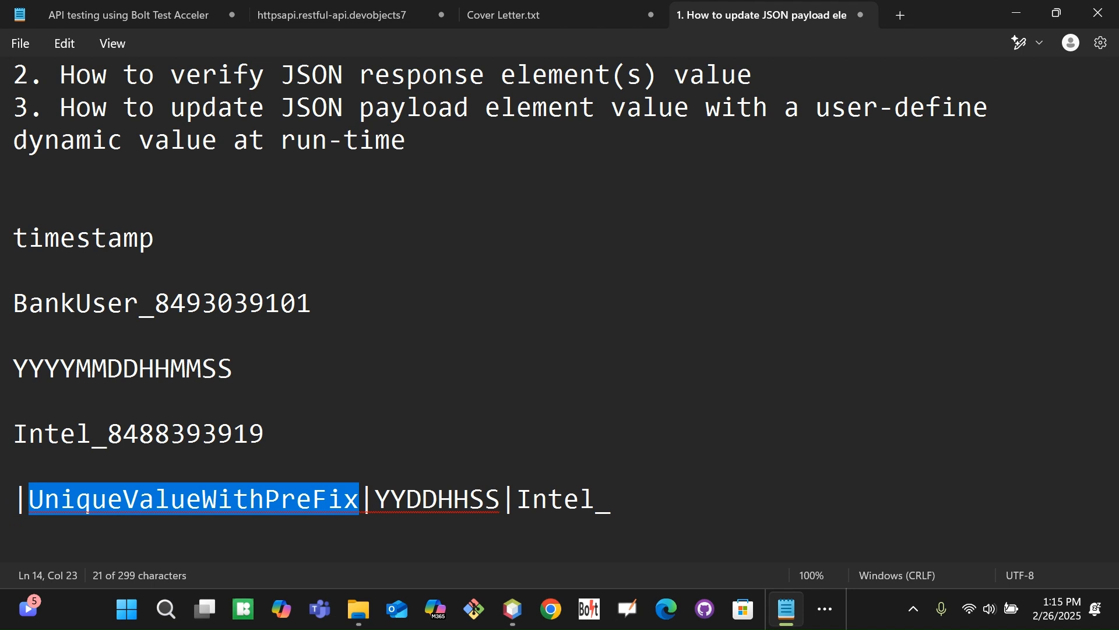
double_click(445, 504)
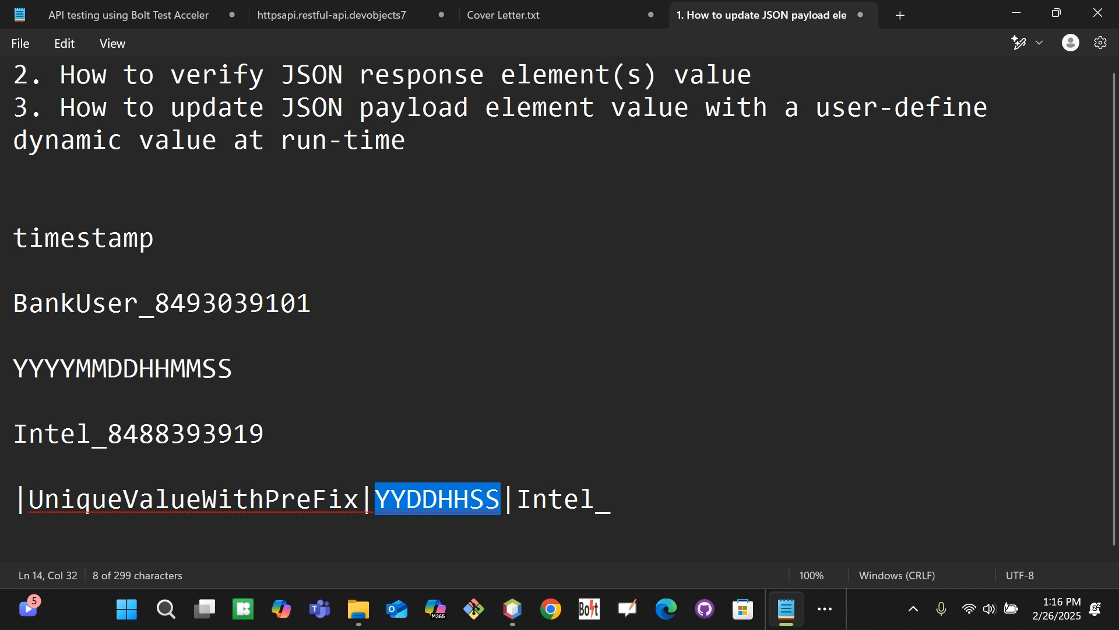
drag(517, 500, 7, 498)
key(ctrl+c)
click(640, 505)
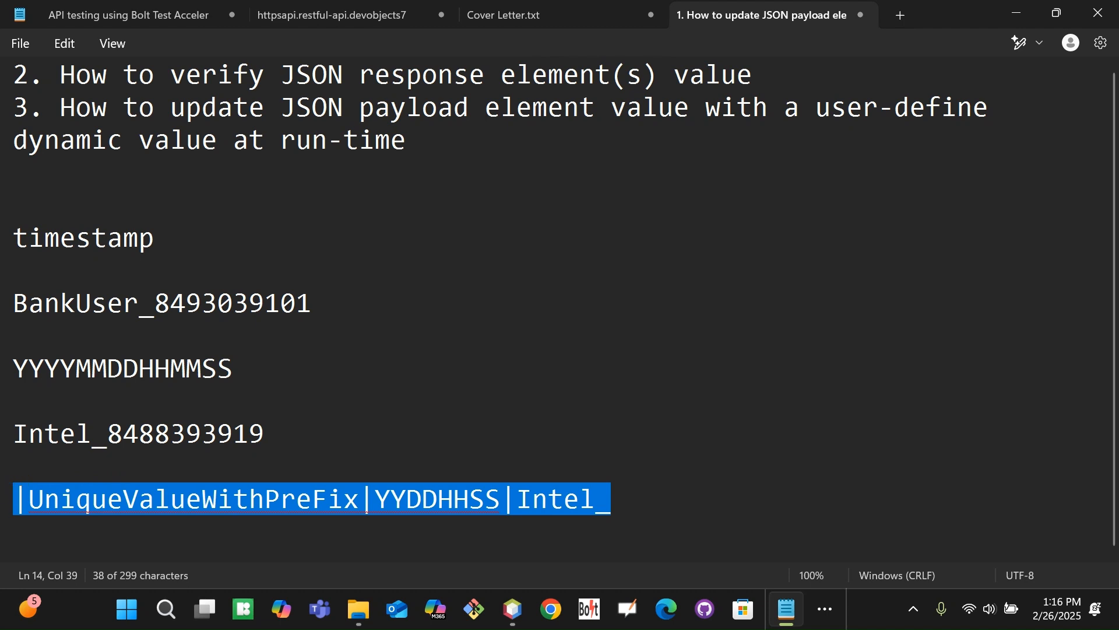
Set the CPU model Modify Payload value to |UniqueValueWithPreFix|YYDDHHSS|Intel_ and save the suite
key(alt+Tab)
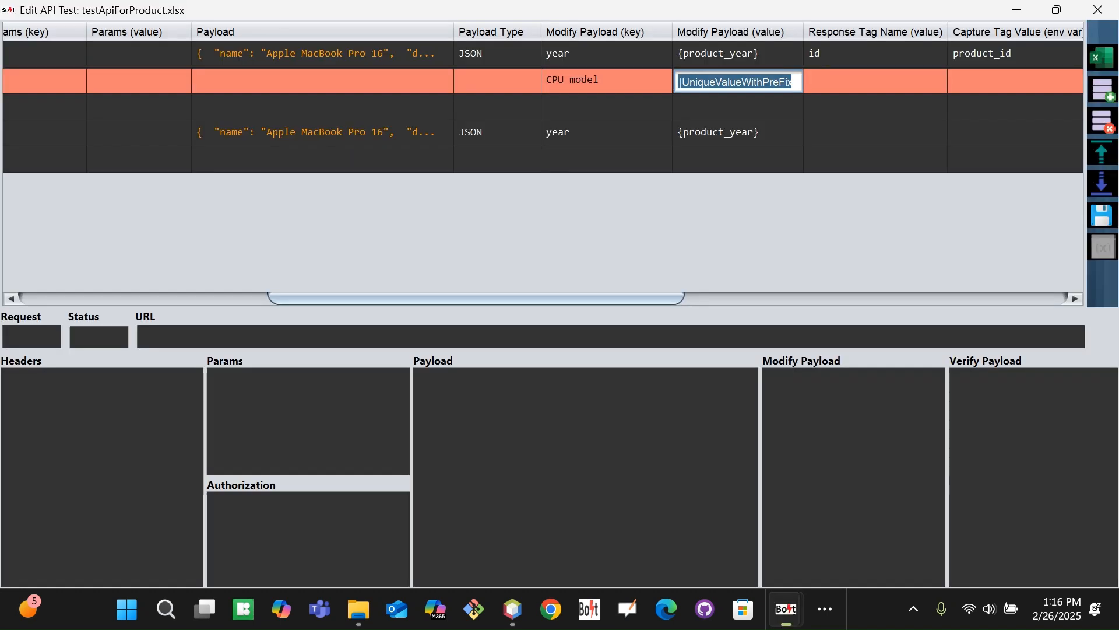
click(710, 82)
key(ctrl+a)
key(ctrl+v)
key(Tab)
click(1101, 216)
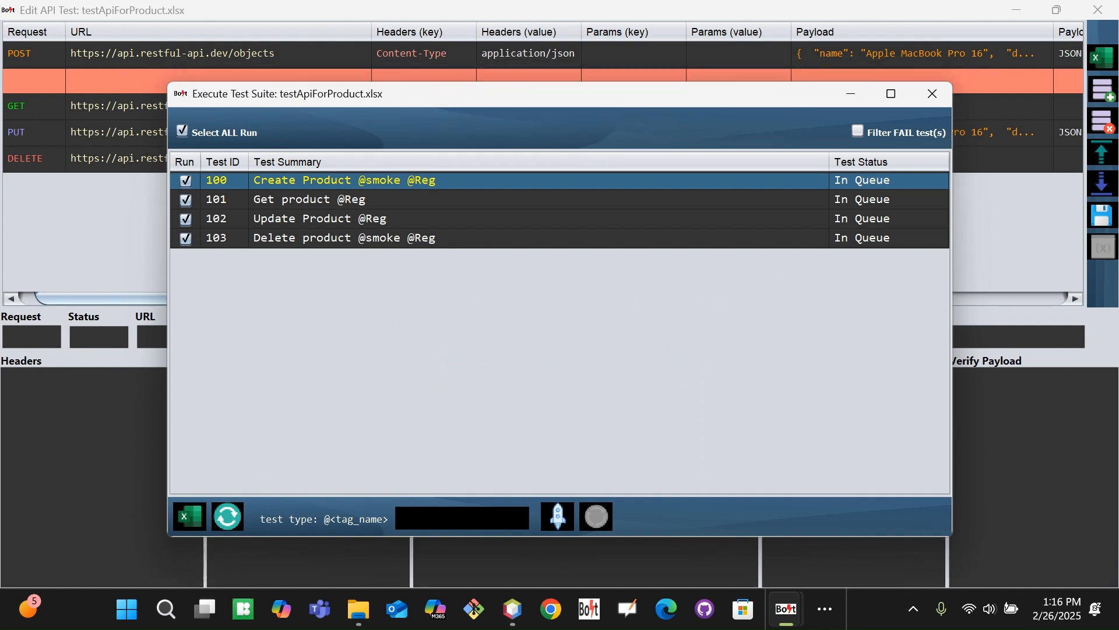
Run only test 100 from the test suite runner
click(182, 131)
click(186, 182)
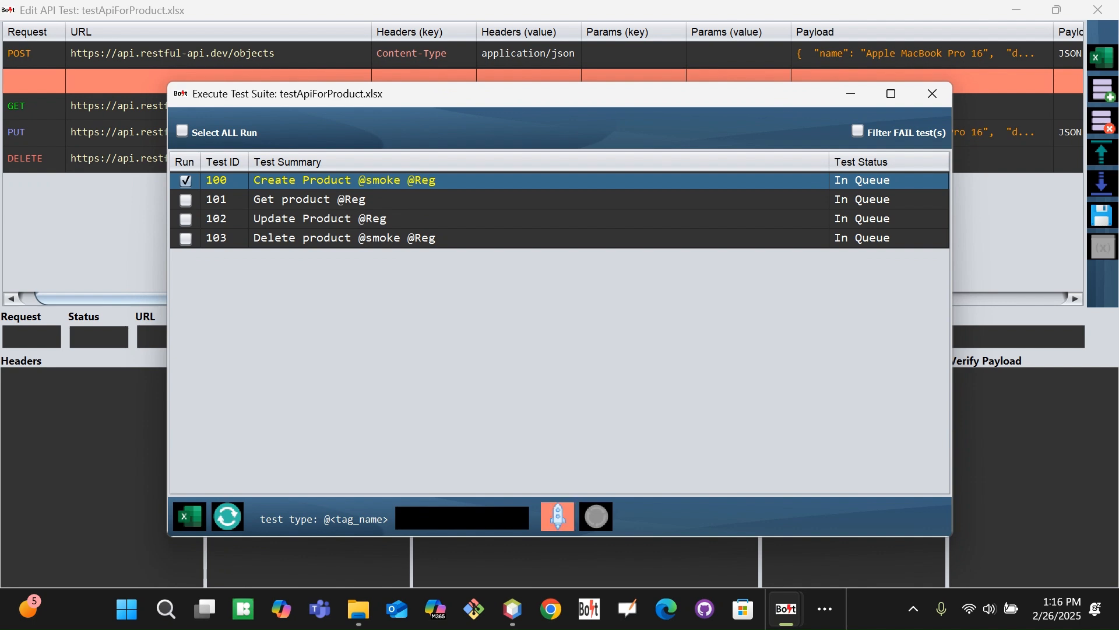
click(557, 515)
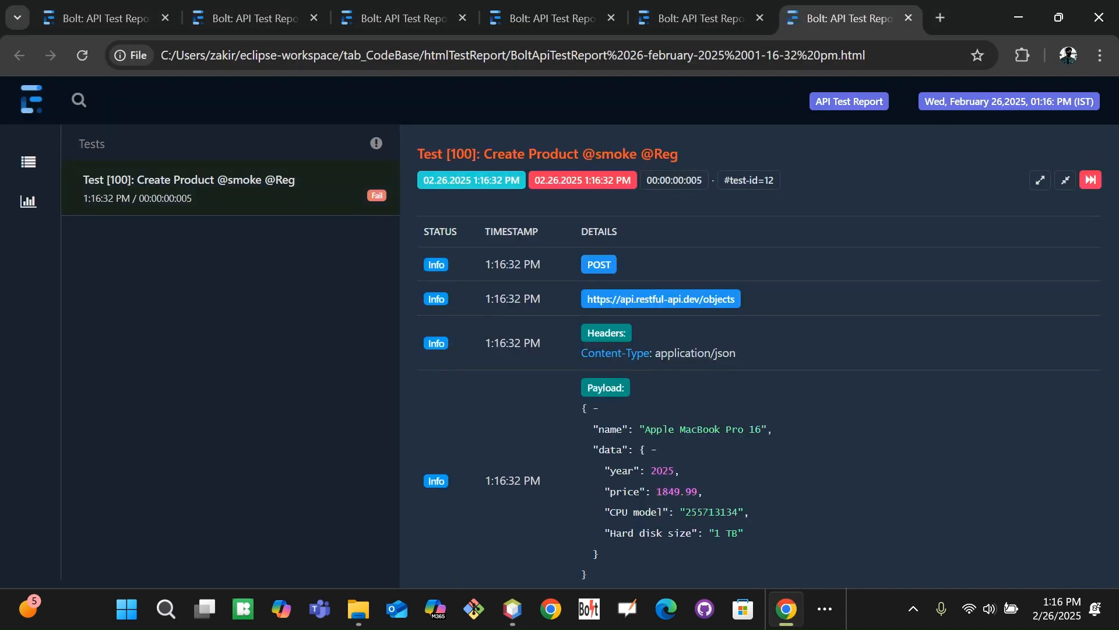
Review test 100's report payload and response, where CPU model was sent as 255713134
scroll(757, 350, down, 3)
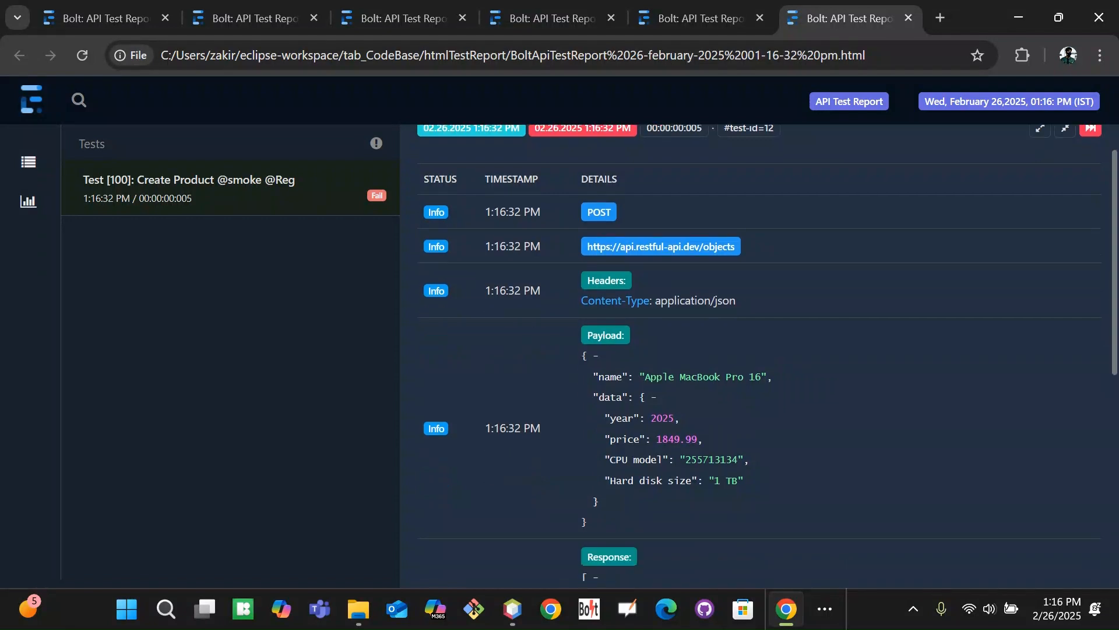
scroll(757, 350, down, 2)
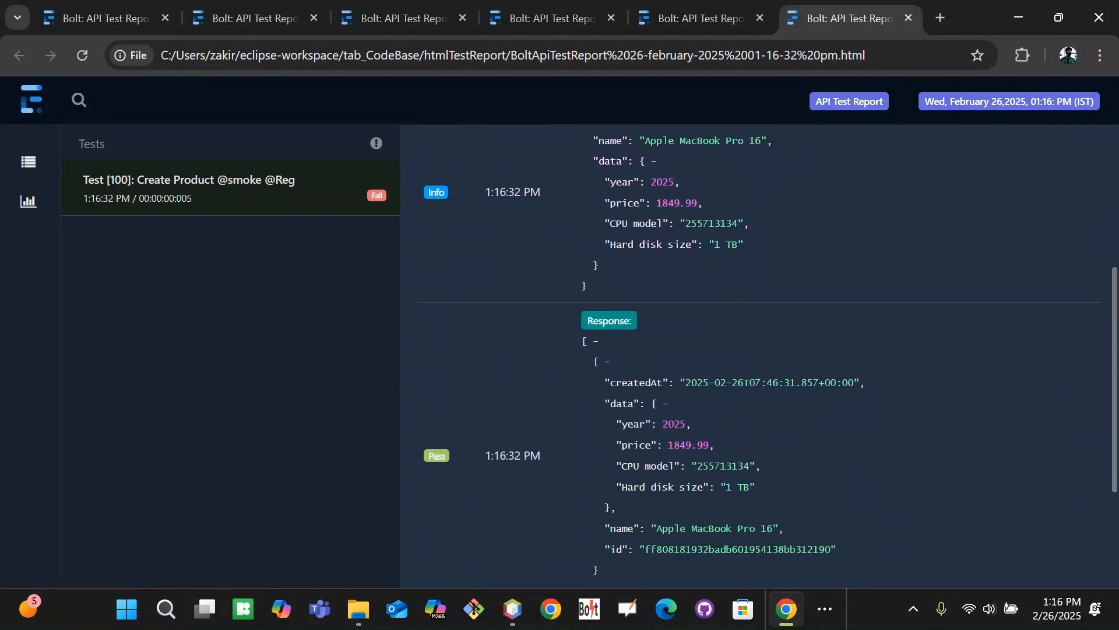
scroll(758, 350, up, 4)
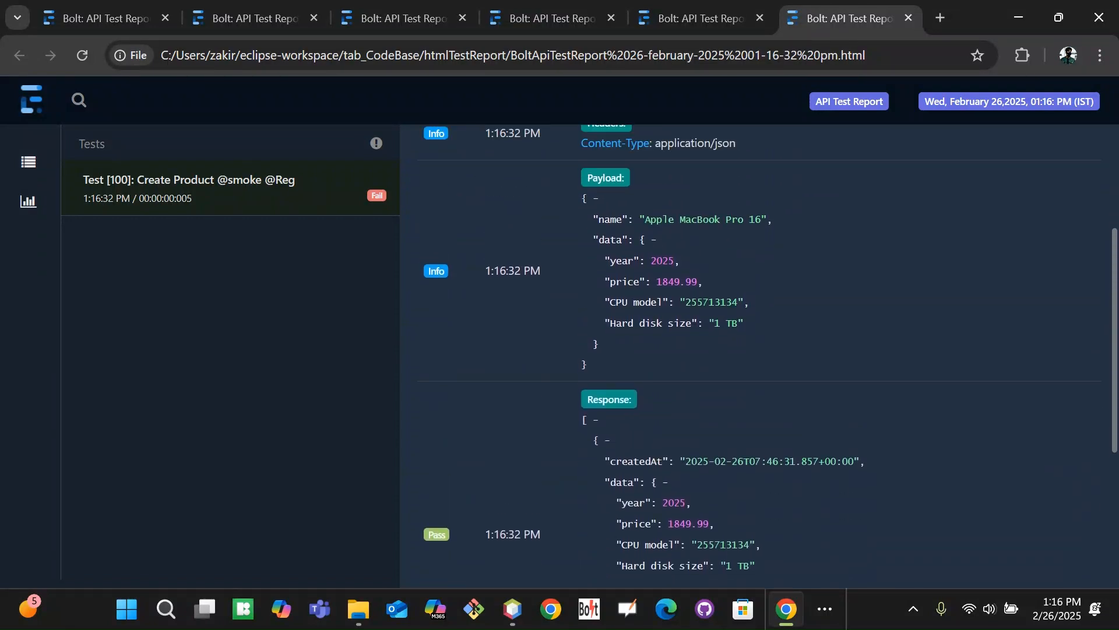
scroll(758, 349, up, 1)
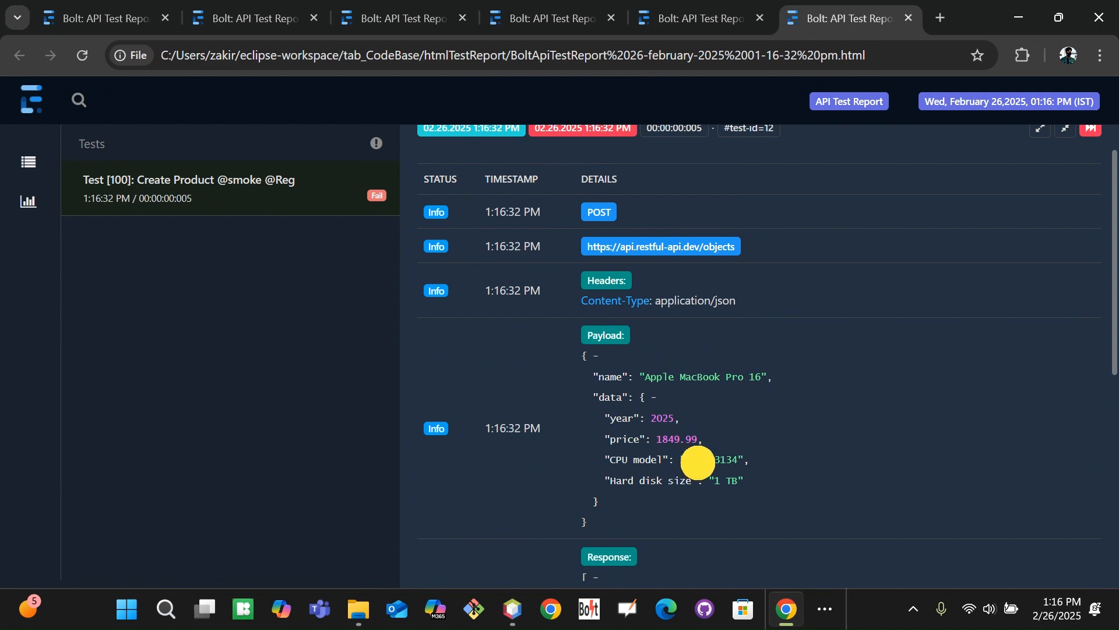
key(alt+Tab)
key(alt+Tab)
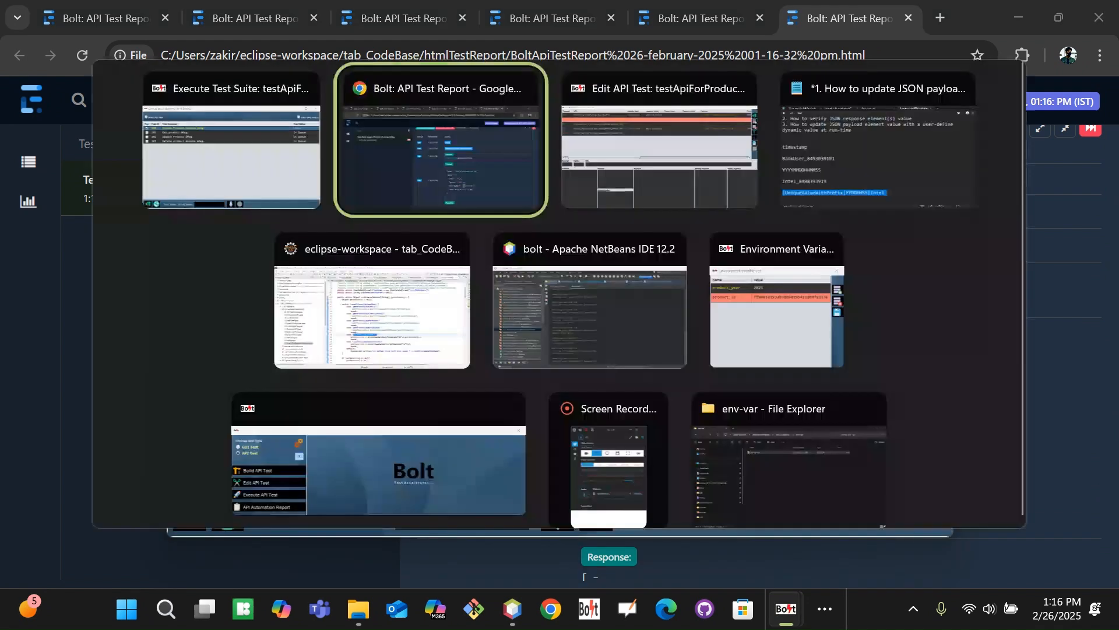
key(alt+Tab)
key(alt+Tab)
key(alt+Tab)
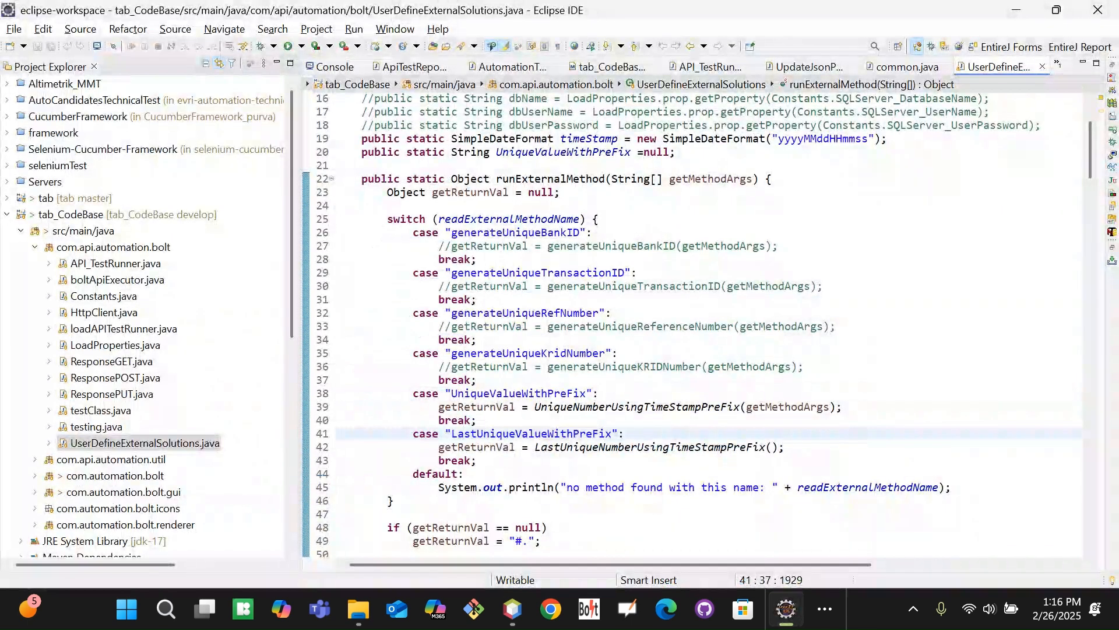
Check the full CPU model value in the editor cell, then return to the Chrome report
key(alt+Tab)
key(alt+Tab)
key(alt+Tab)
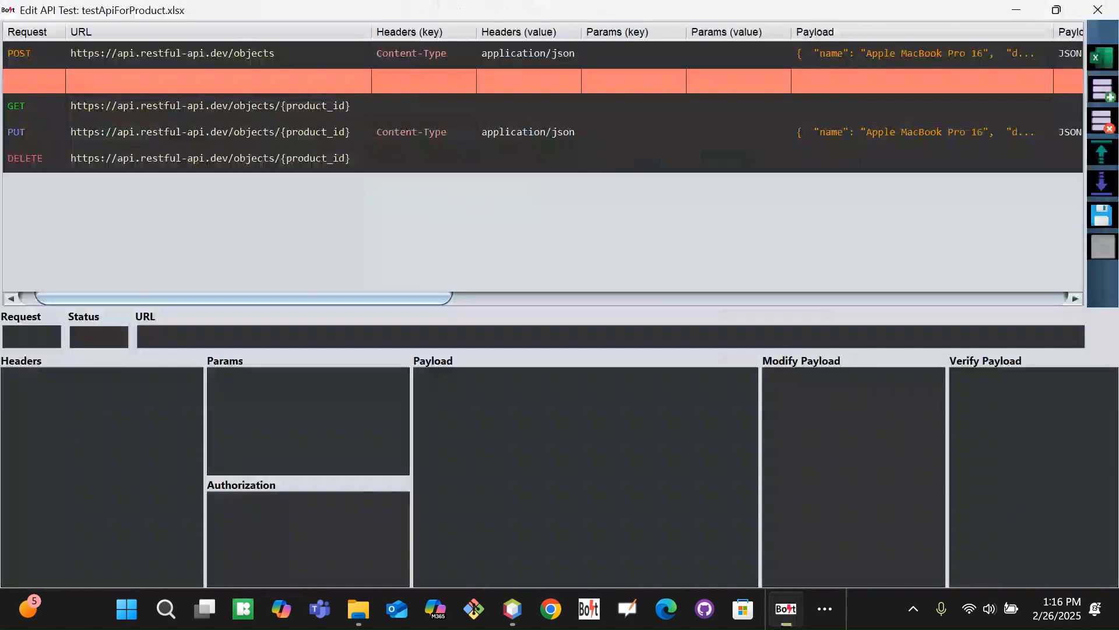
drag(443, 298, 687, 299)
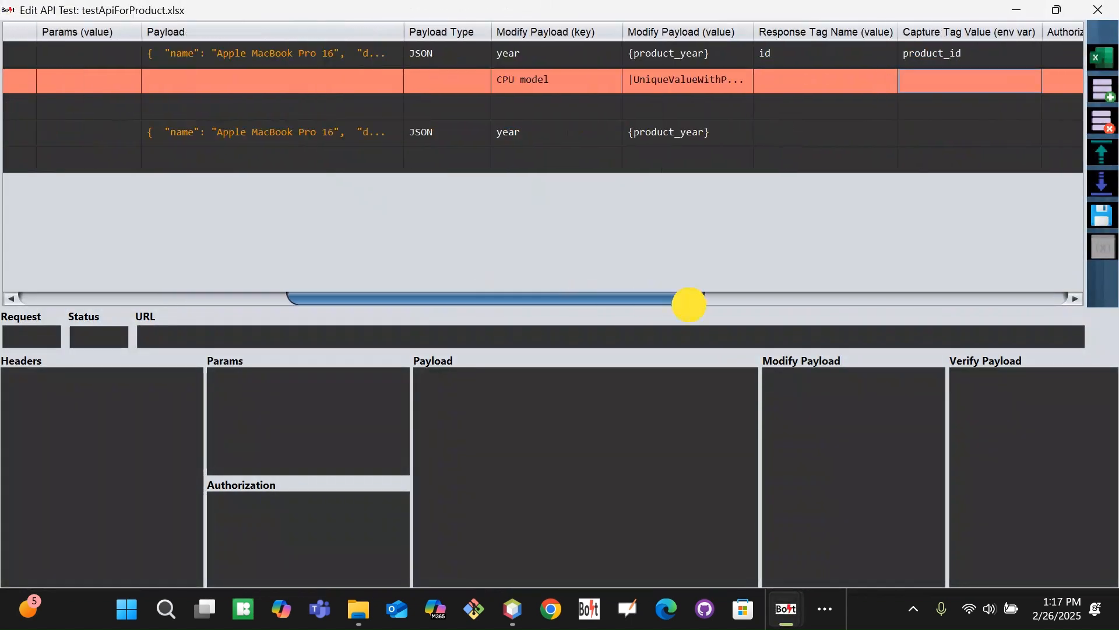
double_click(707, 80)
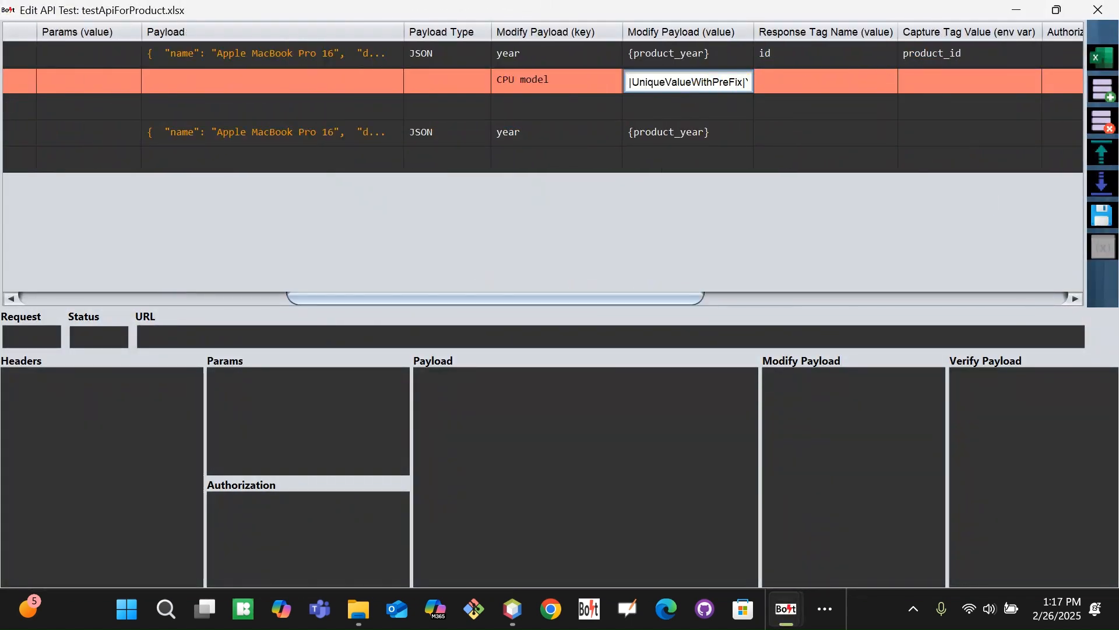
key(Right)
key(Right)
key(Right)
key(Right)
key(Right)
key(Right)
key(Right)
key(Right)
key(Right)
key(Right)
key(Right)
key(Right)
key(Right)
key(Right)
key(Right)
key(Right)
key(Left)
key(Left)
key(Left)
key(Left)
key(Left)
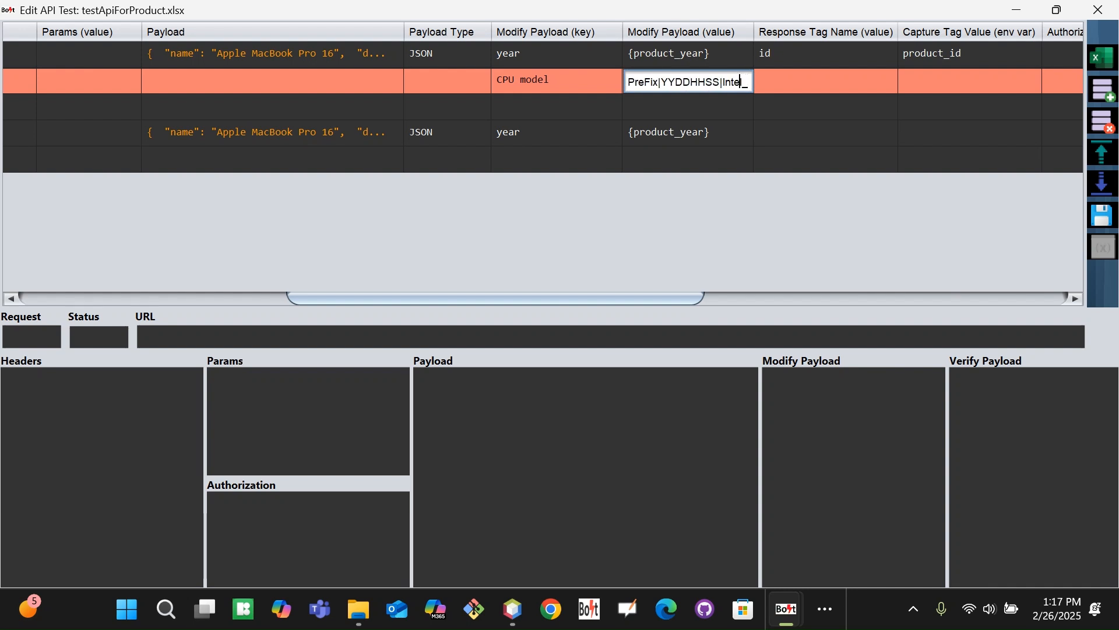
key(Left)
key(Left)
key(Left)
key(Left)
key(Left)
key(alt+Tab)
key(alt+Tab)
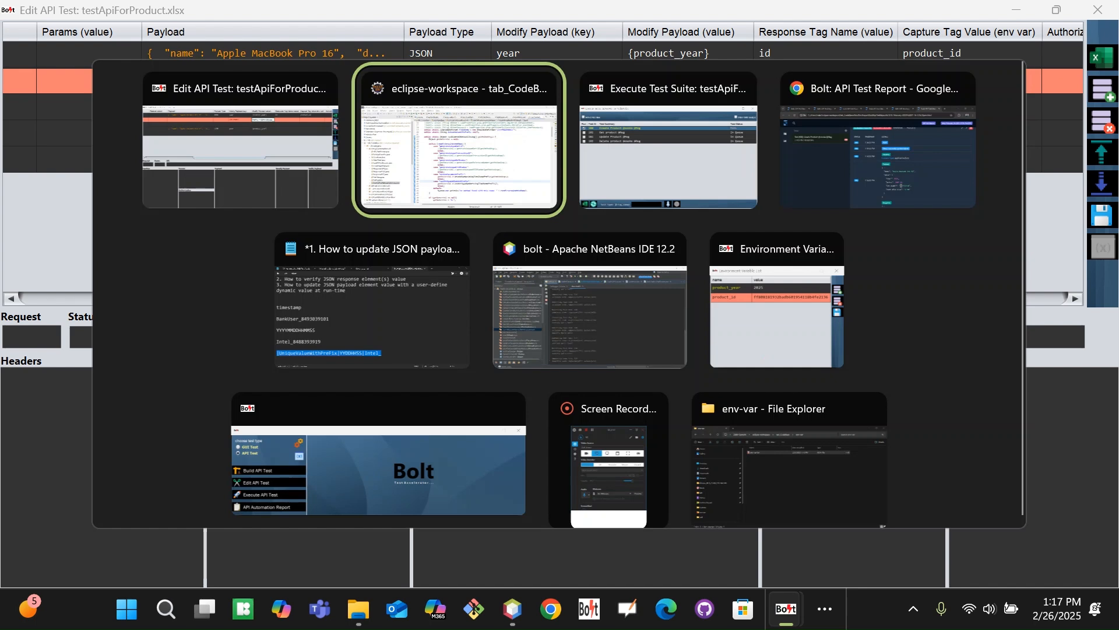
key(alt+Tab)
key(alt+Tab)
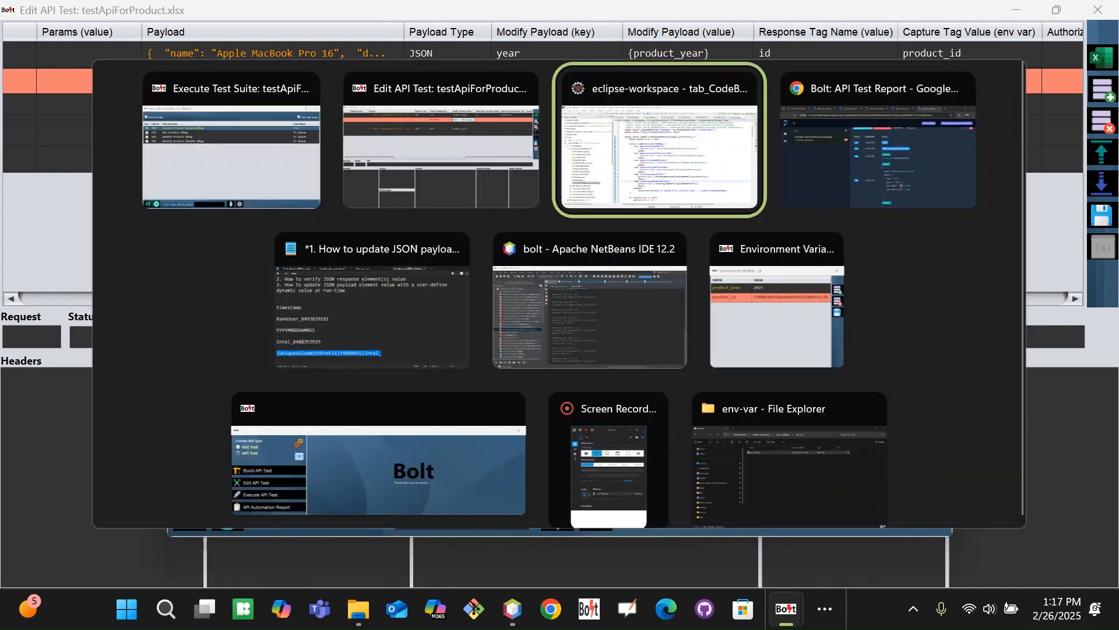
key(alt+Tab)
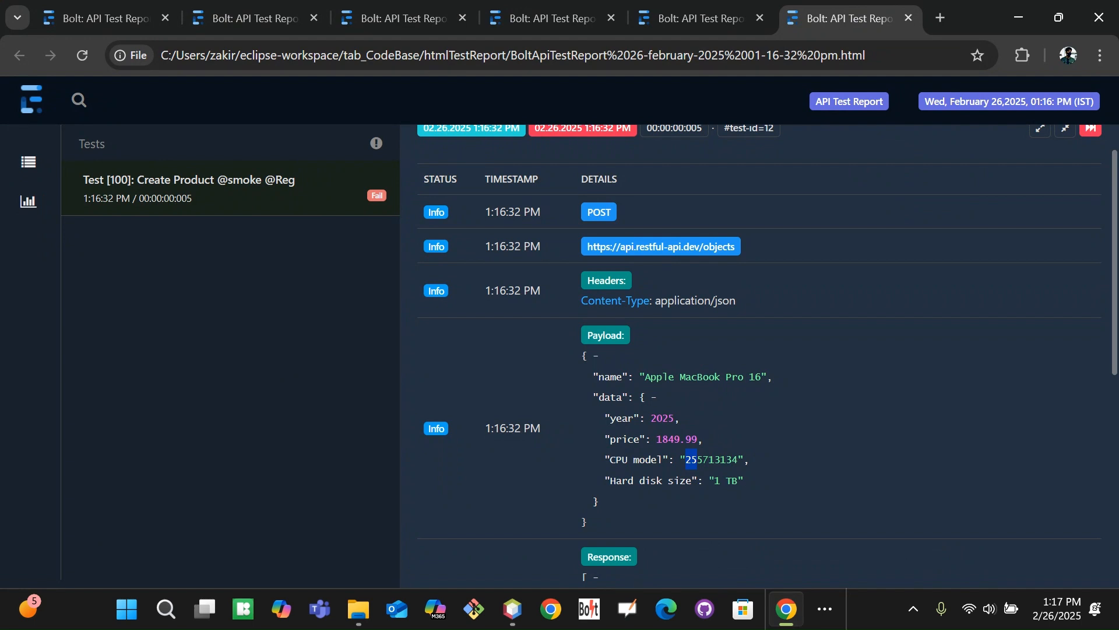
click(703, 464)
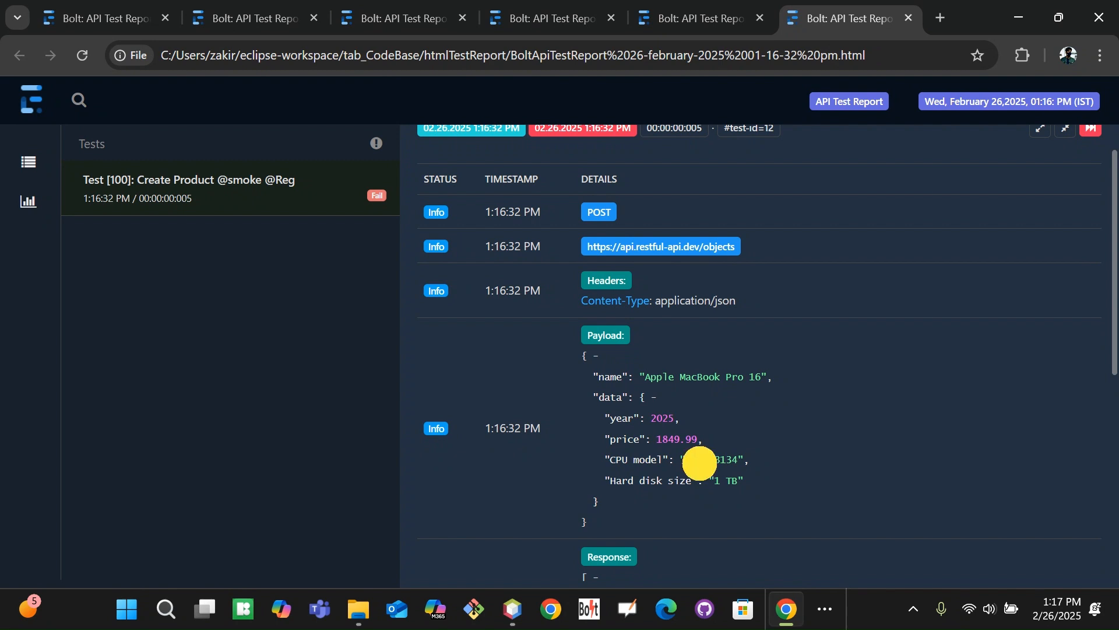
mouse_move(698, 461)
mouse_down()
mouse_move(716, 461)
mouse_move(704, 460)
mouse_up()
click(704, 462)
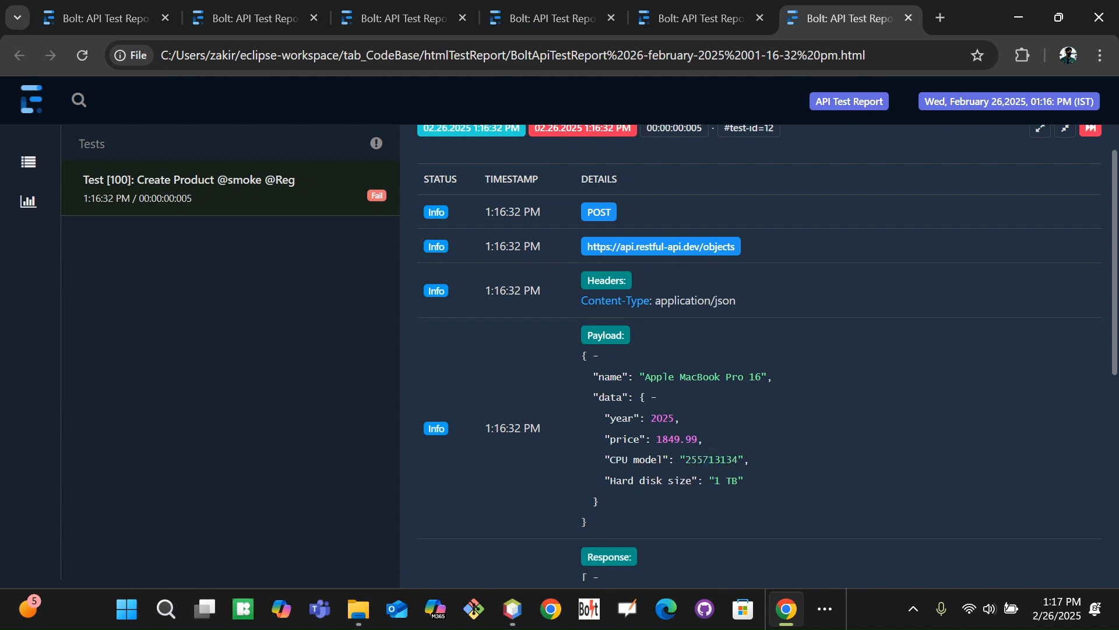
drag(698, 461, 708, 461)
click(704, 458)
click(698, 462)
drag(699, 462, 712, 460)
click(729, 461)
drag(697, 459, 708, 459)
click(787, 449)
drag(686, 458, 744, 453)
click(817, 438)
key(alt+Tab)
key(alt+Tab)
key(alt+Tab)
key(alt+Tab)
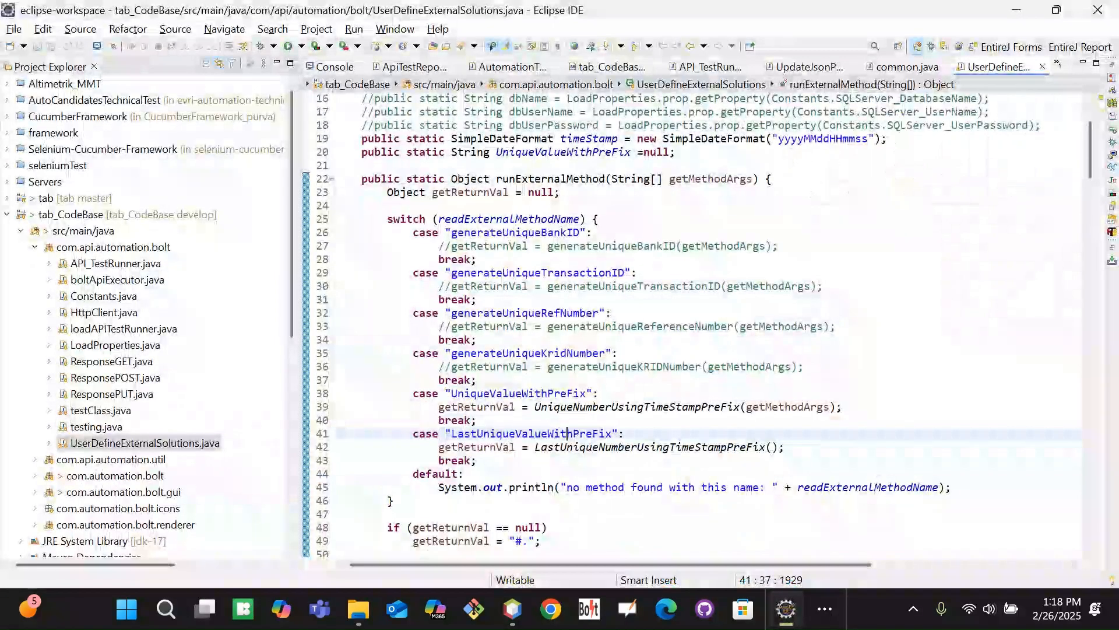
key(alt+Tab)
key(alt+Tab)
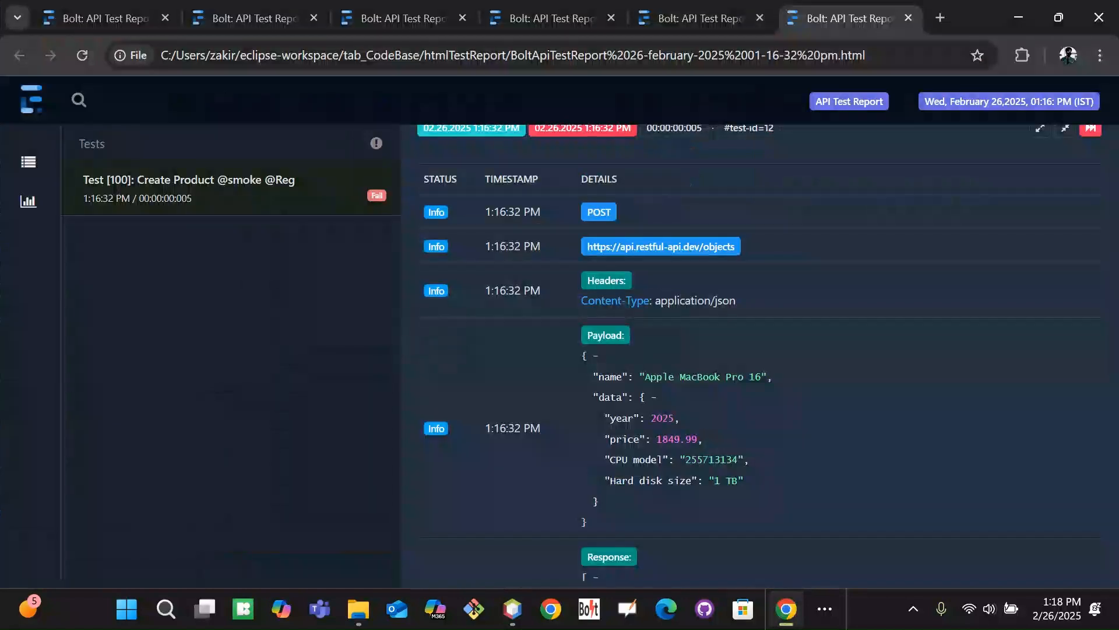
click(824, 610)
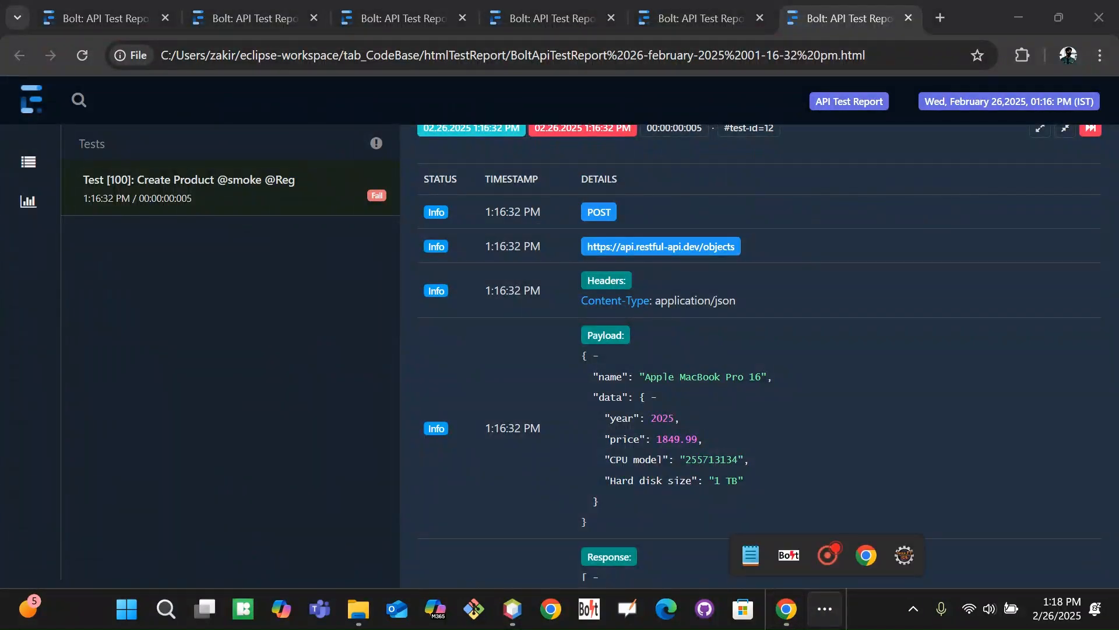
Change the separator before Intel_ to a comma and save the test suite
mouse_move(789, 555)
click(693, 461)
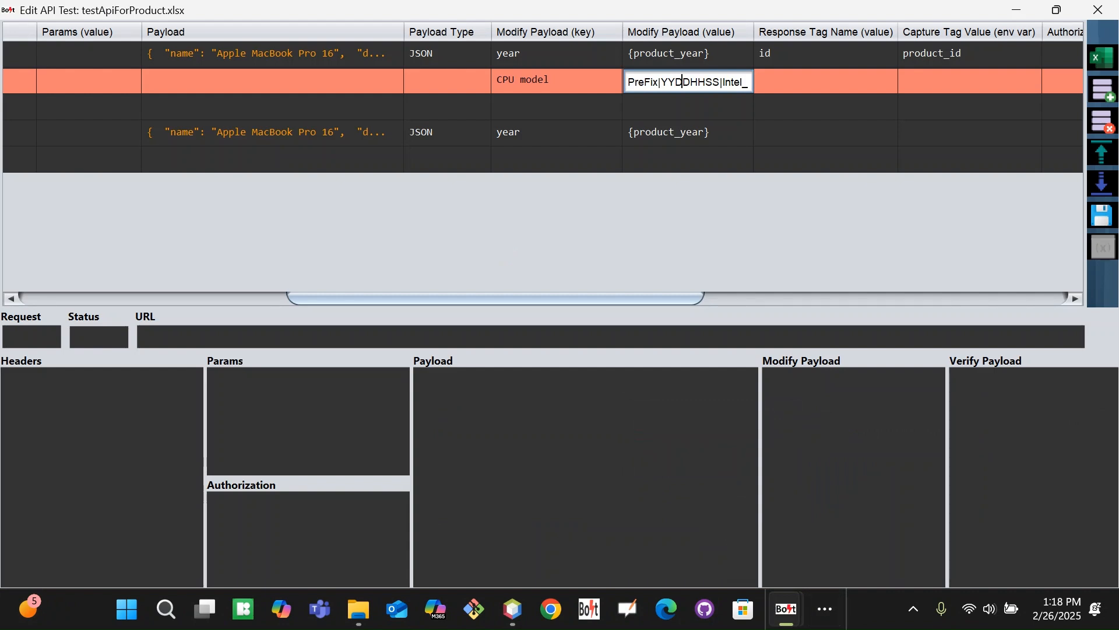
key(Left)
key(Left)
key(Left)
key(Left)
key(Left)
key(Left)
key(BackSpace)
text(,)
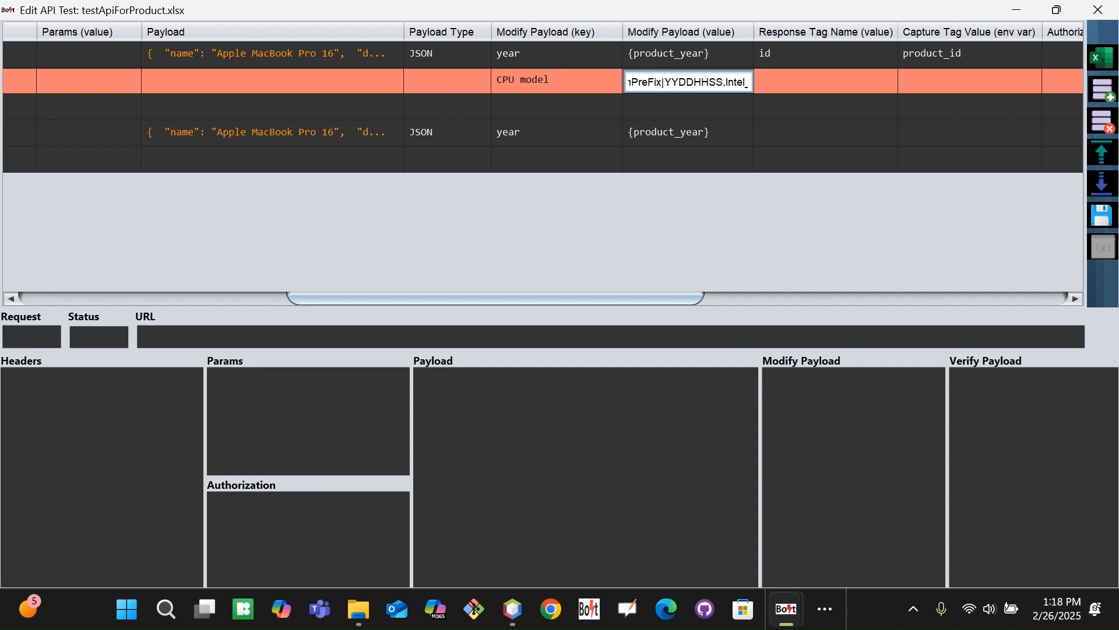
key(Tab)
mouse_move(786, 609)
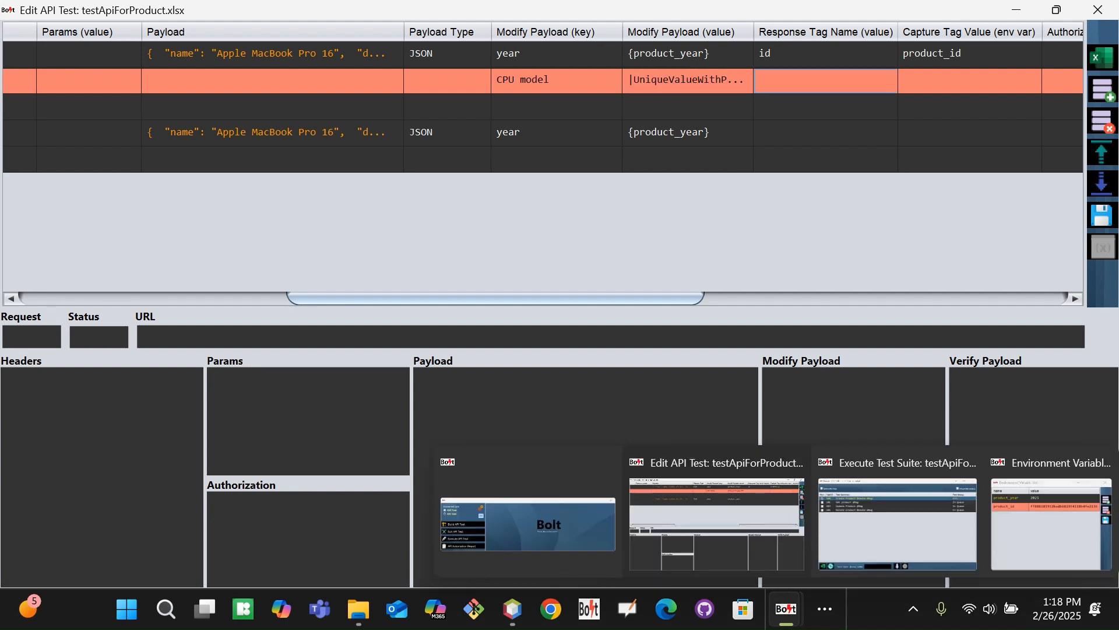
click(1102, 215)
Clear the run selections, close the runner, and select the whole CPU model value
click(695, 351)
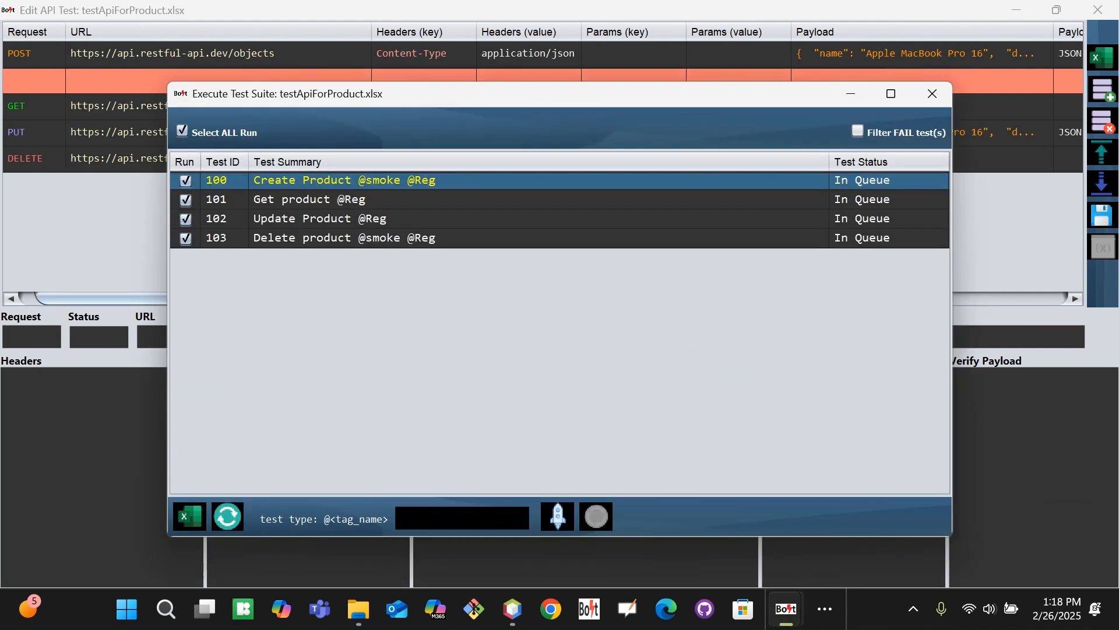
click(183, 131)
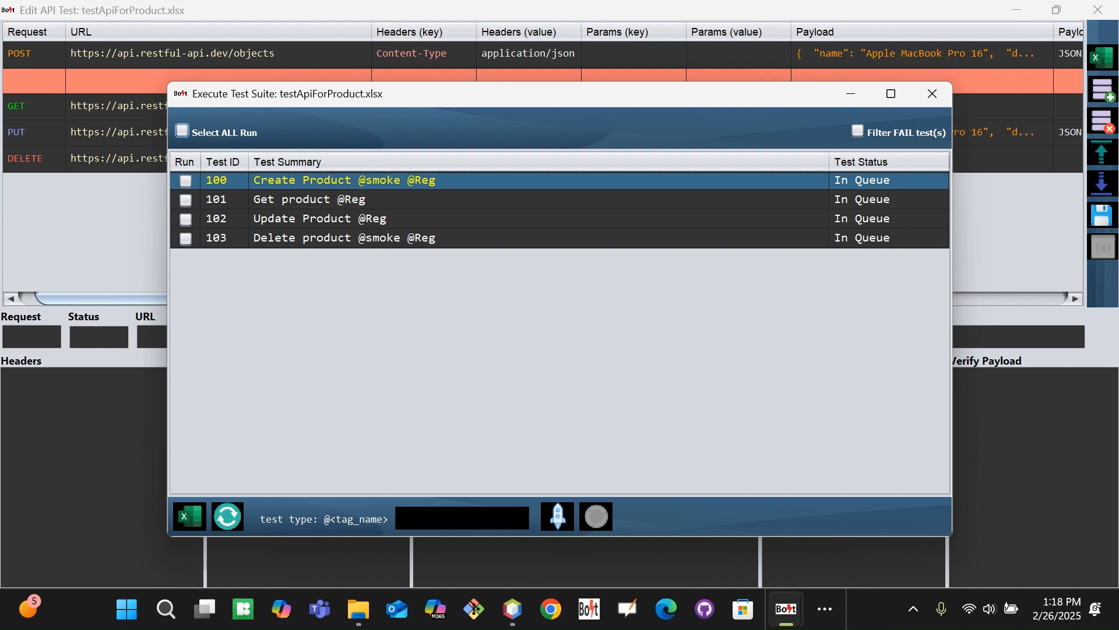
click(932, 94)
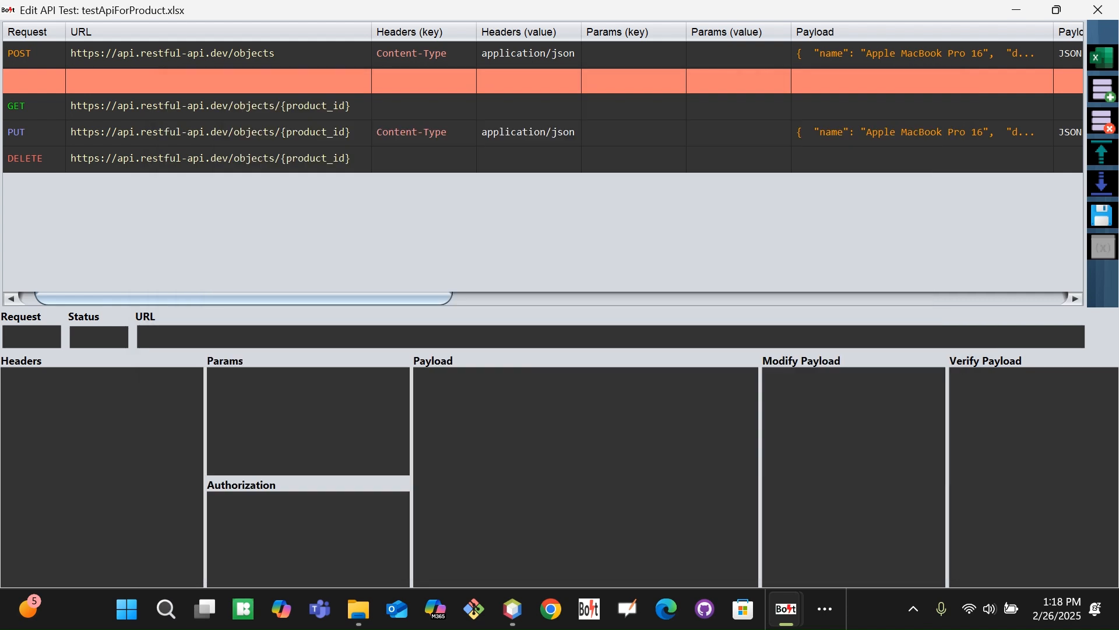
drag(414, 298, 685, 297)
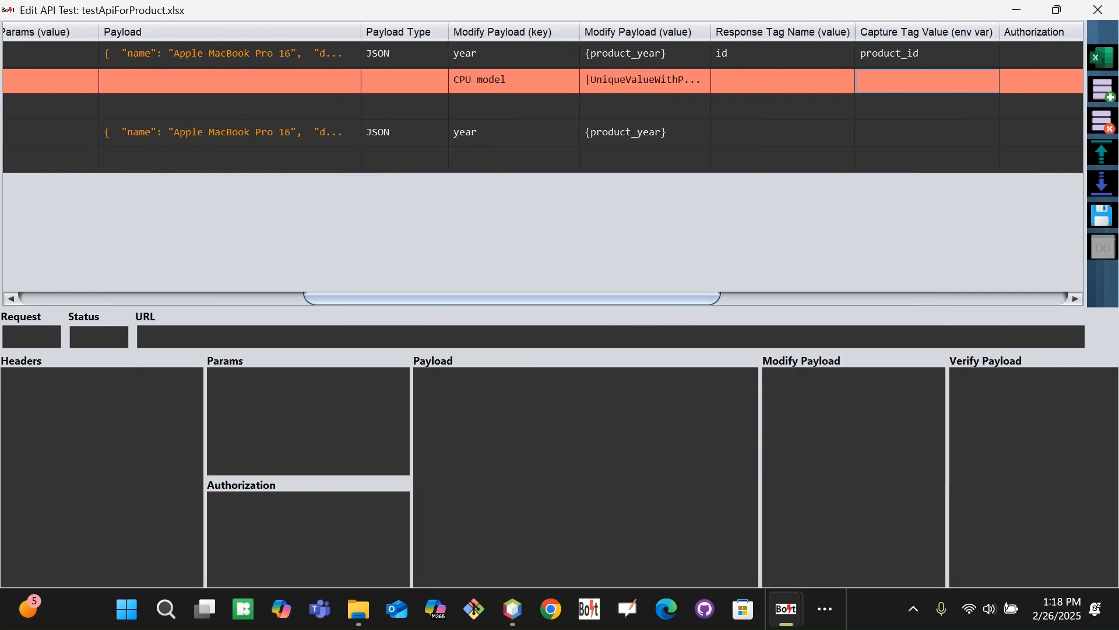
double_click(649, 83)
key(ctrl+a)
key(ctrl+c)
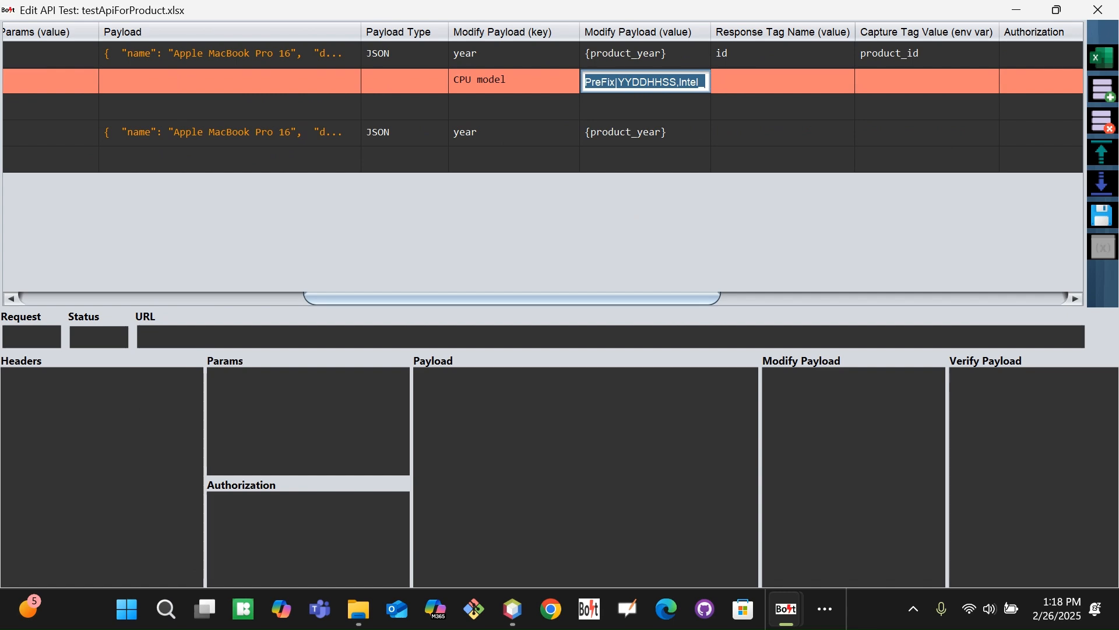
key(alt+Tab)
Replace the old Notepad line with the pasted |UniqueValueWithPreFix|YYDDHHSS,Intel_ value
click(404, 313)
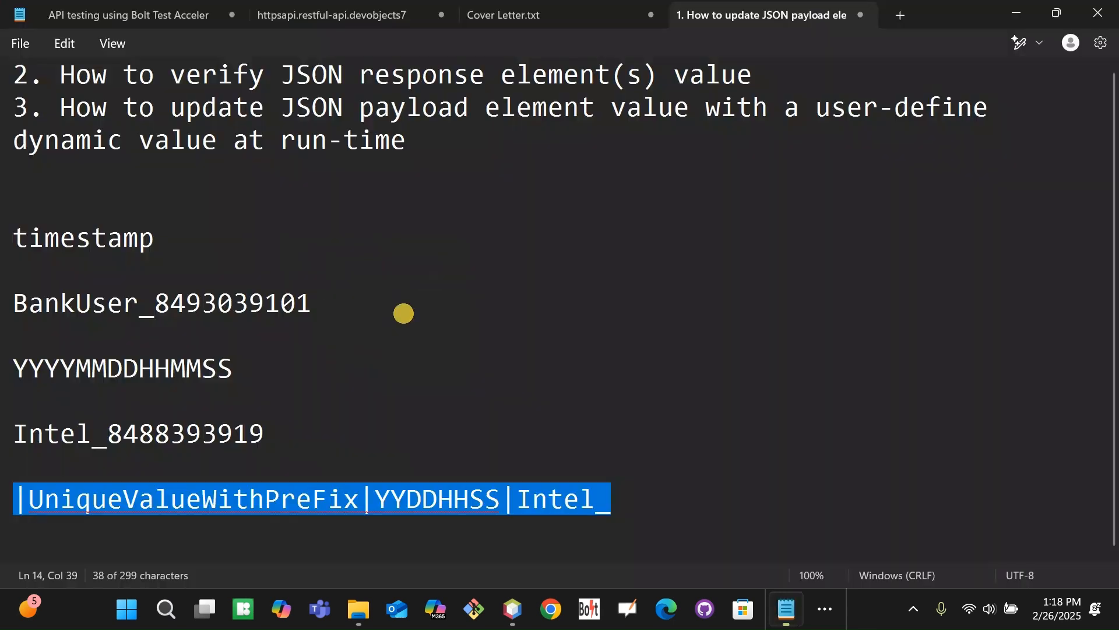
click(644, 500)
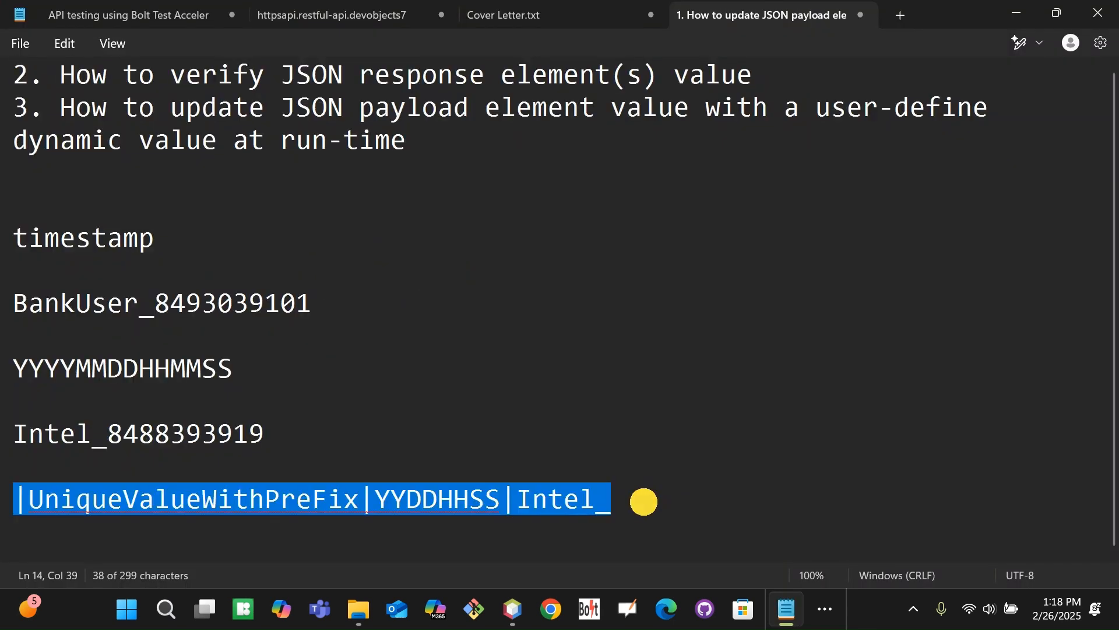
drag(645, 499, 6, 505)
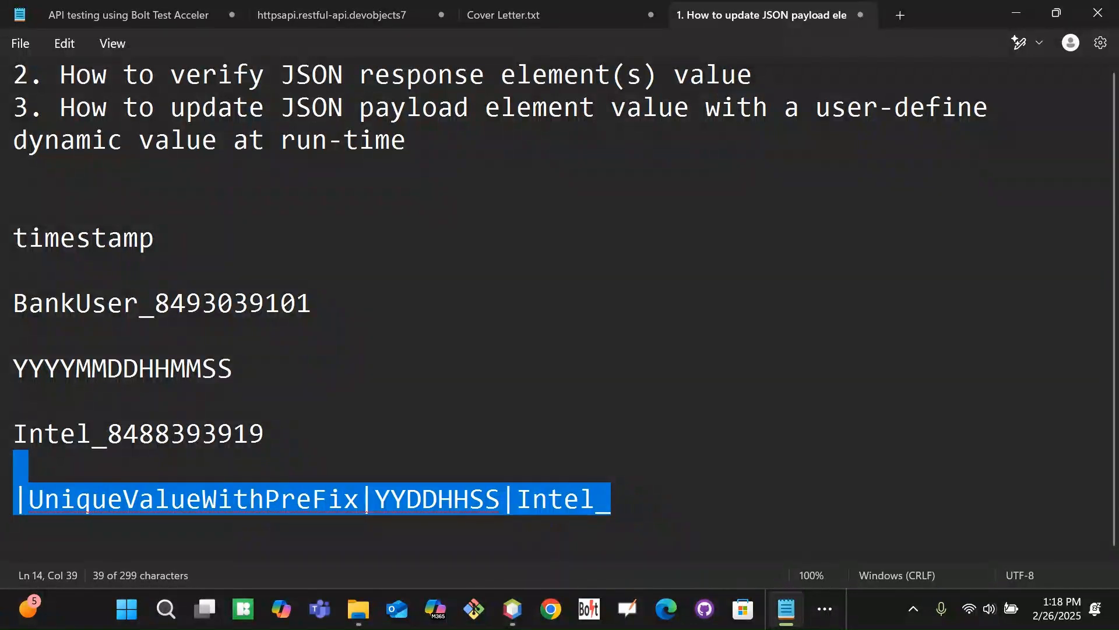
key(BackSpace)
key(ctrl+v)
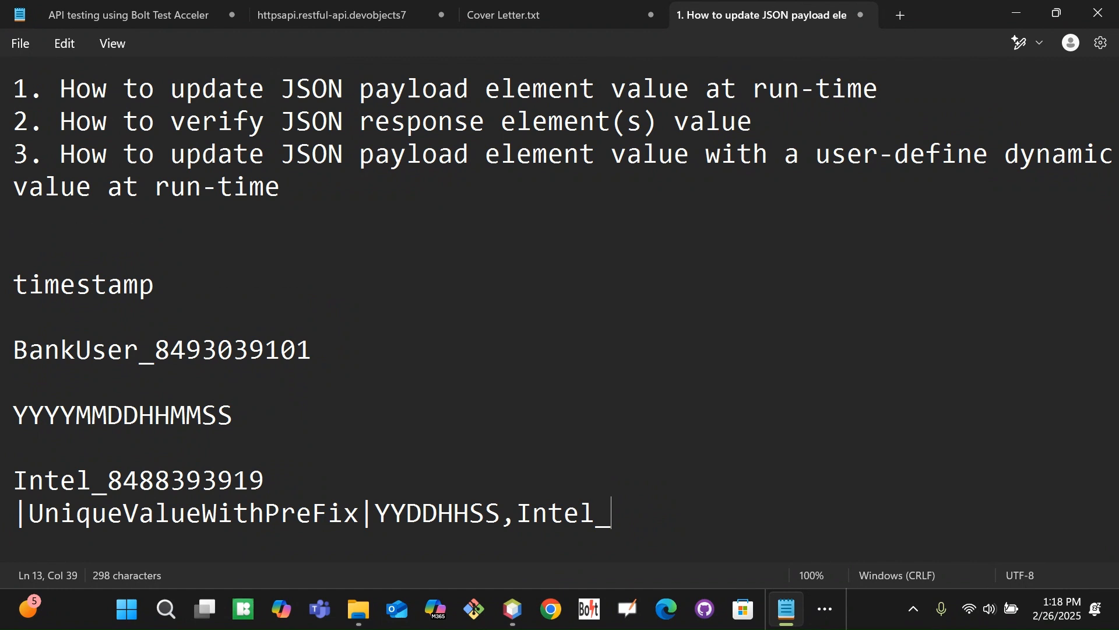
Review the new line's parts: the function name, YYDDHHSS, and the comma before Intel_
drag(632, 516, 20, 519)
click(28, 514)
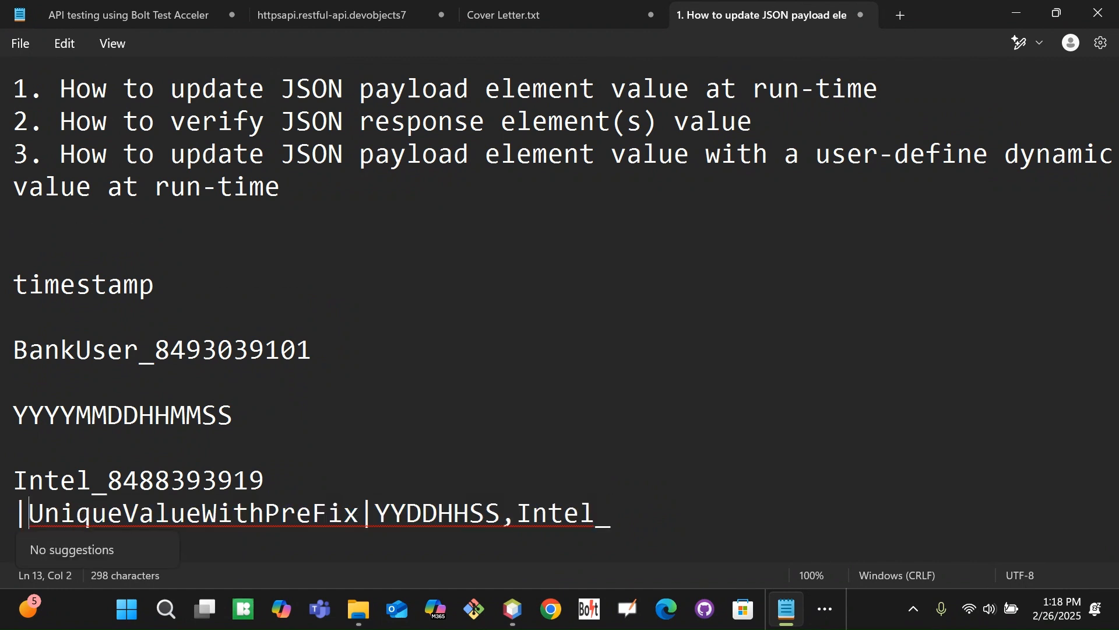
drag(375, 514, 627, 502)
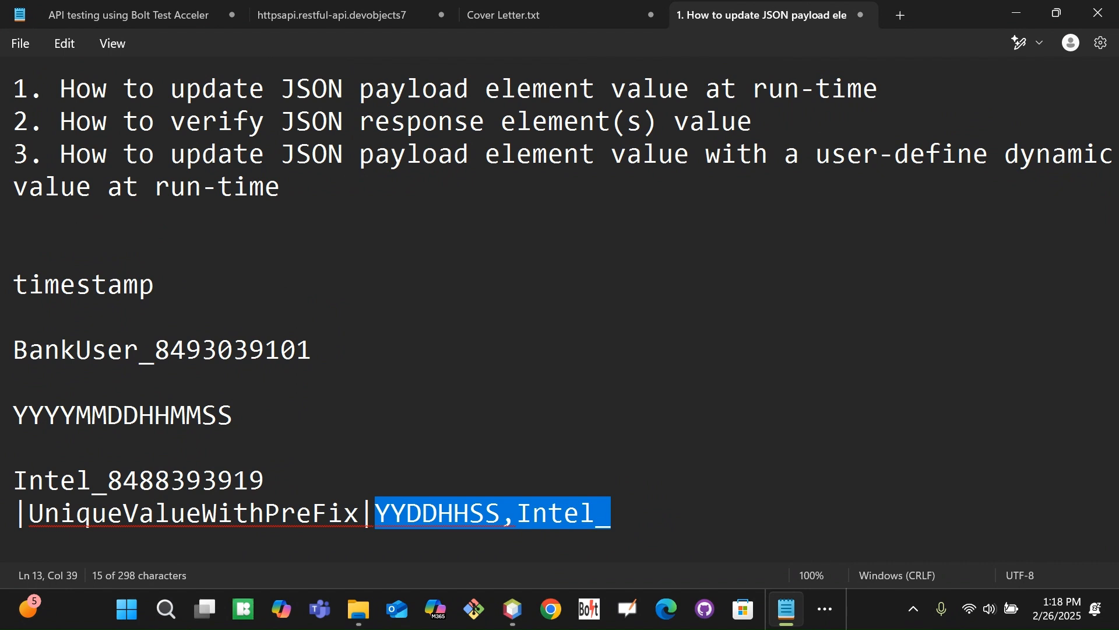
double_click(210, 513)
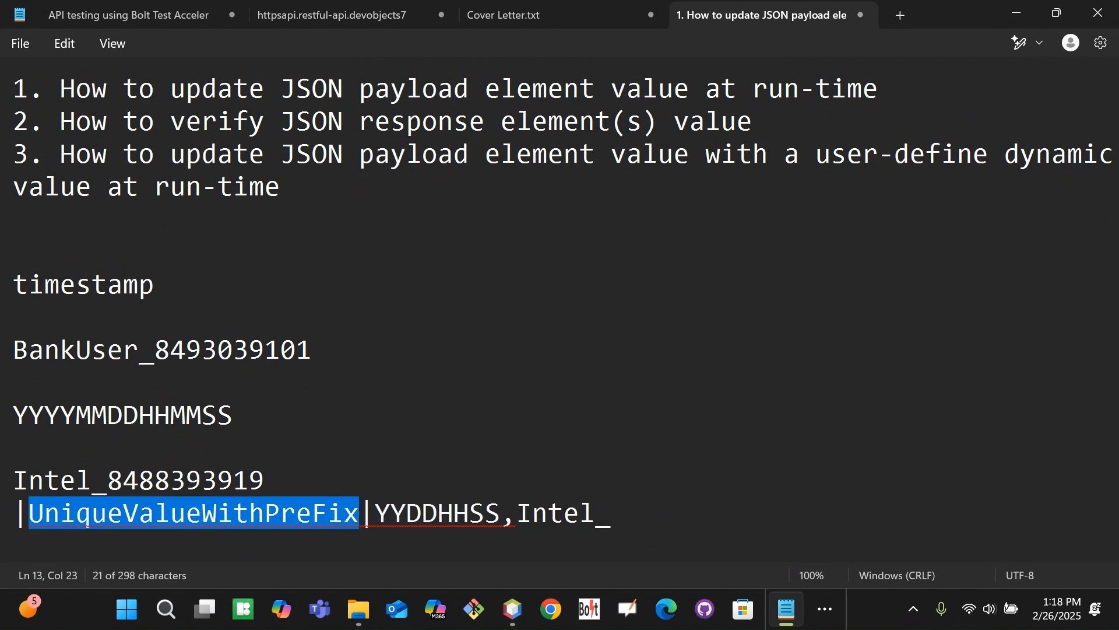
drag(513, 522, 503, 523)
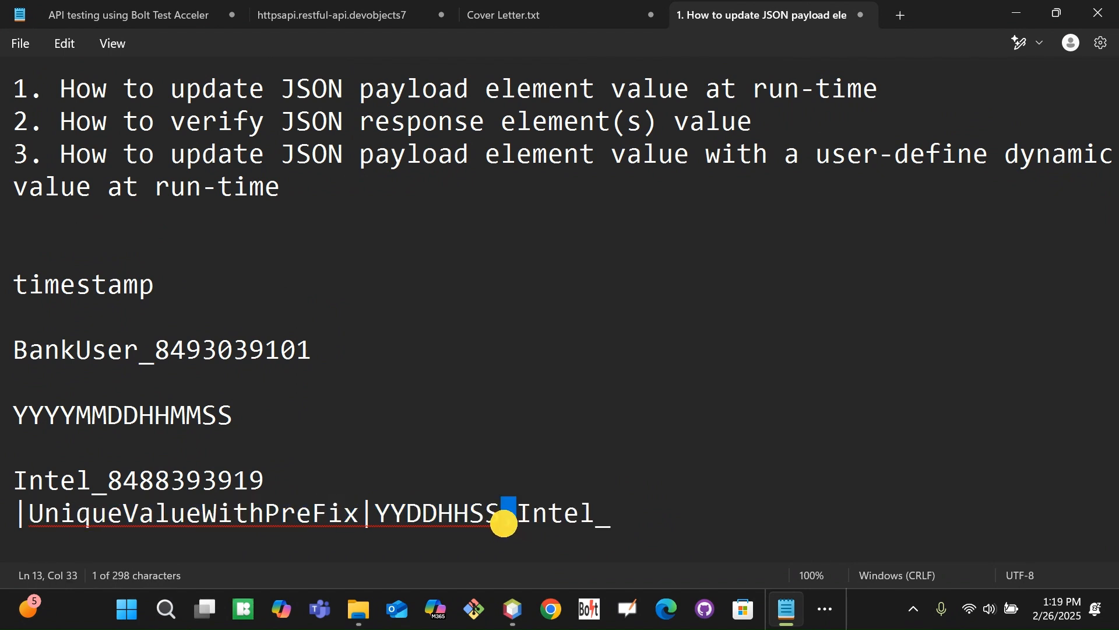
click(639, 521)
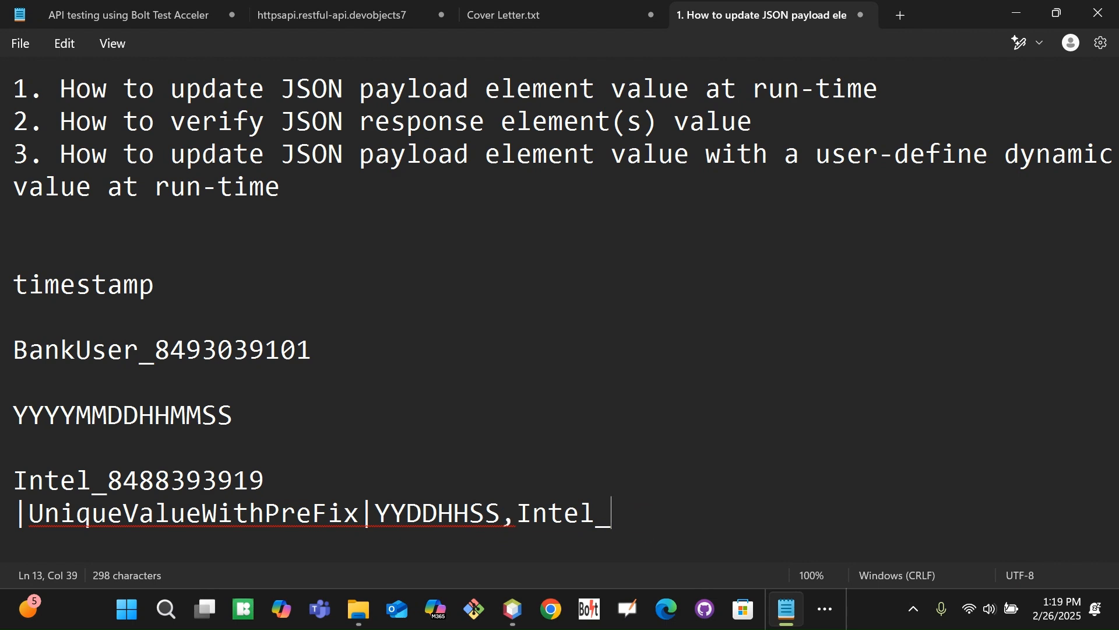
key(alt+Tab)
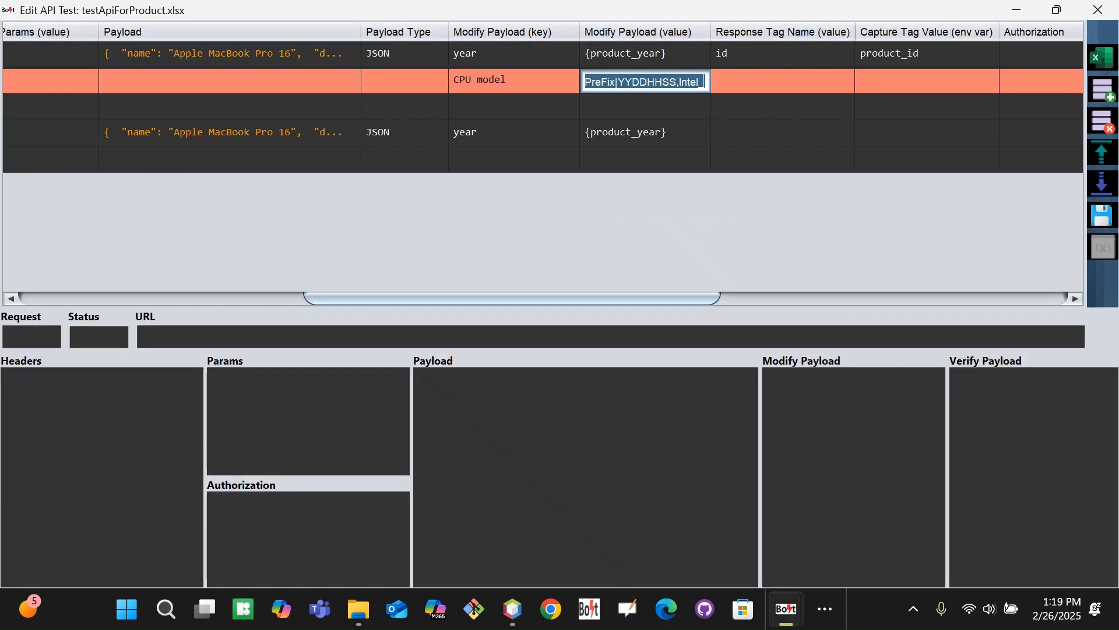
Save the suite, confirm the alert, and rerun only test 100, Create Product
click(1099, 218)
click(703, 354)
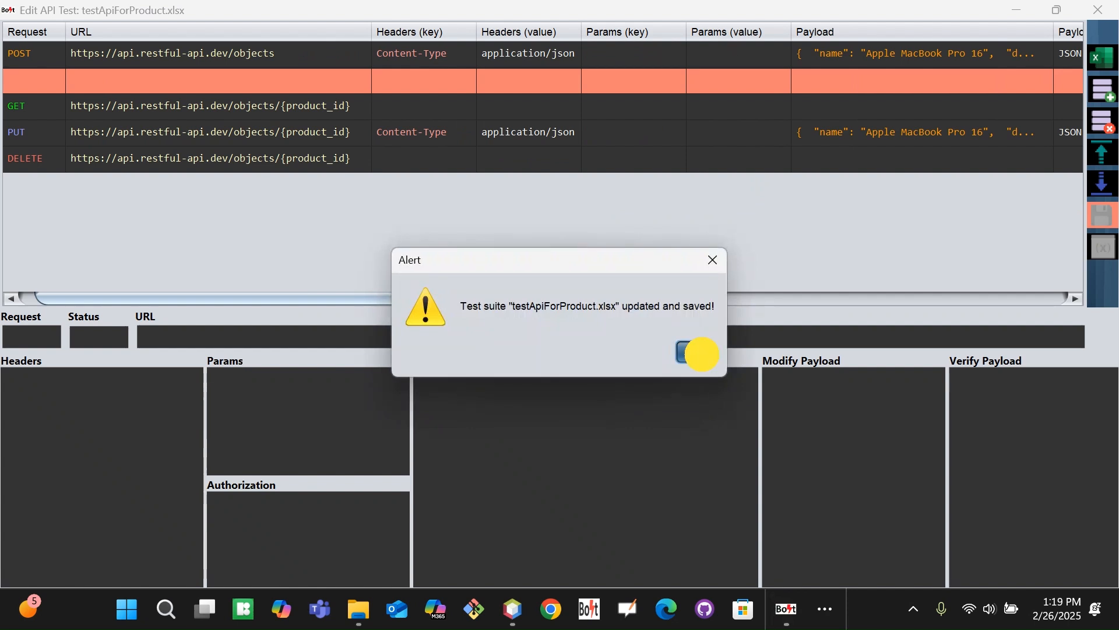
click(183, 132)
click(185, 181)
click(558, 516)
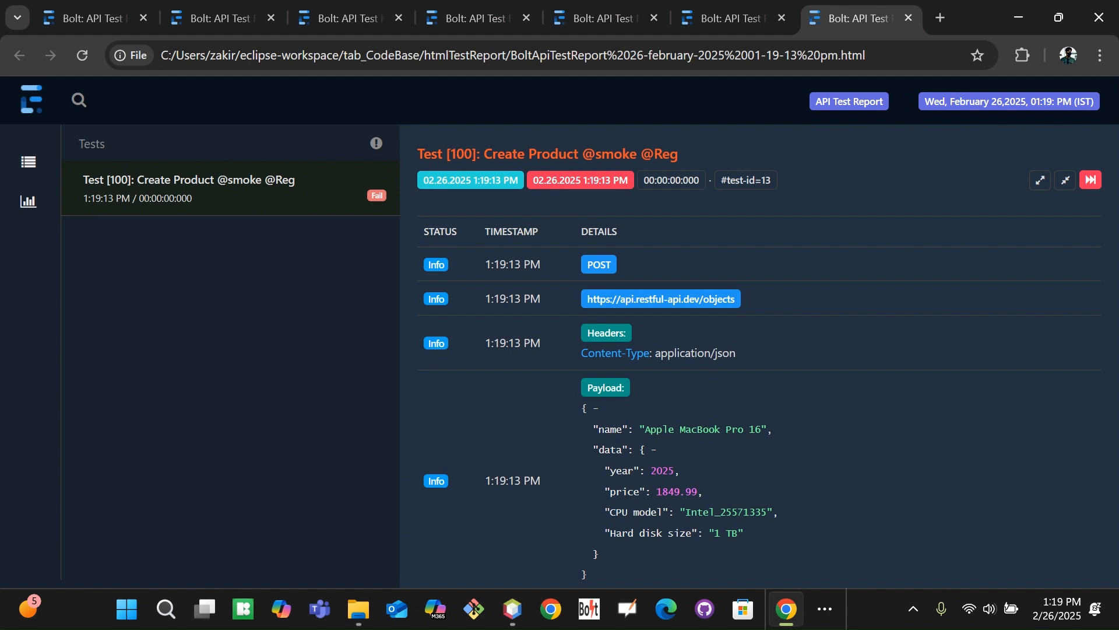
mouse_move(686, 513)
mouse_down()
mouse_move(771, 511)
mouse_move(677, 514)
mouse_up()
click(706, 514)
drag(727, 512, 760, 511)
double_click(758, 512)
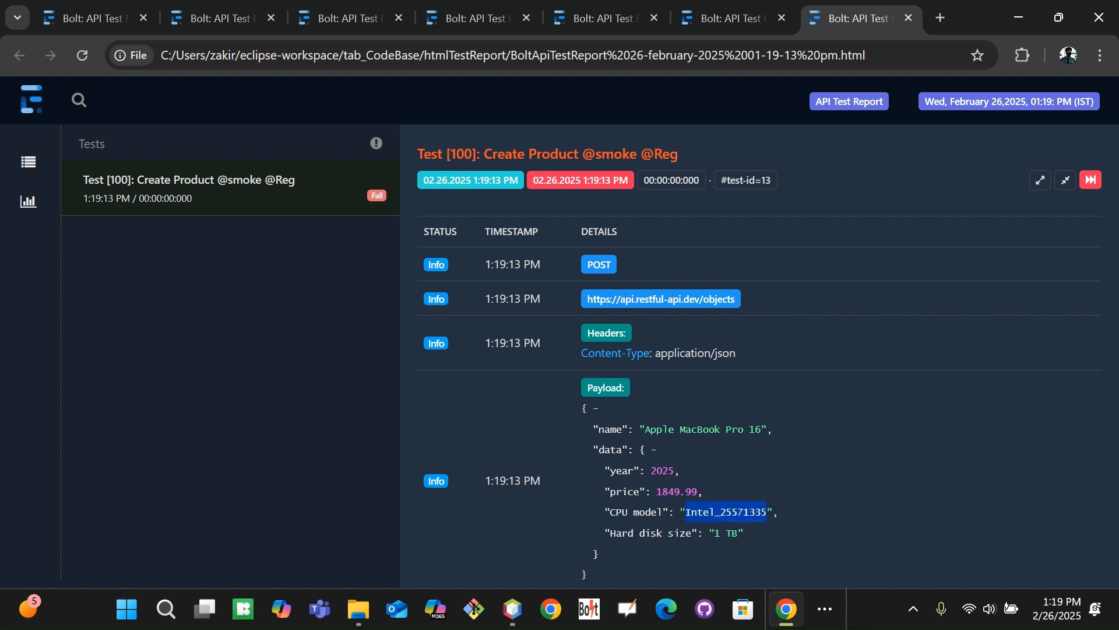
click(714, 516)
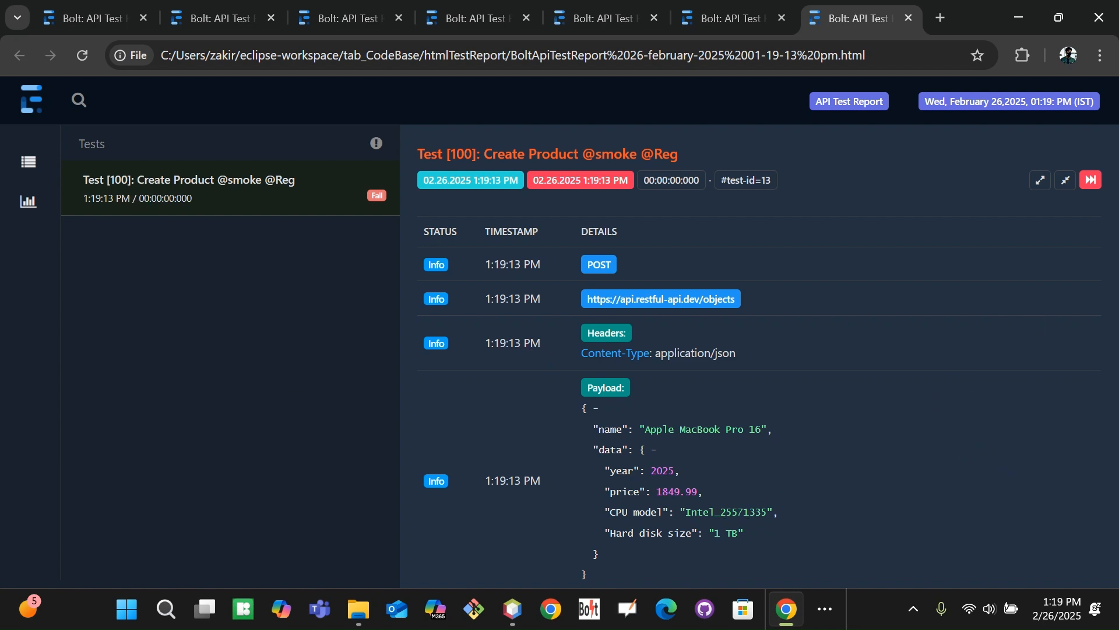
scroll(974, 463, down, 1)
drag(1103, 357, 1098, 590)
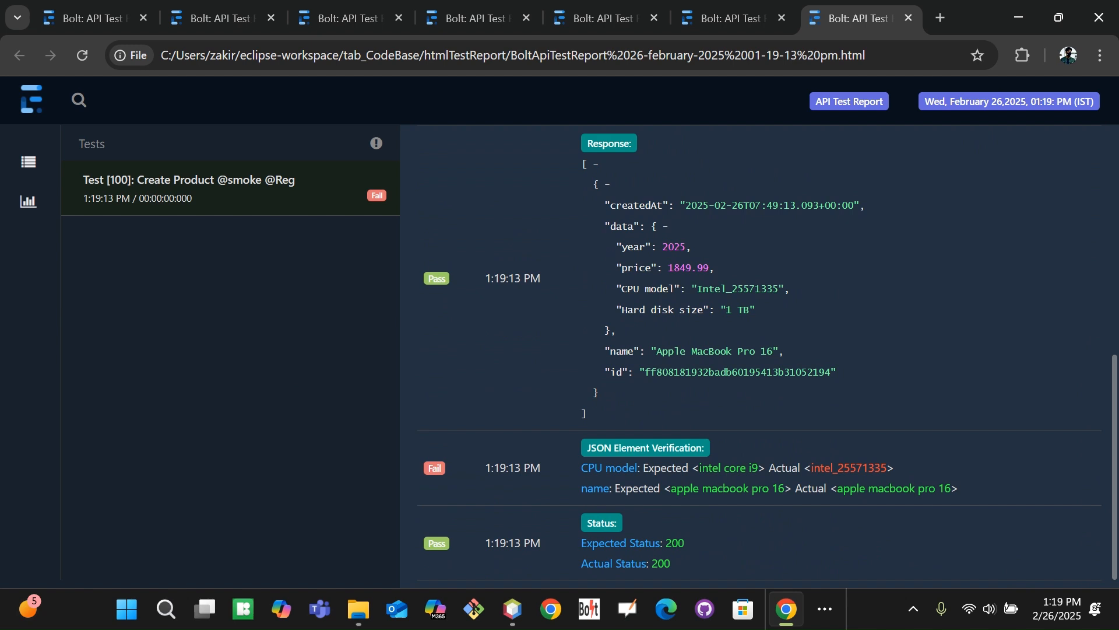
drag(812, 467, 879, 468)
click(879, 468)
drag(811, 467, 884, 470)
click(921, 366)
click(921, 365)
click(825, 608)
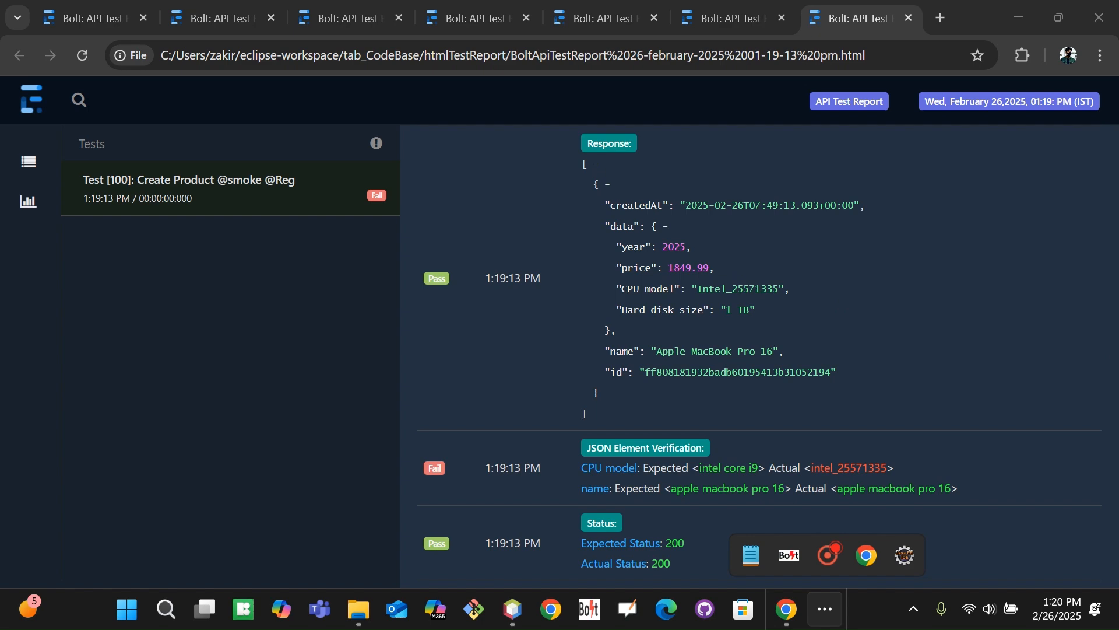
Compare the CPU model row's dynamic modify value with its Intel Core i9 verify value
mouse_move(789, 554)
click(536, 484)
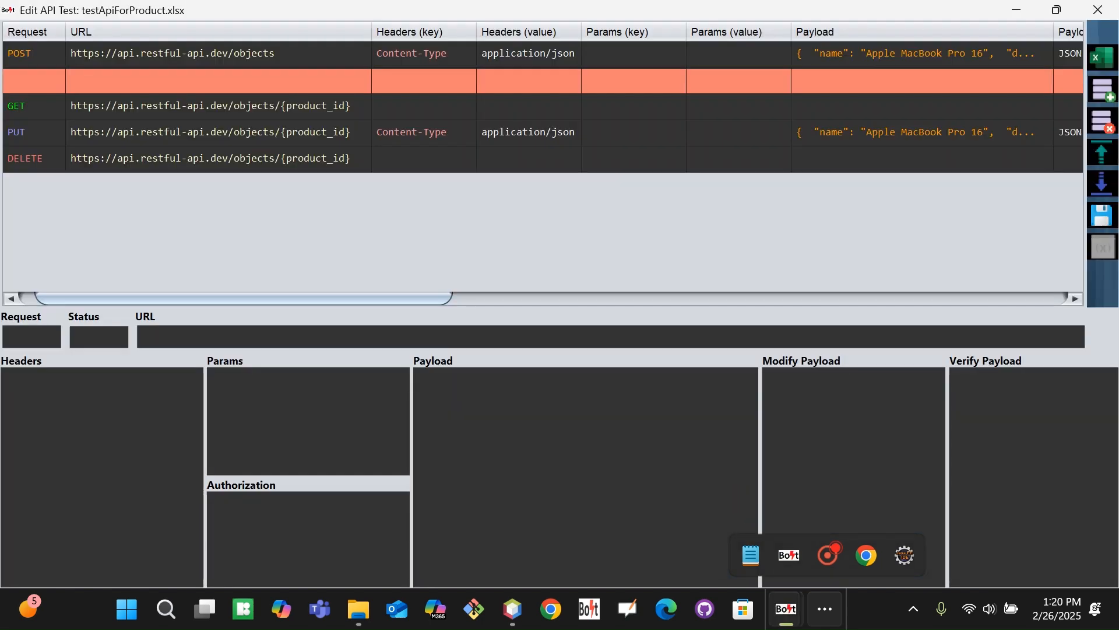
drag(408, 297, 988, 315)
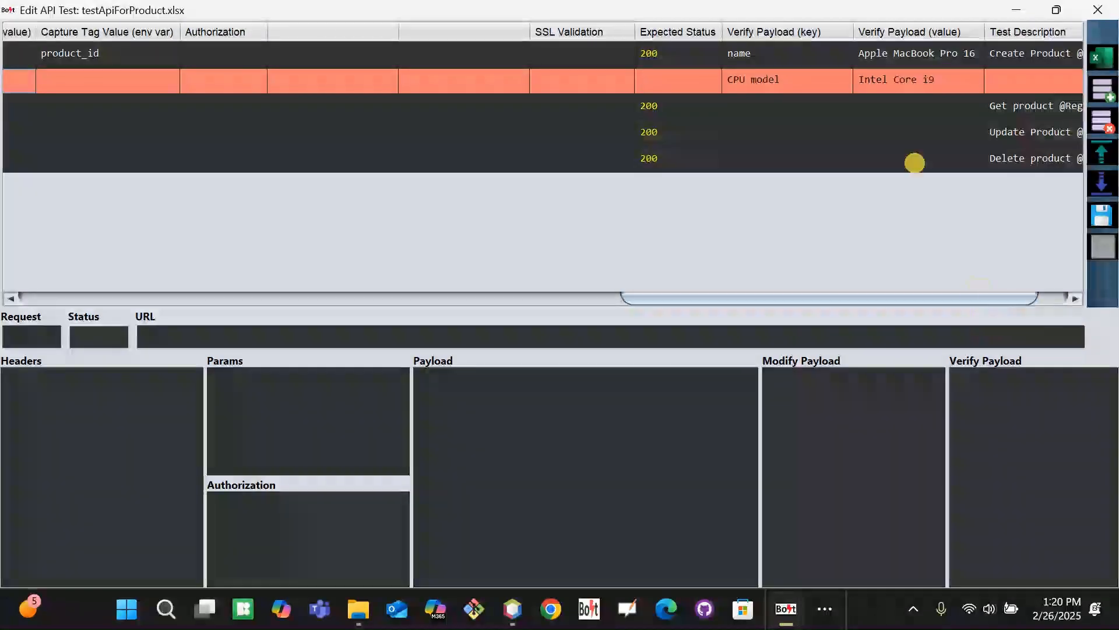
key(Up)
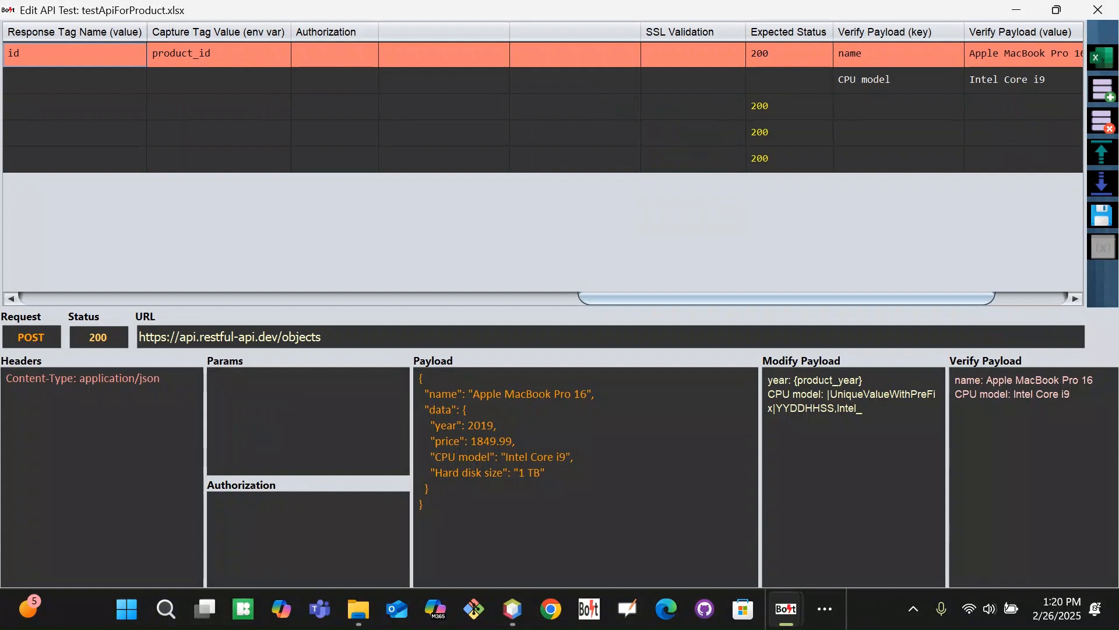
key(Down)
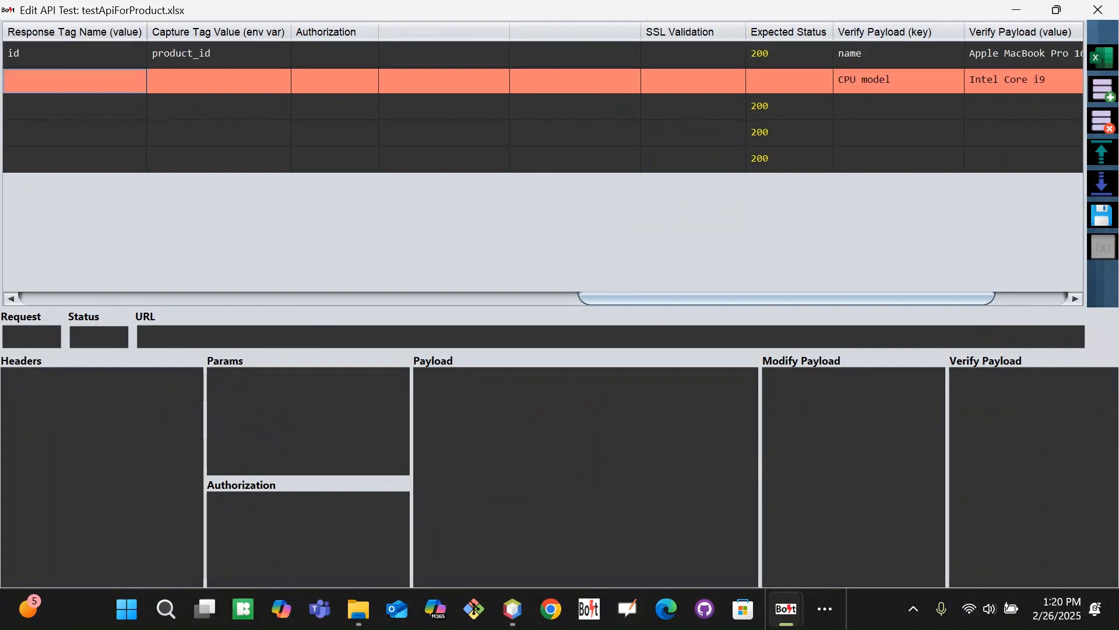
scroll(998, 263, right, 3)
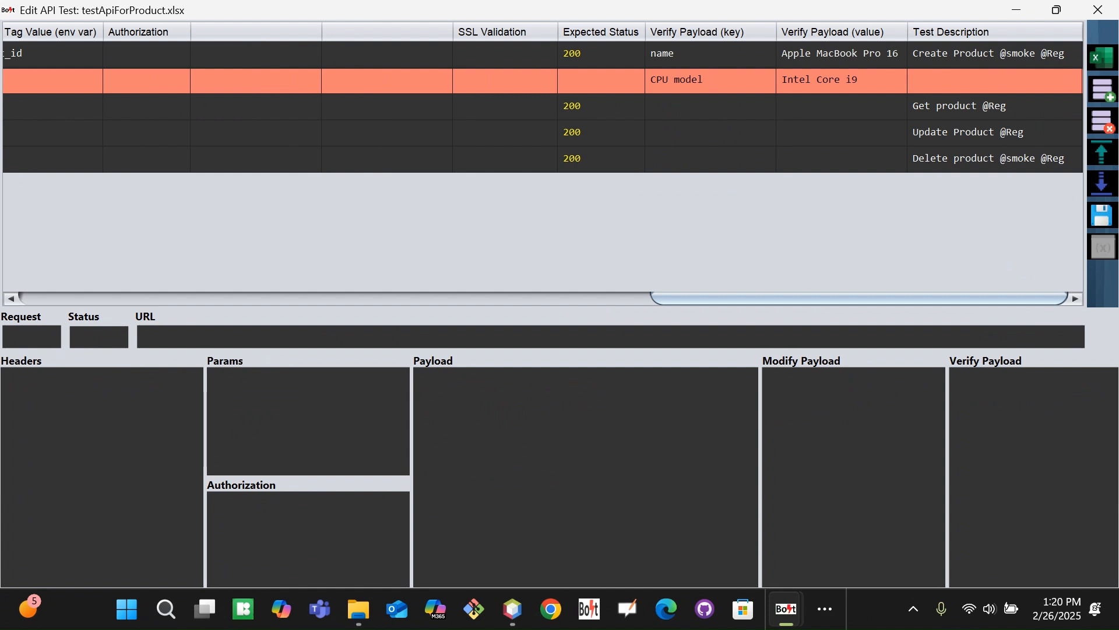
drag(717, 295, 484, 295)
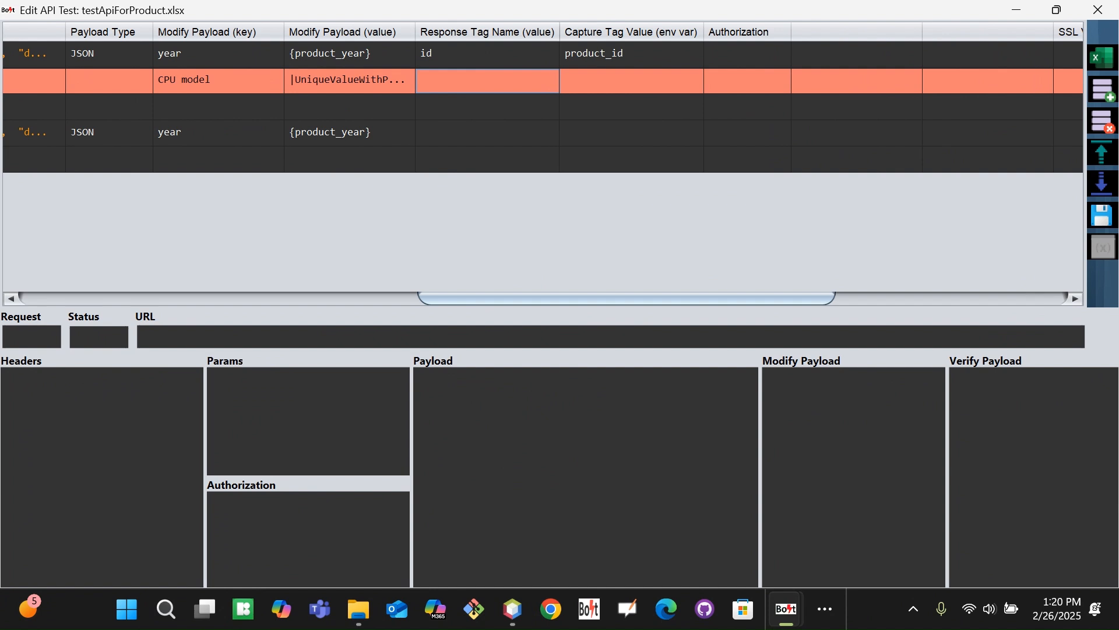
double_click(362, 75)
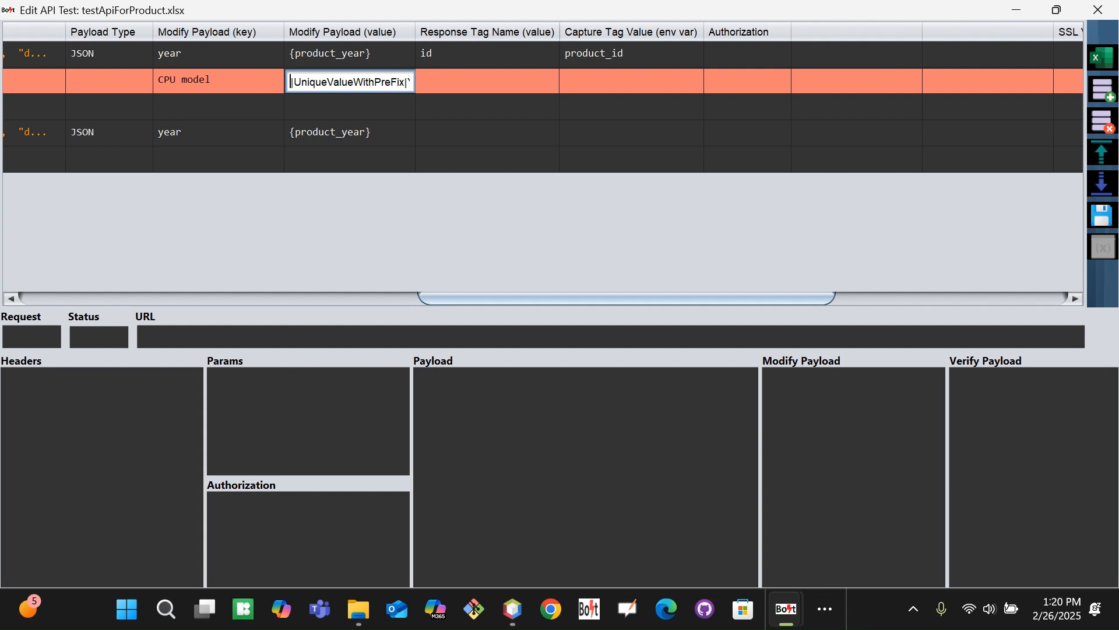
drag(657, 299, 974, 180)
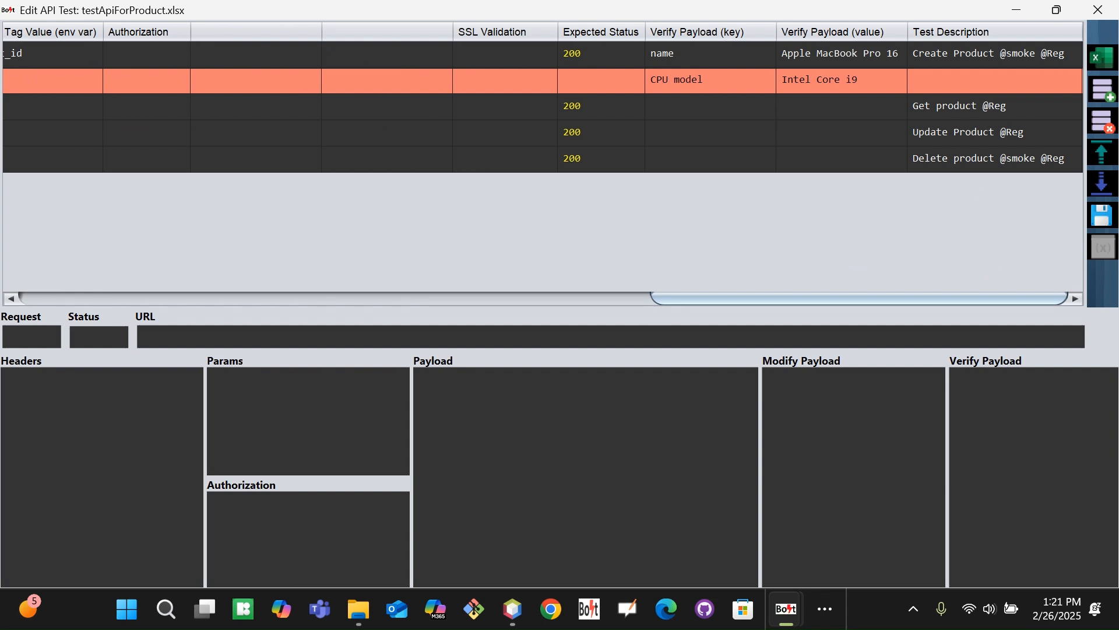
drag(675, 298, 444, 227)
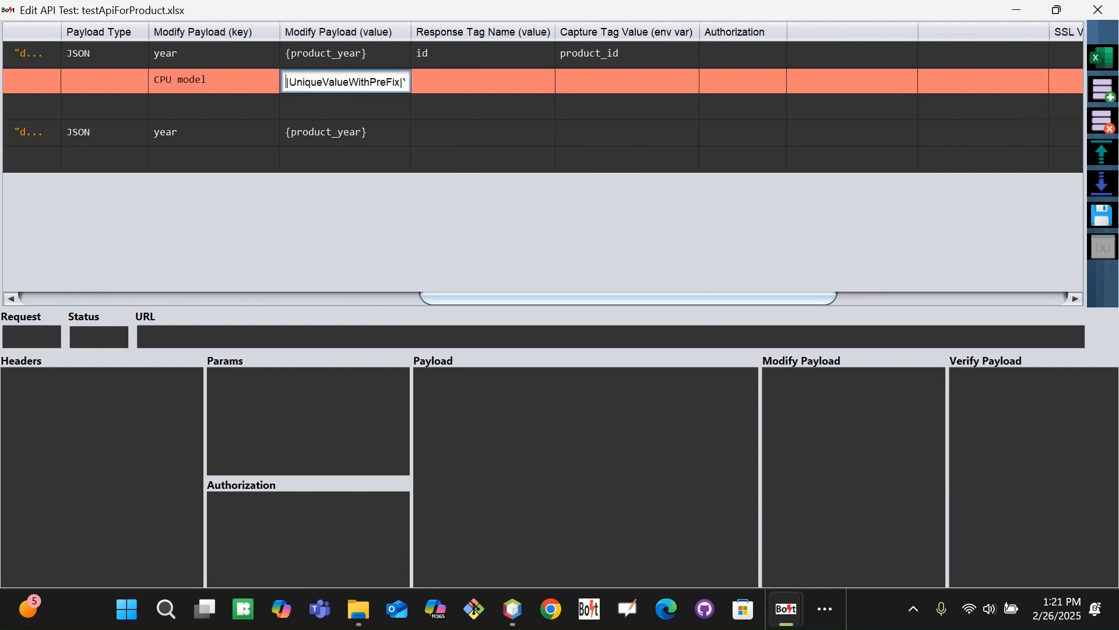
drag(628, 298, 931, 237)
key(alt+Tab)
key(alt+Tab)
key(alt+Tab)
key(alt+Tab)
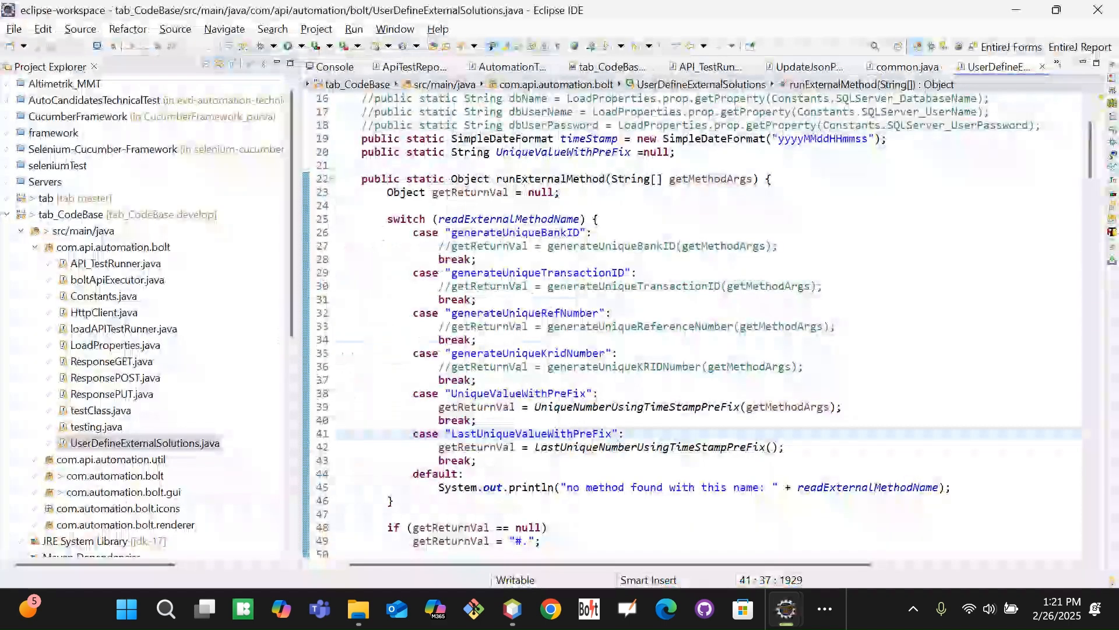
Copy the LastUniqueValueWithPreFix case name from line 41 of UserDefineExternalSolutions.java
double_click(501, 434)
key(ctrl+c)
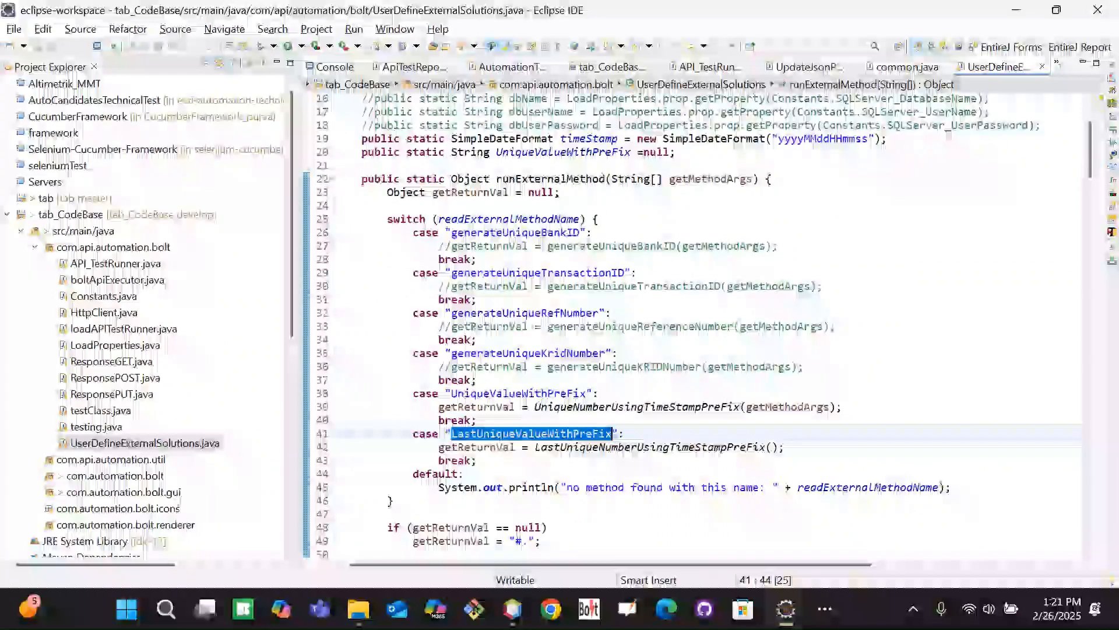
drag(534, 407, 740, 406)
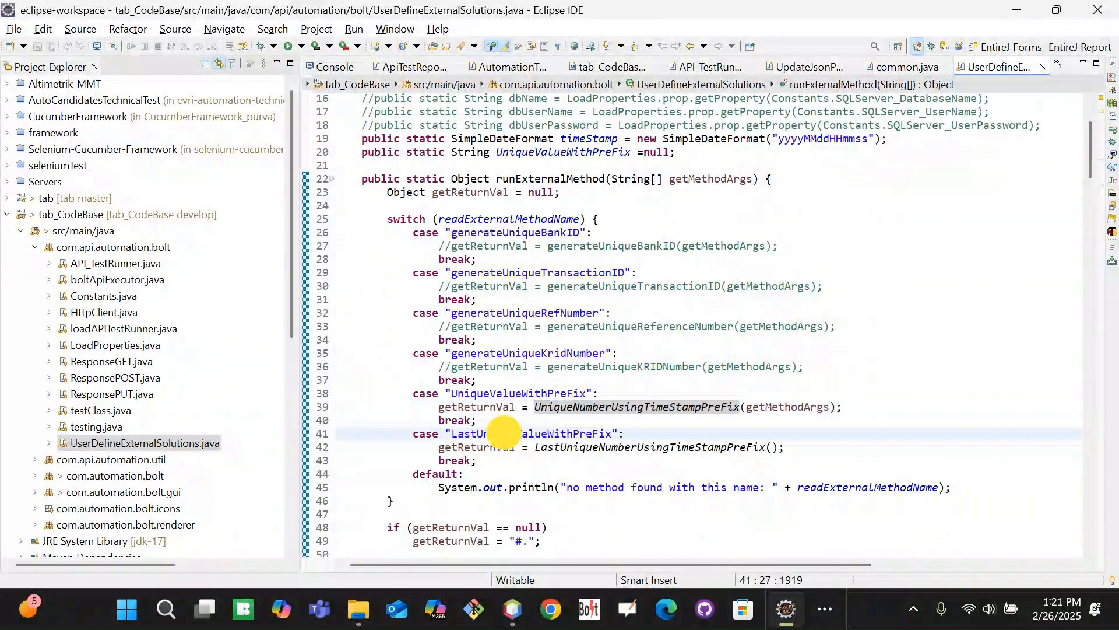
double_click(503, 433)
key(alt+Tab)
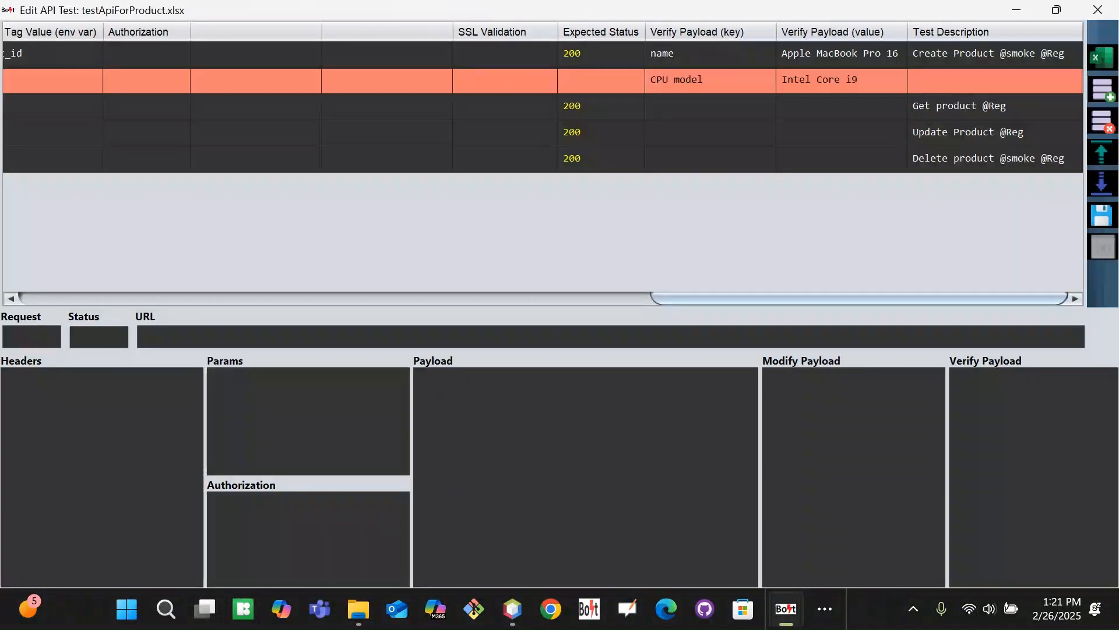
Replace the CPU model verify value Intel Core i9 with the pasted LastUniqueValueWithPreFix
double_click(879, 83)
key(ctrl+a)
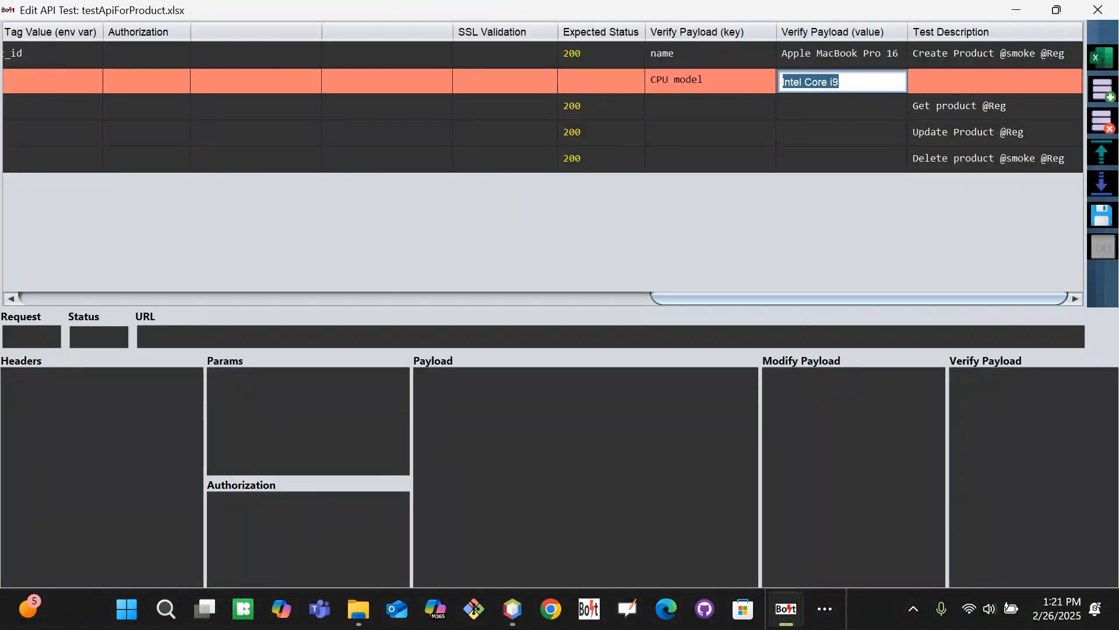
key(BackSpace)
key(ctrl+v)
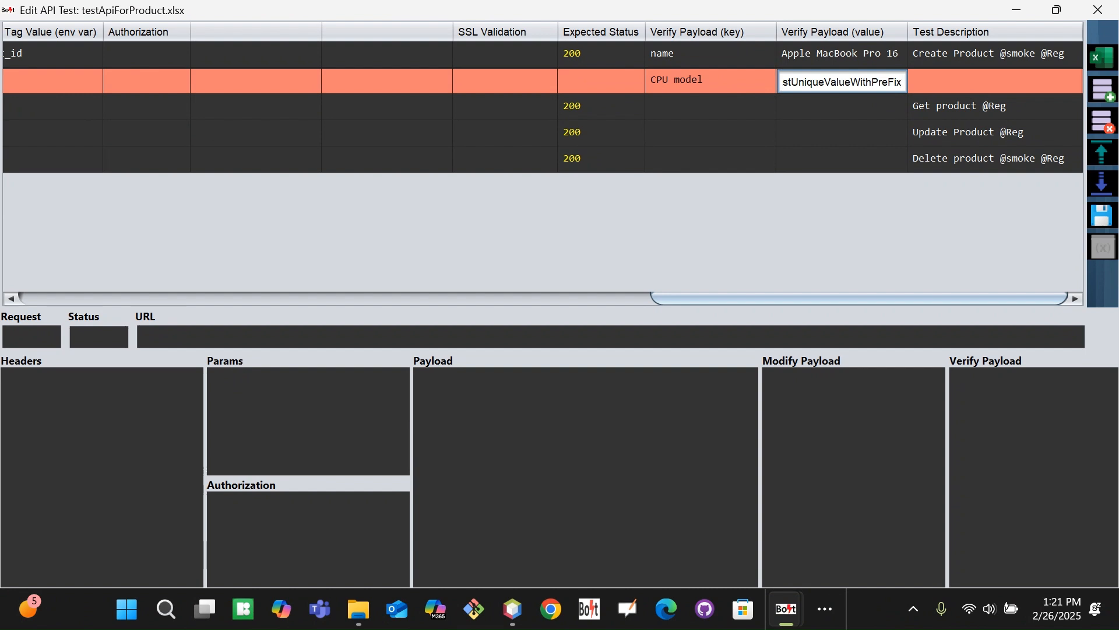
drag(746, 298, 1007, 250)
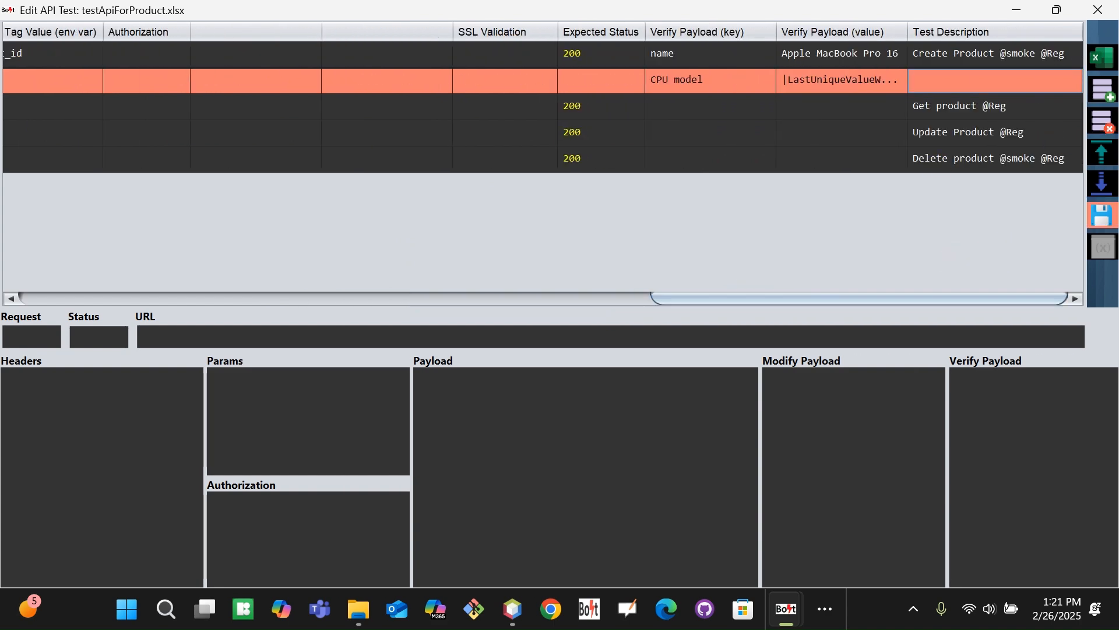
Save the test sheet and rerun only test 100
click(1102, 215)
click(690, 351)
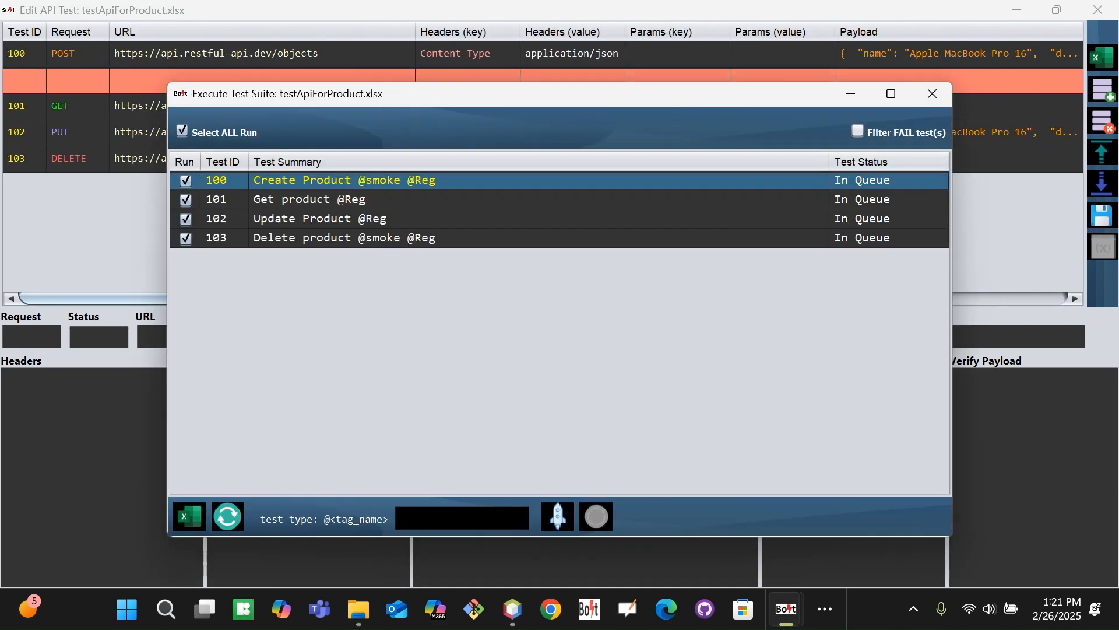
click(182, 131)
click(186, 181)
click(558, 516)
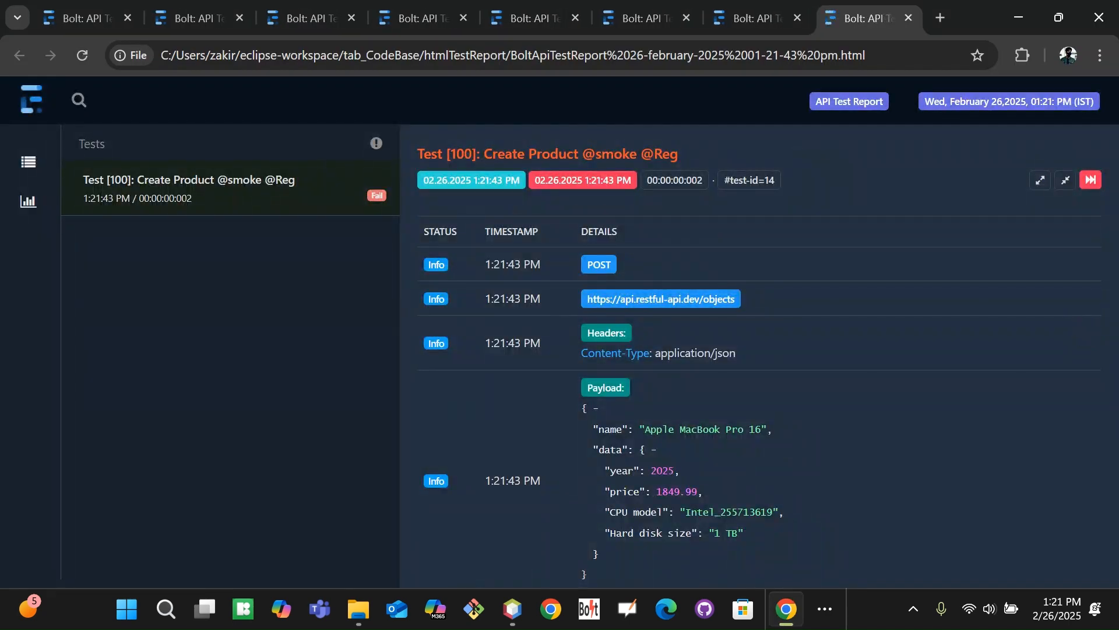
Scroll to JSON Element Verification and highlight the expected lastuniquevaluewithprefix and the actual response value
scroll(758, 350, down, 5)
scroll(758, 350, down, 3)
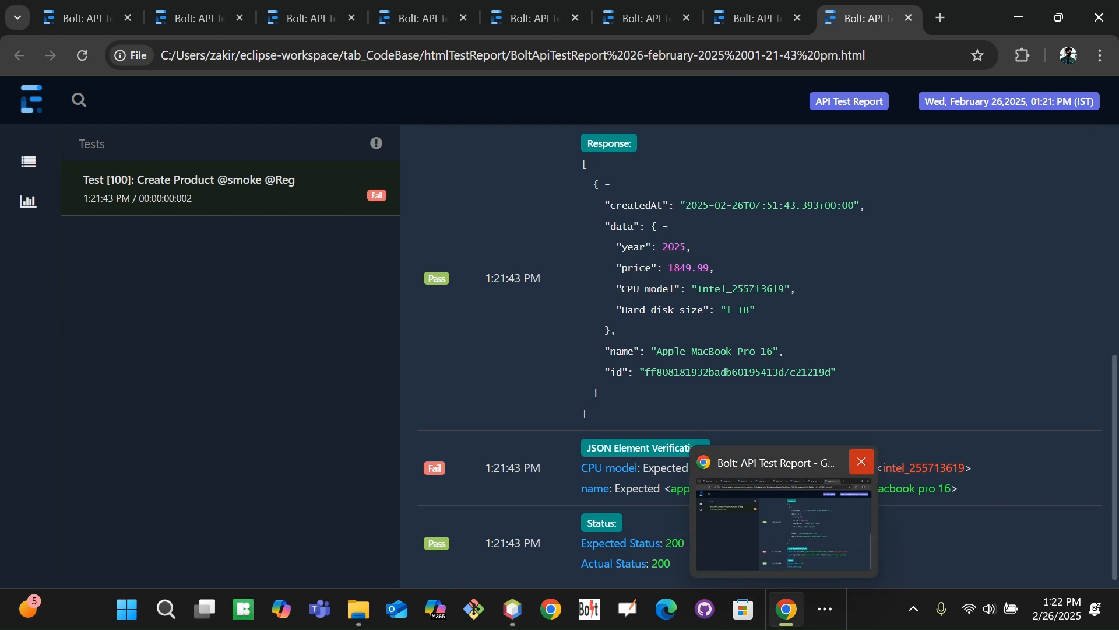
double_click(753, 471)
click(752, 471)
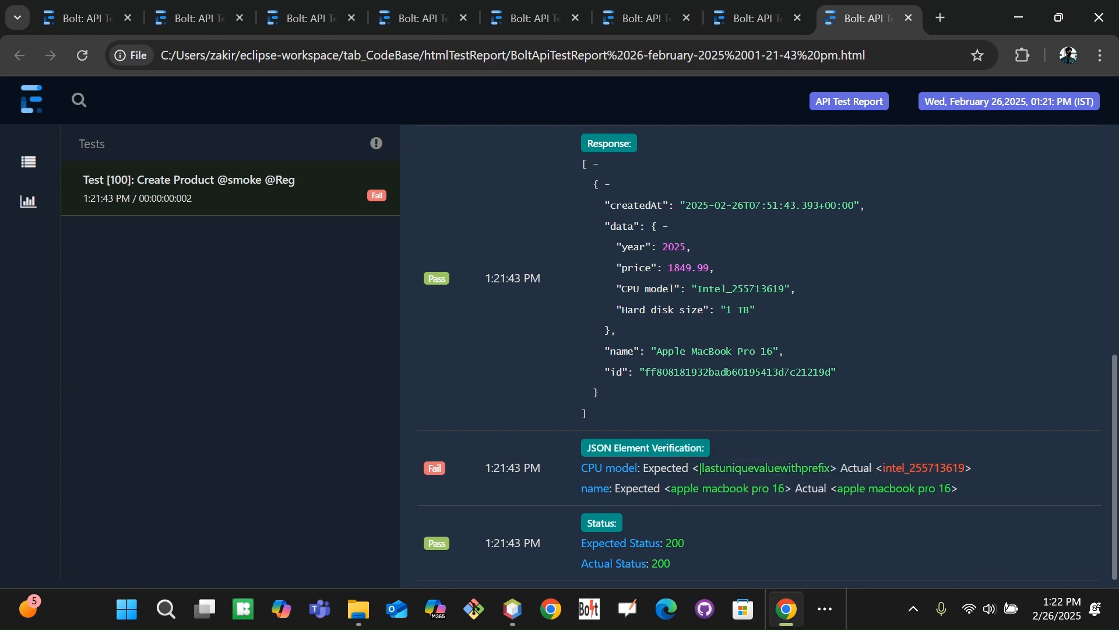
click(722, 471)
drag(1114, 432, 1016, 352)
drag(697, 289, 781, 289)
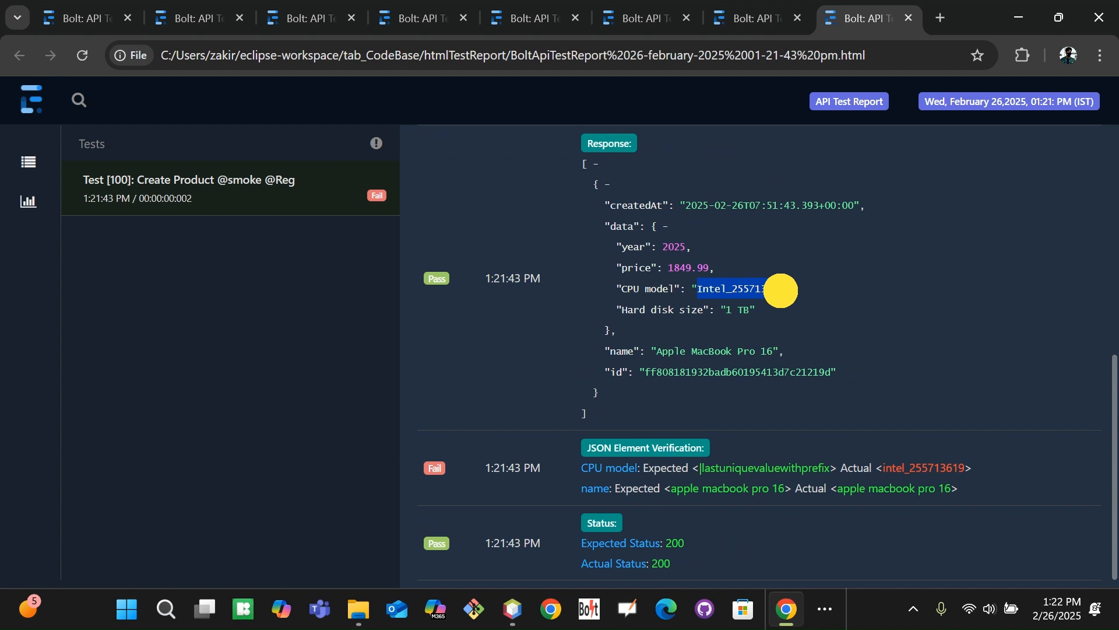
click(781, 290)
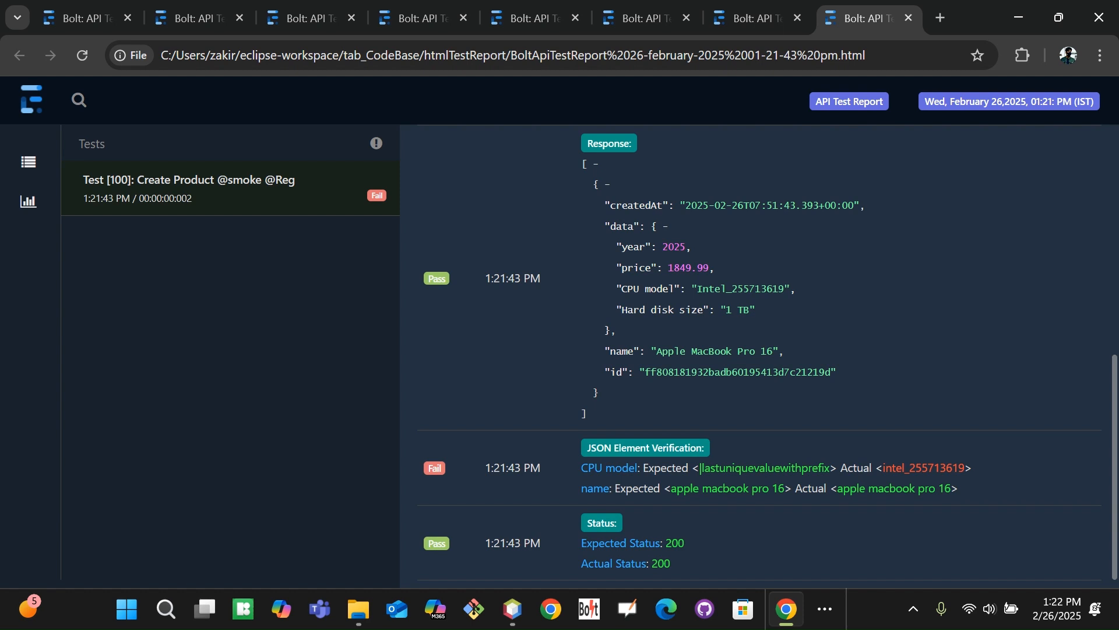
Compare the expected CPU model value against the response's intel_255713619 by selecting each in turn
drag(700, 467, 828, 468)
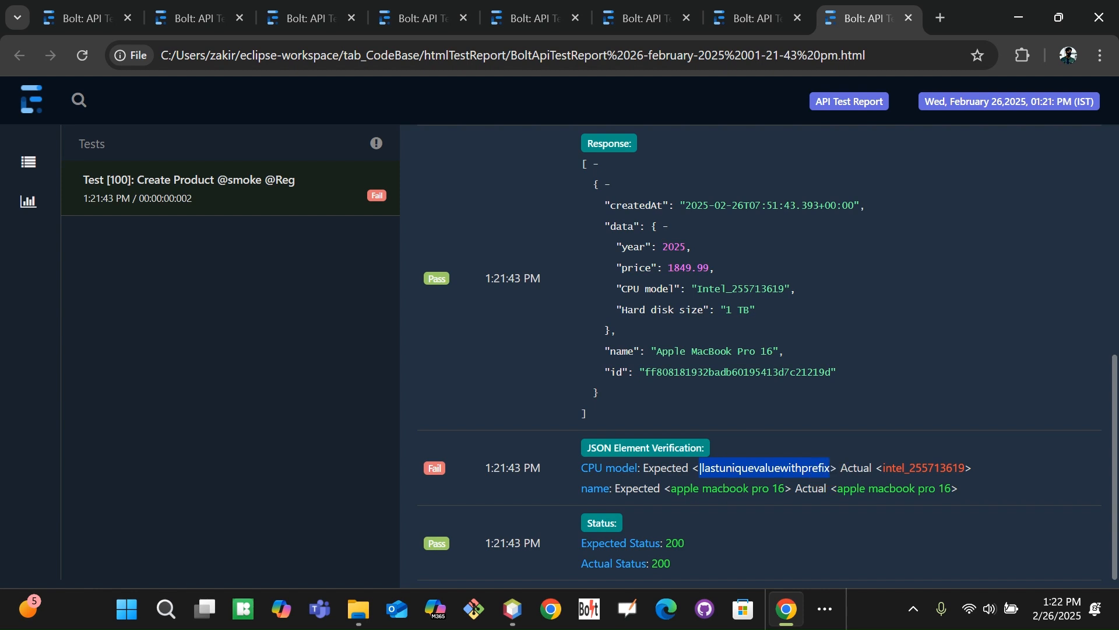
drag(696, 288, 781, 288)
click(902, 318)
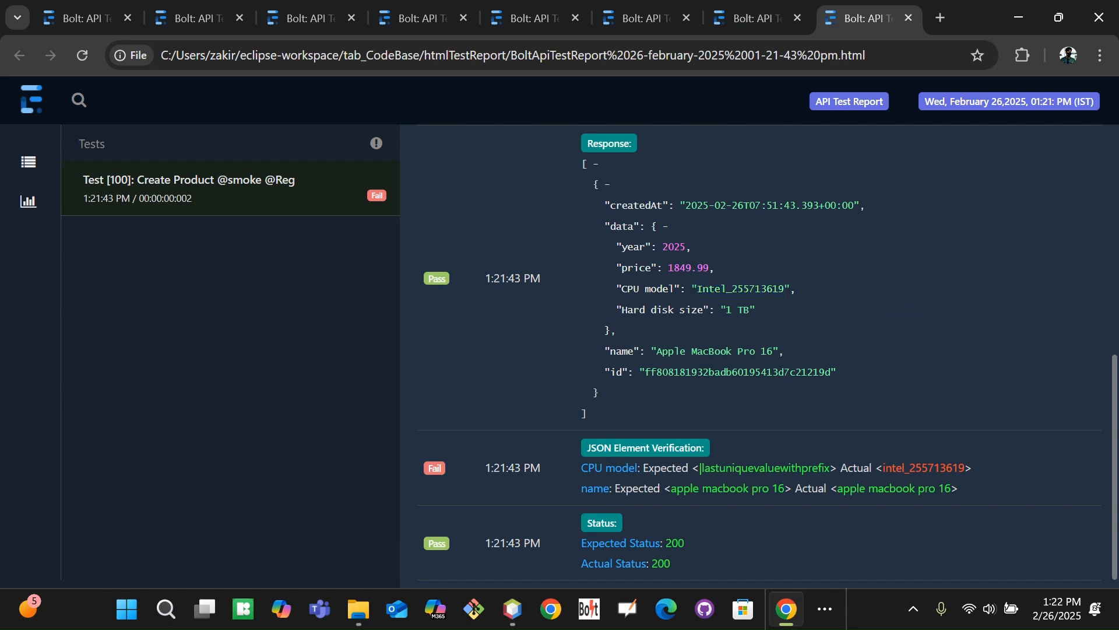
drag(698, 468, 827, 470)
click(880, 392)
Scroll through the rest of the report, then bring the Notepad notes to the front
drag(1110, 446, 1110, 562)
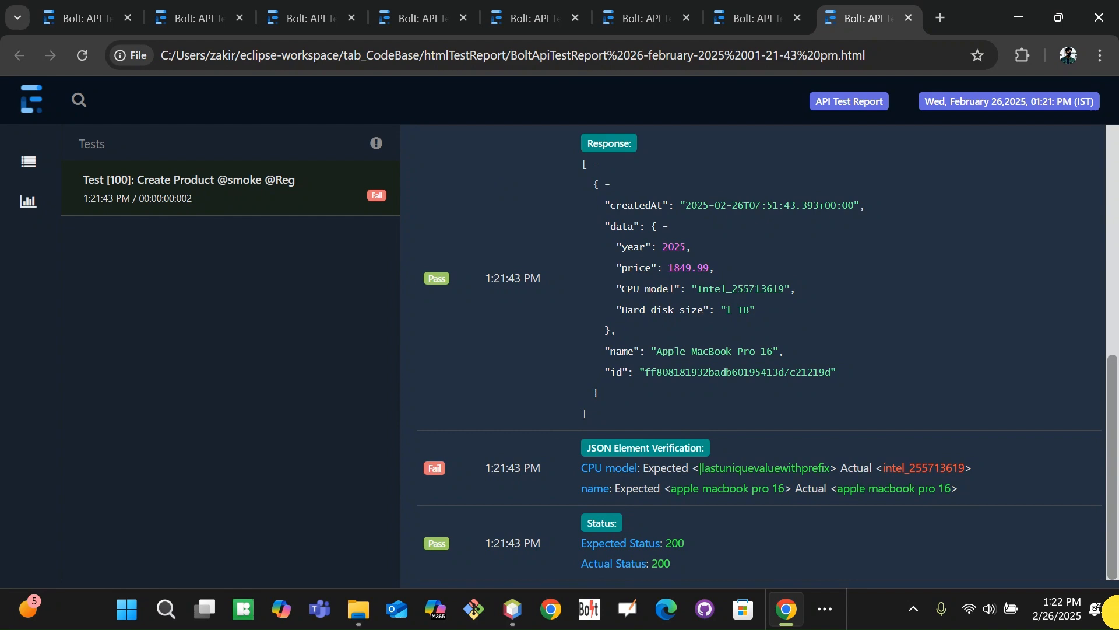
drag(1116, 612, 1026, 237)
click(824, 608)
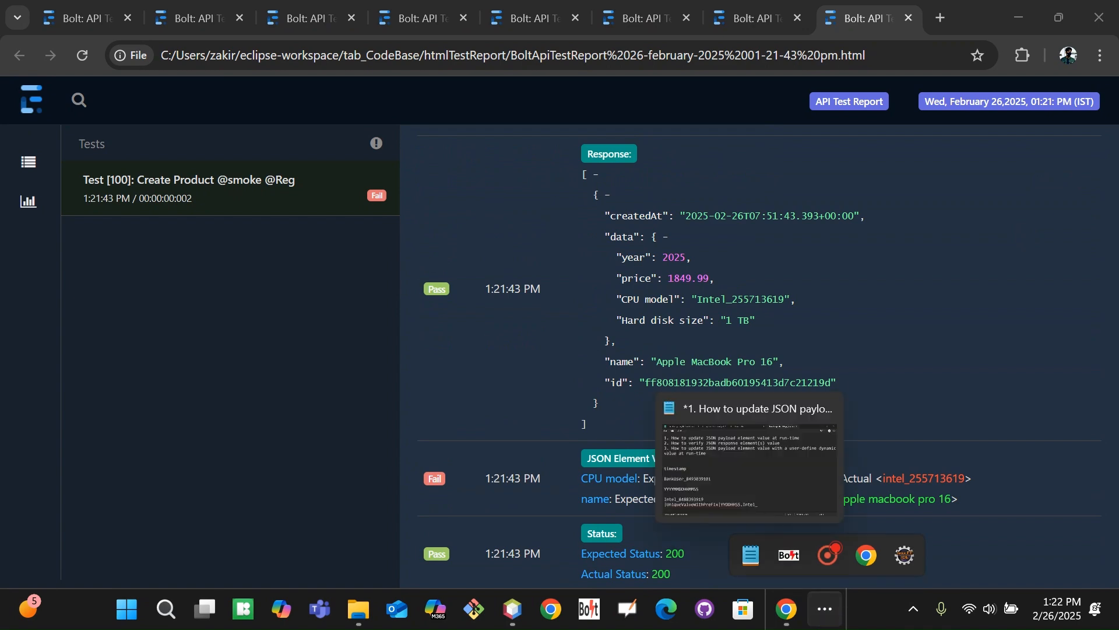
click(751, 554)
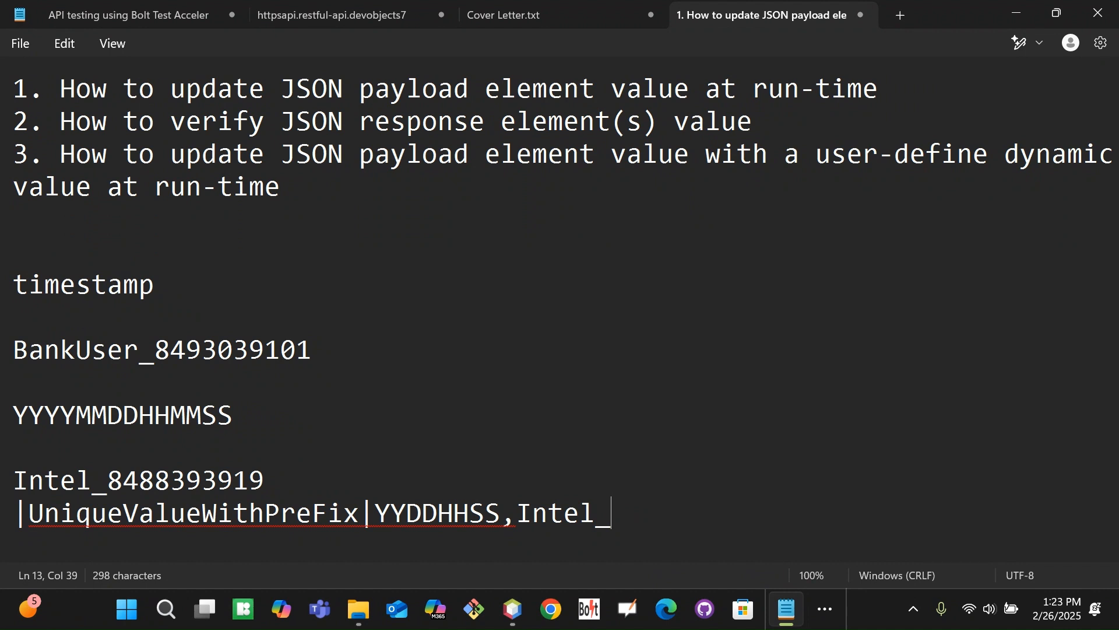
Append ': do a fix for env value' to line 2 of the notes and return to Eclipse
click(784, 120)
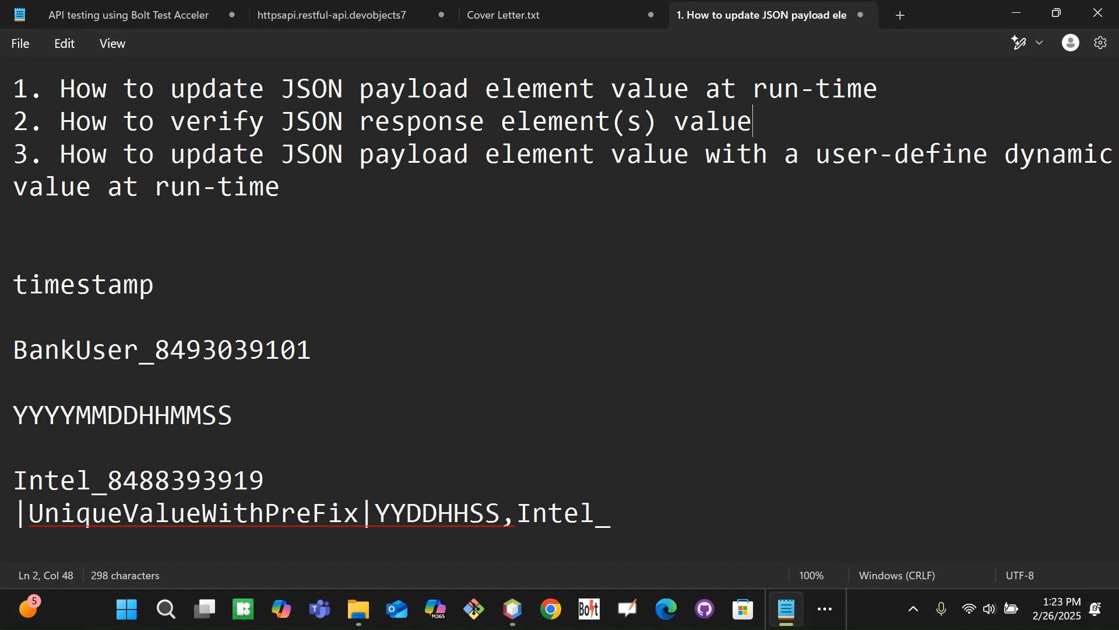
text(: do a fix for env )
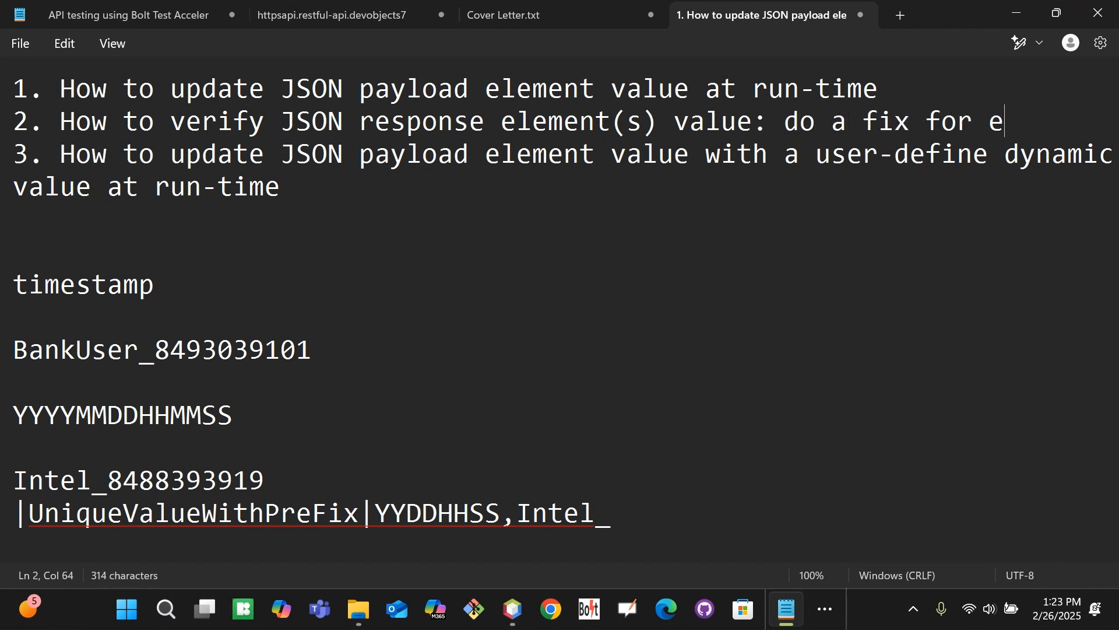
text(value)
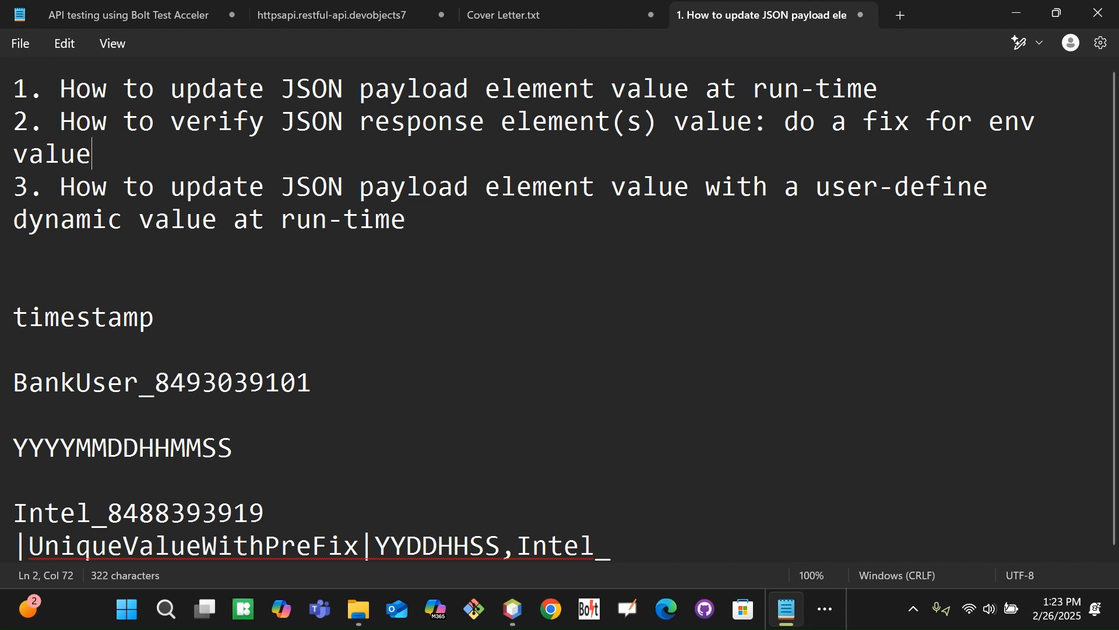
click(824, 608)
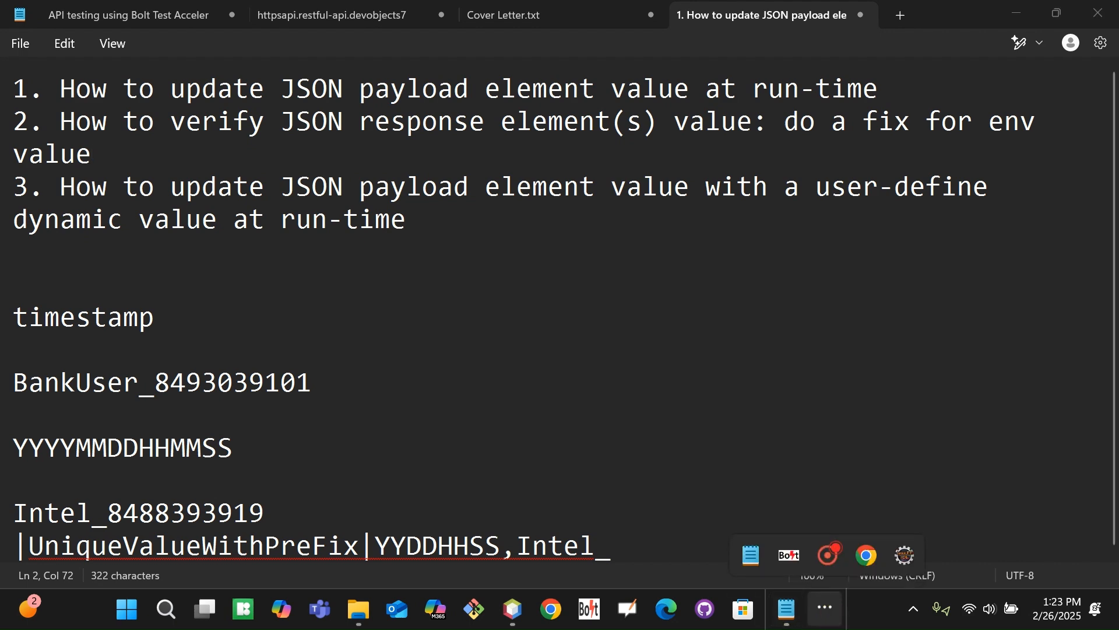
click(904, 554)
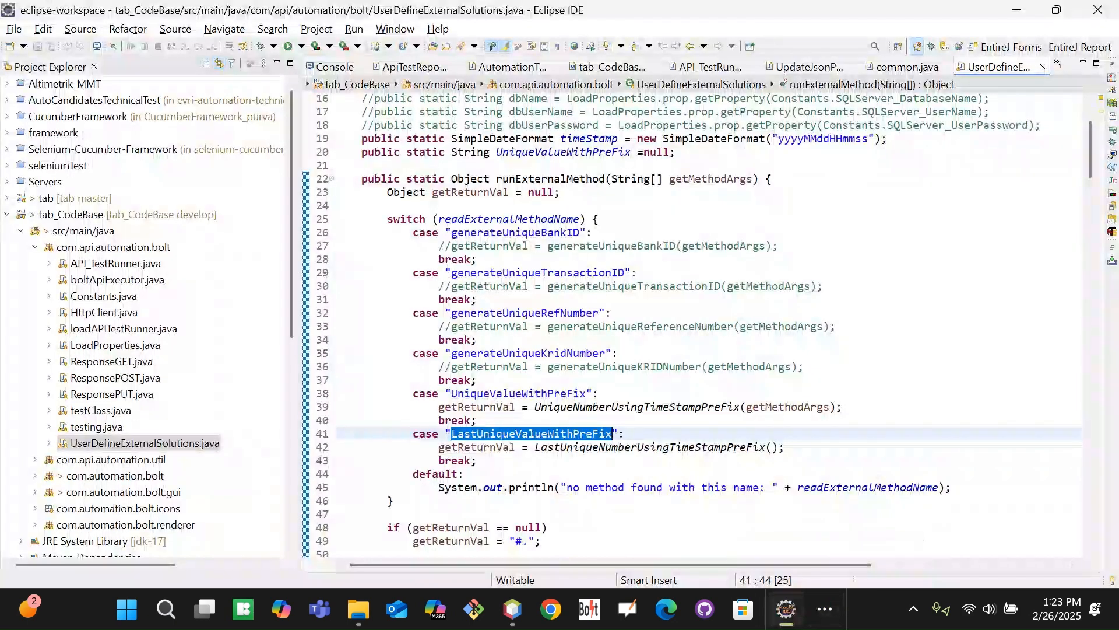
click(895, 418)
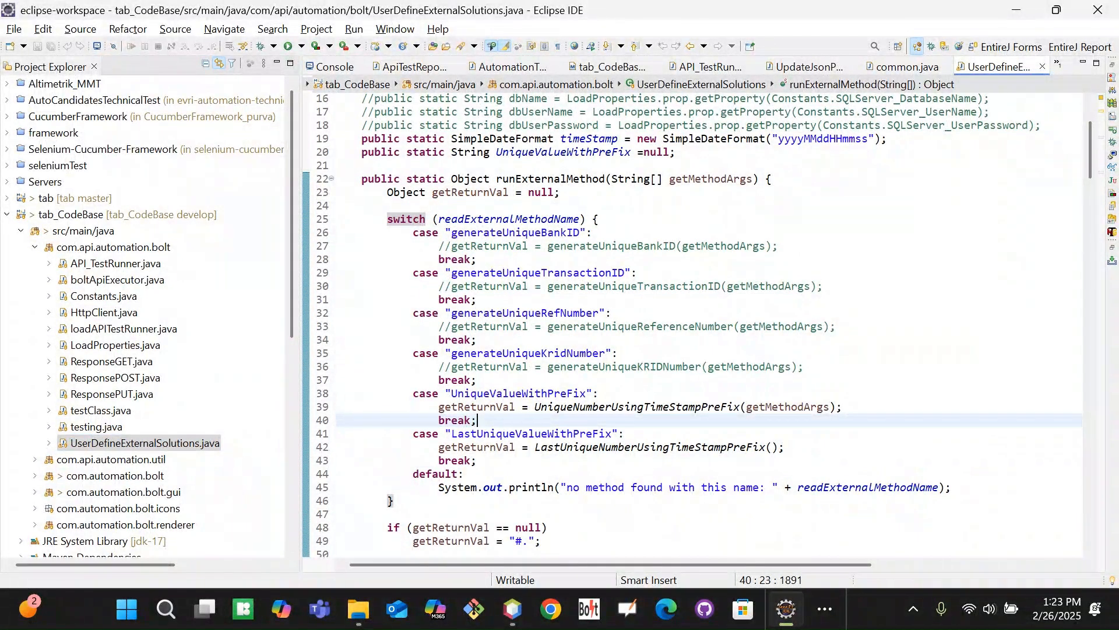
click(531, 461)
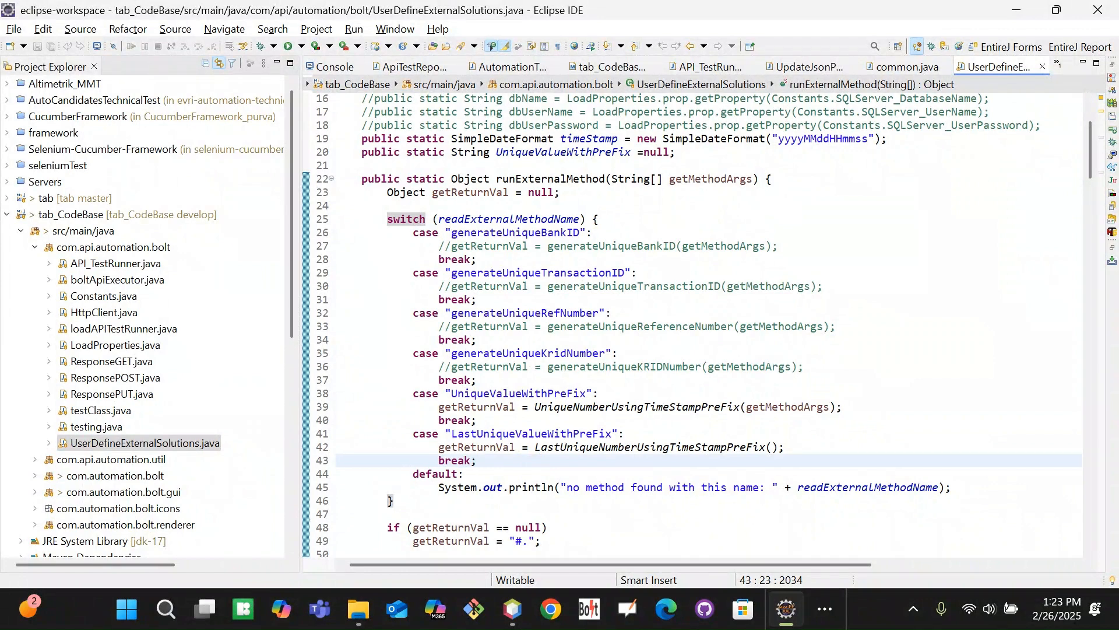
double_click(519, 436)
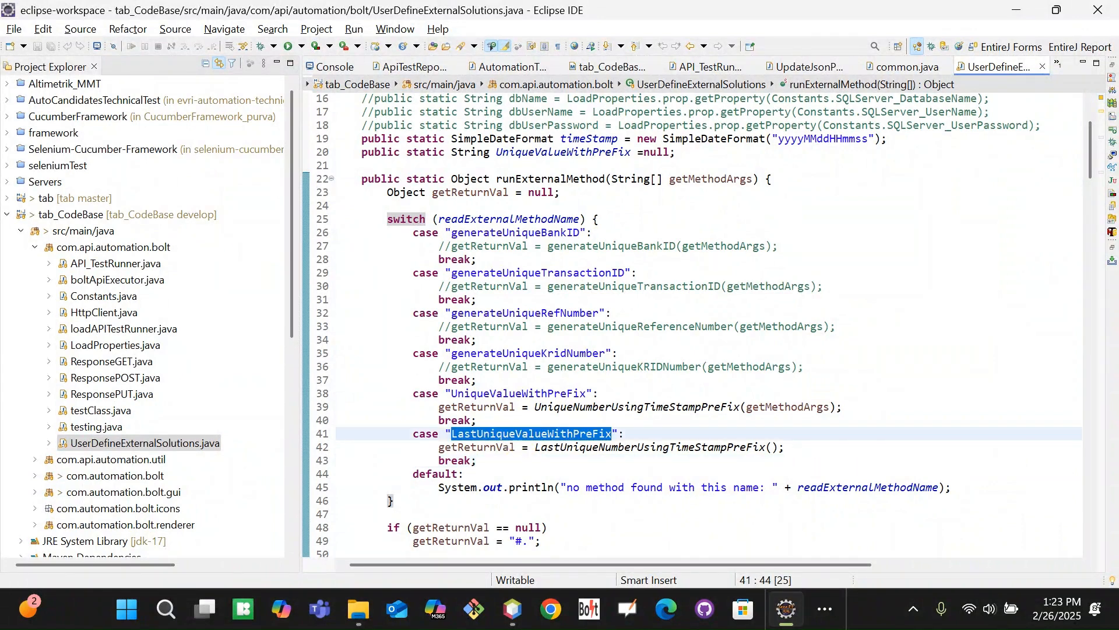
click(901, 437)
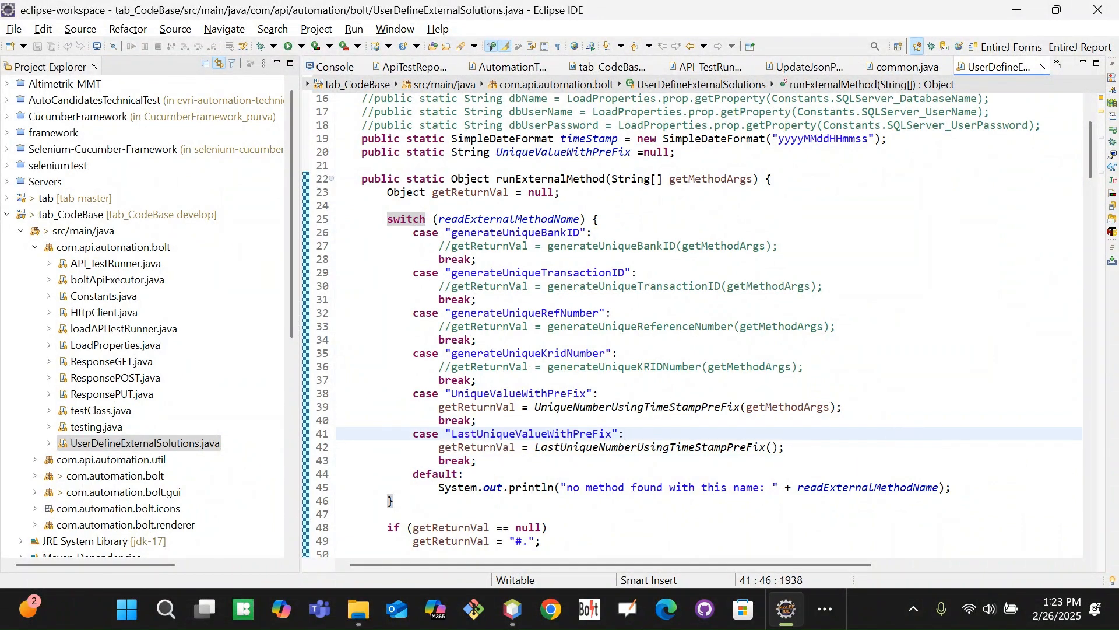
click(825, 609)
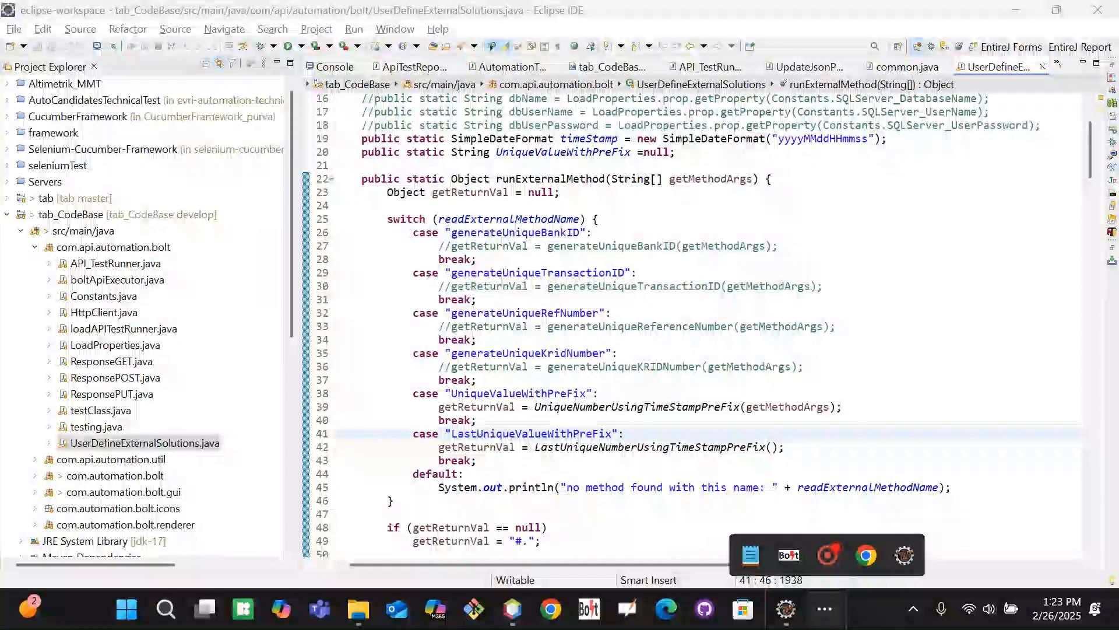
click(787, 552)
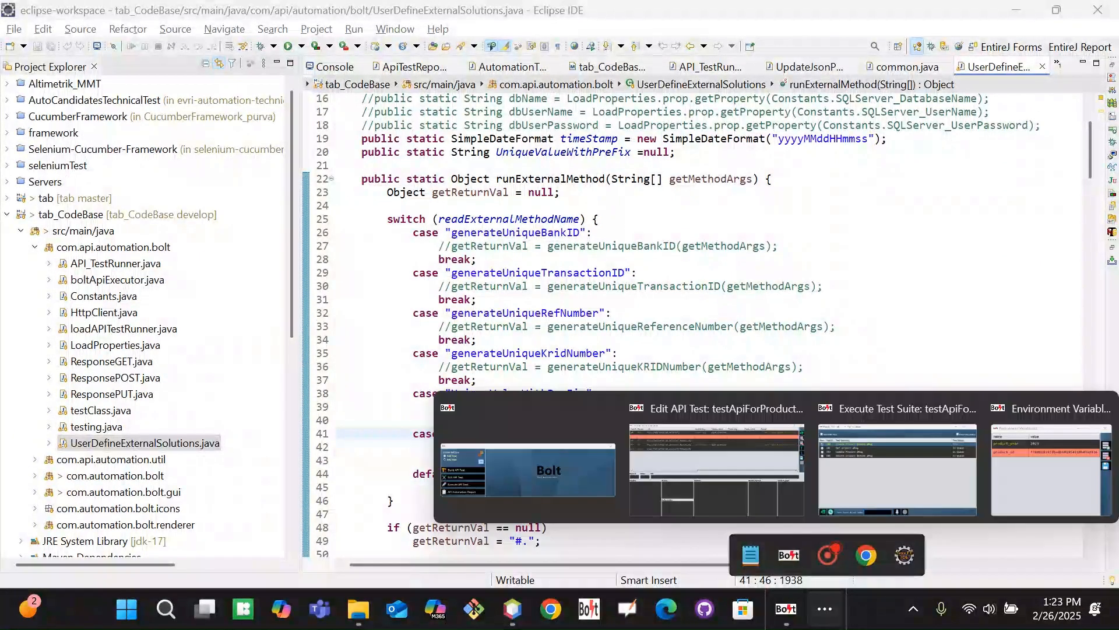
Show the Edit API Test window scrolled right to the Verify Payload columns, then bring up the screen recorder
click(717, 461)
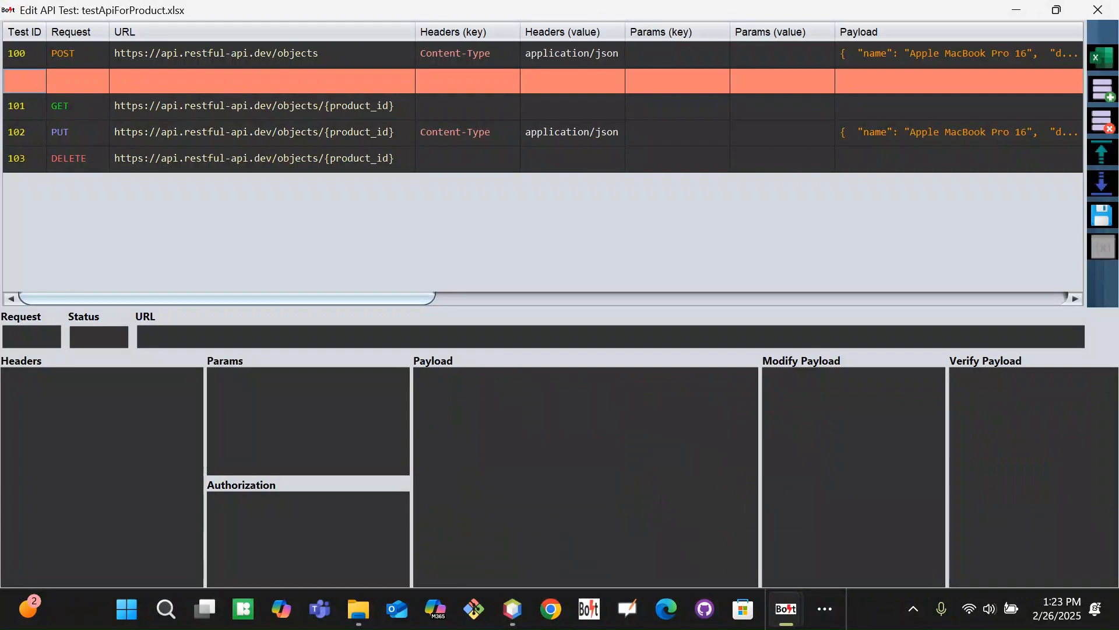
drag(329, 303, 826, 298)
mouse_move(786, 608)
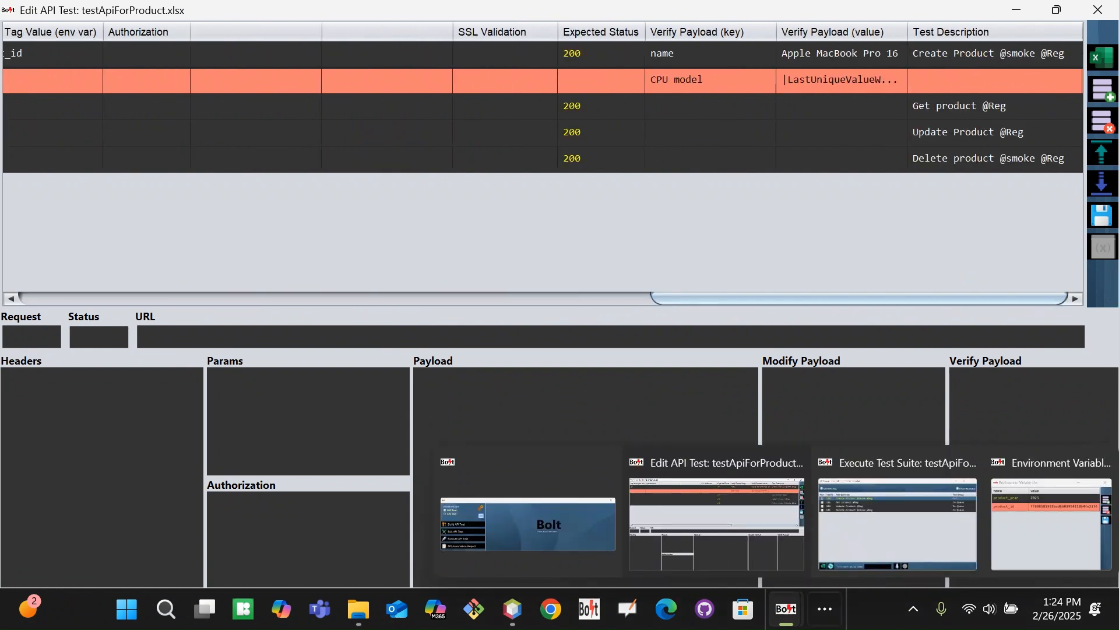
click(825, 608)
click(827, 555)
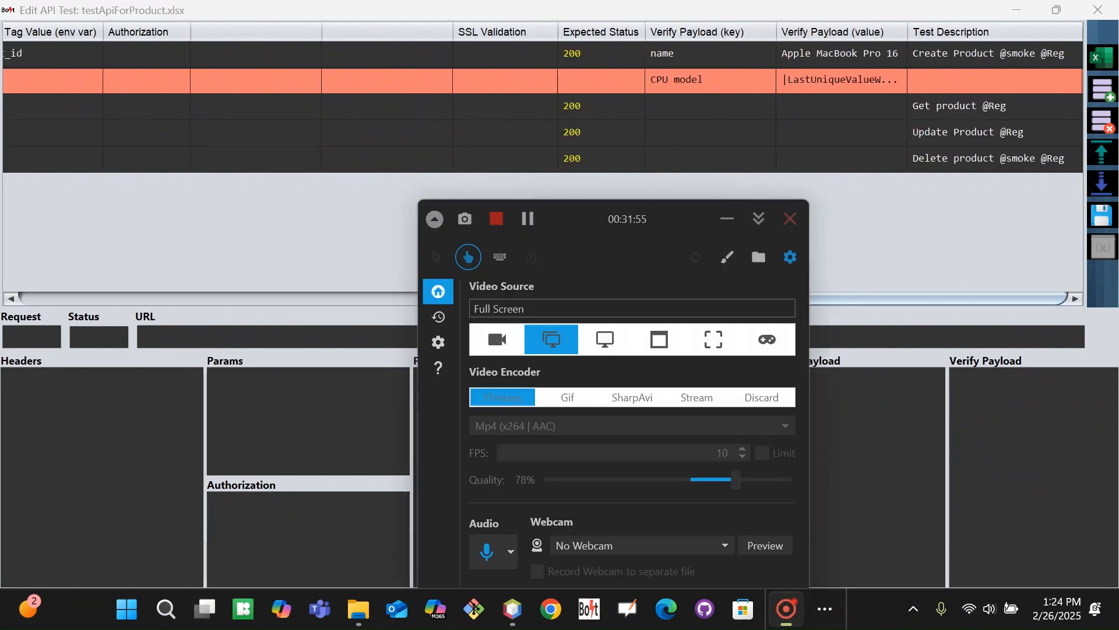